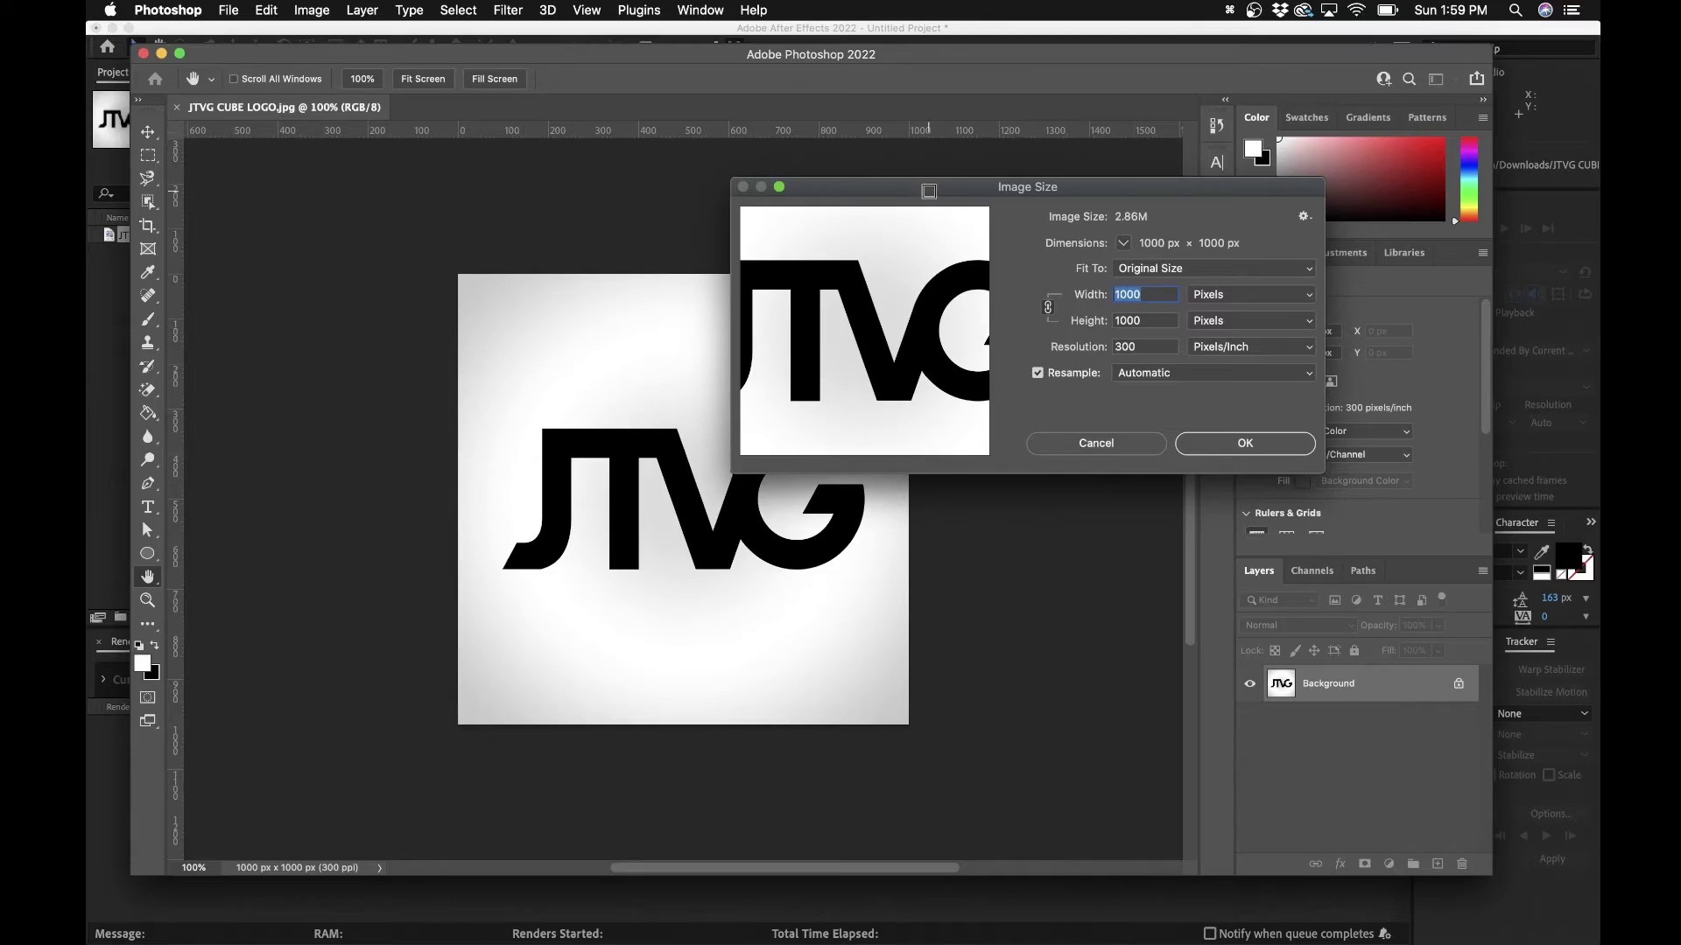
Check in Photoshop's Image Size window that the JTVG logo is 1000 × 1000 px at 300 ppi
left_click_drag(929, 191, 970, 188)
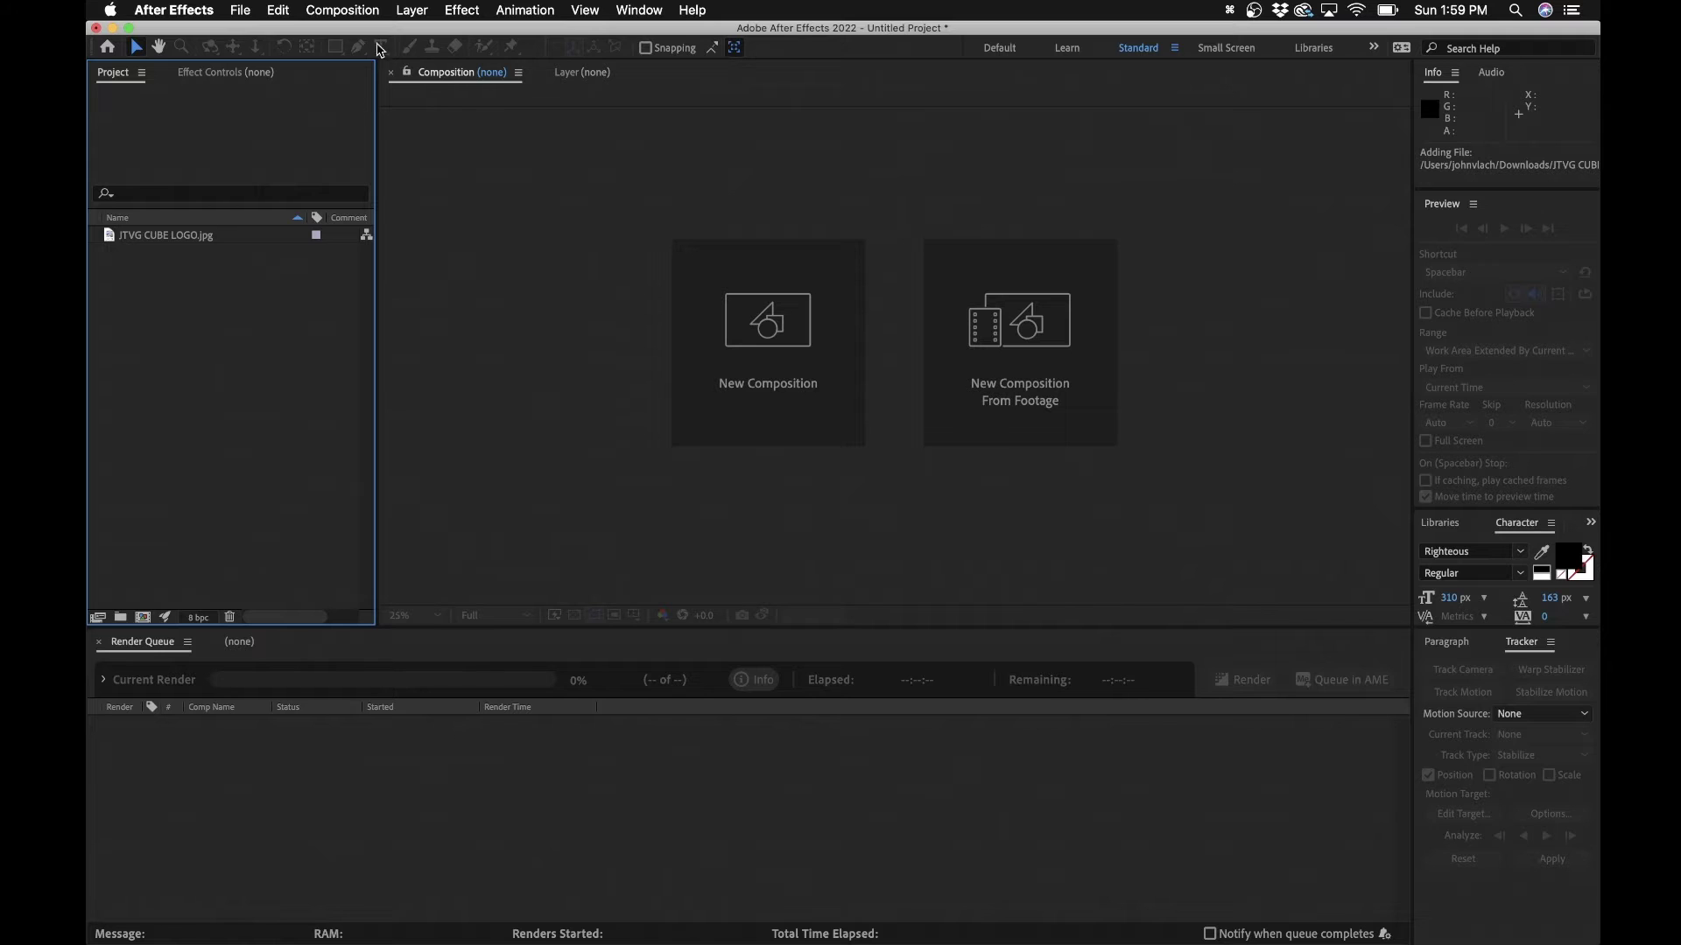
Make a new composition named '3D ROTATING CUBE', keeping HDTV 1080 29.97 and 30 seconds
left_click(348, 13)
left_click(352, 27)
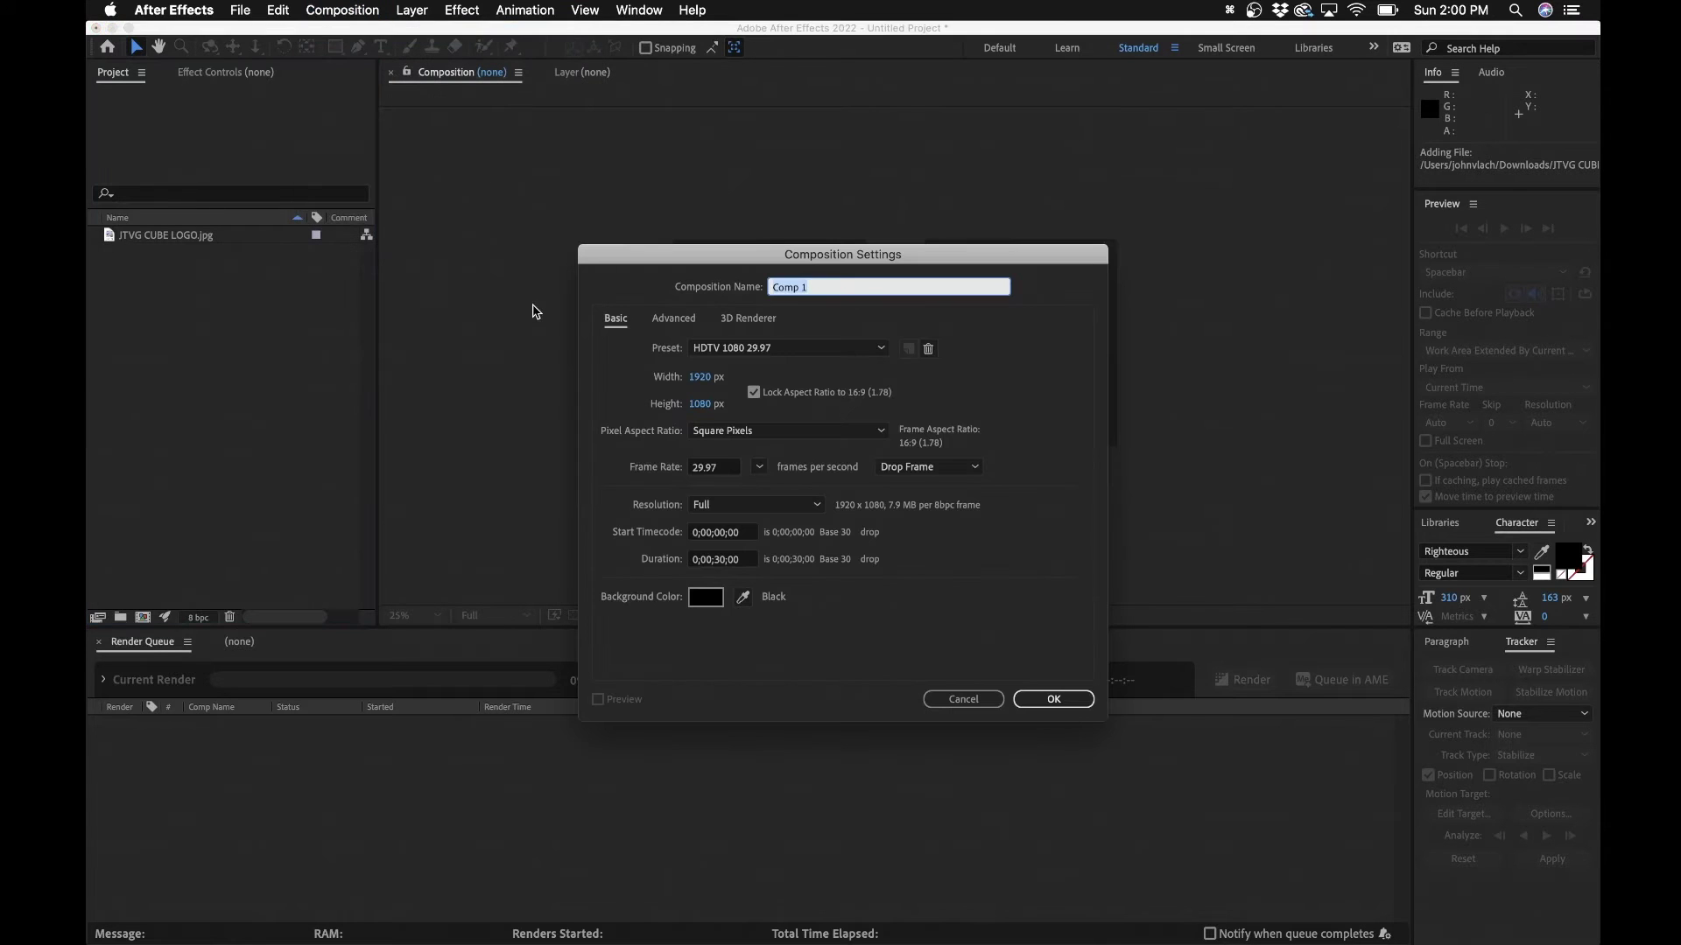
type("3D ROTAT")
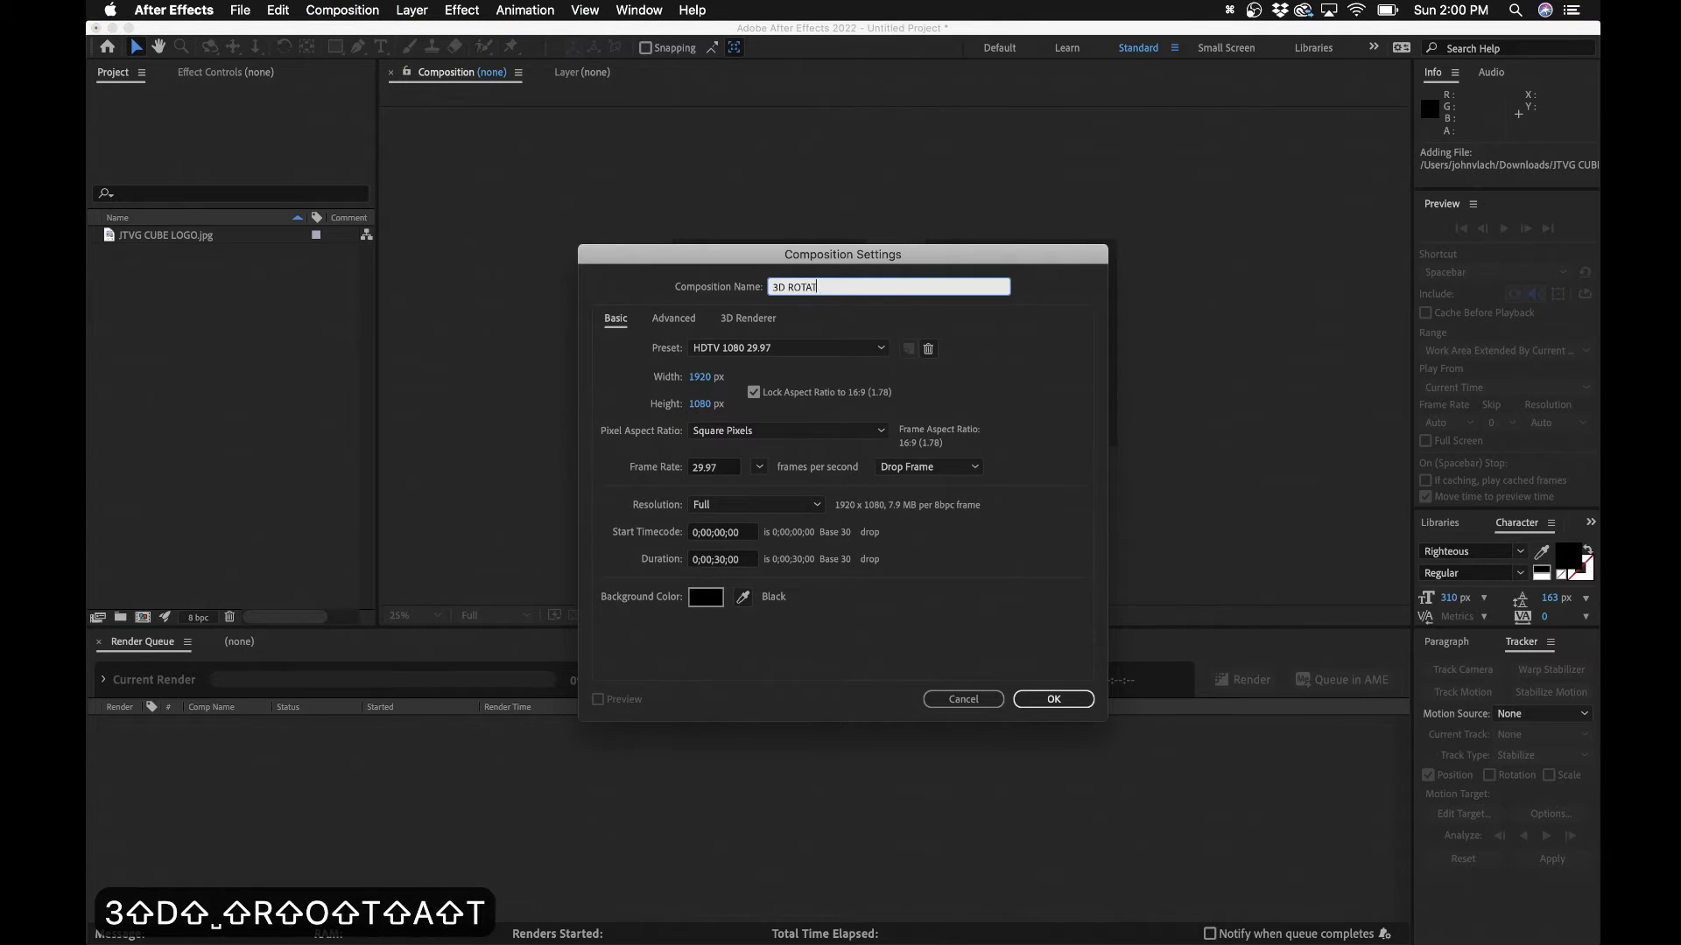
type("ING CUBE")
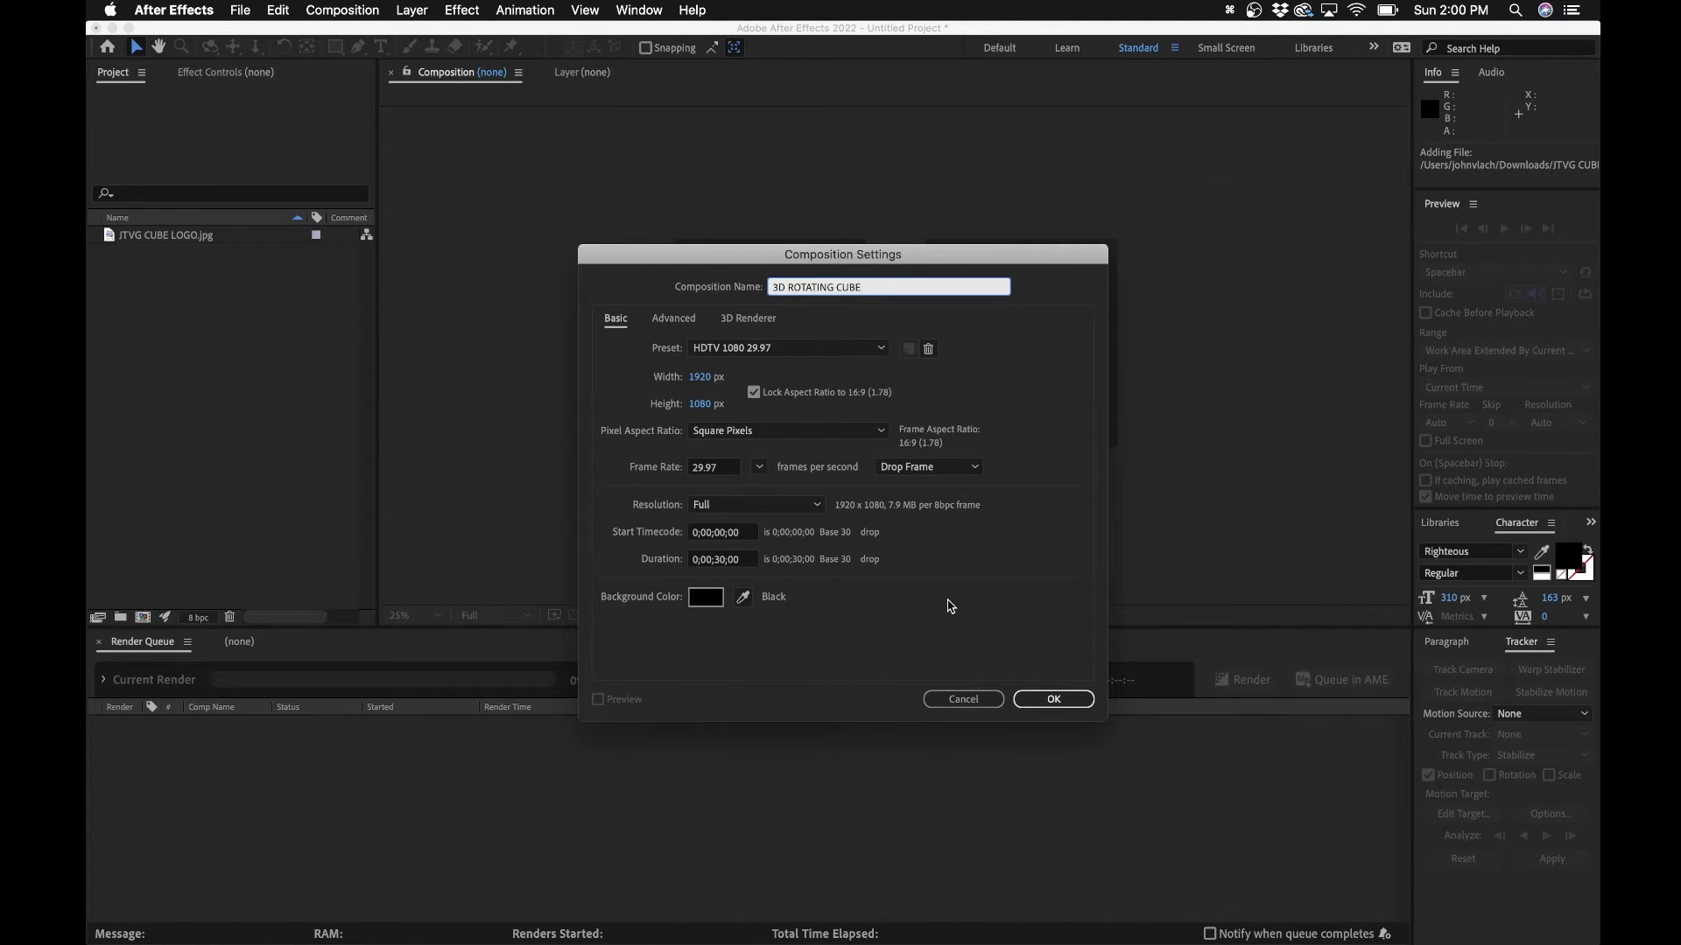
left_click(1051, 698)
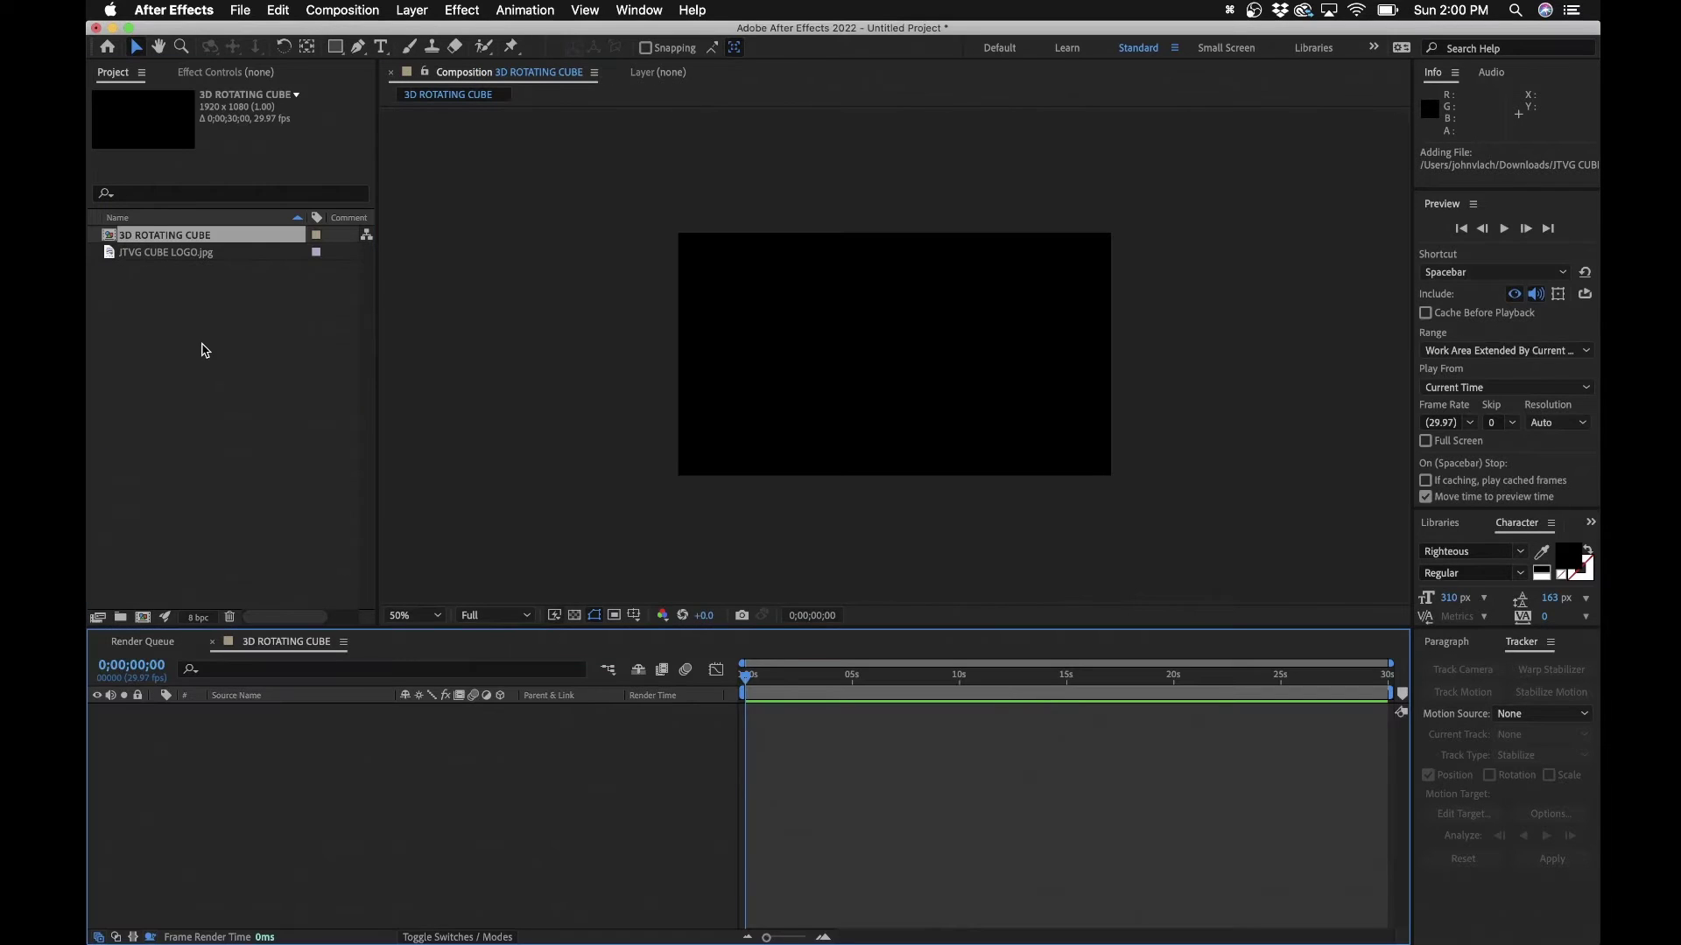
Add JTVG CUBE LOGO.jpg to the timeline and scale it down to 74%
left_click_drag(146, 253, 281, 765)
key("s")
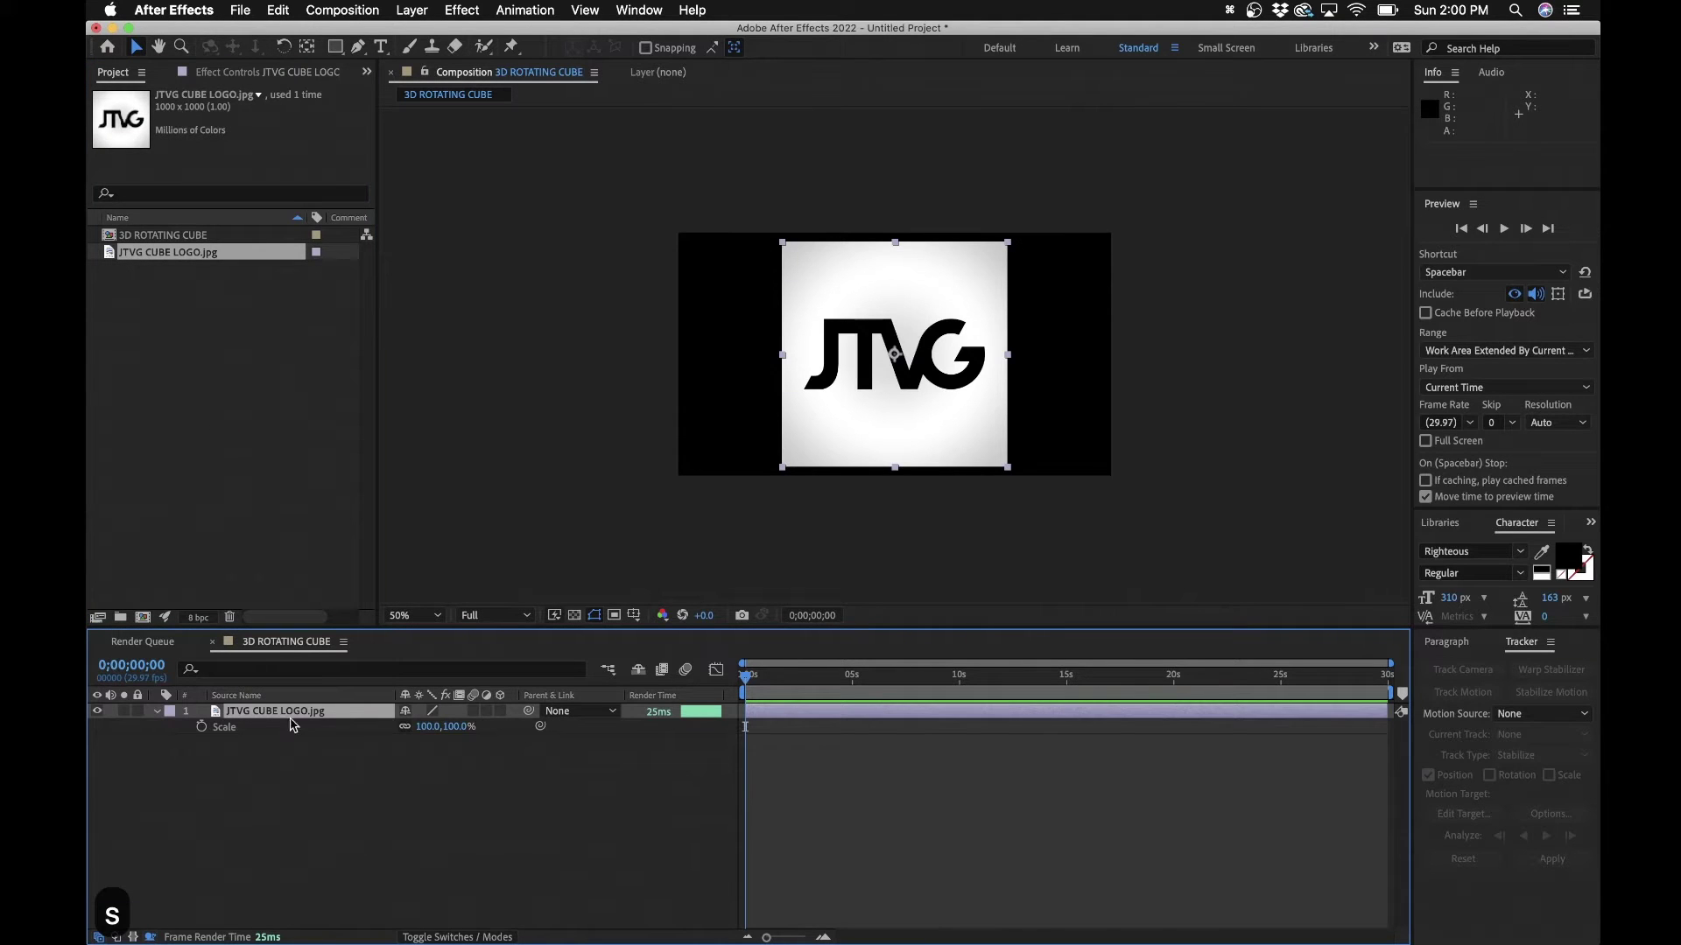
left_click_drag(444, 720, 405, 732)
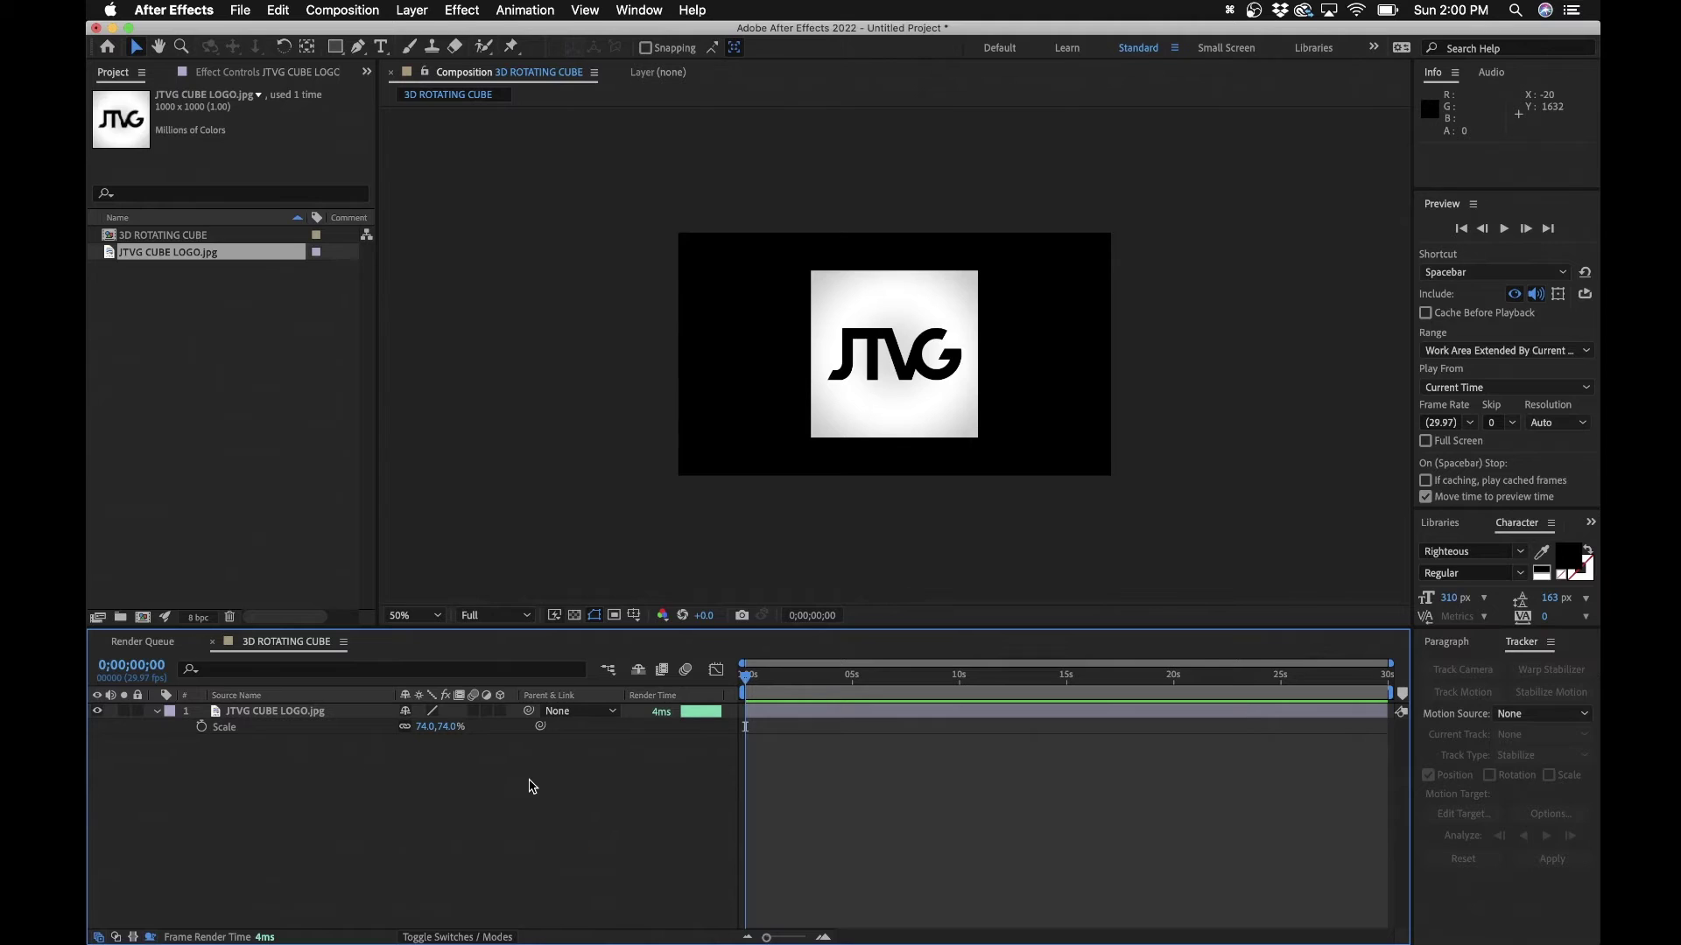
Duplicate the logo layer until there are six copies
left_click(273, 718)
key("super+d")
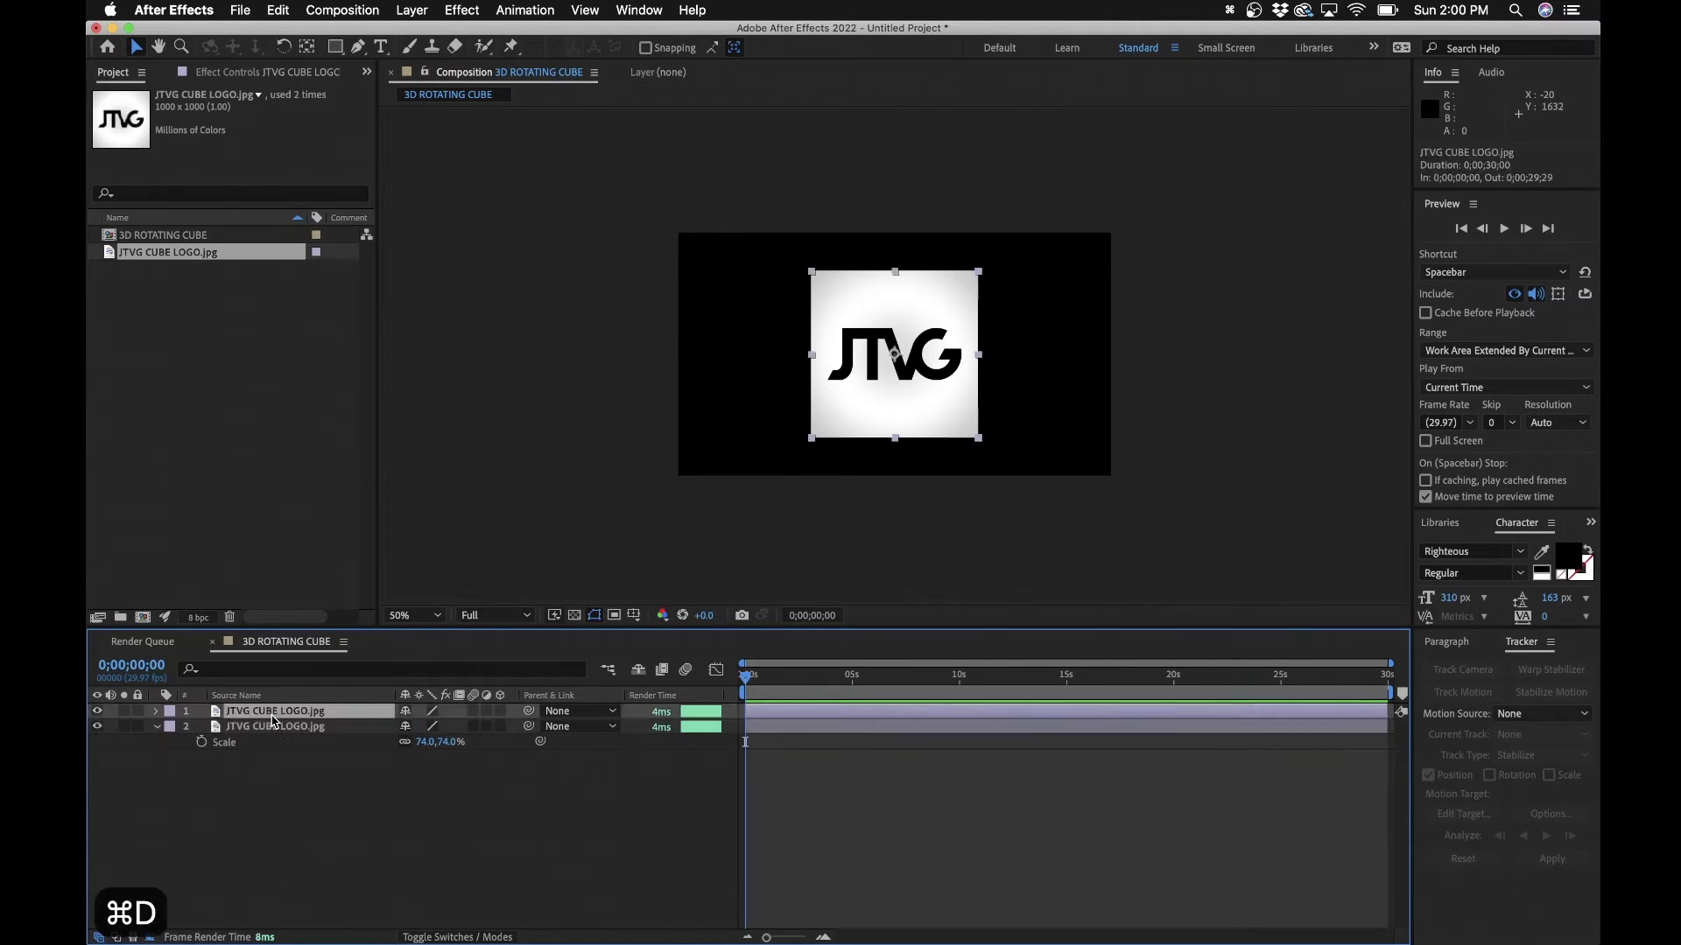
key("super+d")
key("super+d")
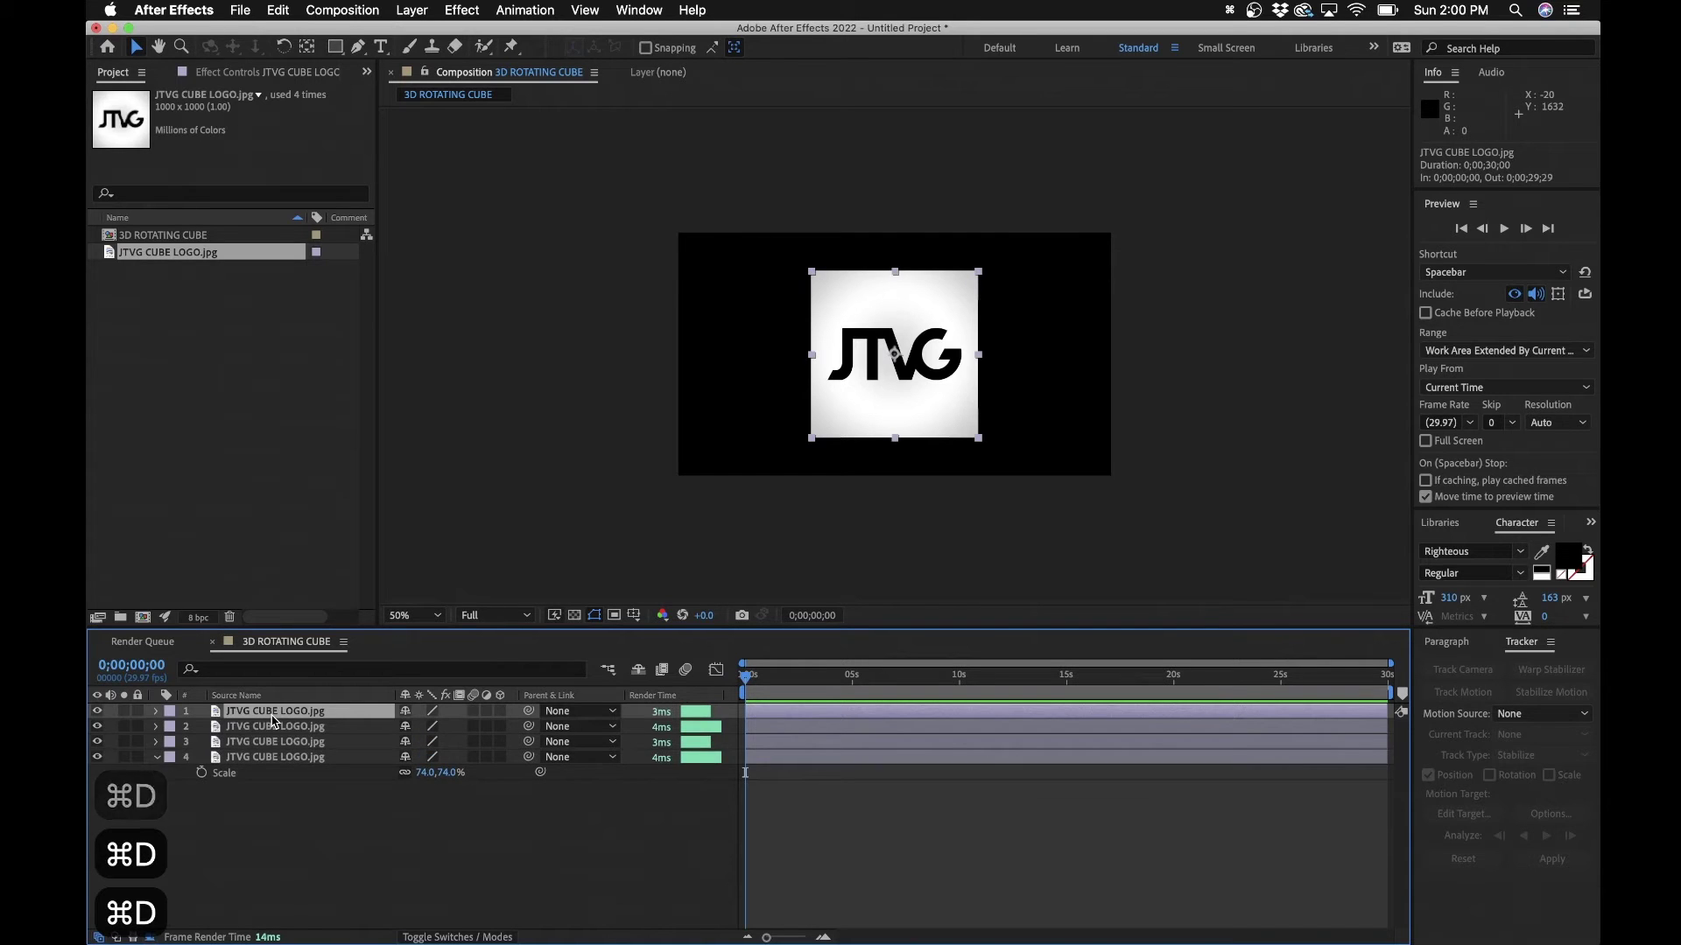
key("super+d")
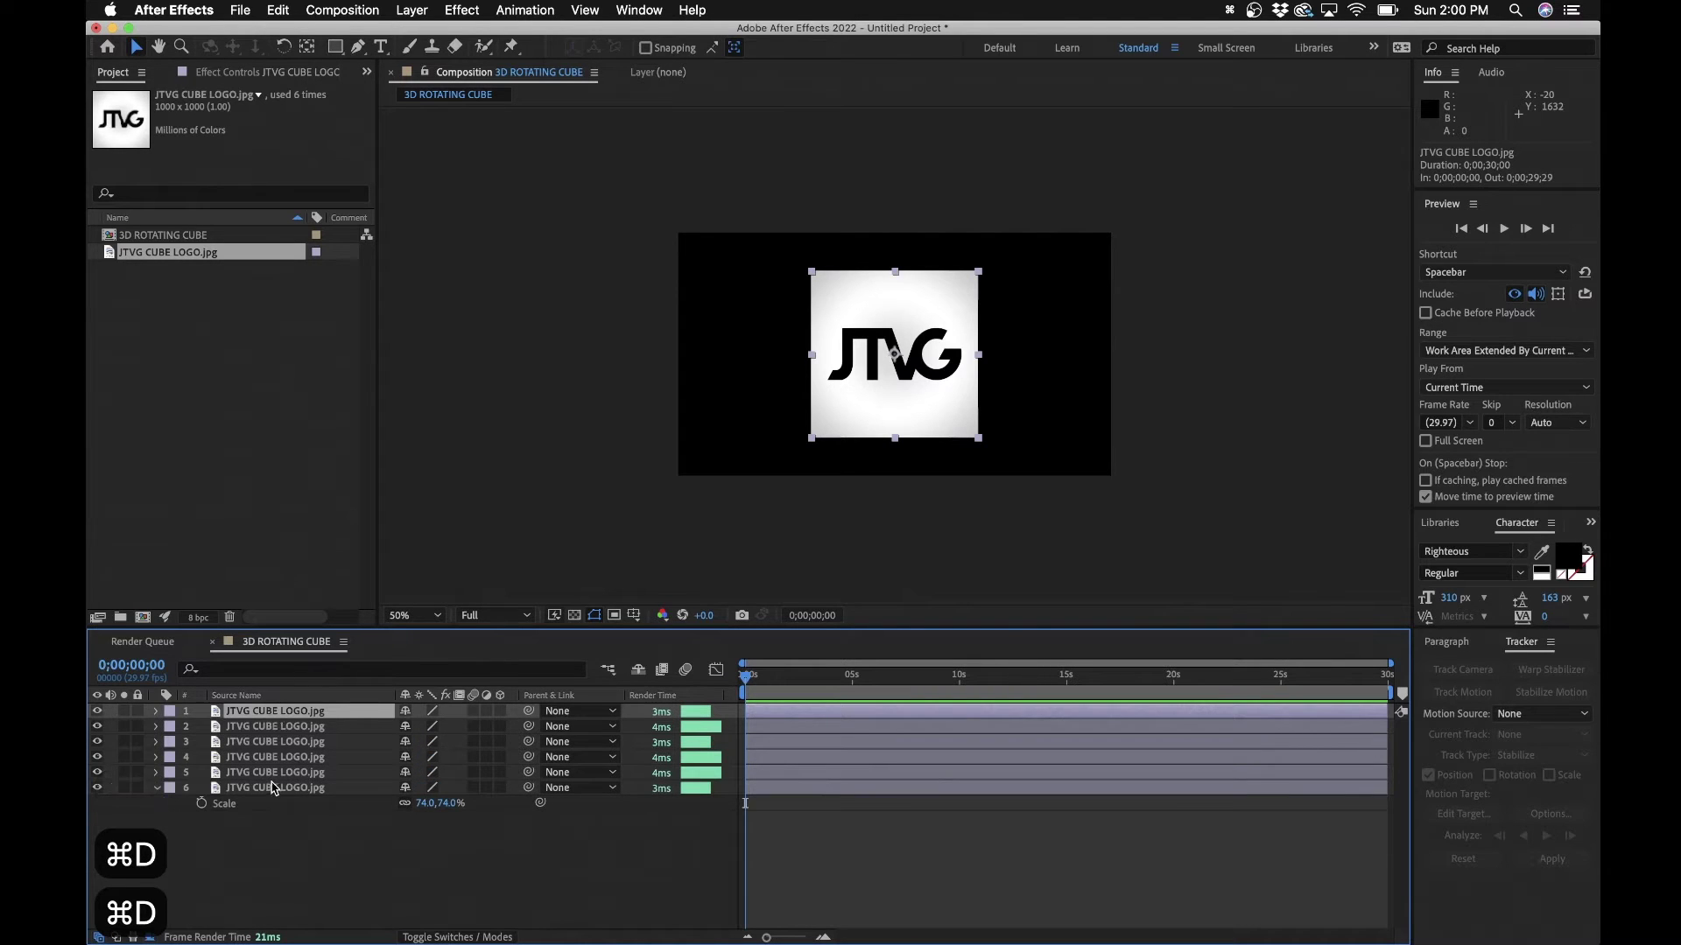
key("super+d")
key("s")
left_click(266, 836)
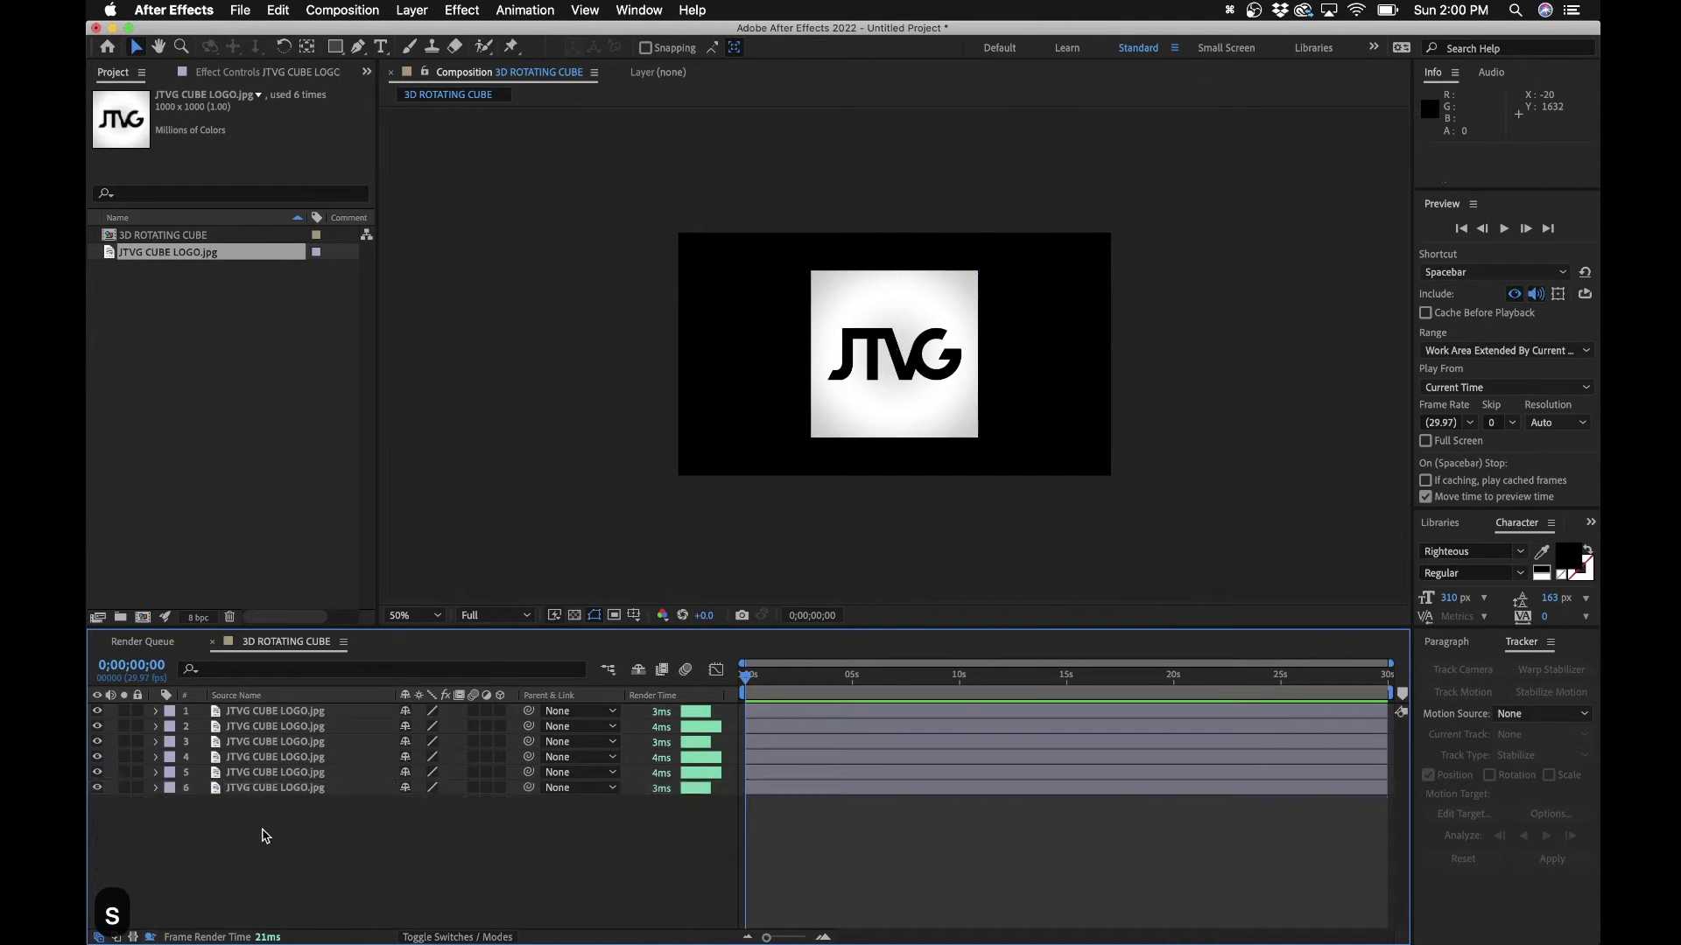
Select all six logo layers and switch them to 3D
left_click(283, 716)
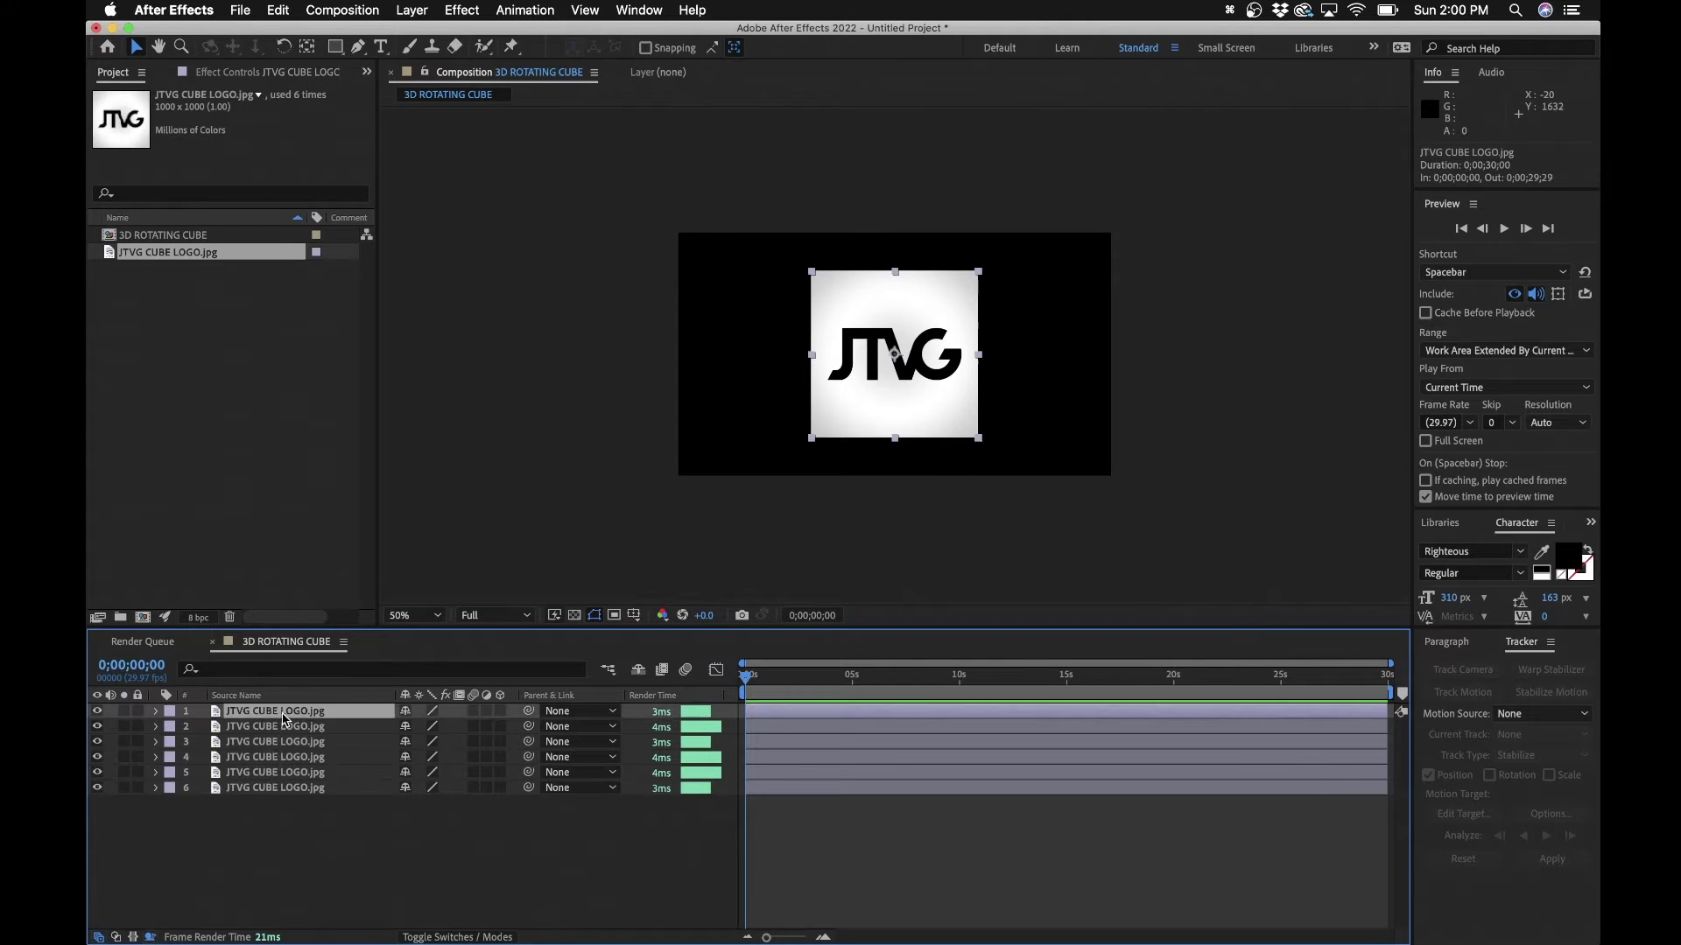
left_click(283, 788, "shift")
left_click(501, 715)
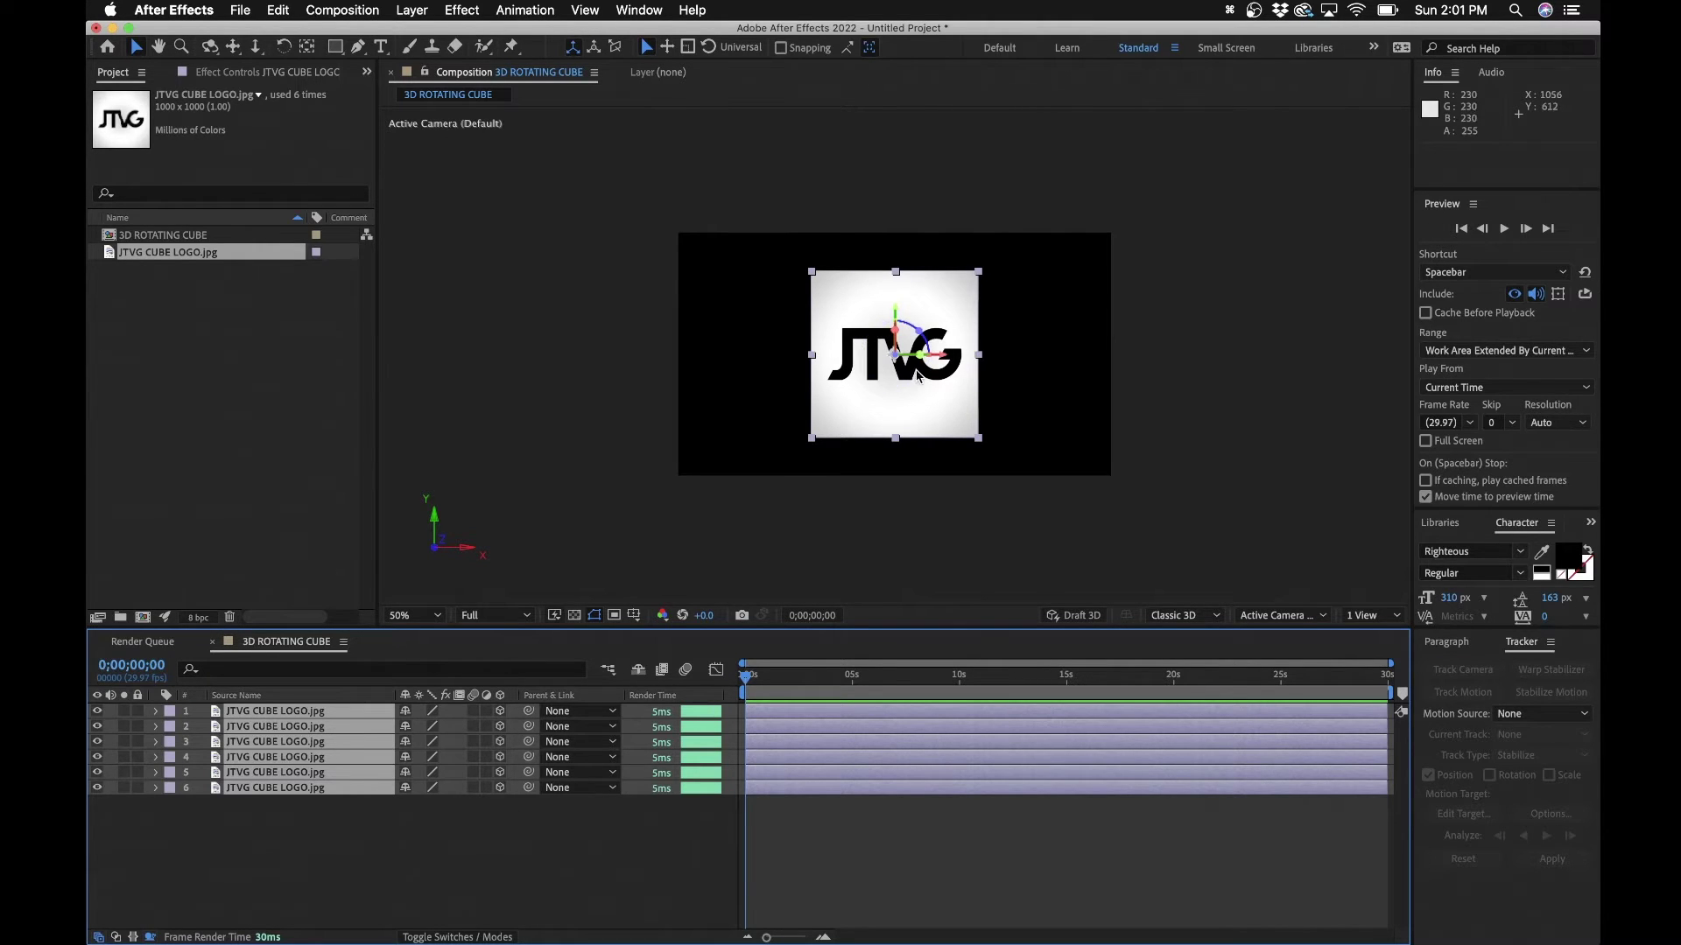
left_click(363, 841)
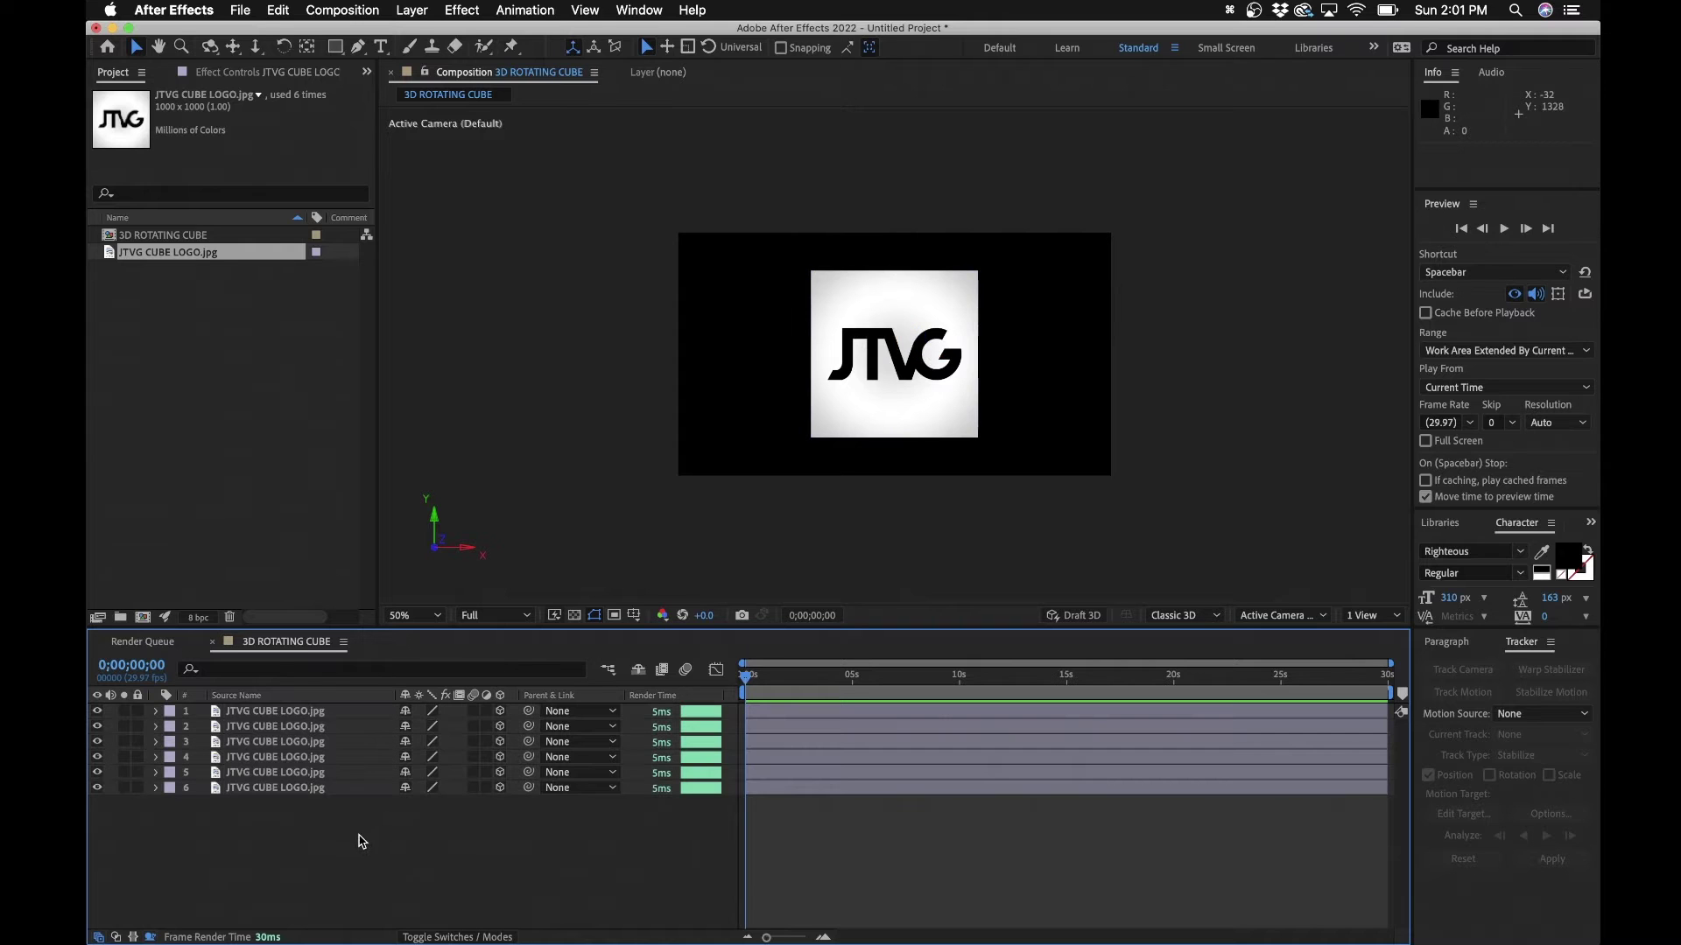
Add a new camera layer, Camera 1, with default settings
left_click(409, 10)
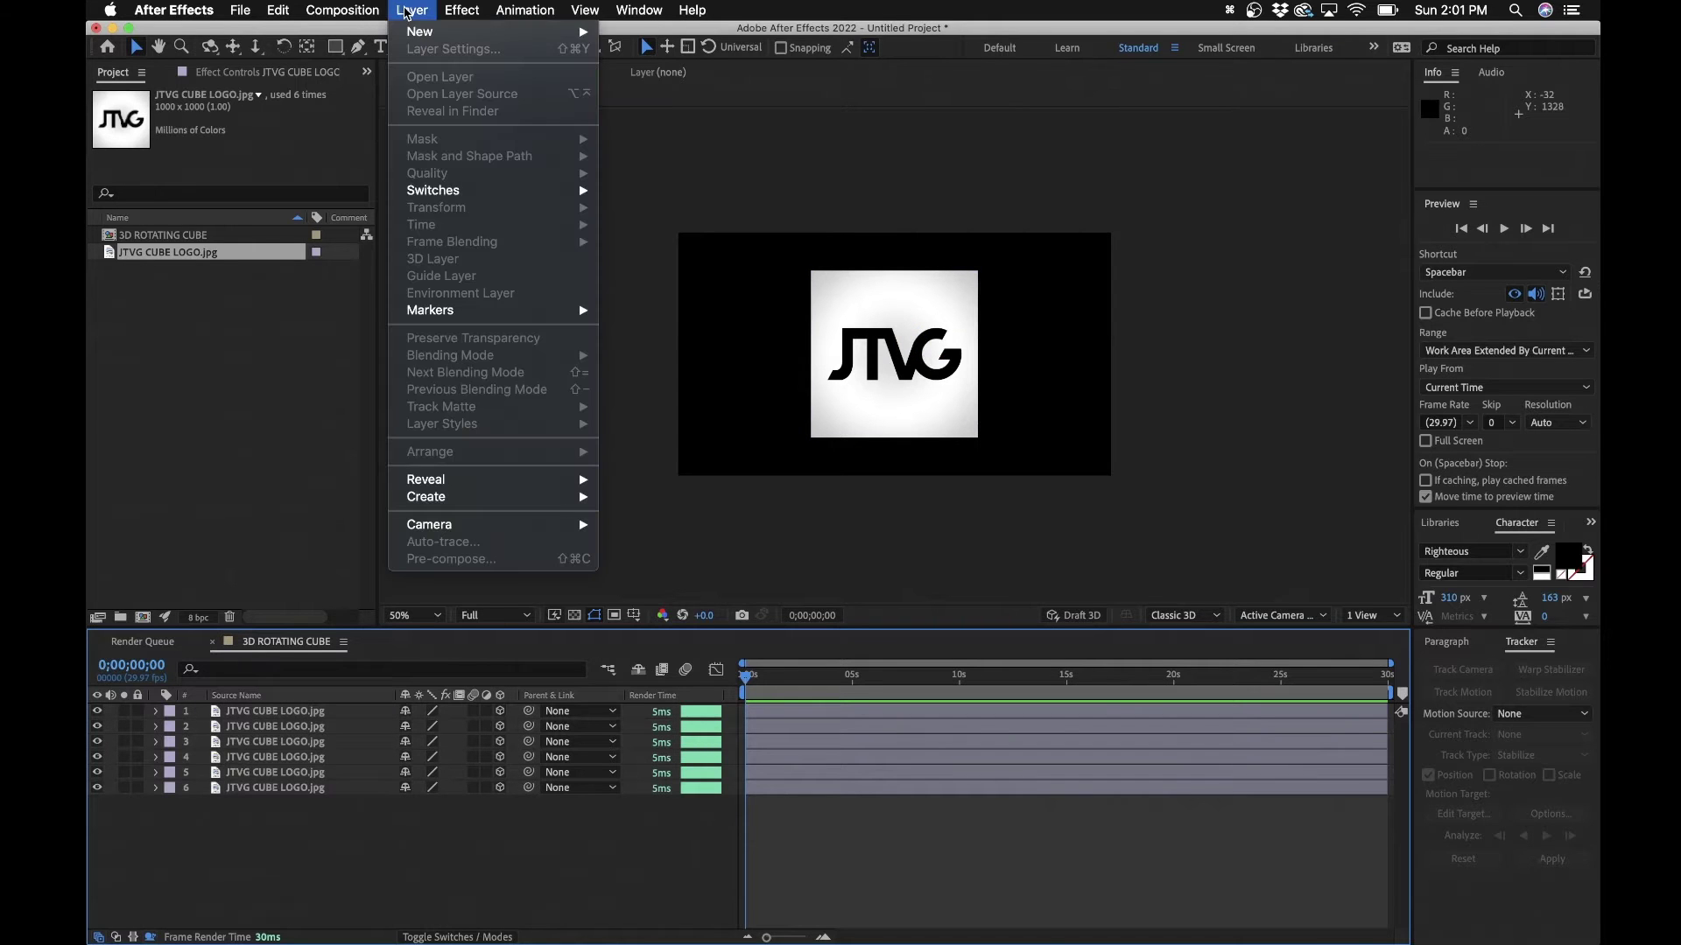
mouse_move(422, 35)
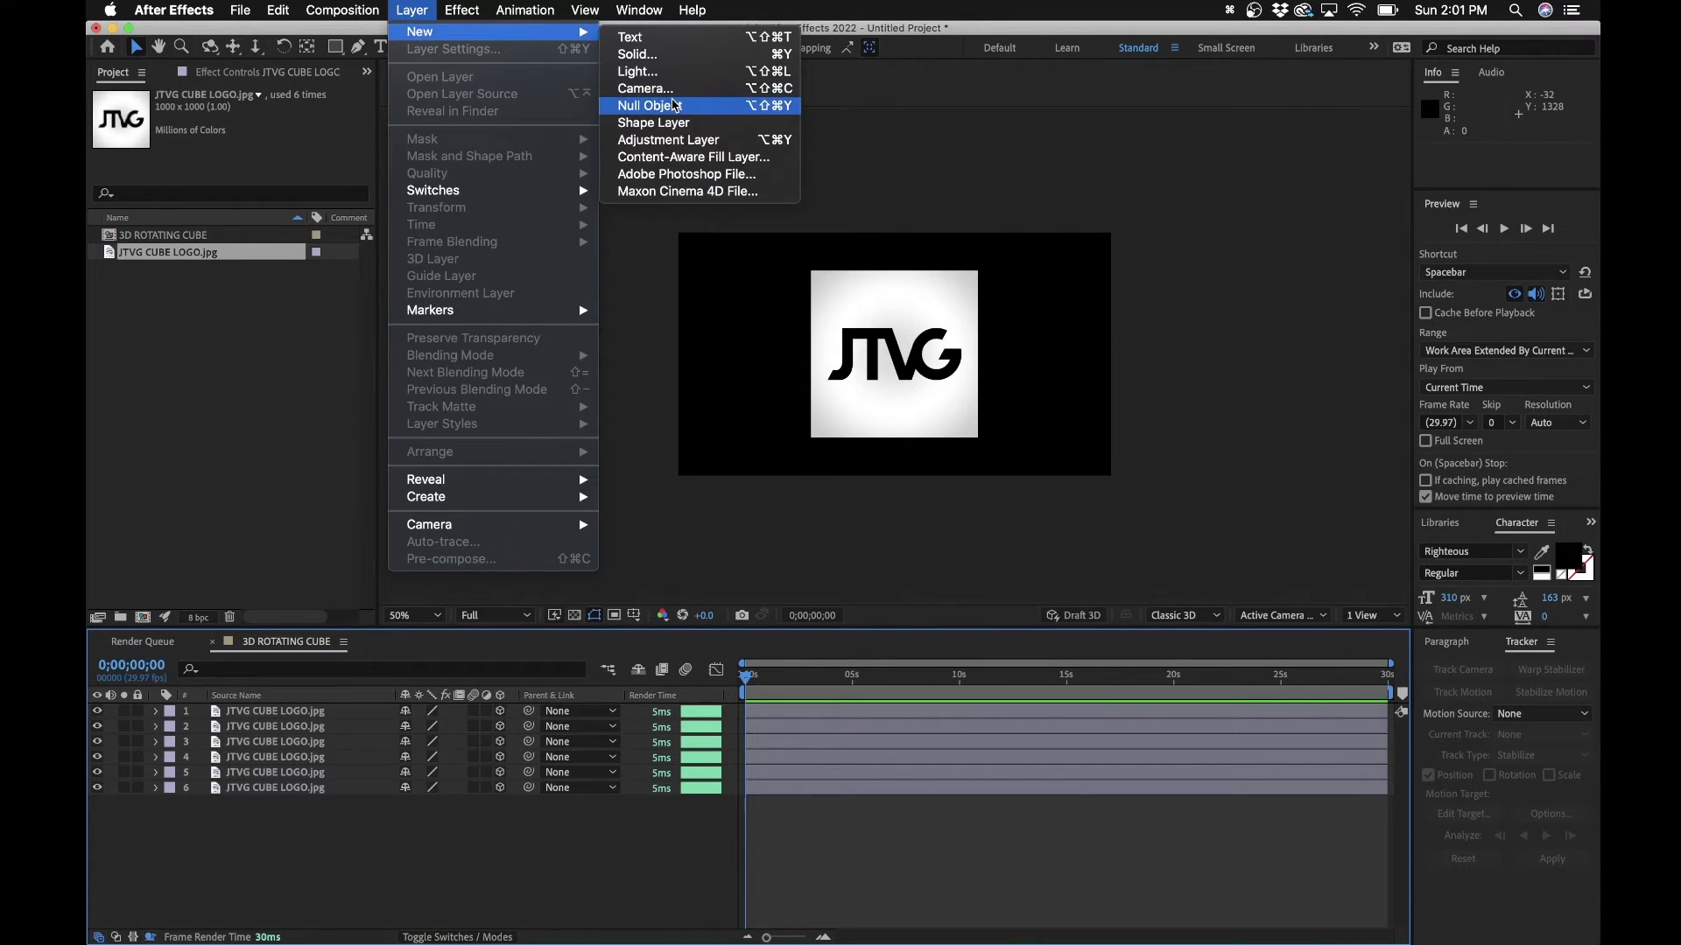
left_click(671, 88)
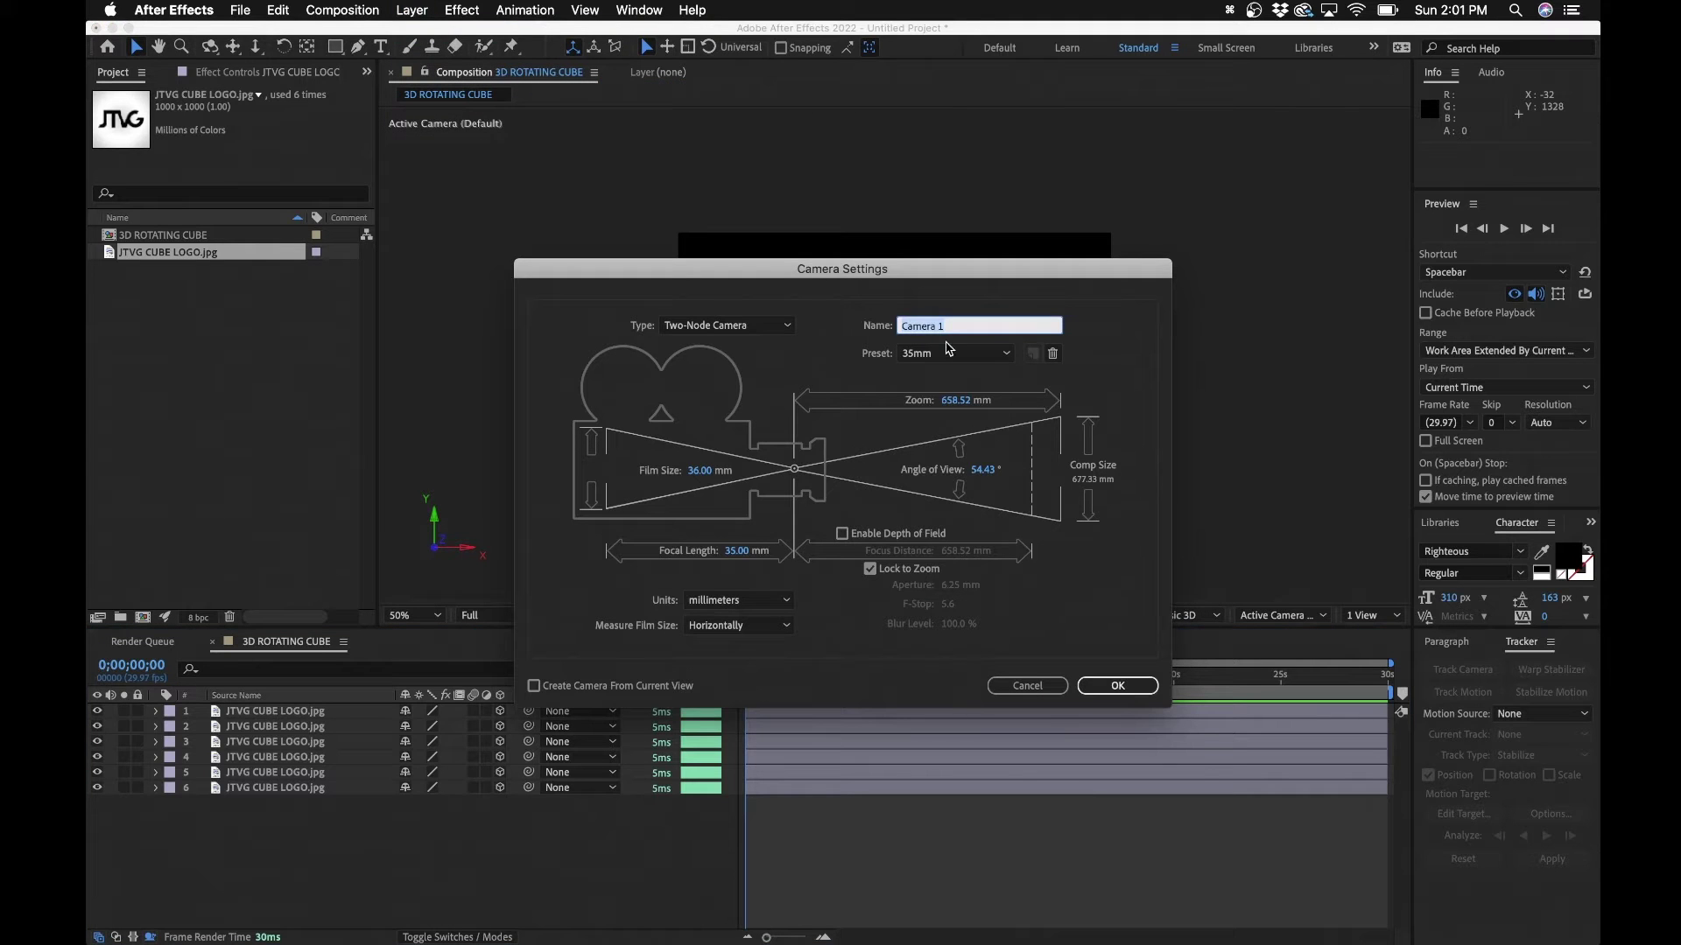
left_click(1117, 685)
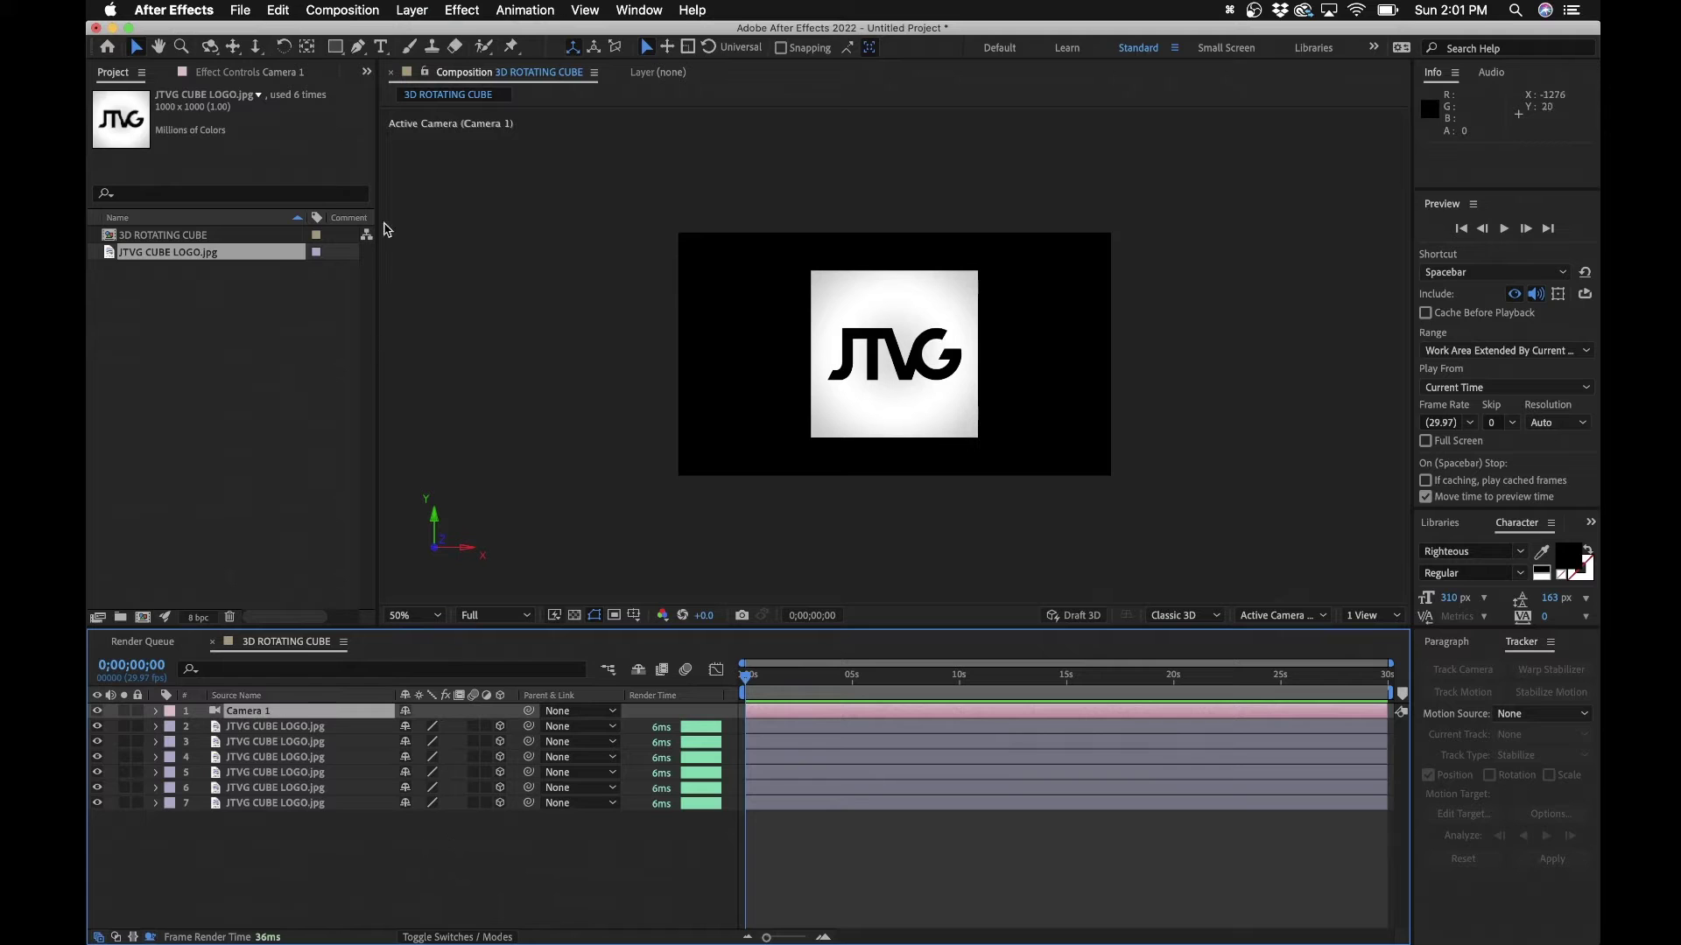
Orbit and pan Camera 1 so the logo is seen turned in perspective
left_click(210, 46)
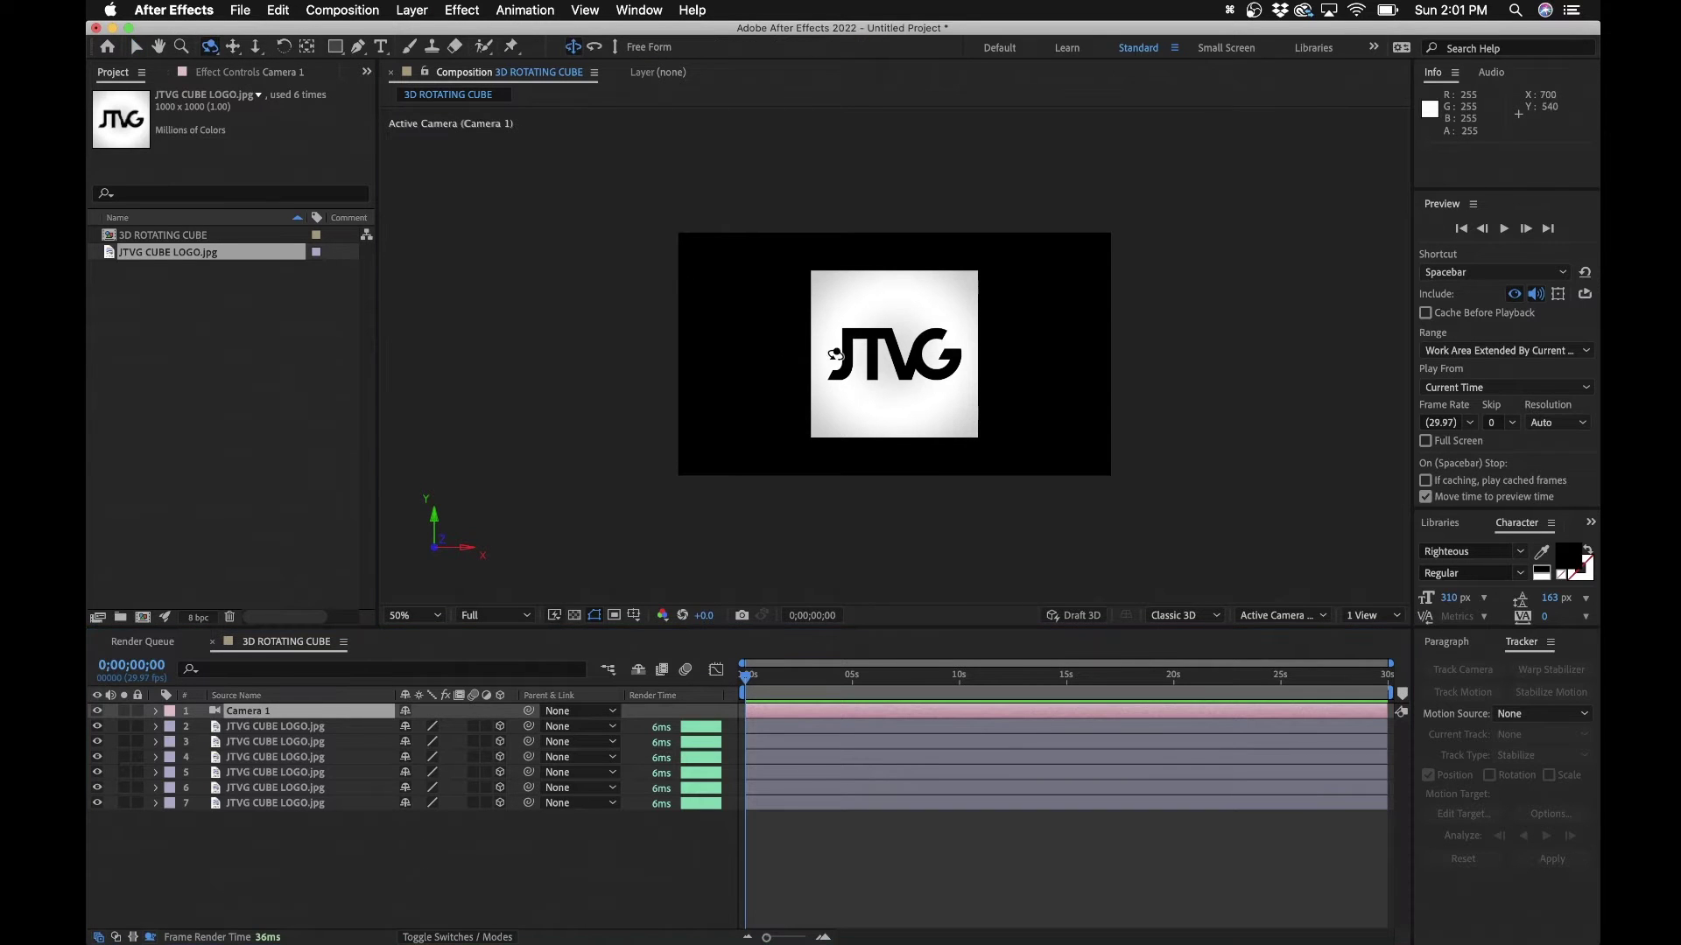
left_click_drag(762, 351, 1033, 367)
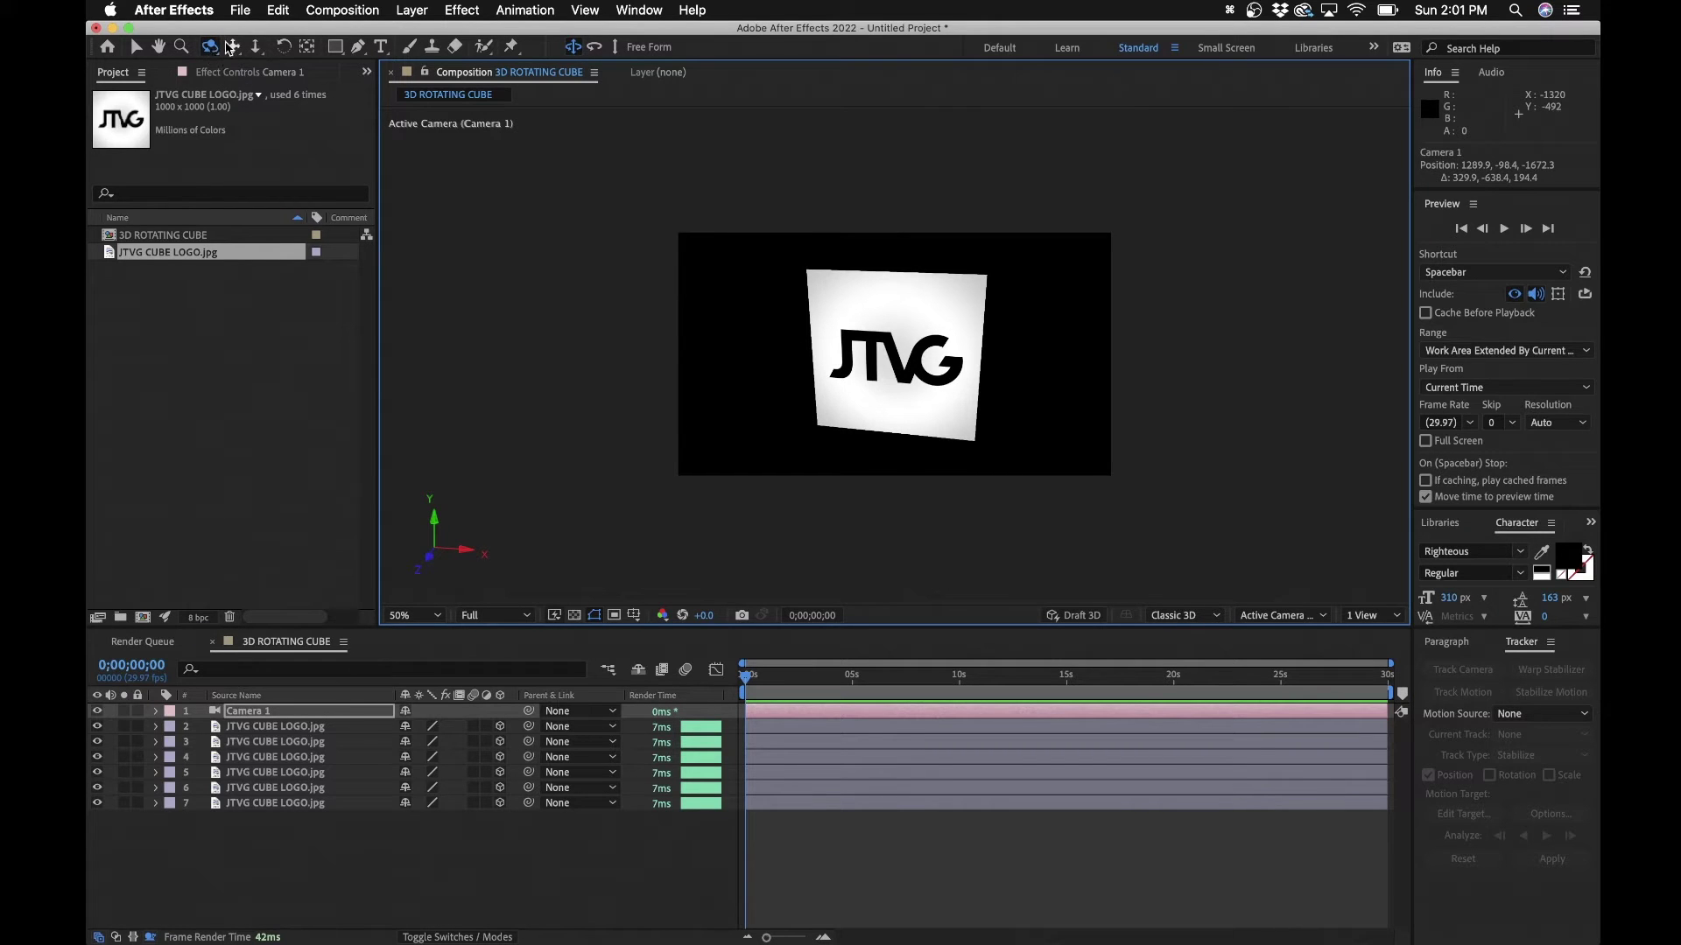
left_click(231, 46)
left_click_drag(896, 353, 859, 420)
key("c")
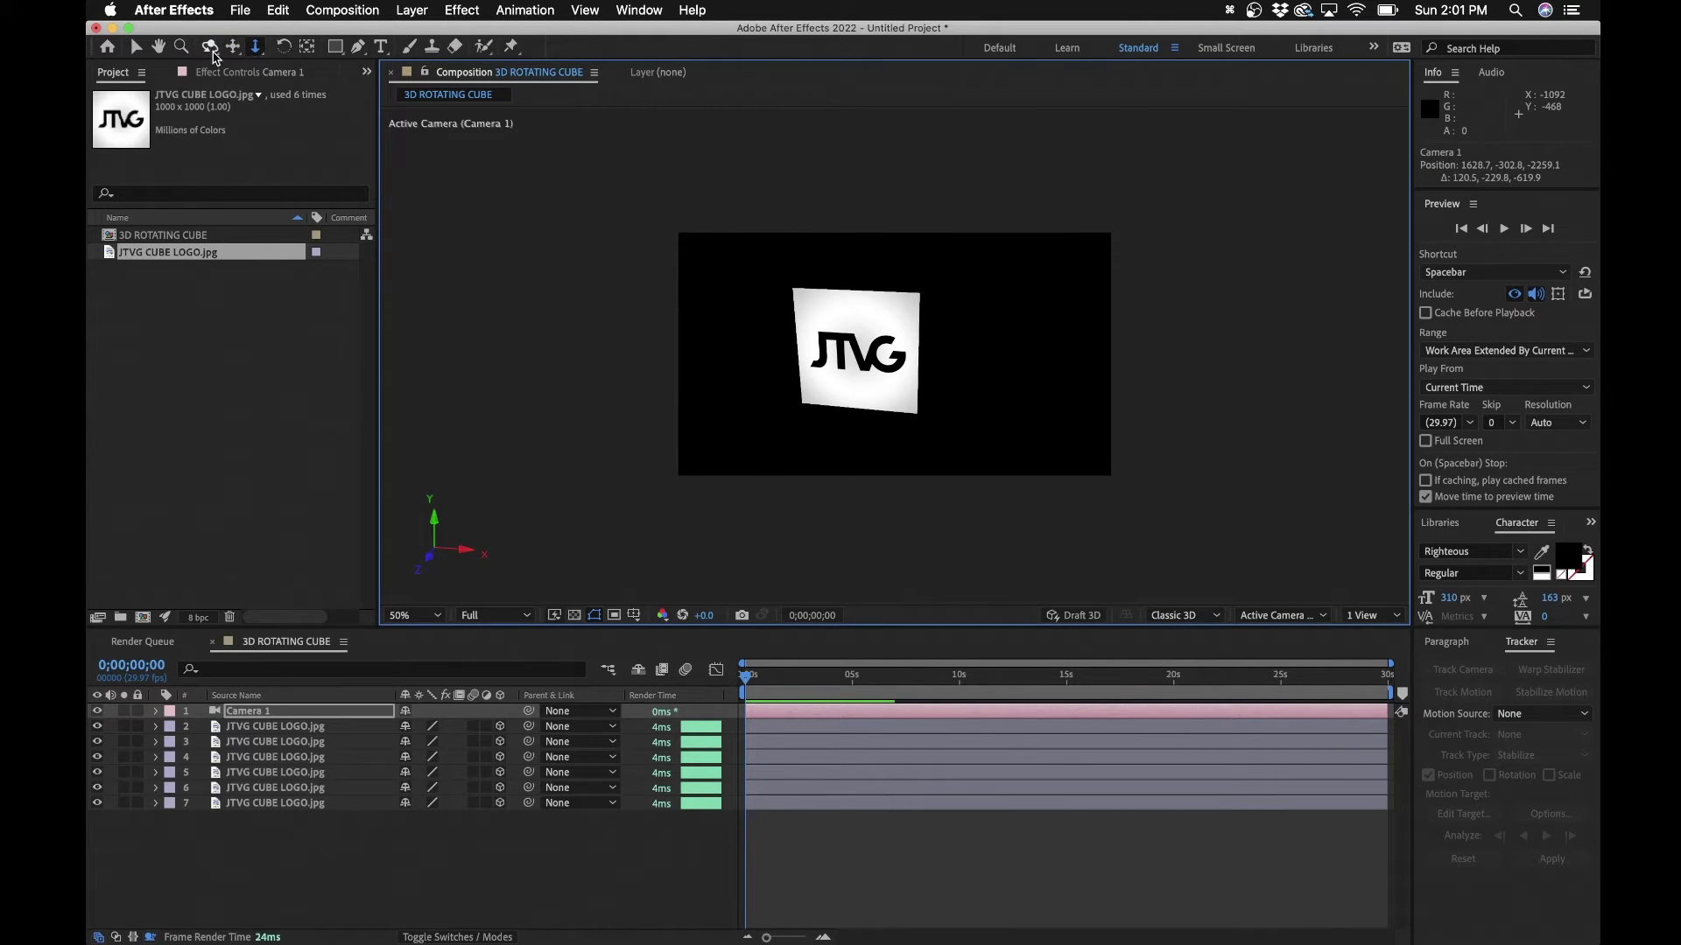
left_click(210, 46)
left_click_drag(737, 370, 883, 380)
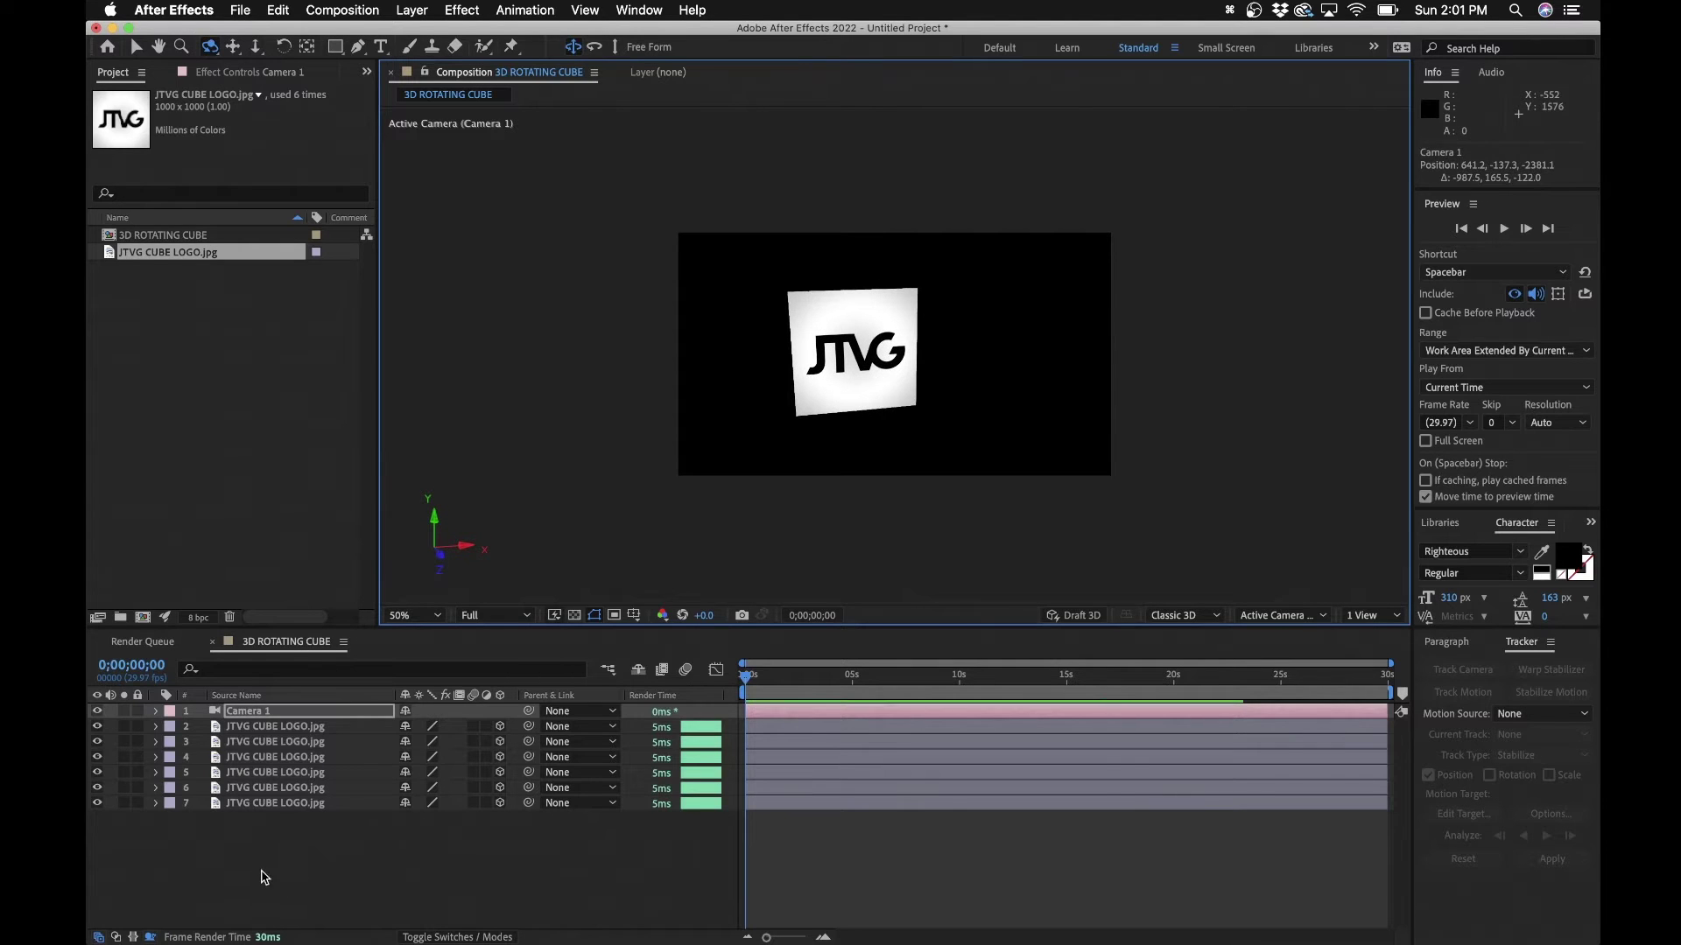
left_click(266, 877)
Solo logo layers 2 and 3 and select layer 3
left_click(255, 728)
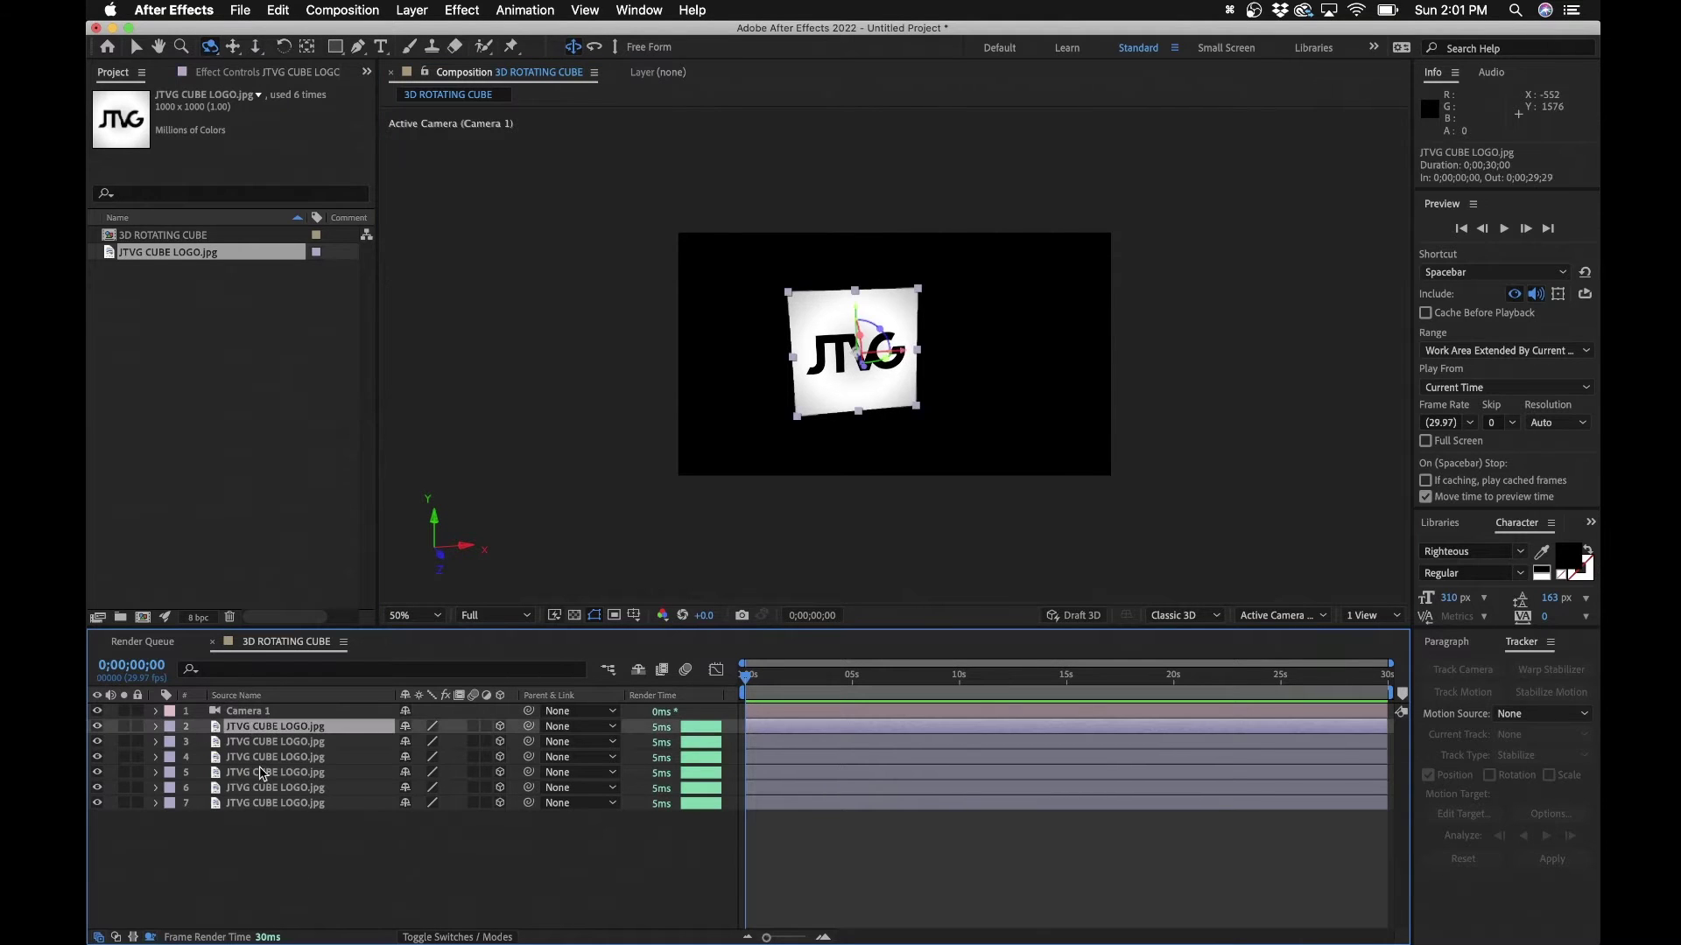
left_click(210, 828)
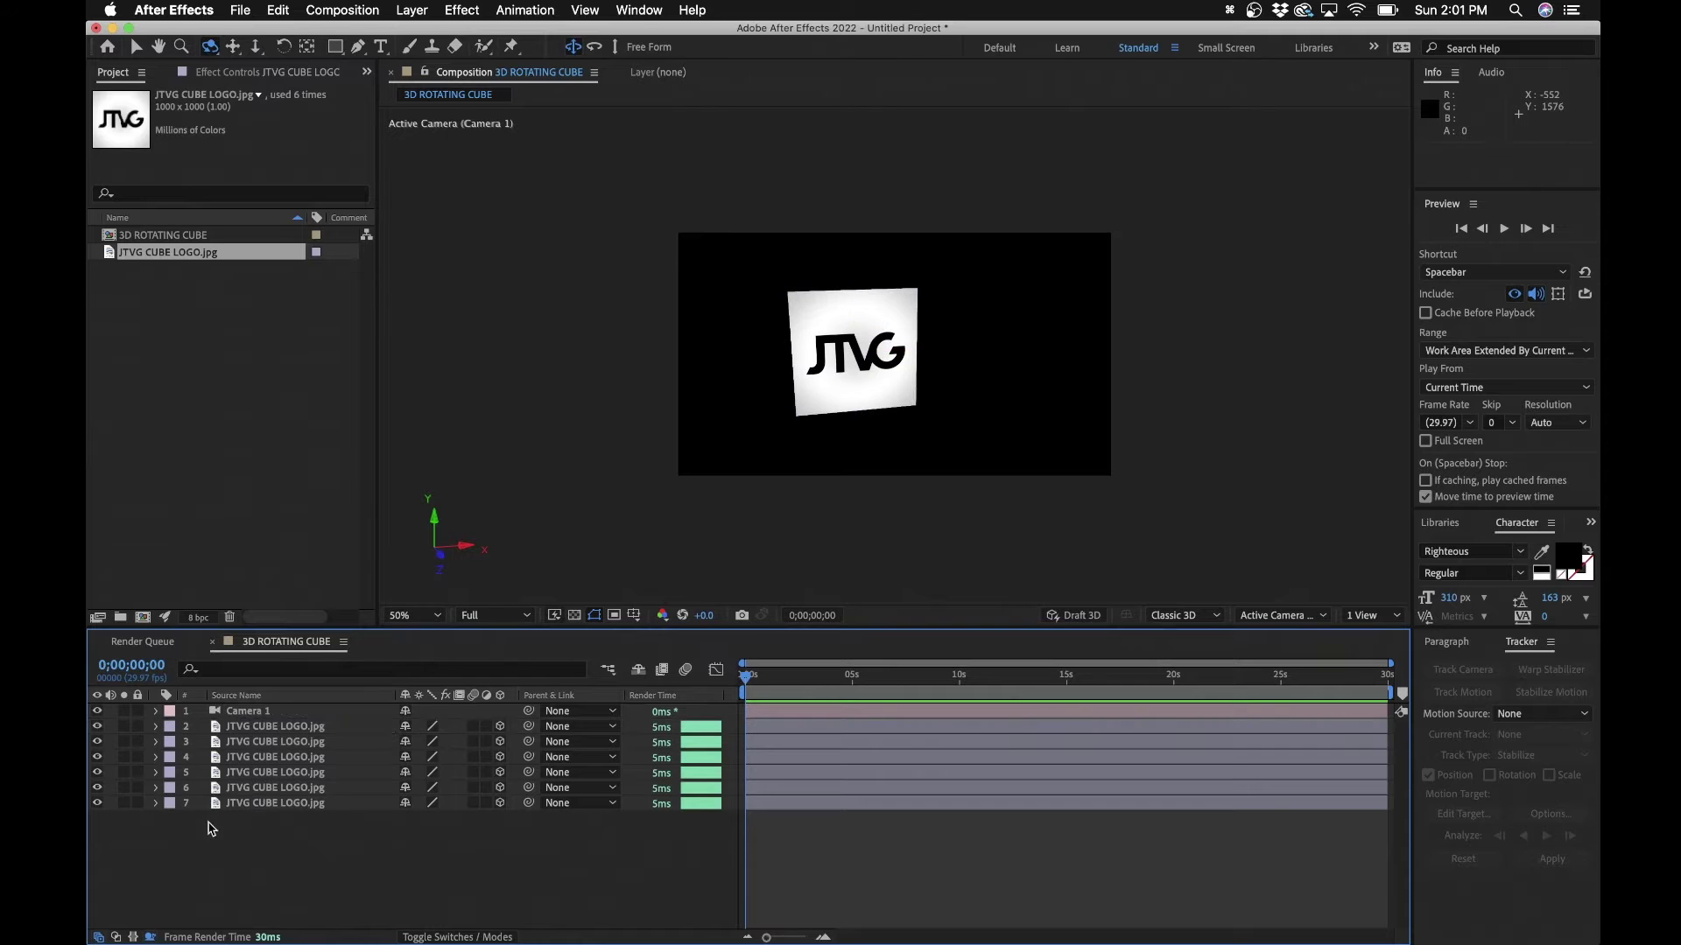
left_click(124, 727)
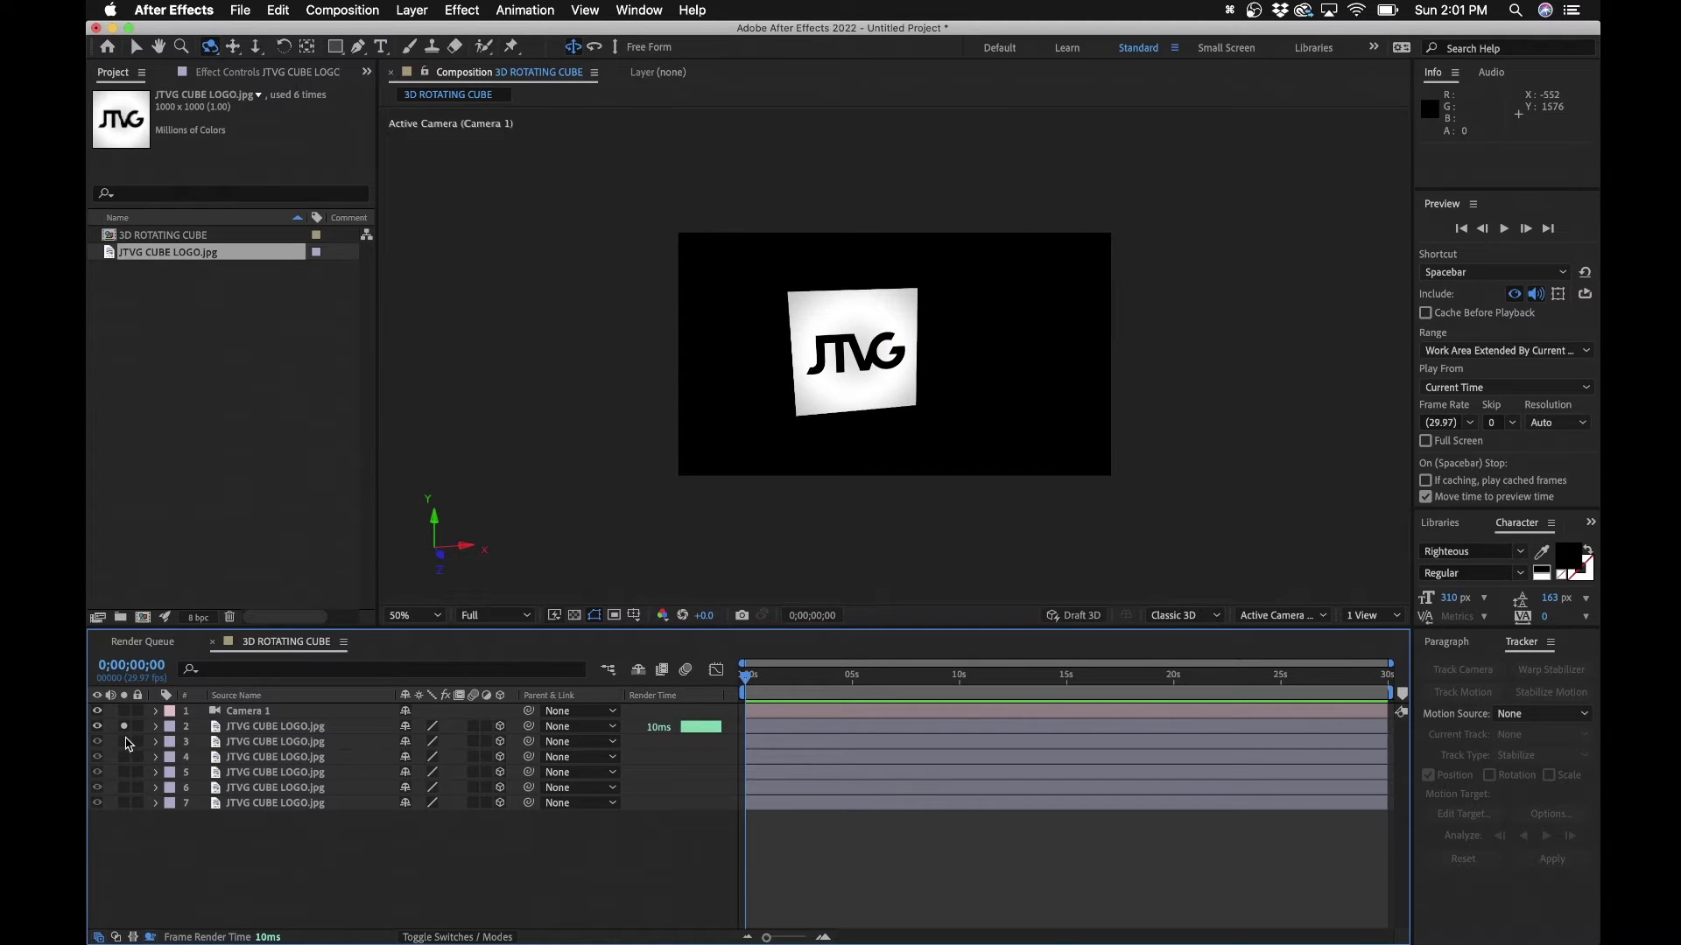
left_click(124, 742)
left_click(258, 743)
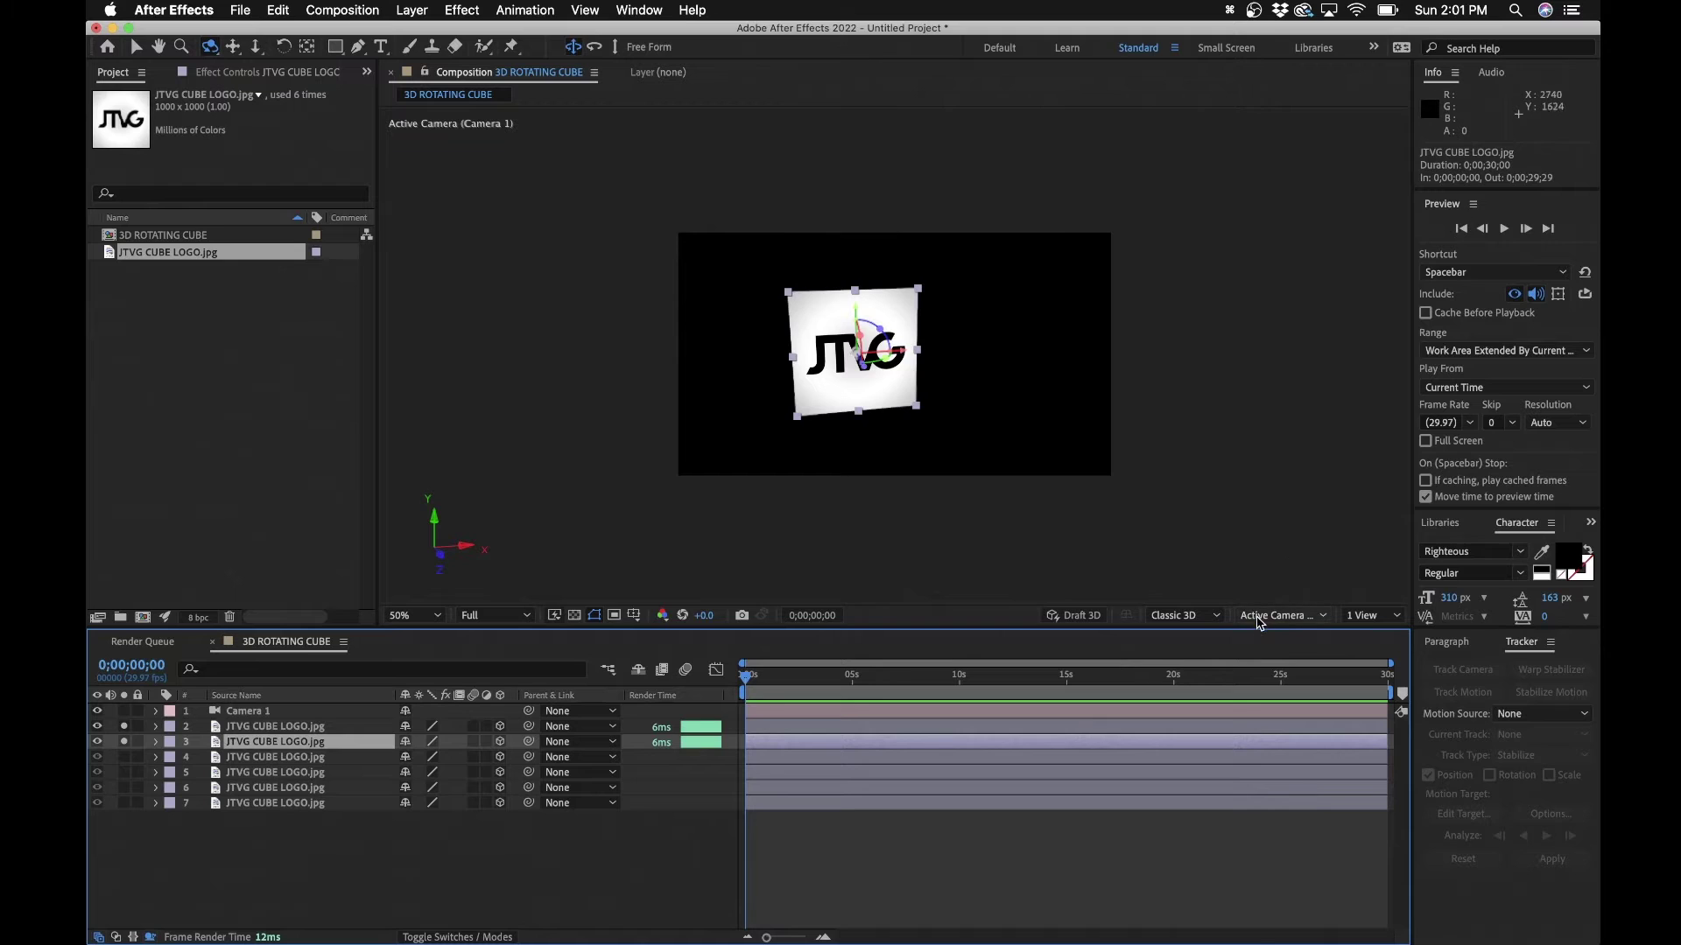
Reveal the third logo layer's Orientation and X, Y, Z Rotation properties
left_click(1267, 617)
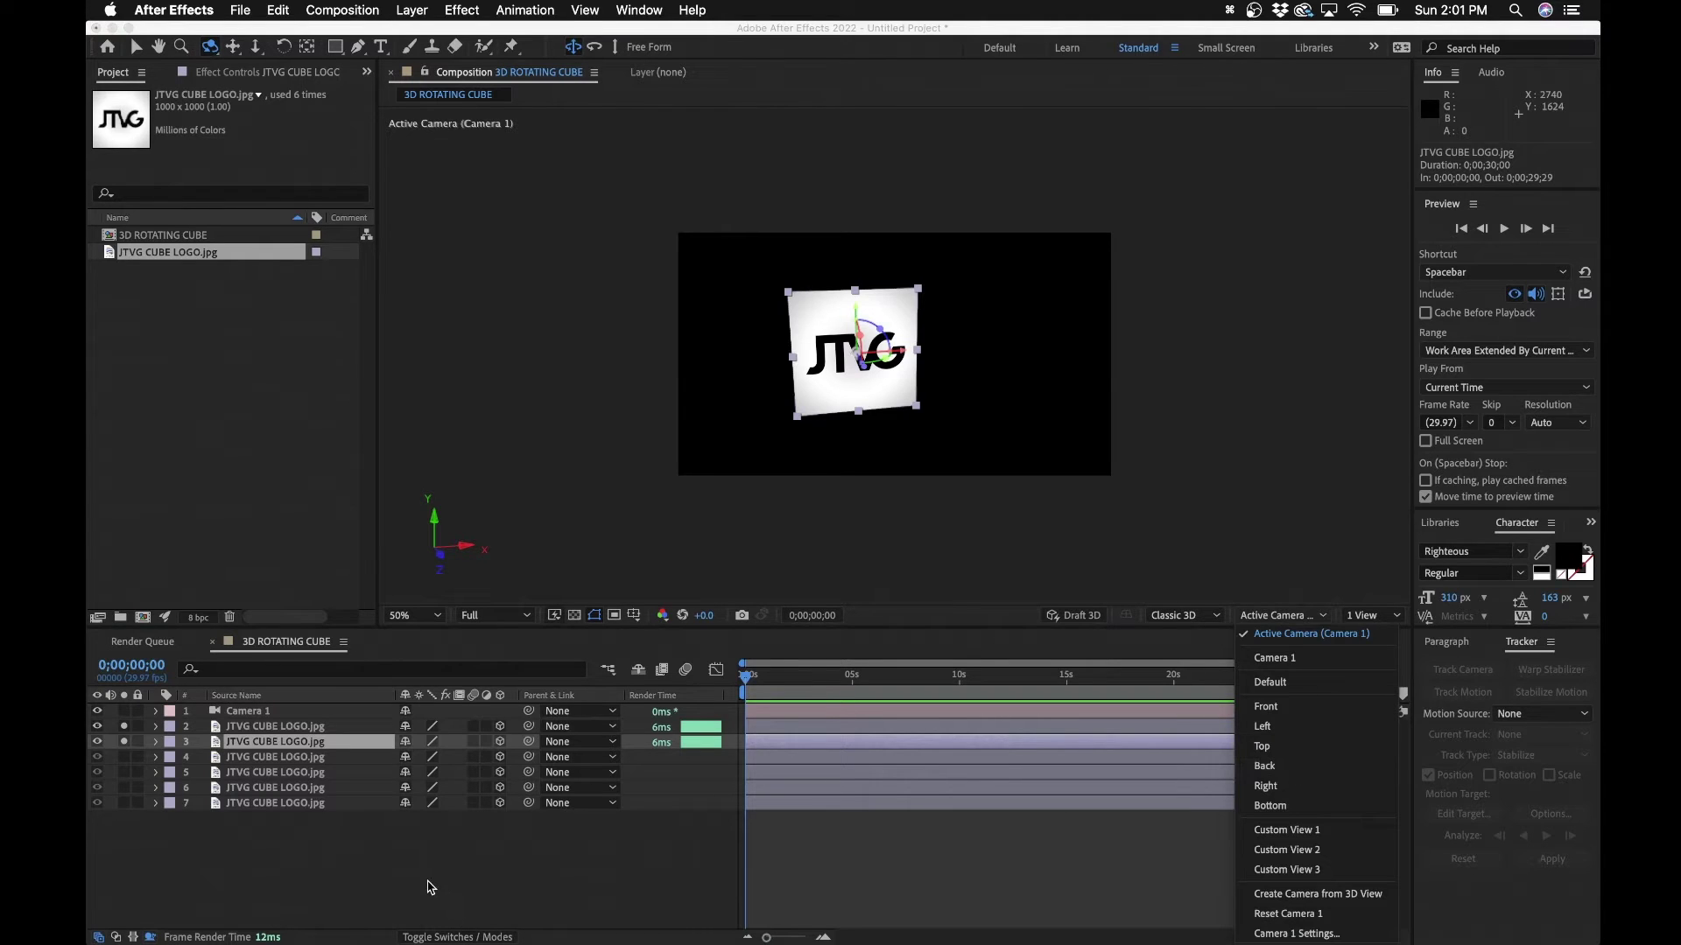
left_click(429, 887)
left_click(138, 44)
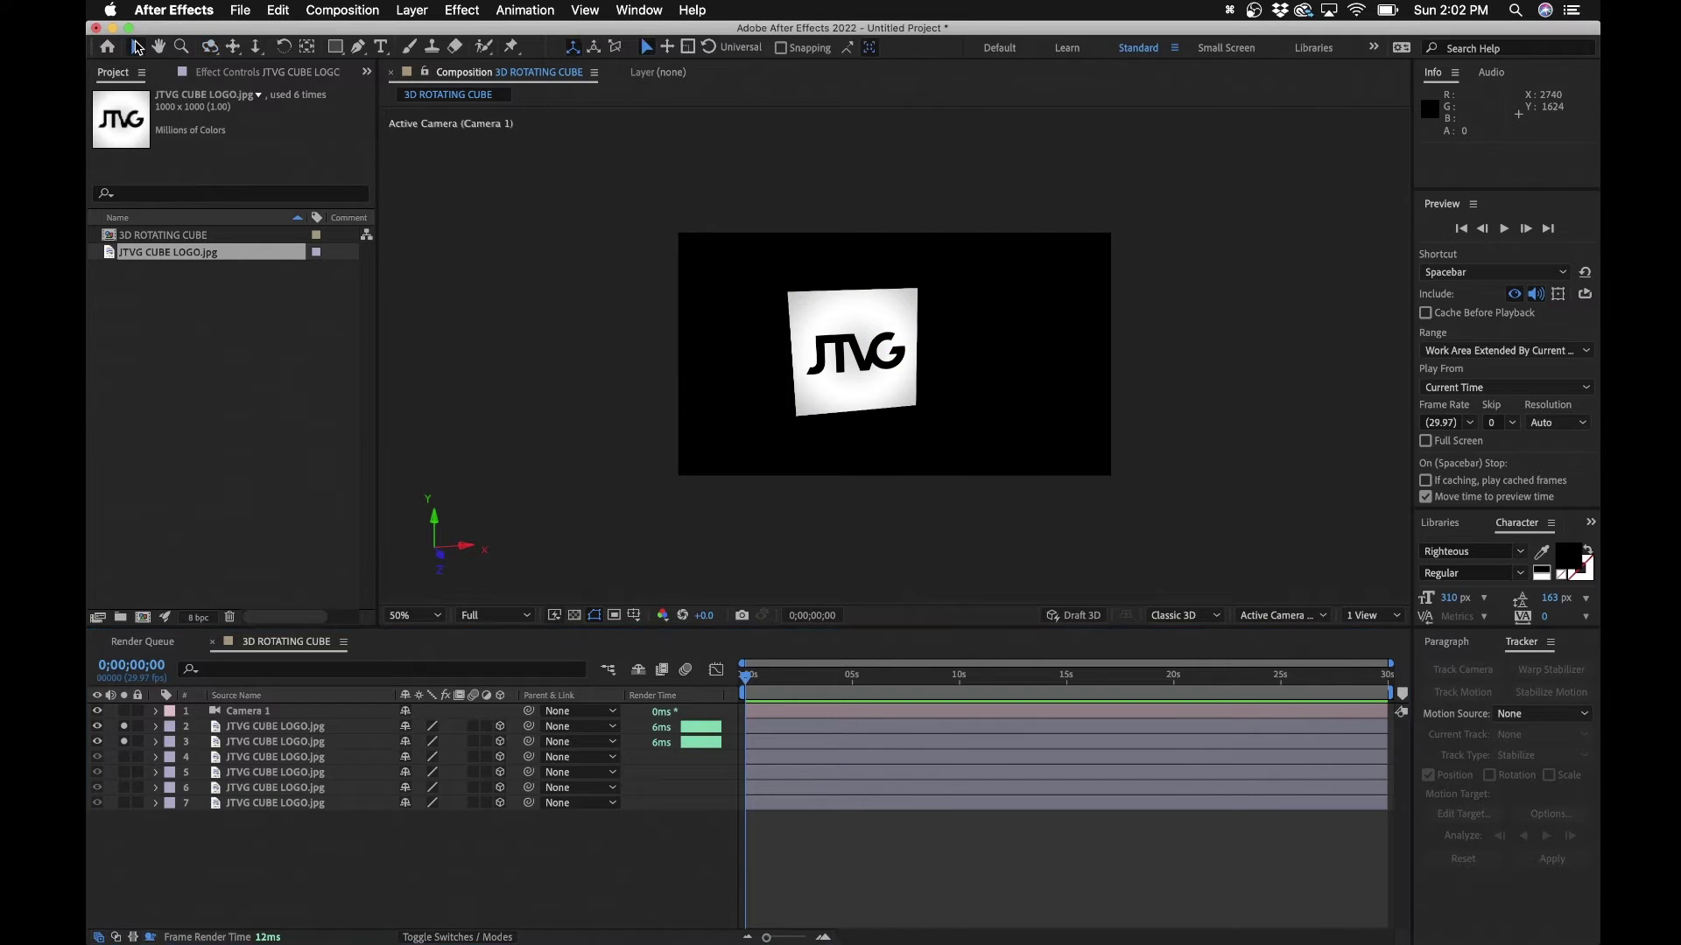
left_click(272, 728)
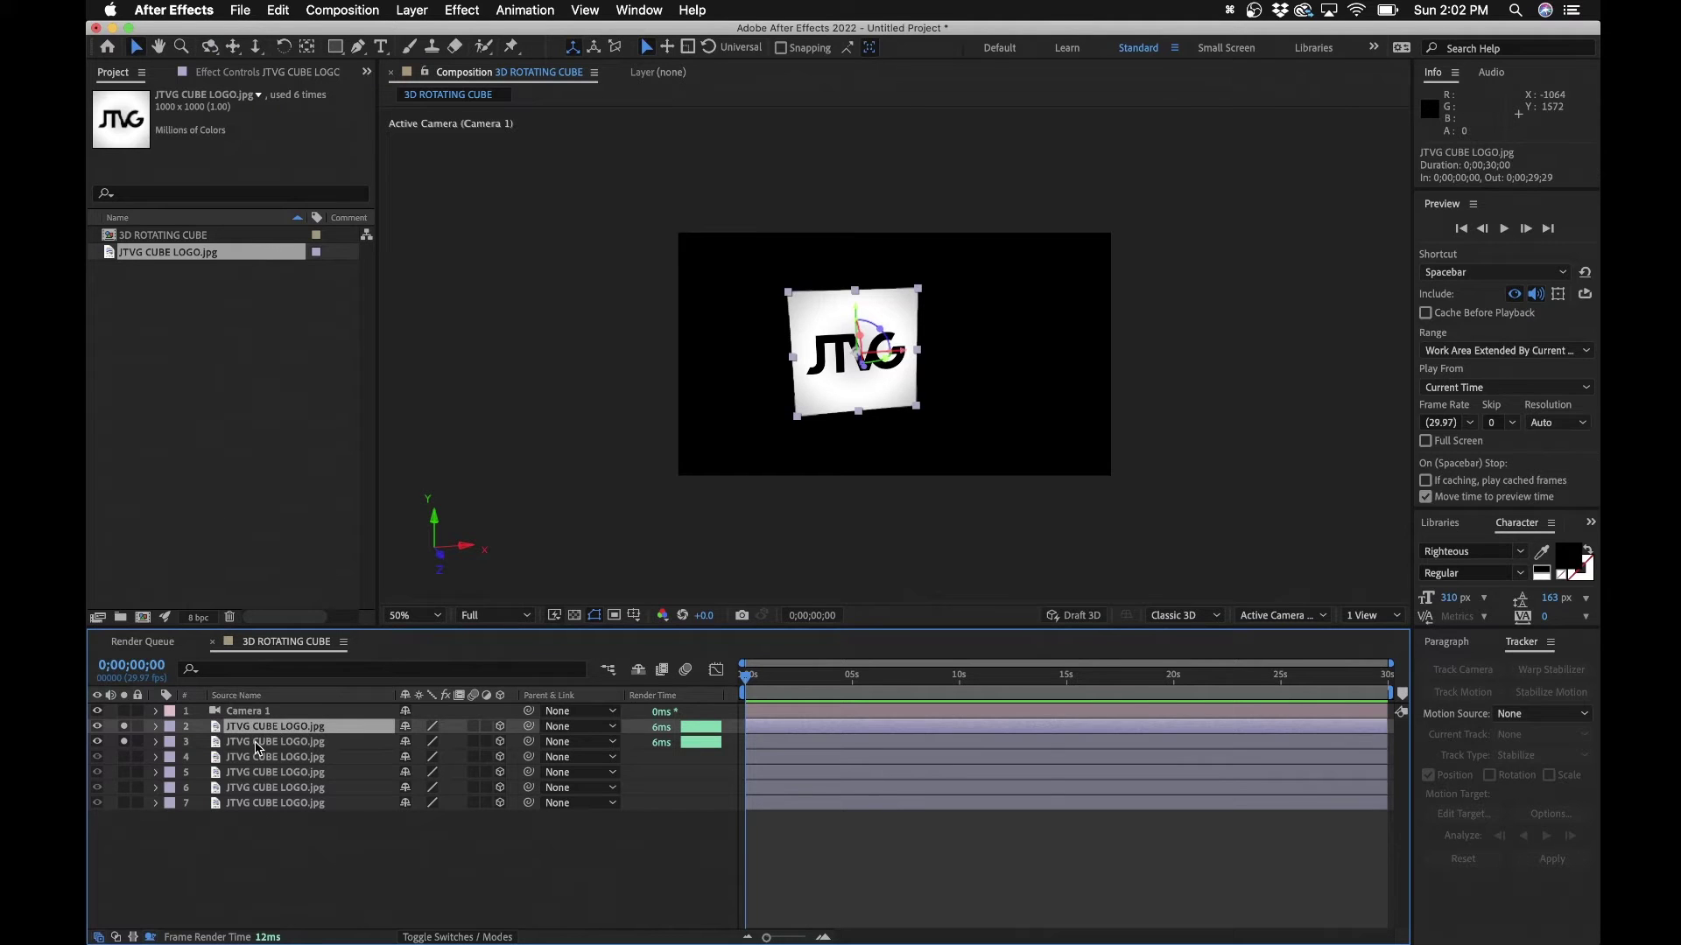
left_click(258, 743)
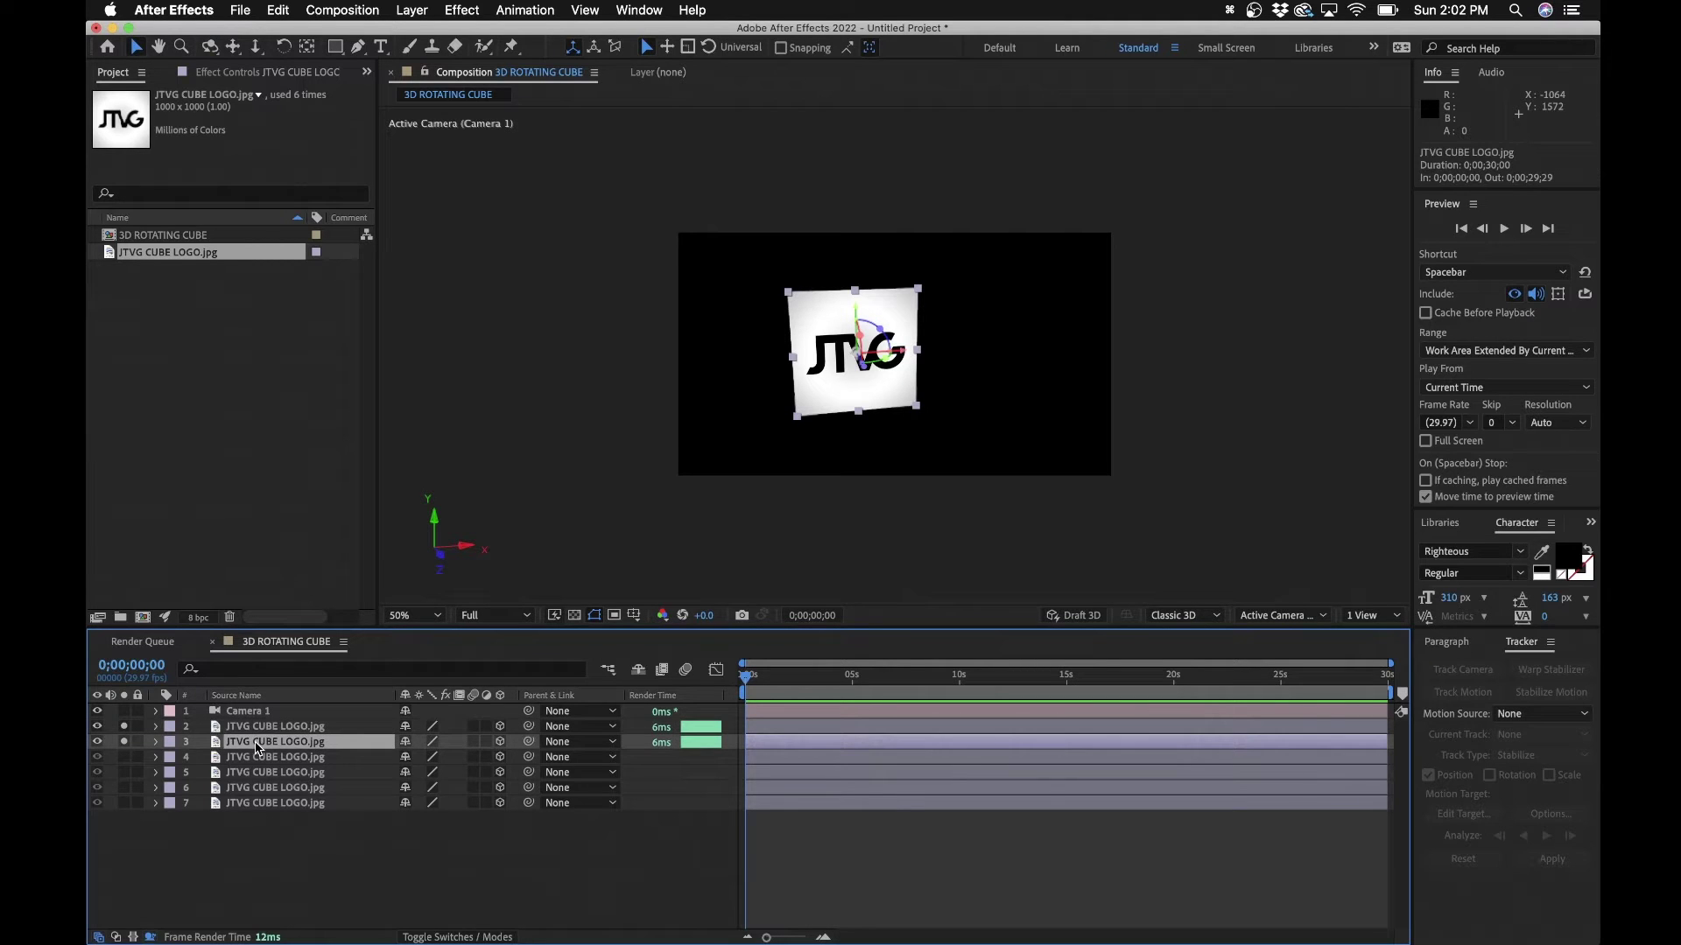
key("r")
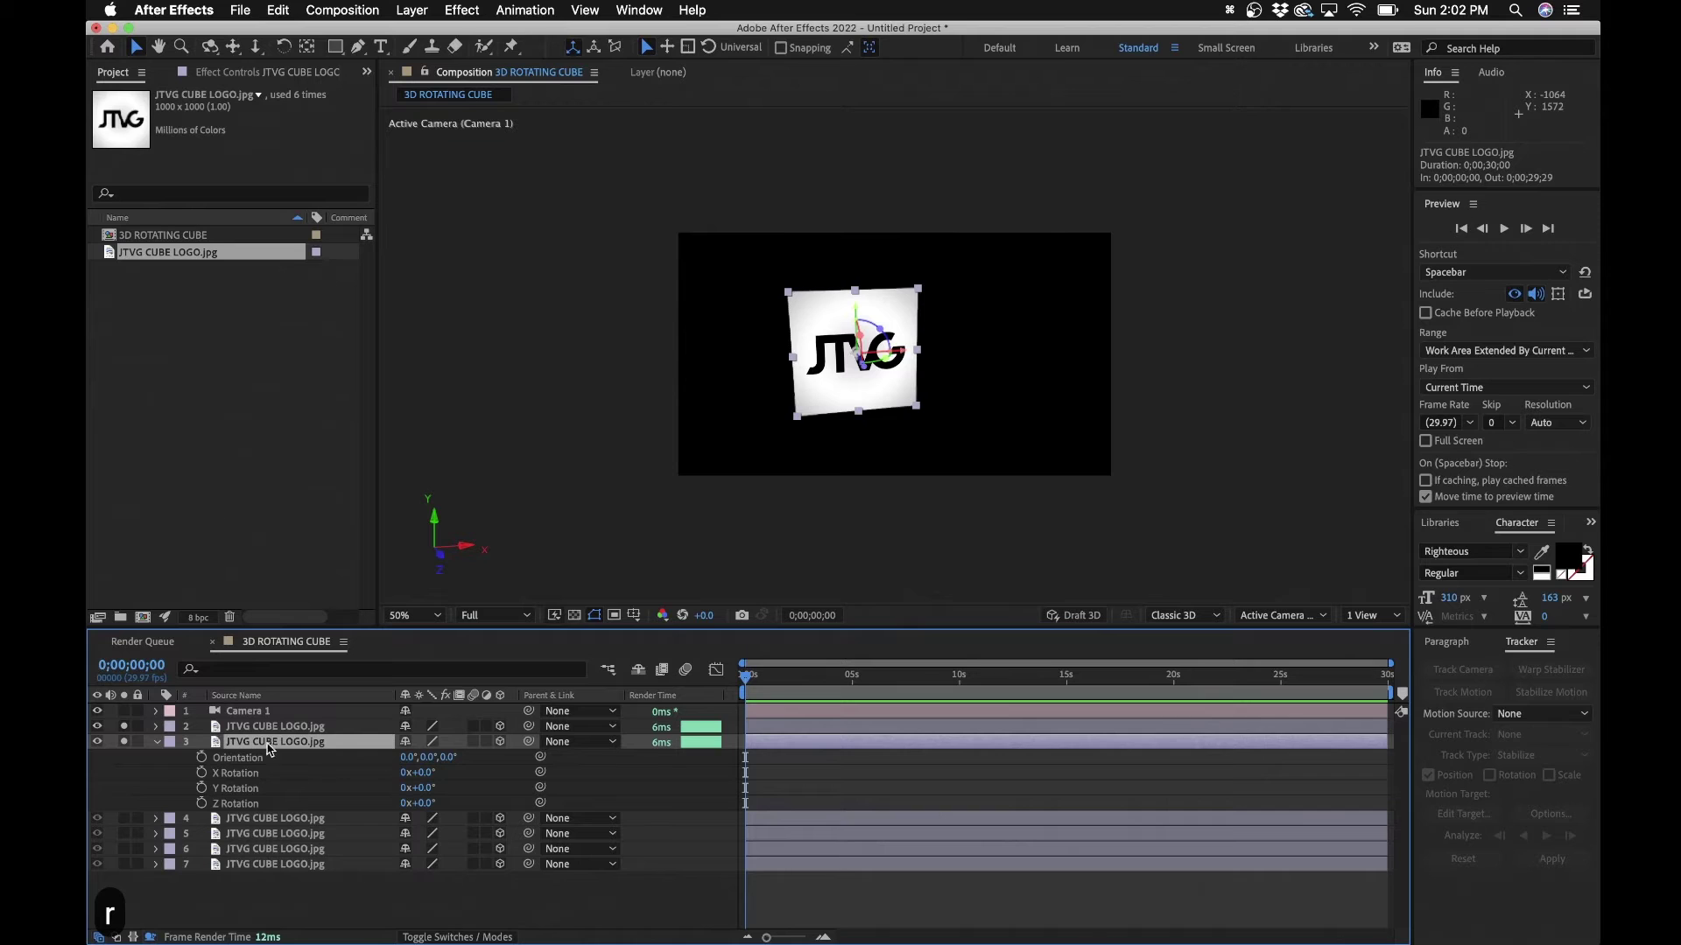
Set the third logo layer's Orientation to 0°, 90°, 0°
left_click_drag(428, 757, 431, 764)
left_click(429, 758)
type("90")
key("Return")
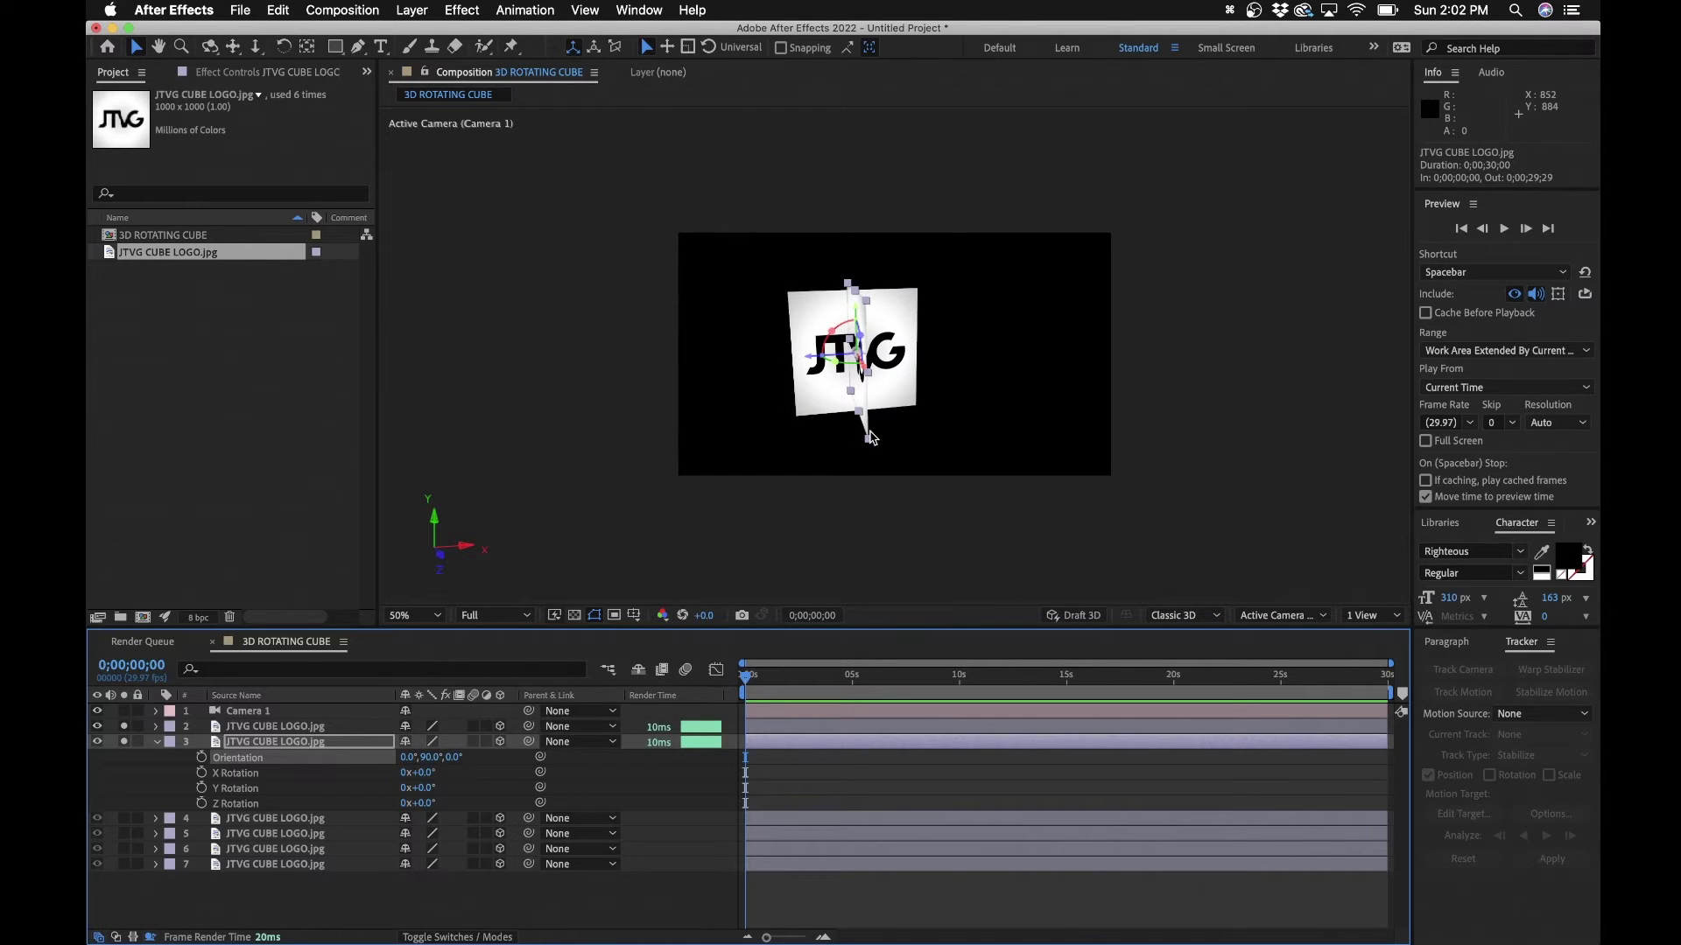
Dolly and orbit Camera 1 to view the cards at an angle
left_click(256, 48)
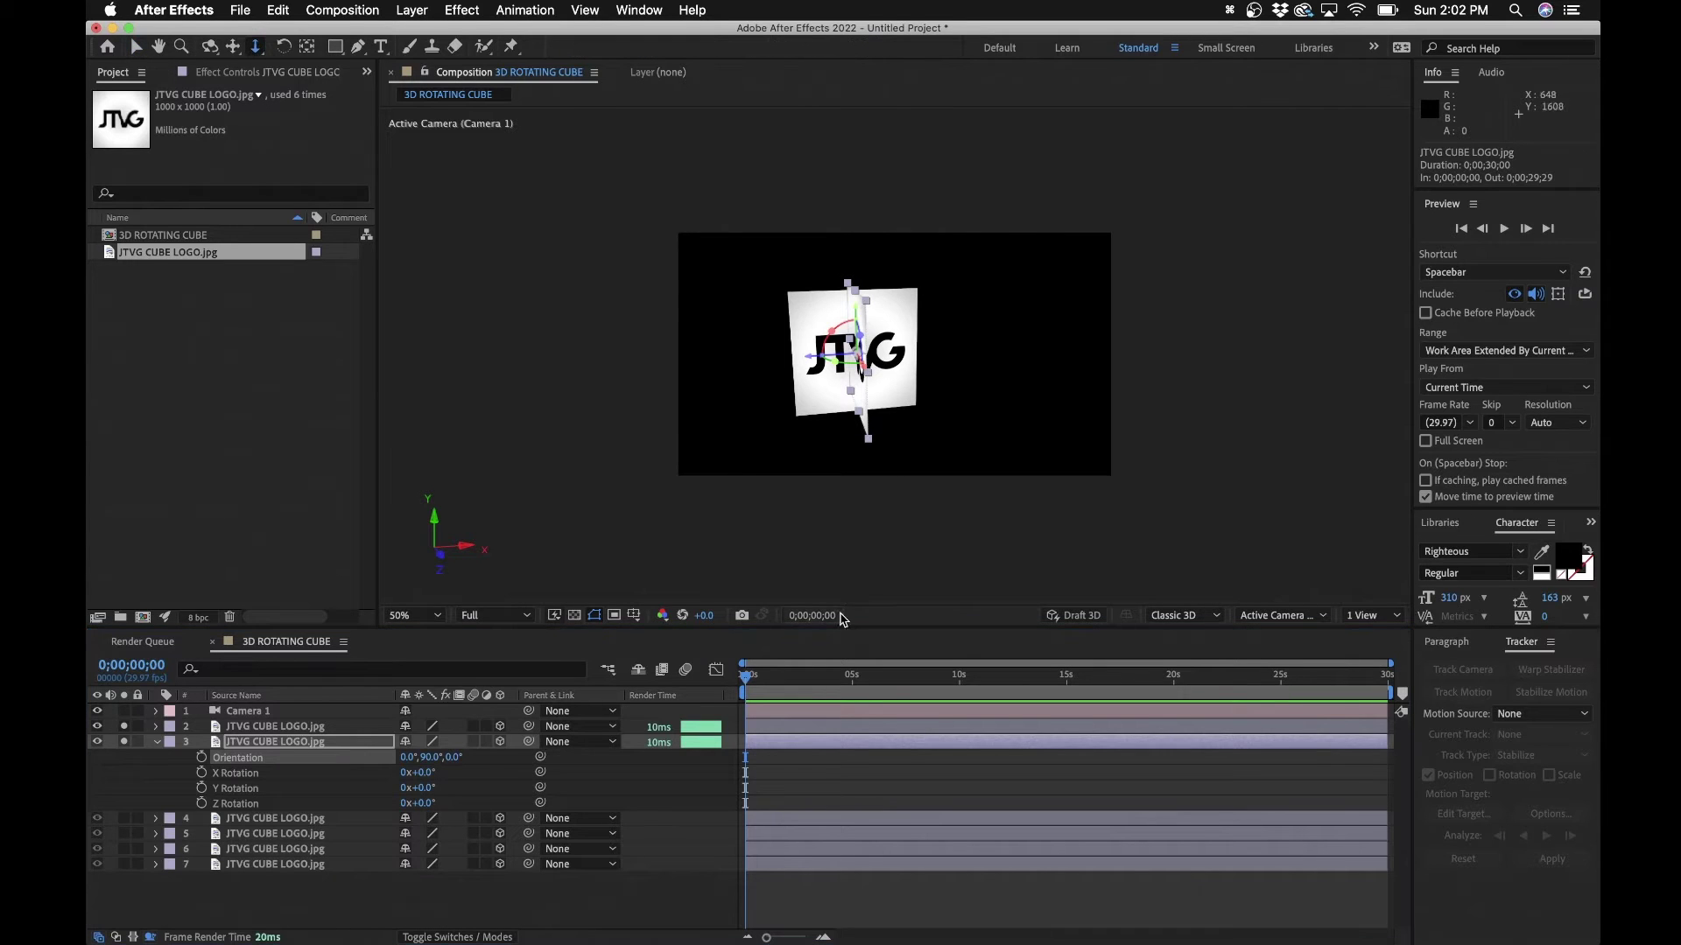
left_click_drag(823, 377, 843, 375)
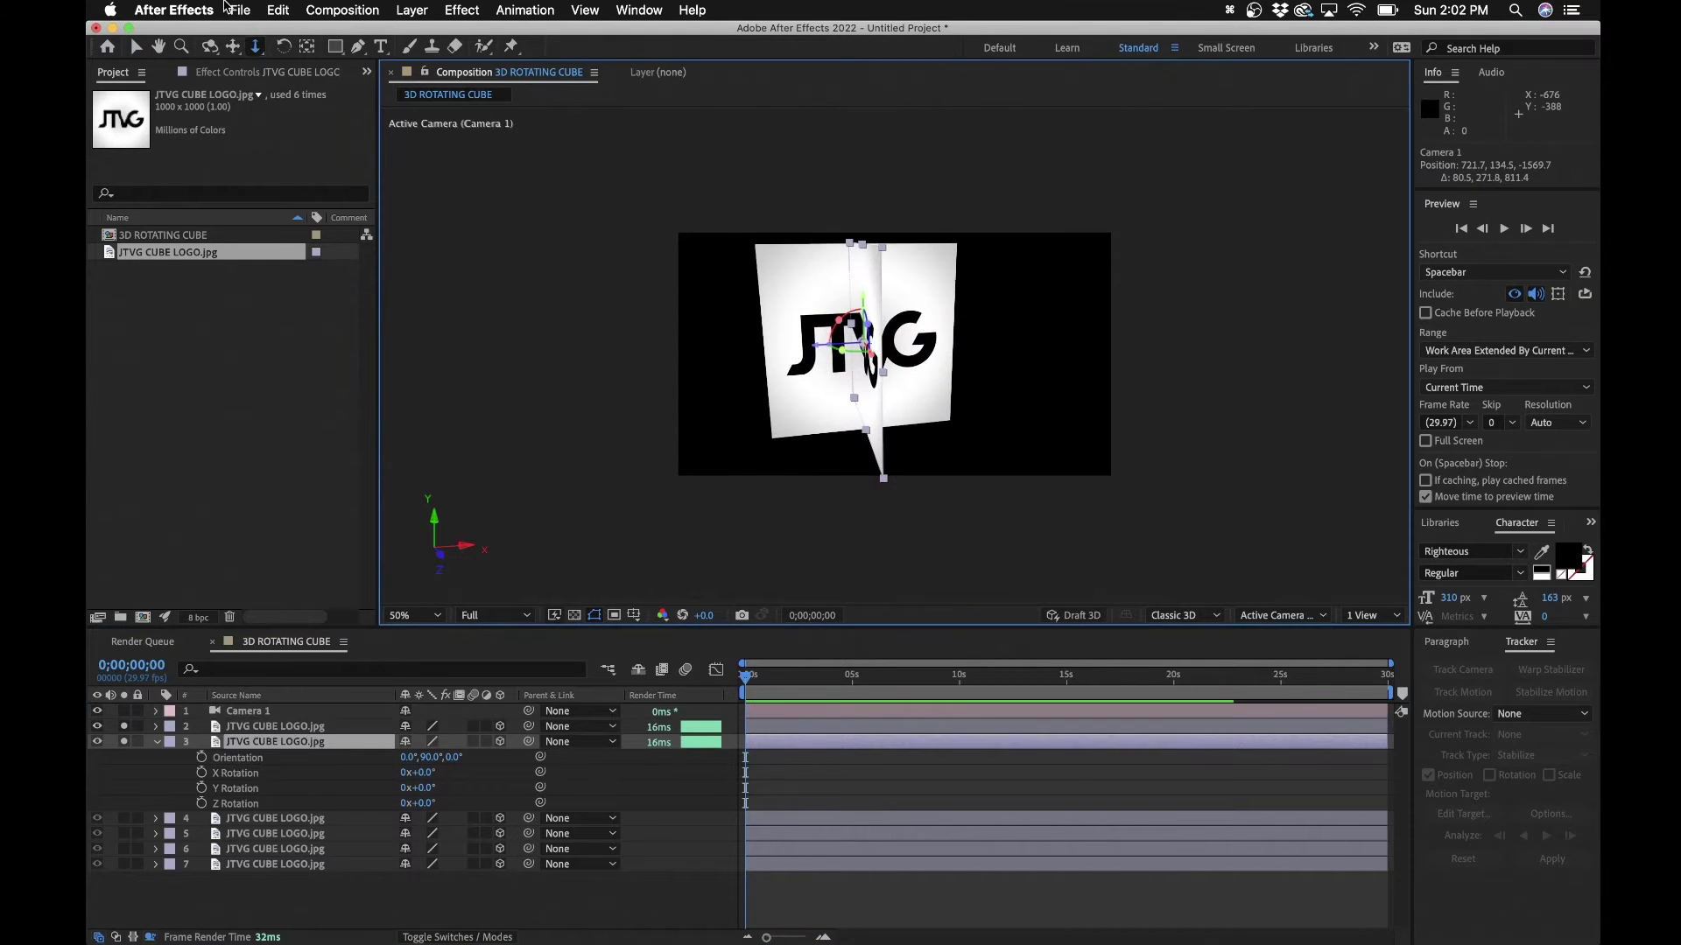
key("c")
left_click_drag(881, 390, 870, 412)
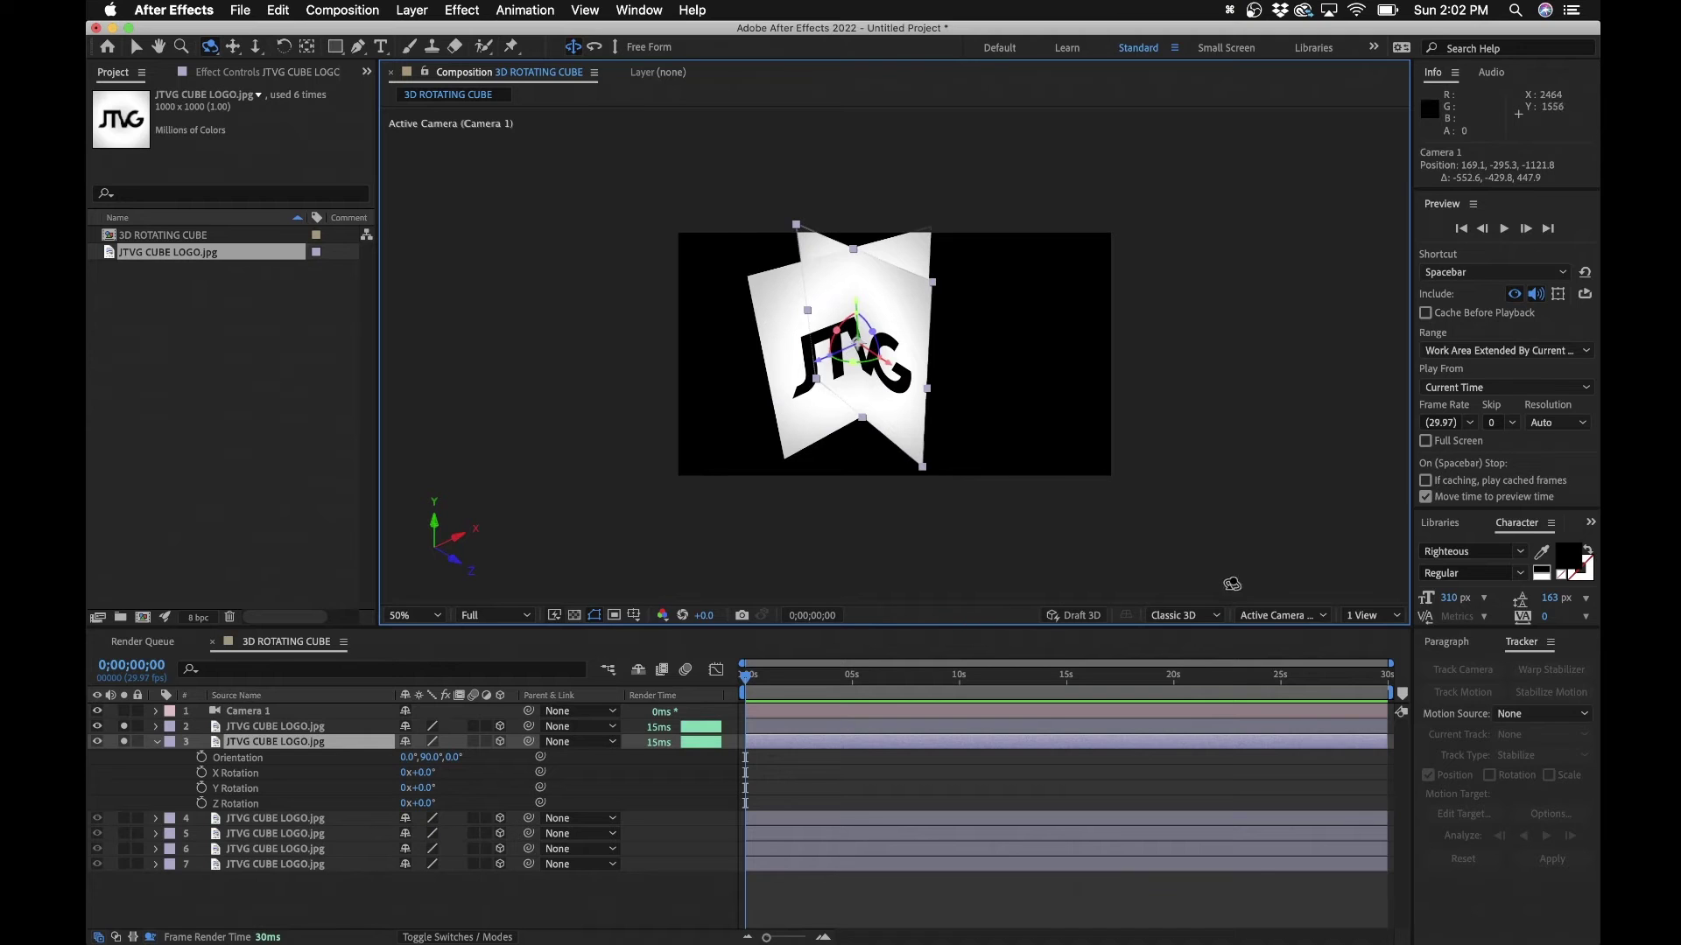
left_click(1278, 616)
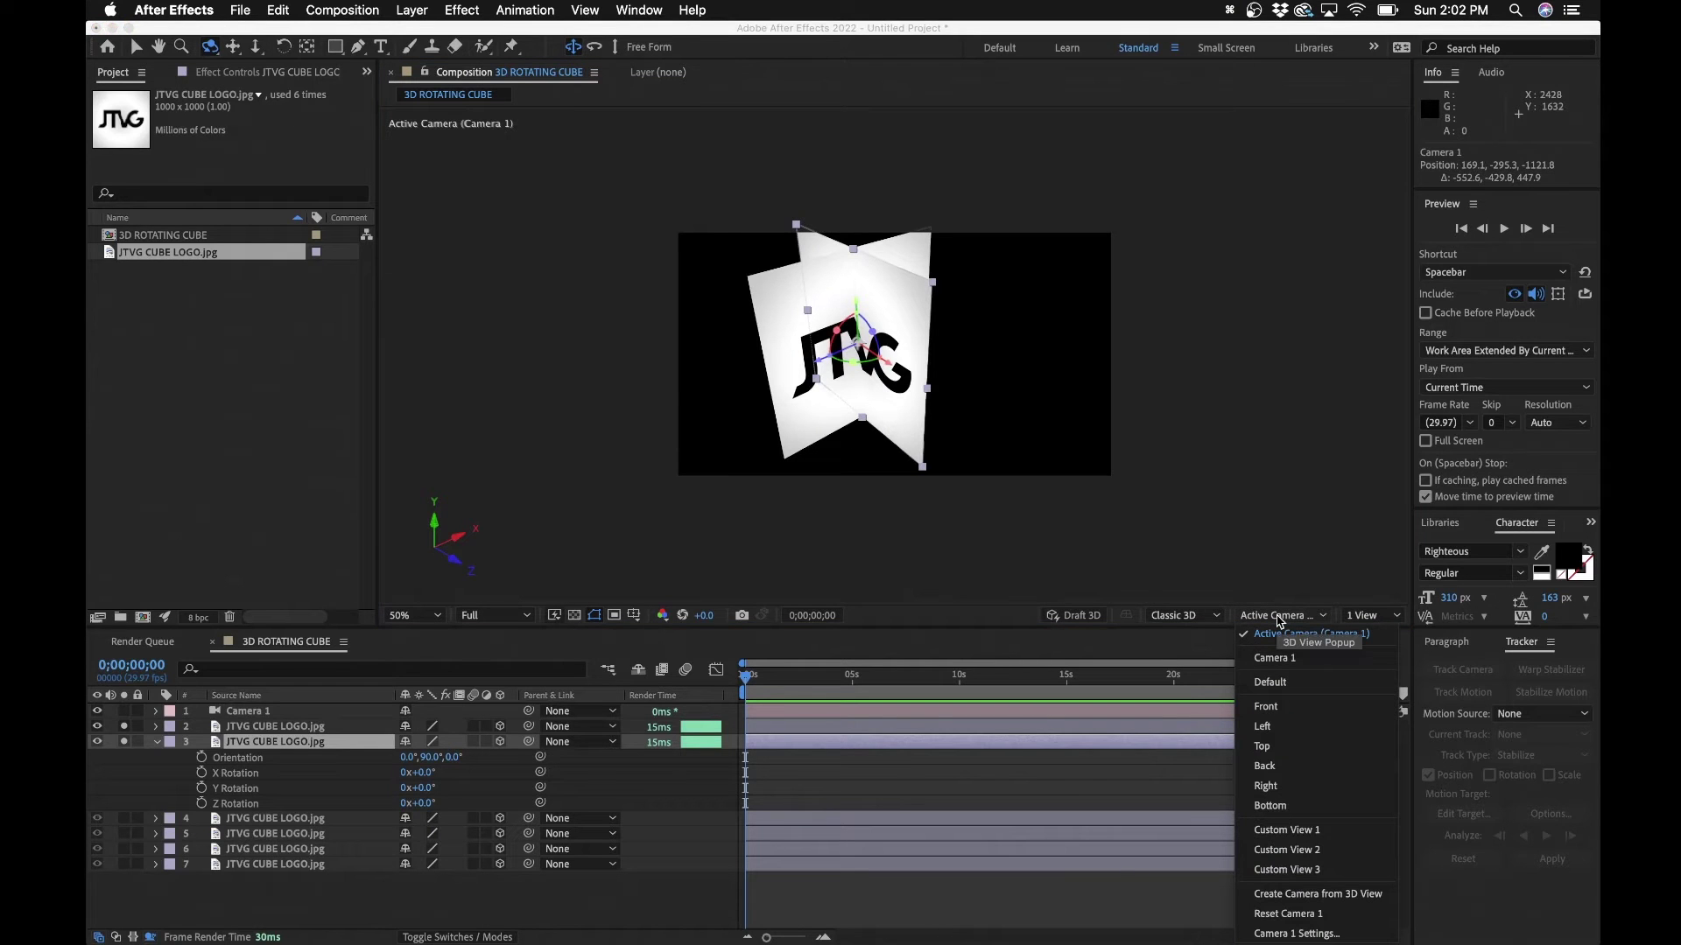
Show the Top view and drag the third card's Position X to move it left
left_click(1293, 749)
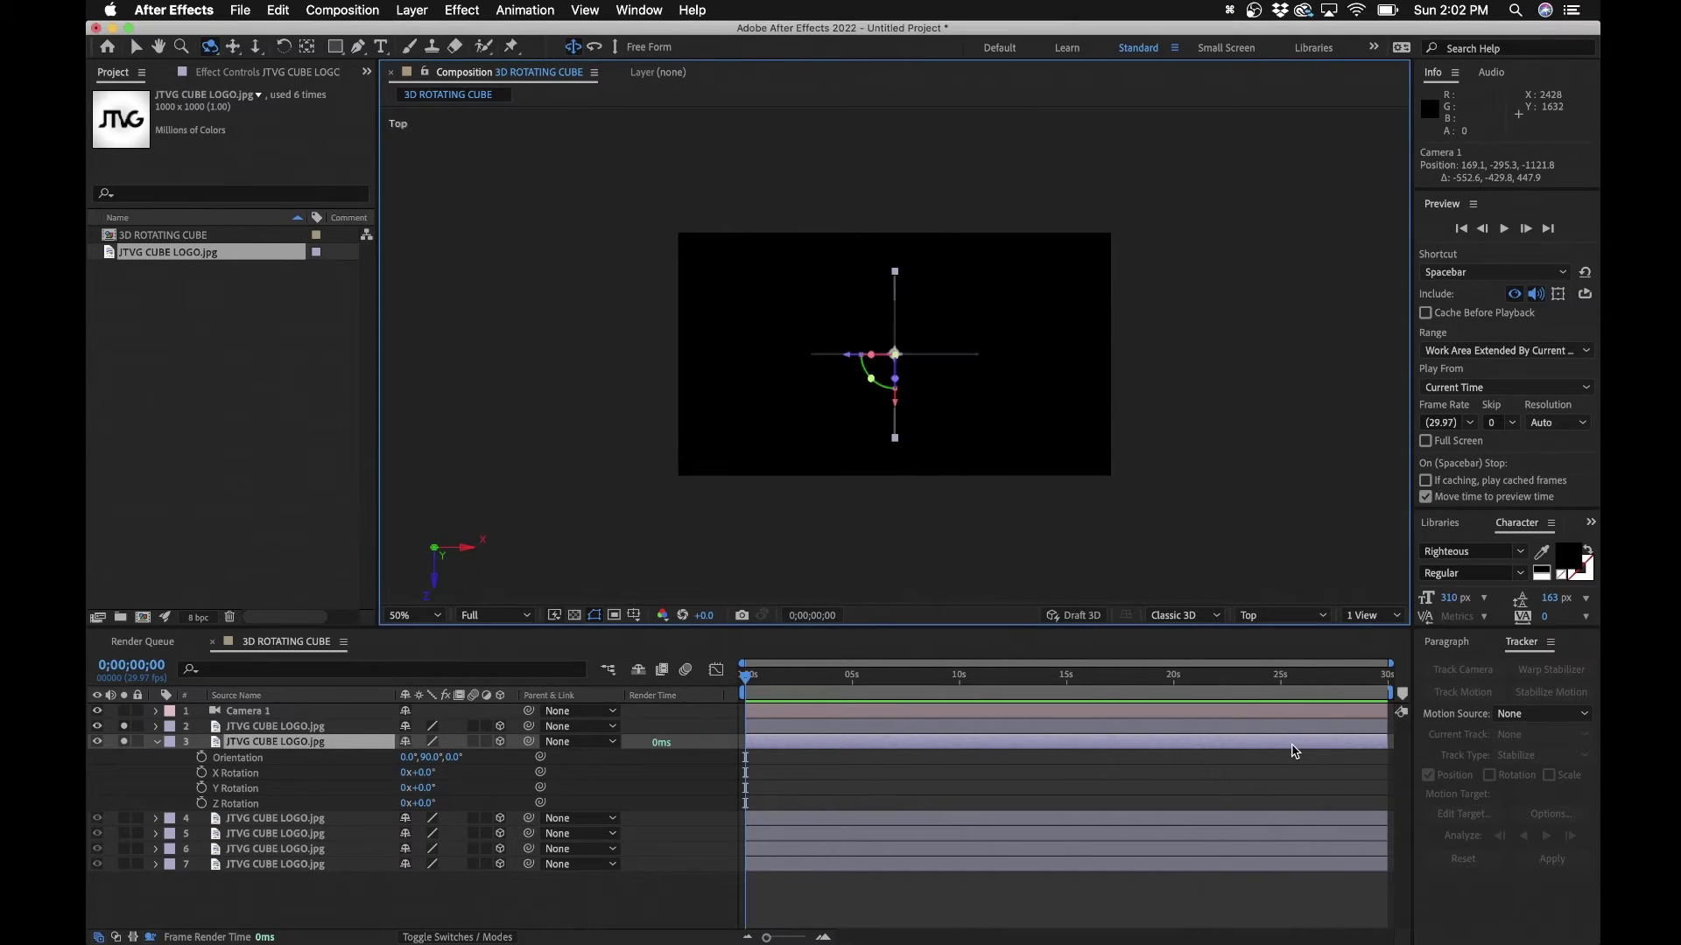
left_click(336, 889)
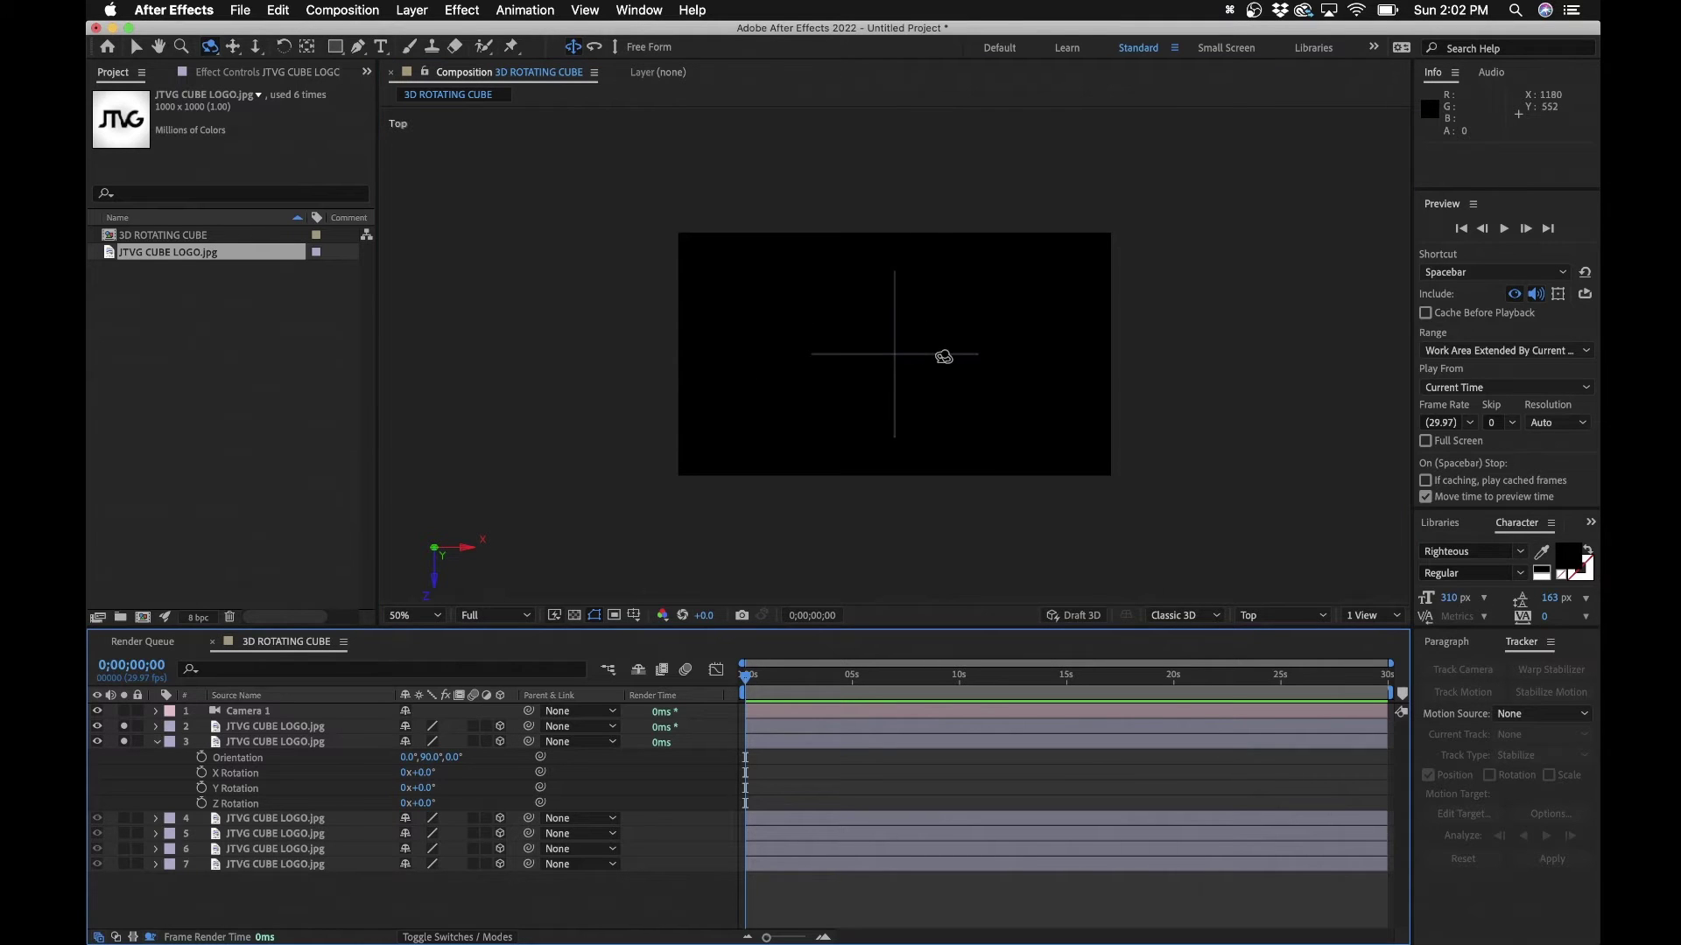
left_click(269, 741)
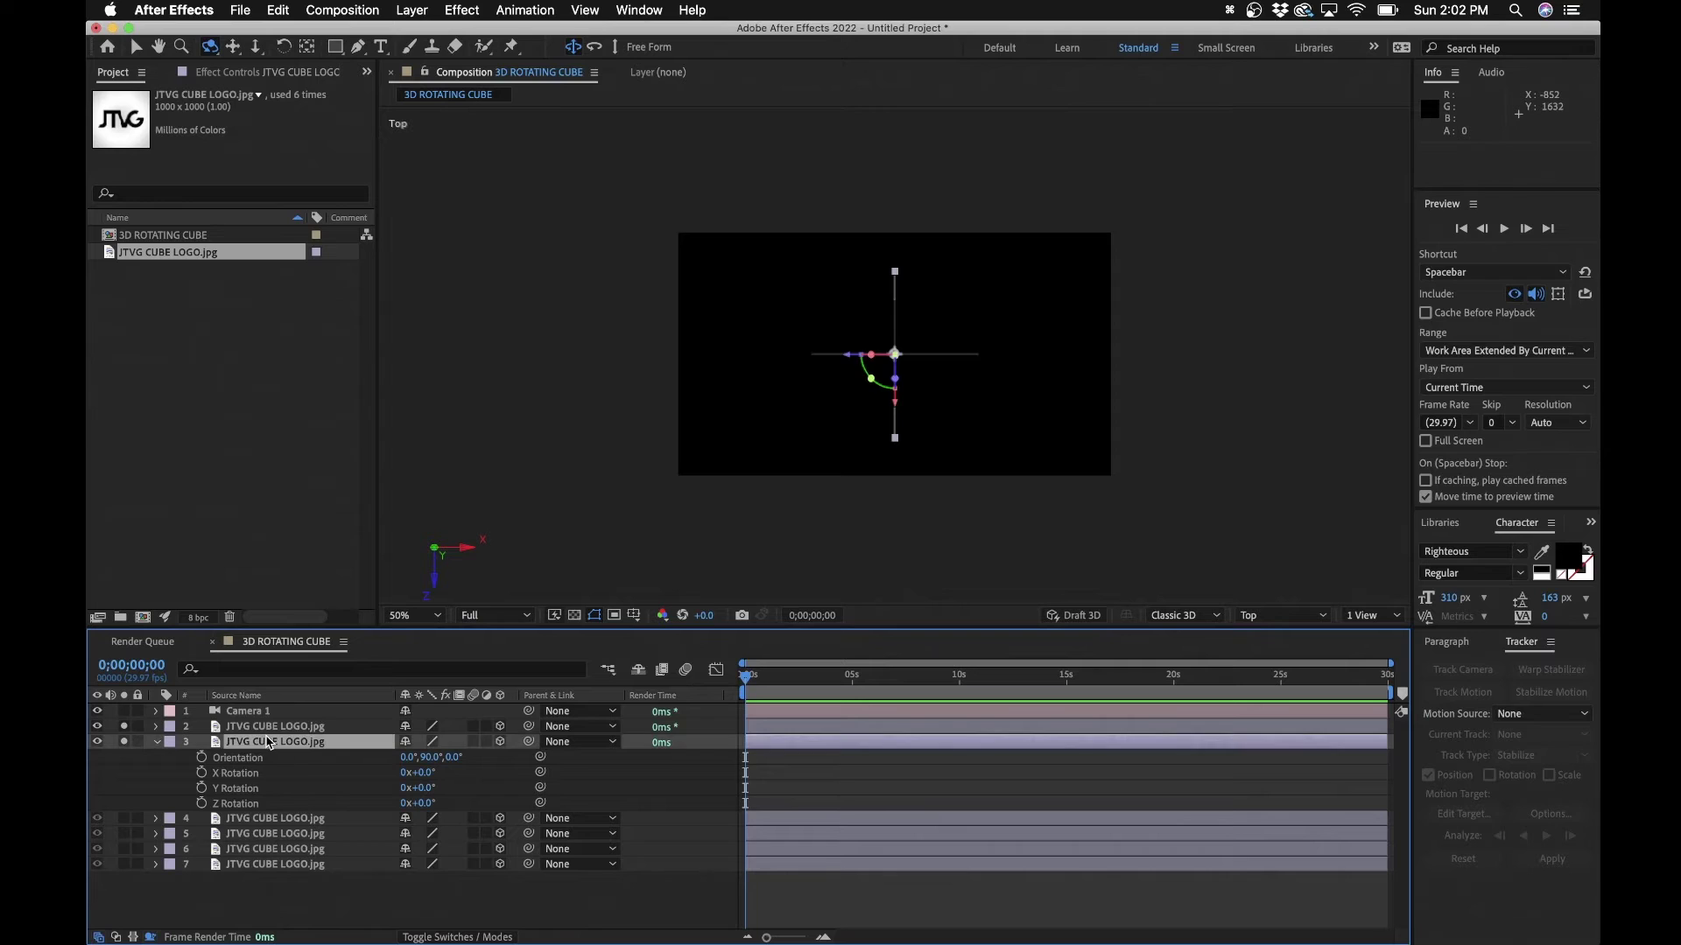
key("p")
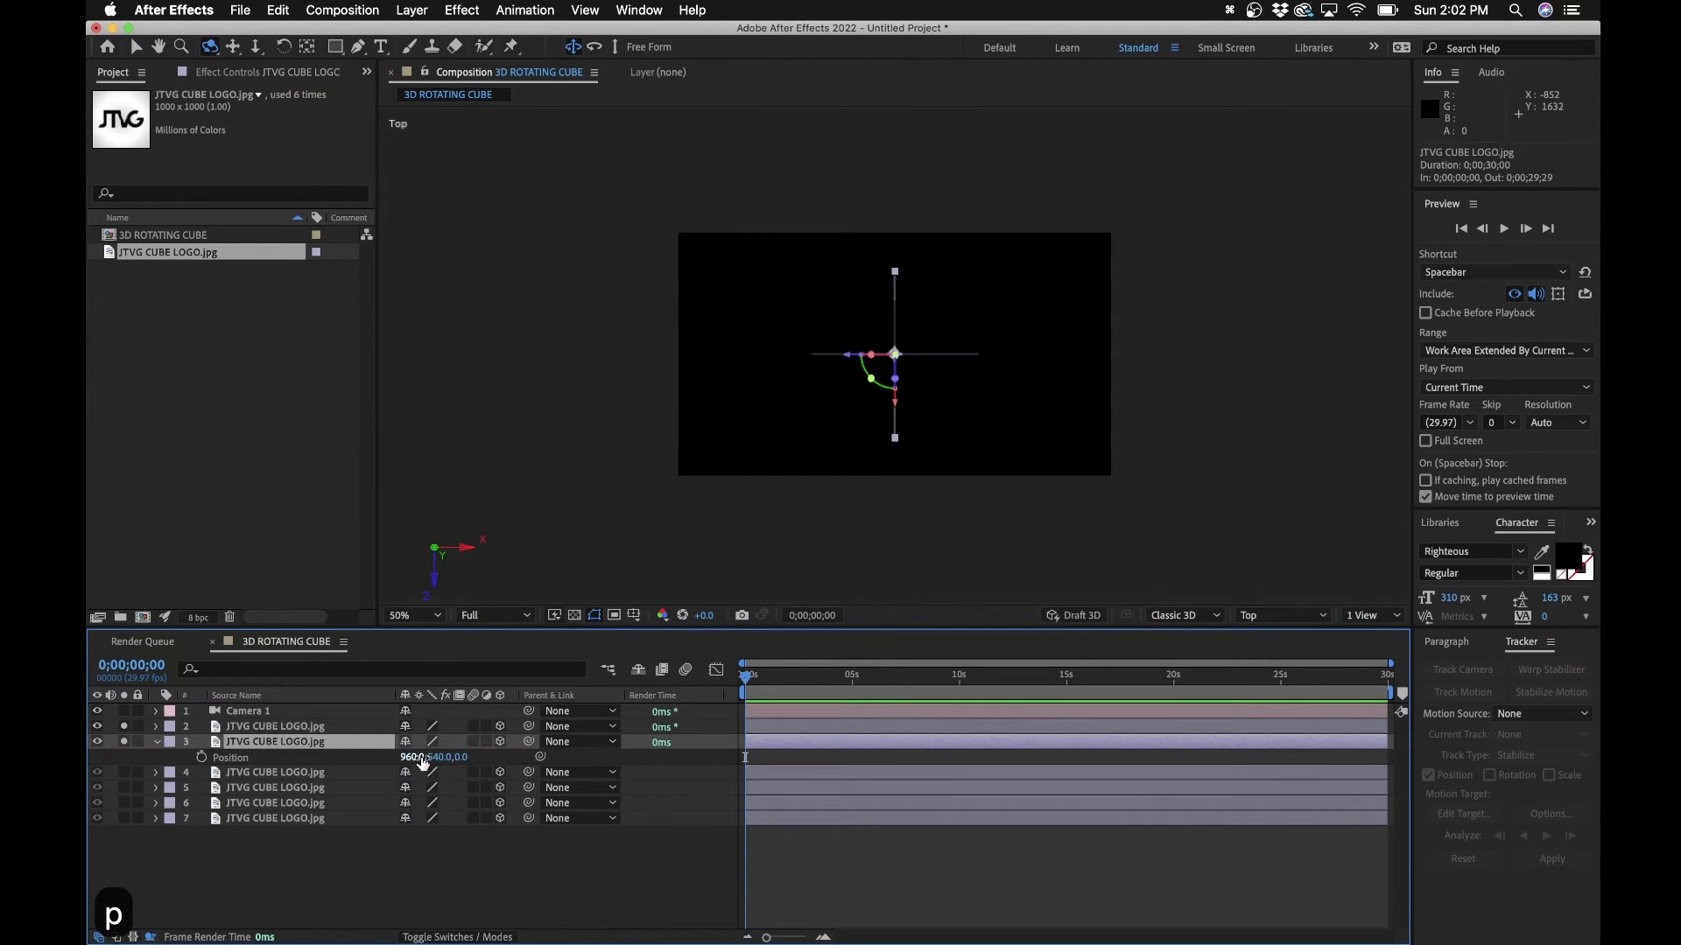
left_click_drag(419, 762, 751, 703)
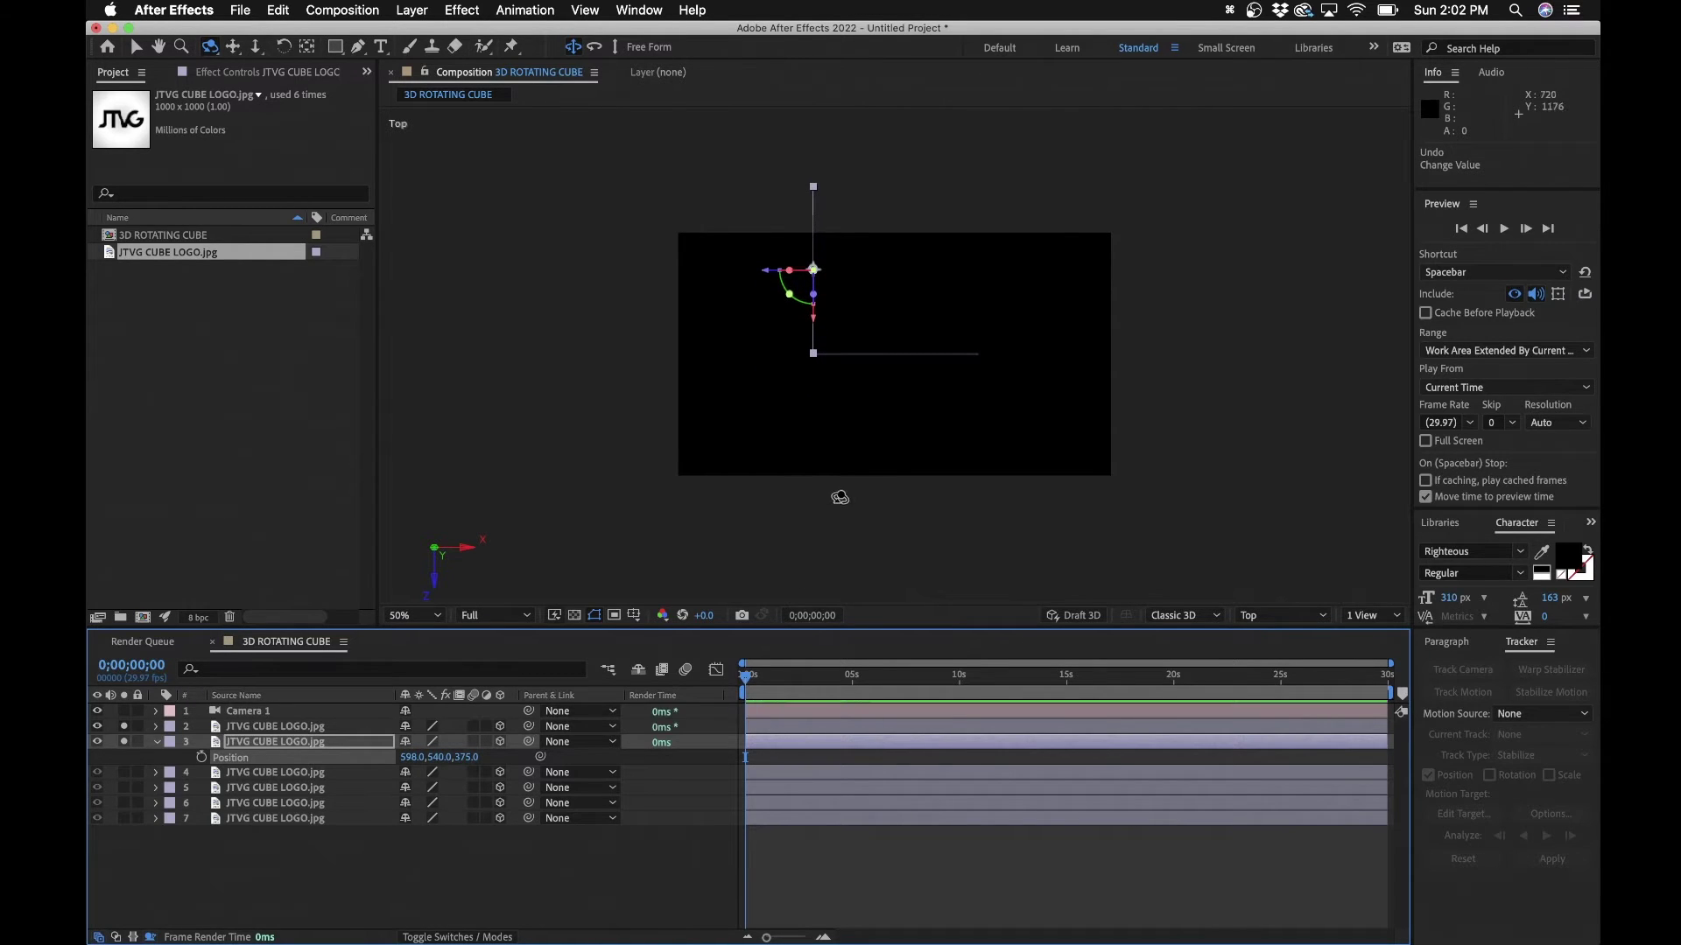
Zoom in on the corner and nudge the third card toward the front card
key("z")
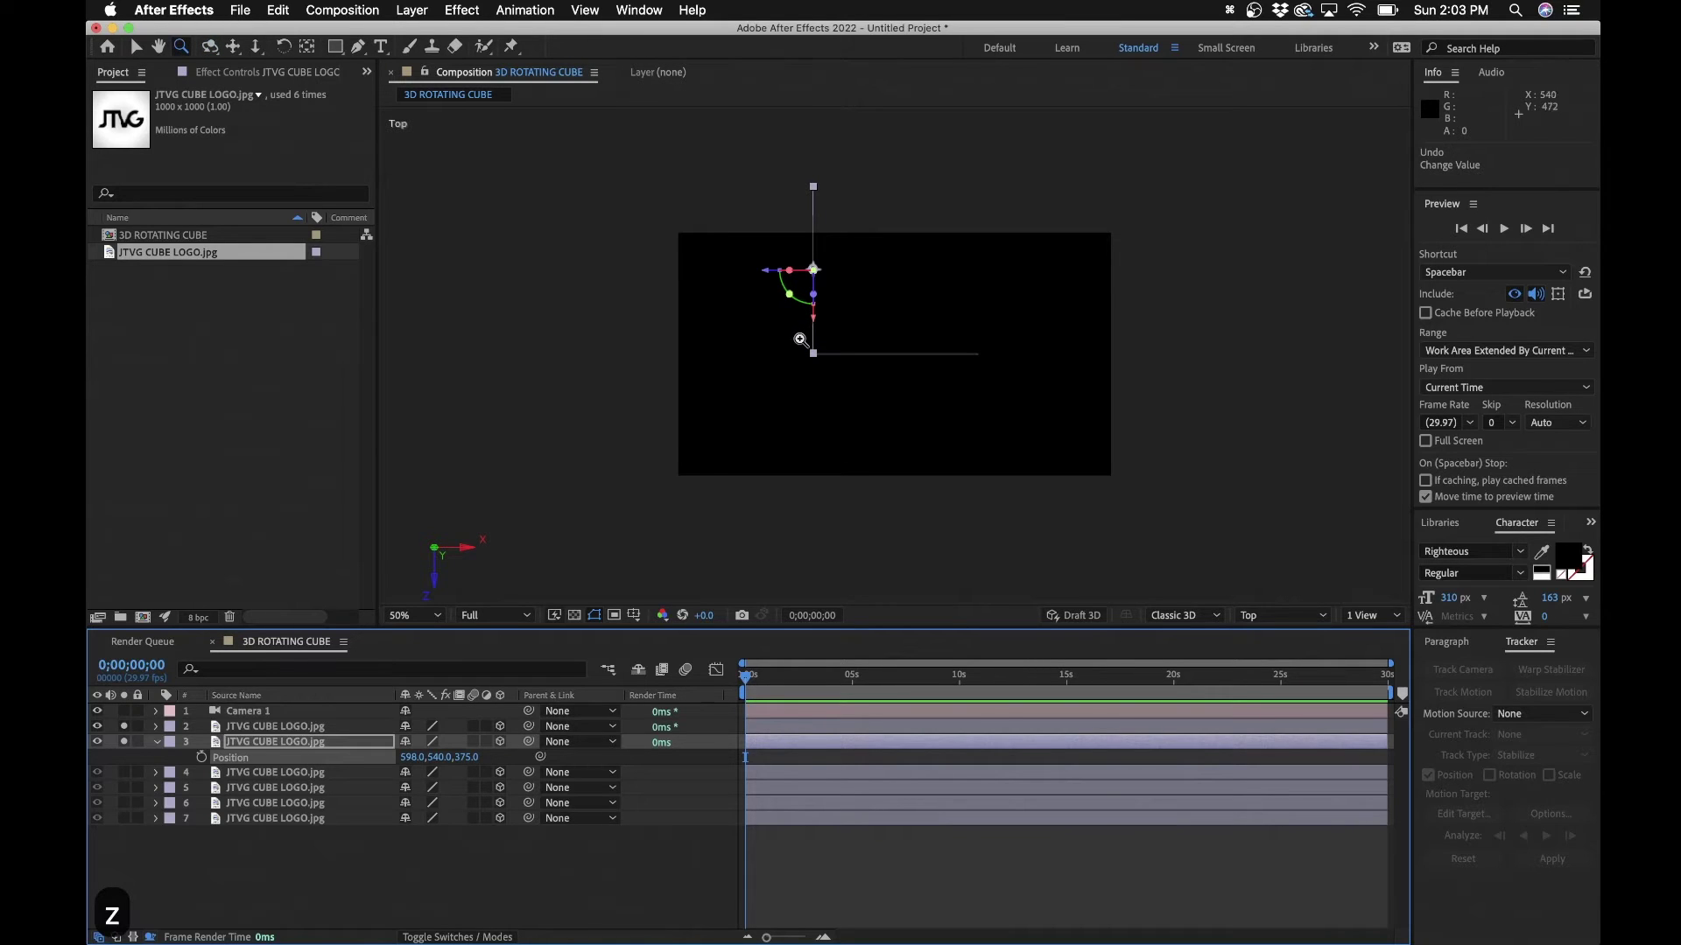
left_click_drag(798, 342, 833, 373)
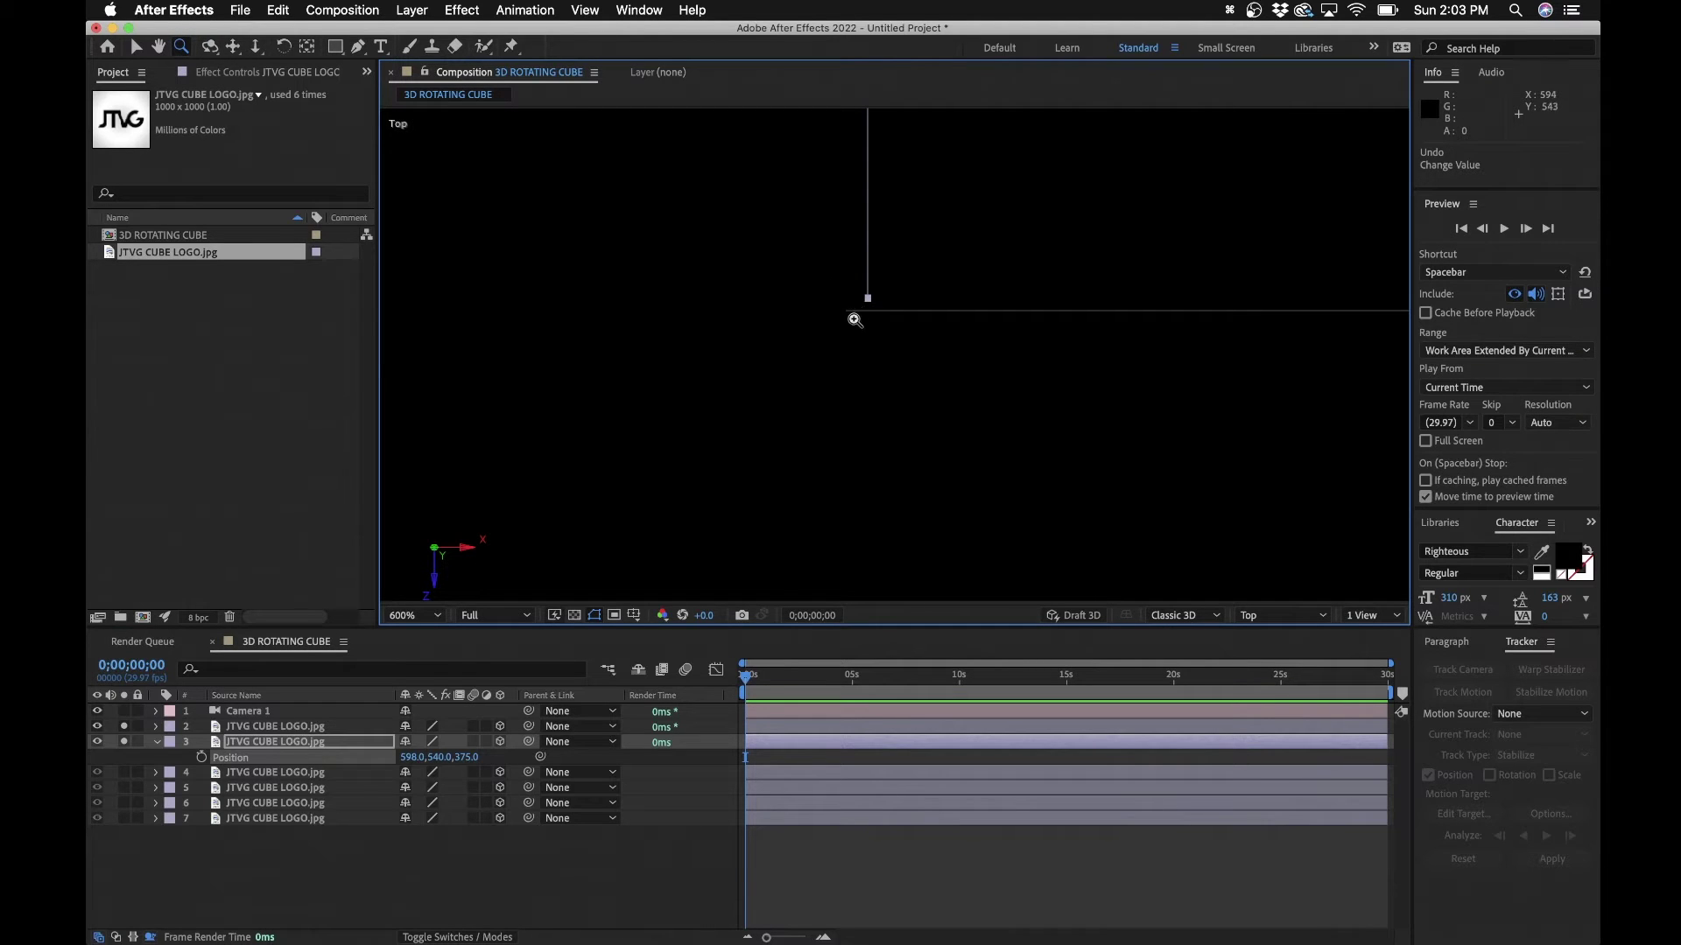
key("v")
left_click(417, 754)
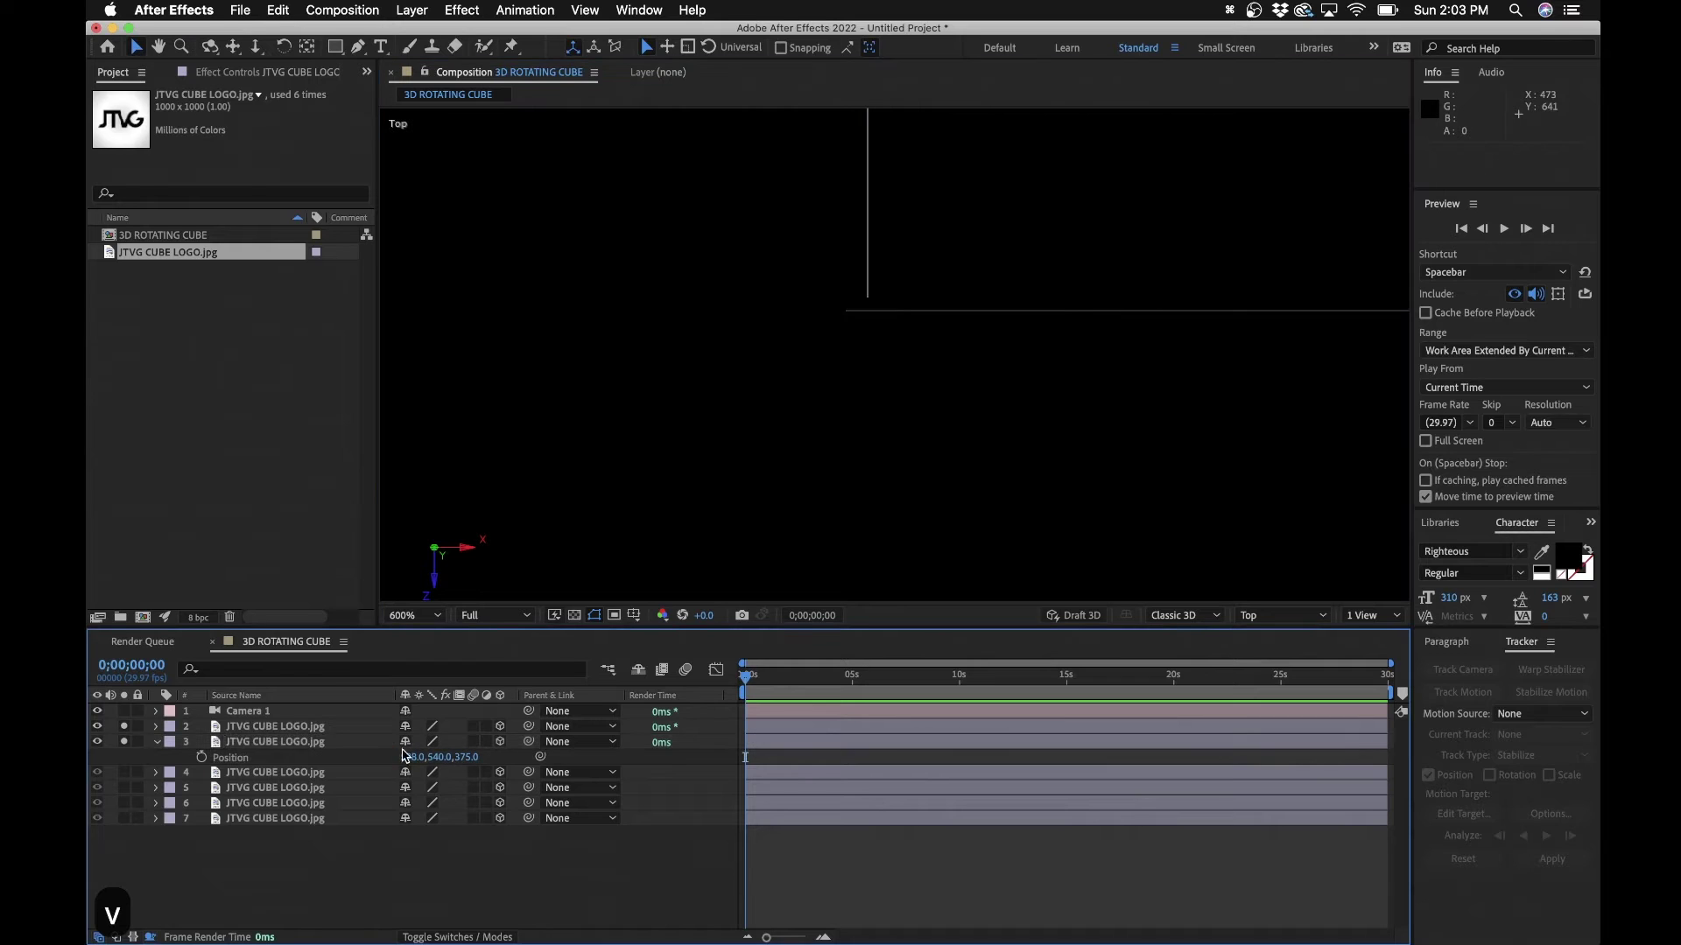
left_click(311, 742)
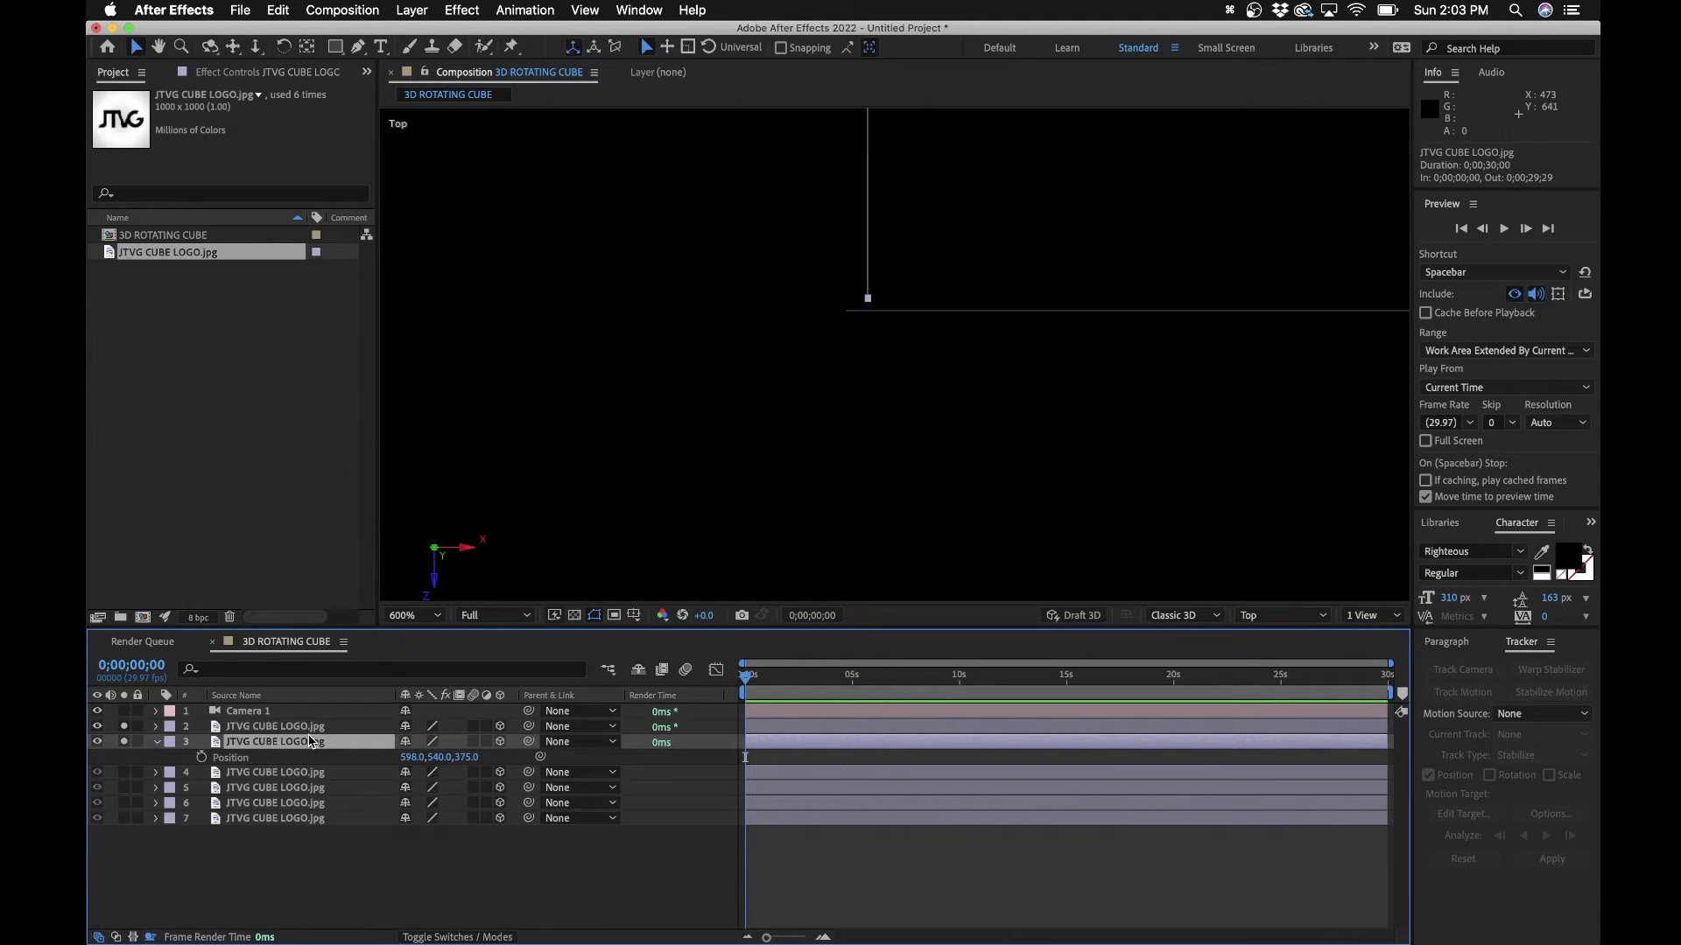
key("Left")
key("Left")
key("Left")
key("Left")
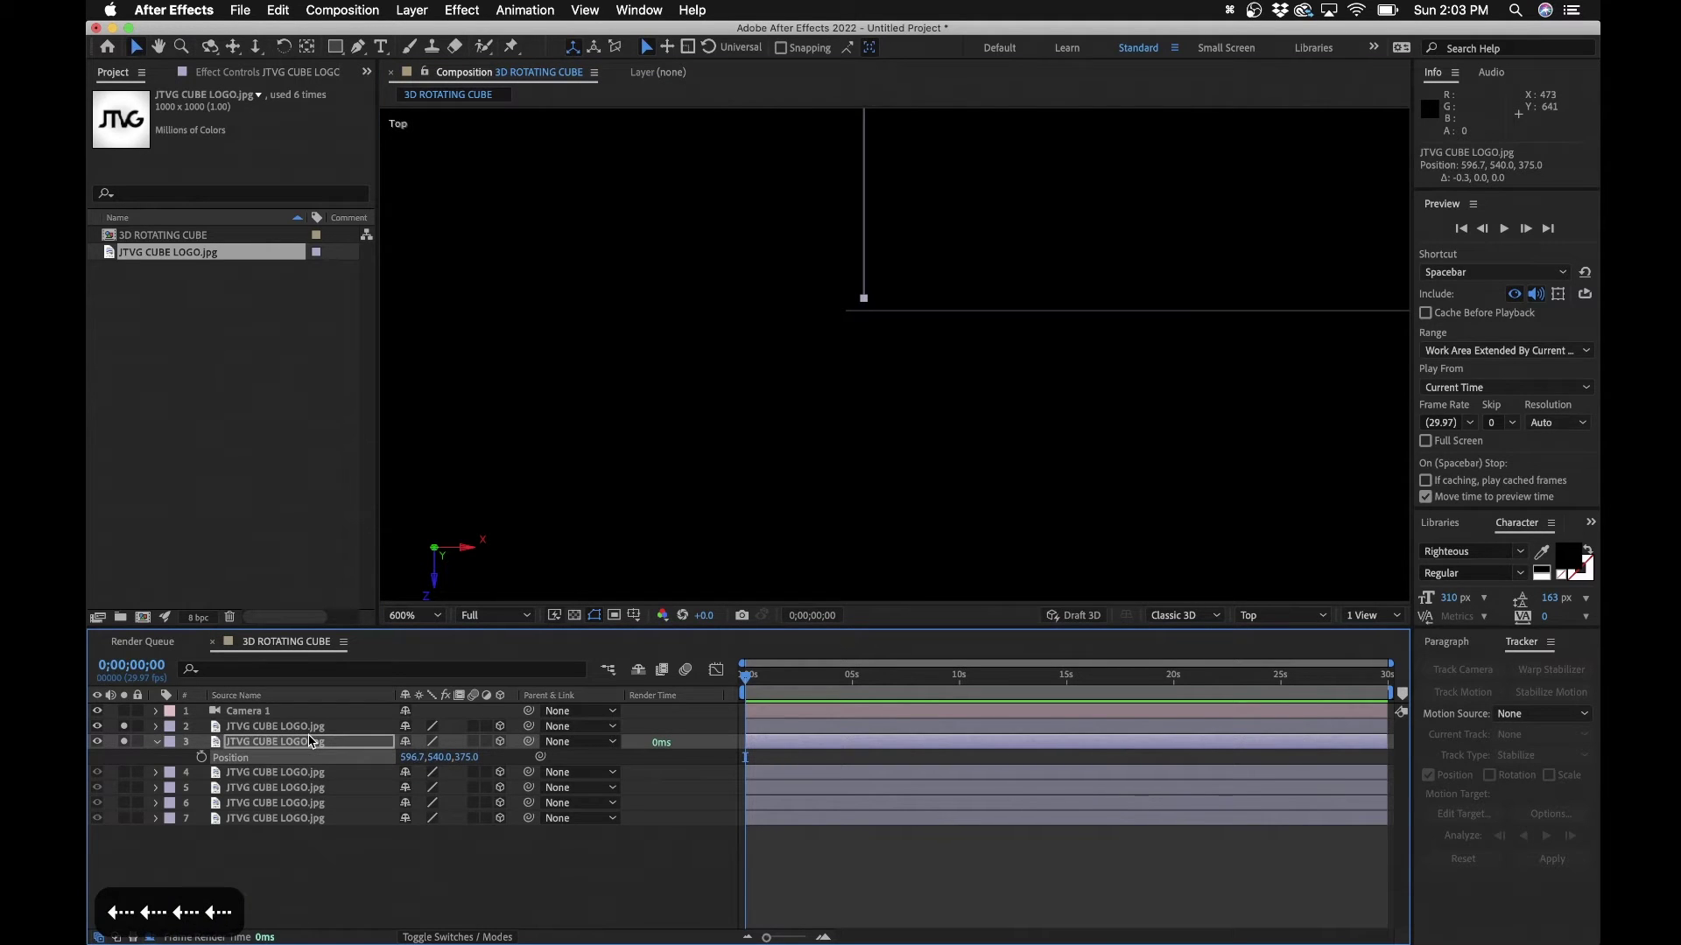
key("shift+Left")
key("shift+Left")
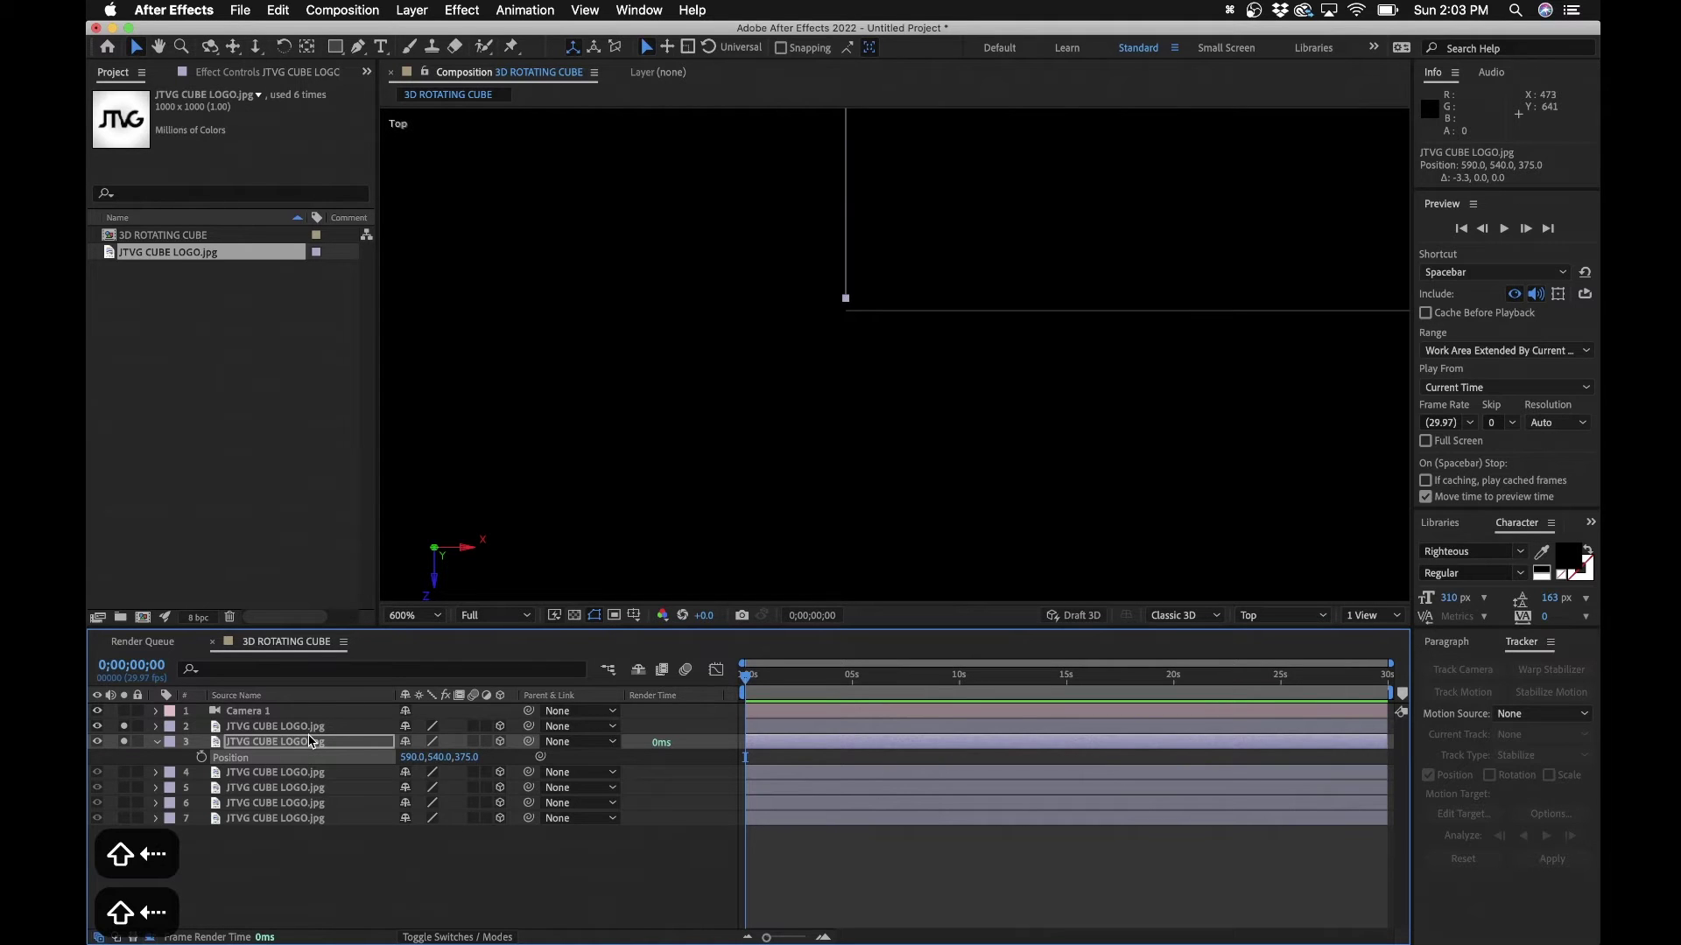
key("Down")
key("Down")
key("Down")
key("Down")
key("Down")
key("Down")
key("Down")
key("Down")
key("Down")
key("Down")
key("Right")
key("Right")
key("Right")
key("Right")
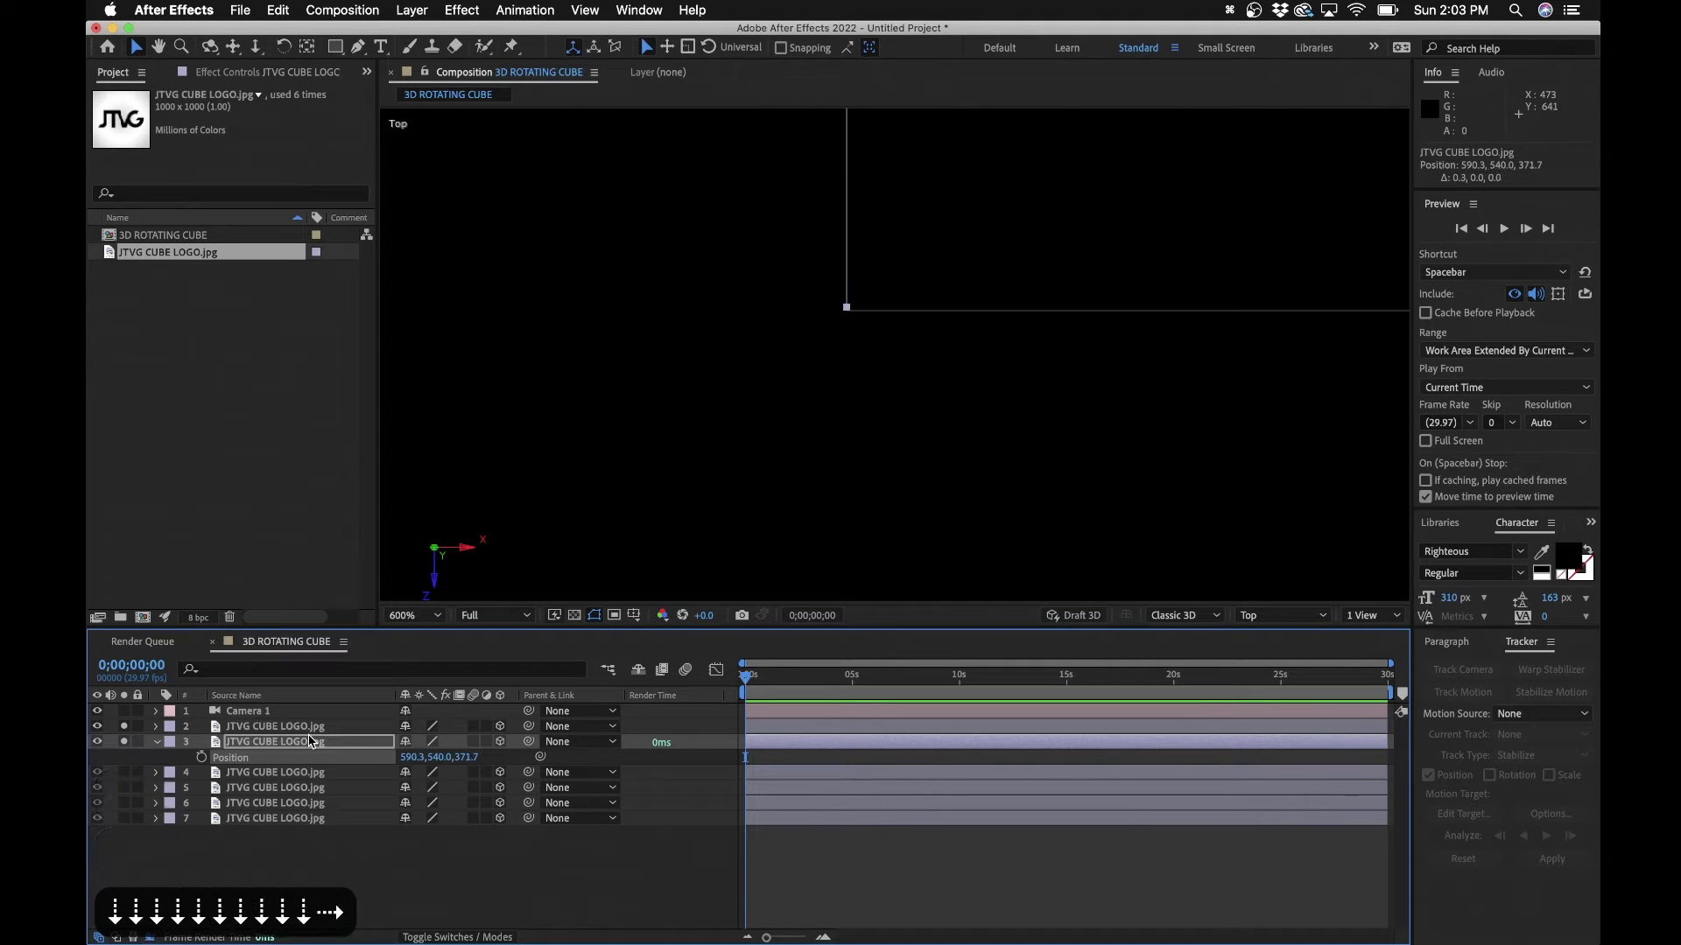
key("Down")
key("Right")
key("Down")
key("Right")
key("Down")
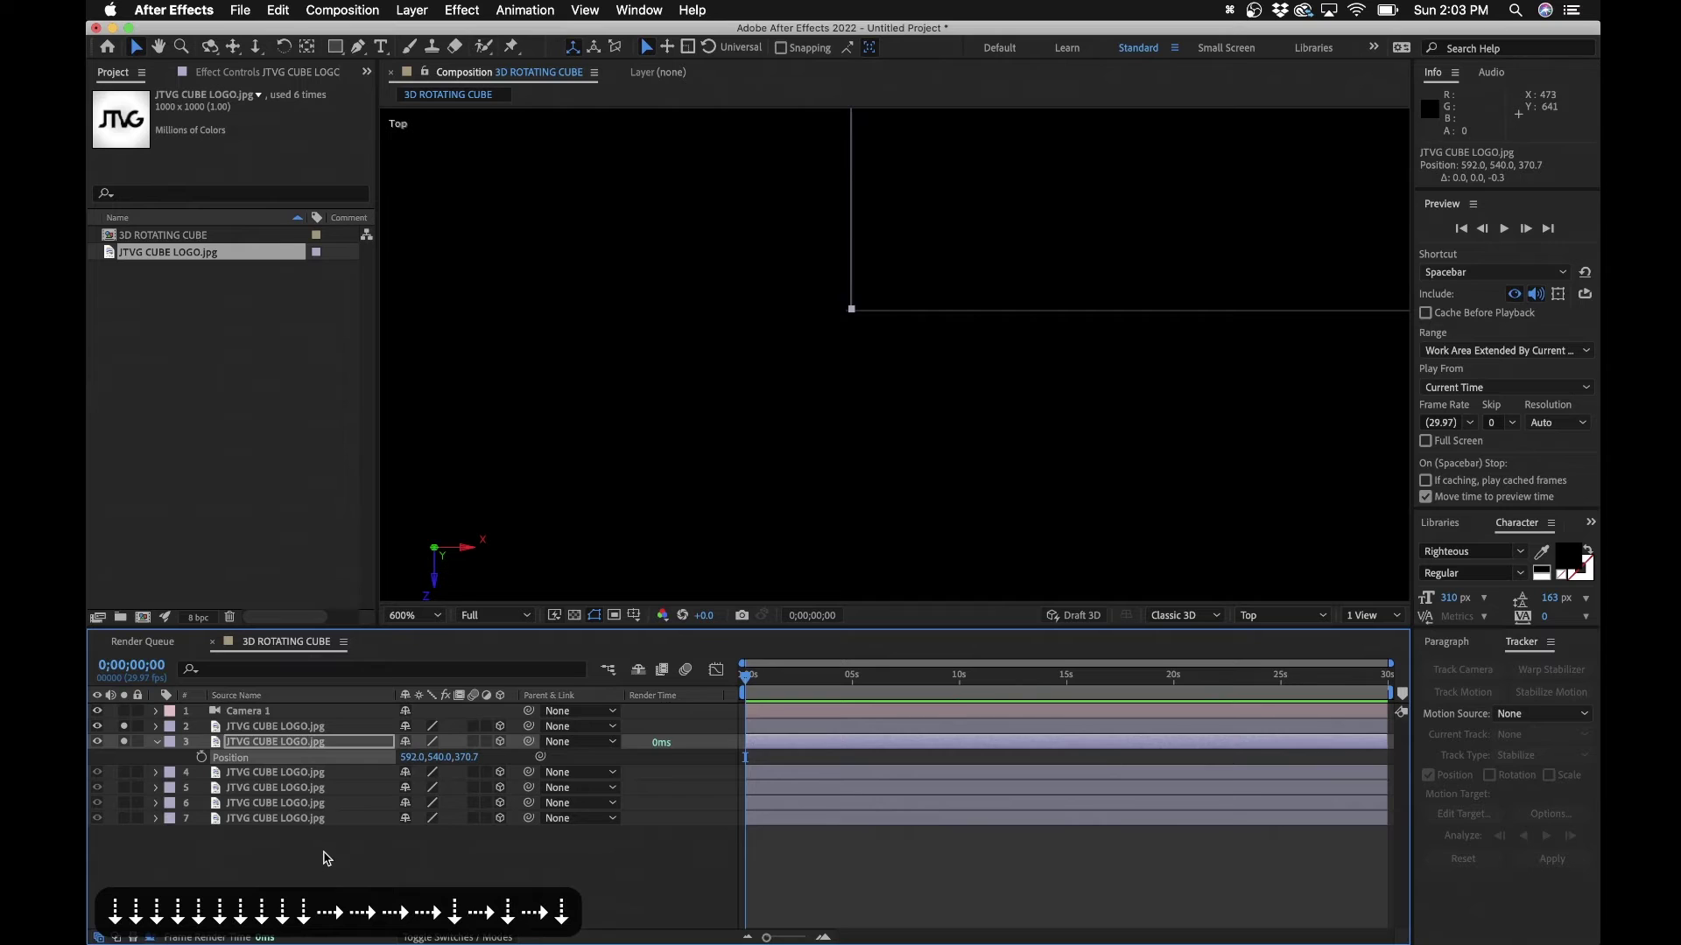
Zoom closer and fine-nudge the card to Position 589.8, 540, 370 so edges meet
left_click(853, 251)
key("Left")
key("Left")
key("Left")
key("Left")
key("Left")
key("Left")
key("Left")
key("Left")
key("Left")
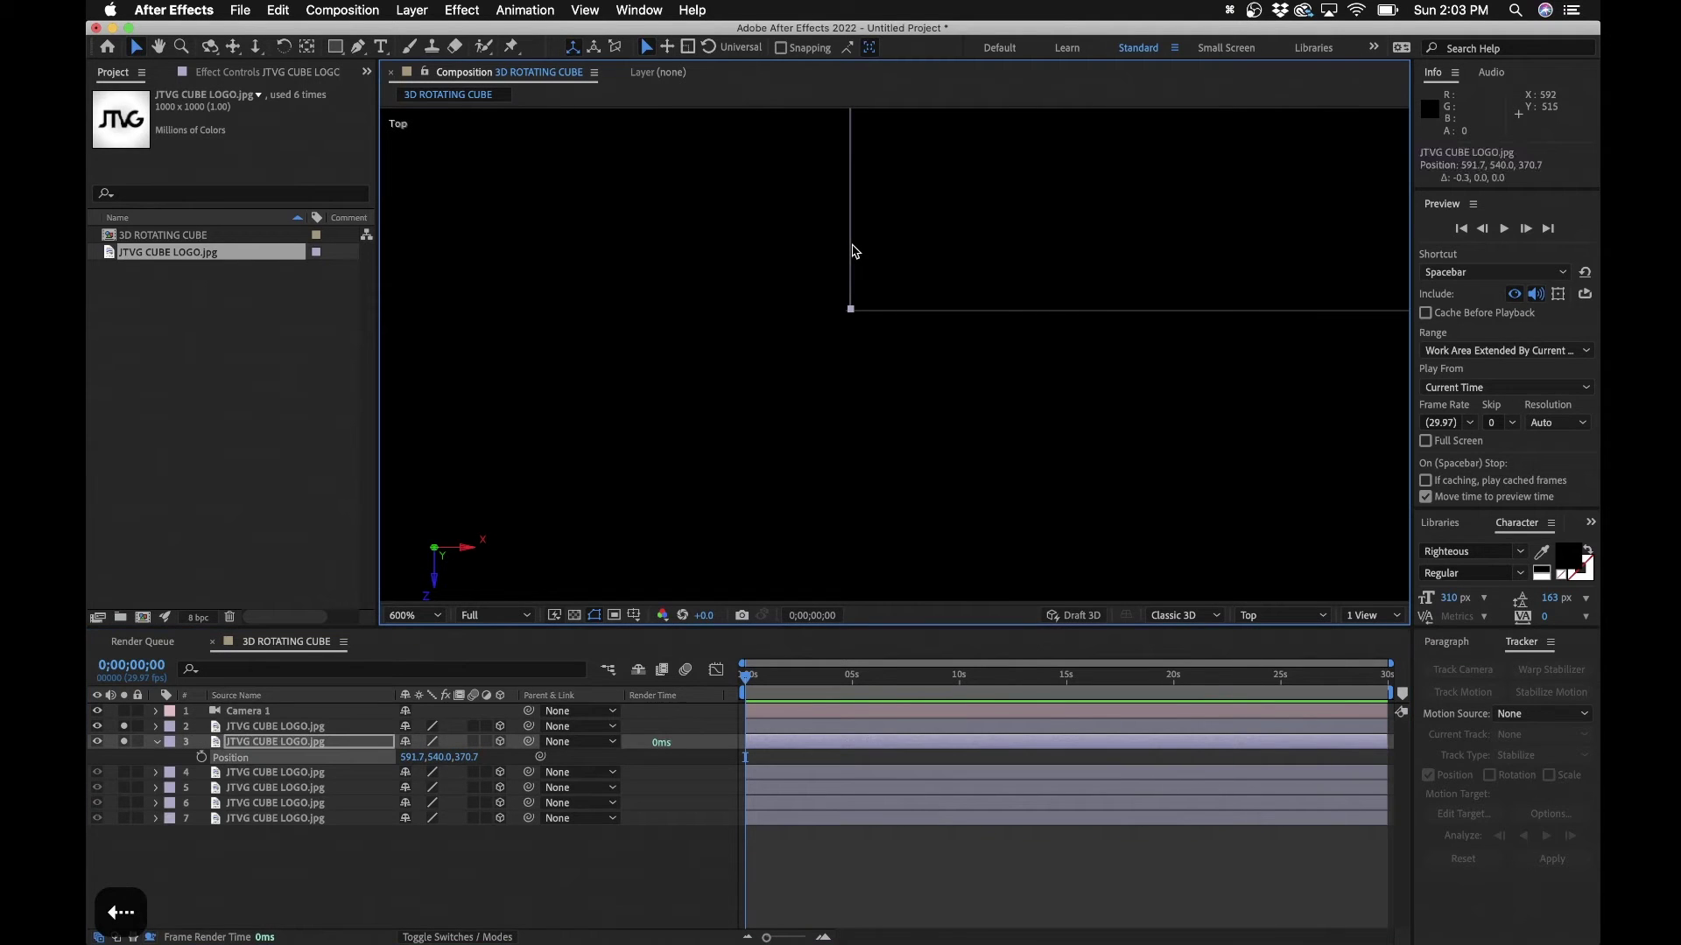
key("Down")
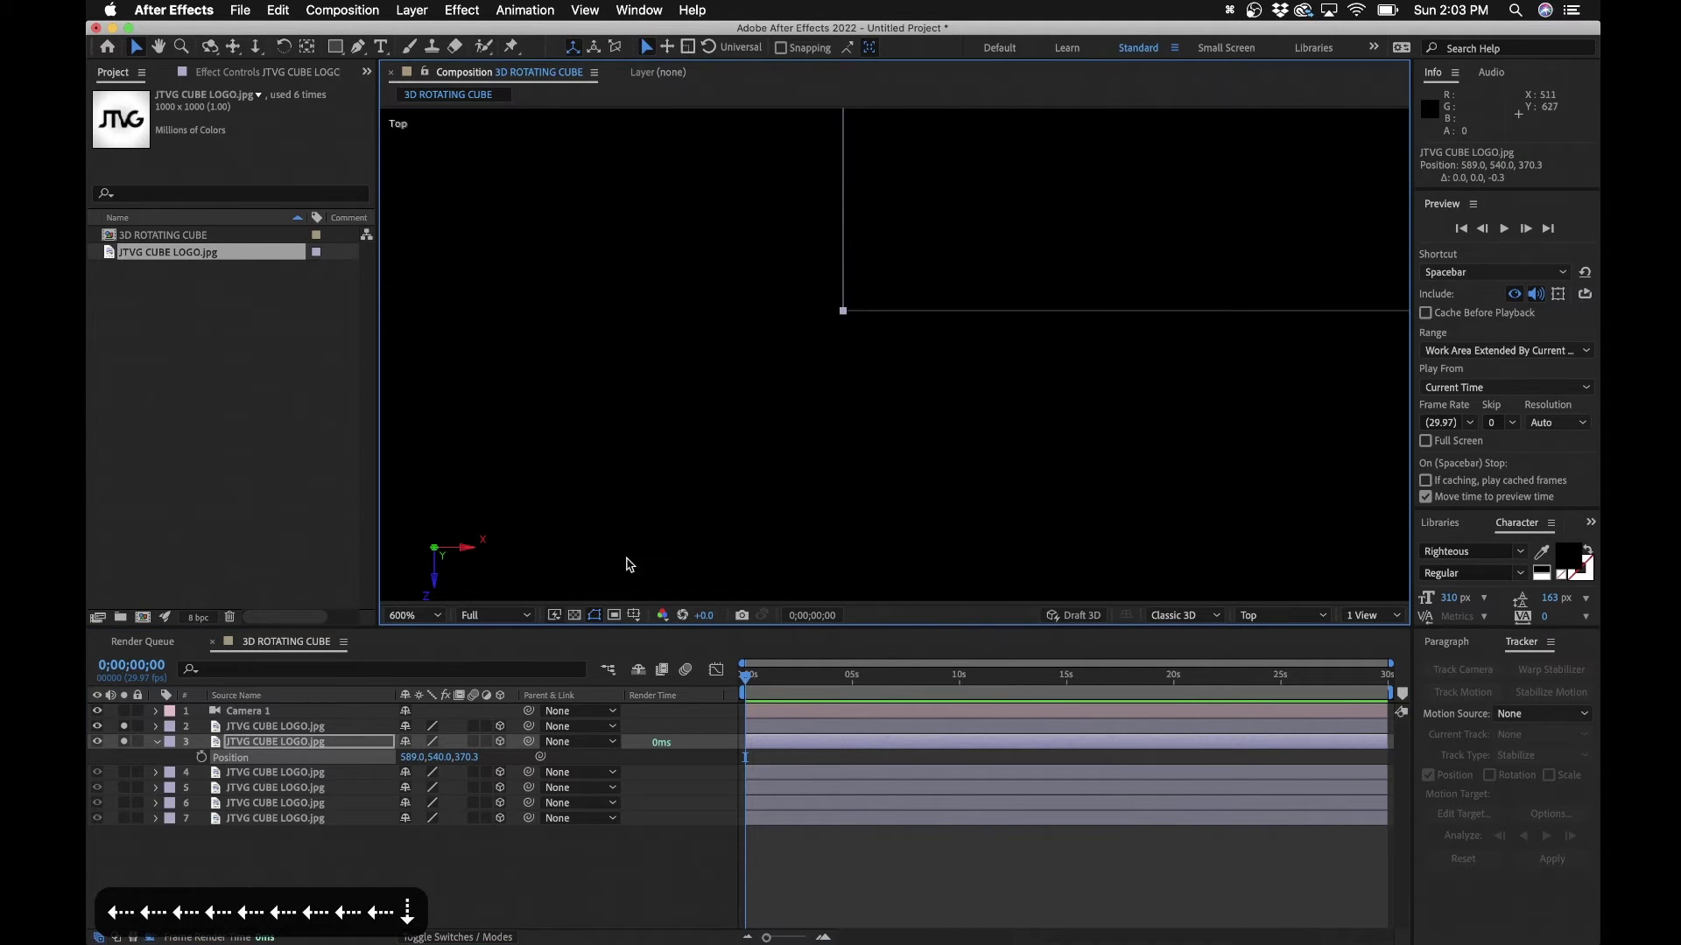
left_click(570, 892)
key("z")
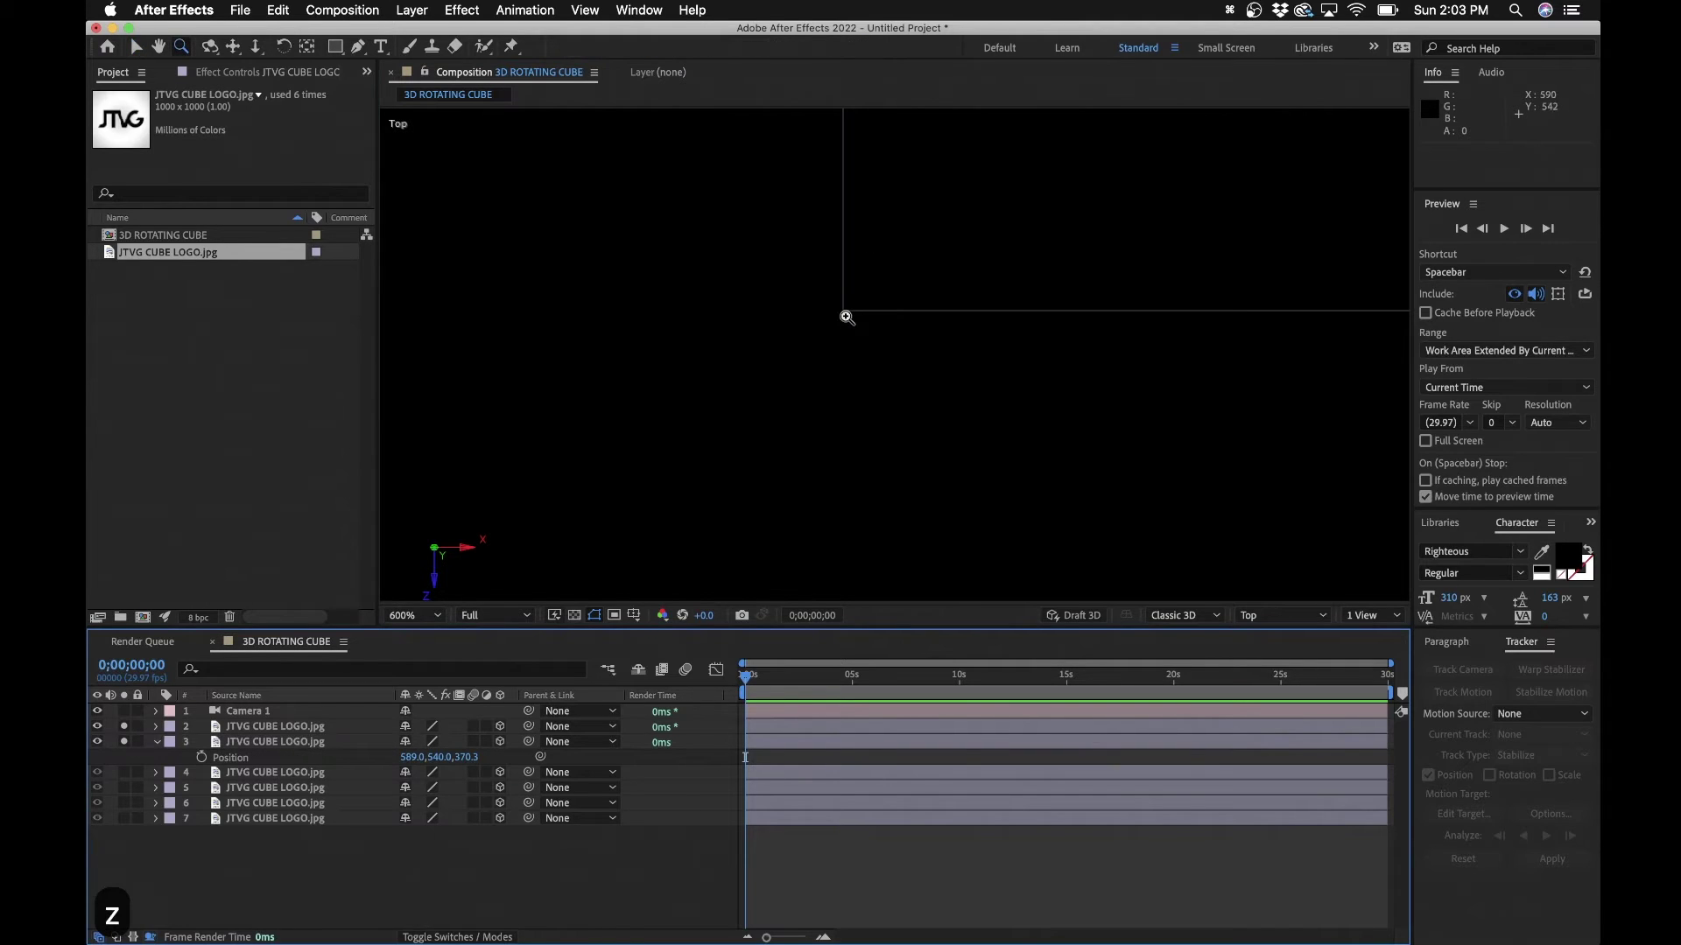
left_click(845, 316)
key("v")
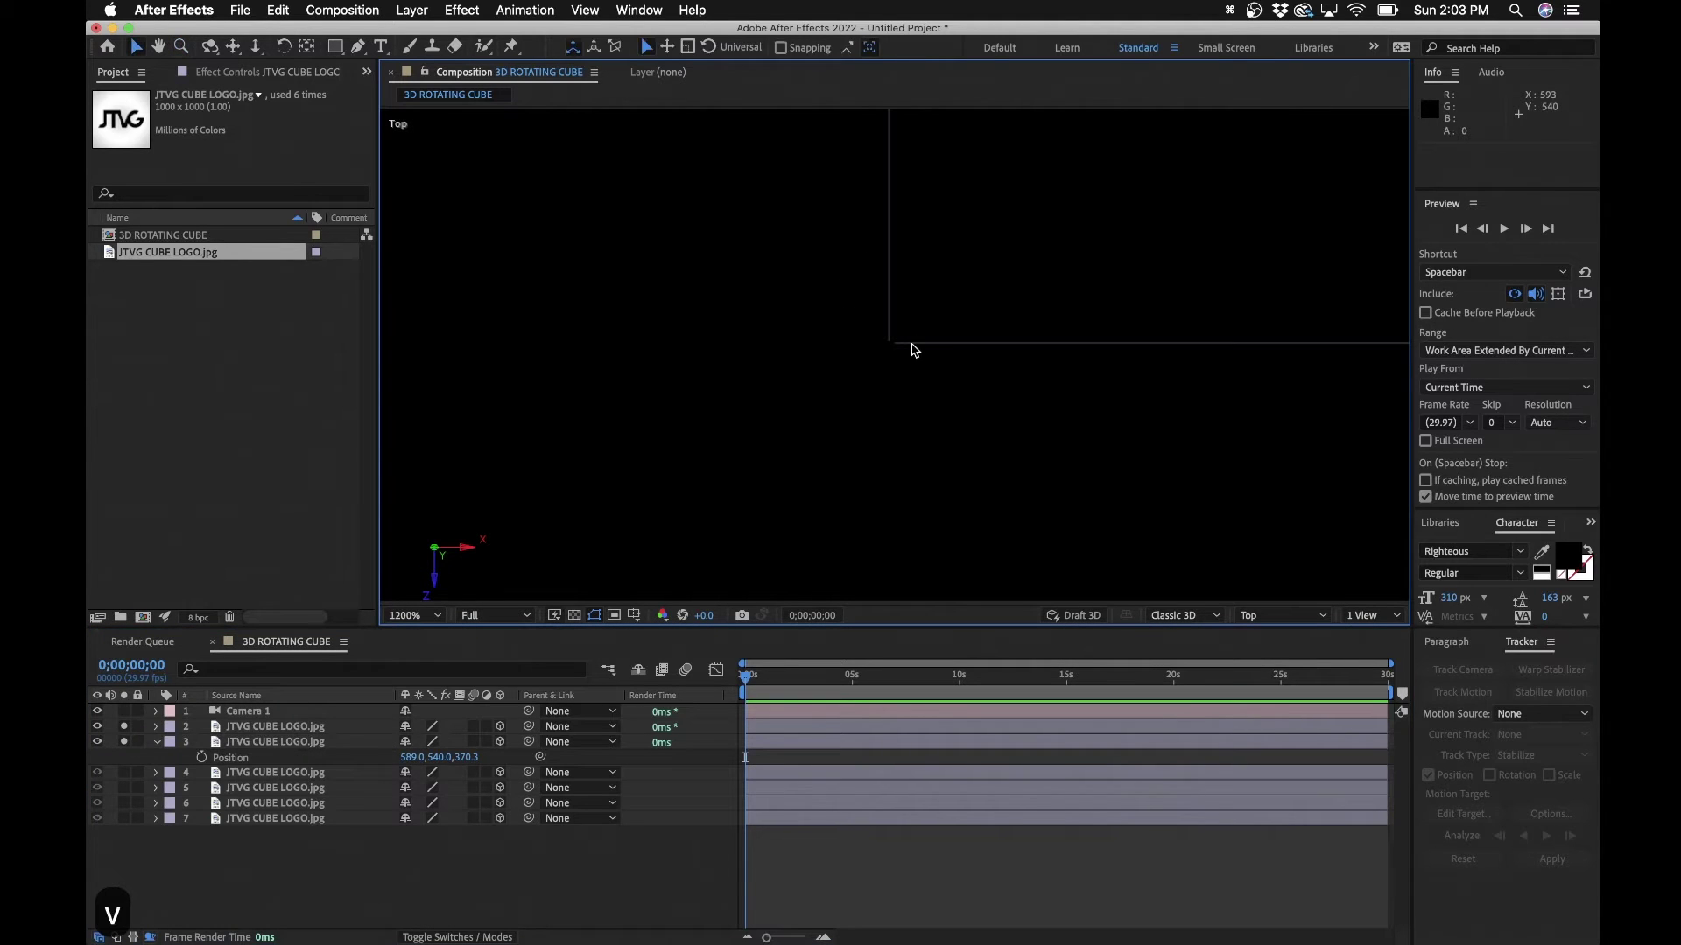
left_click(892, 330)
key("Right")
key("Right")
key("Right")
key("Down")
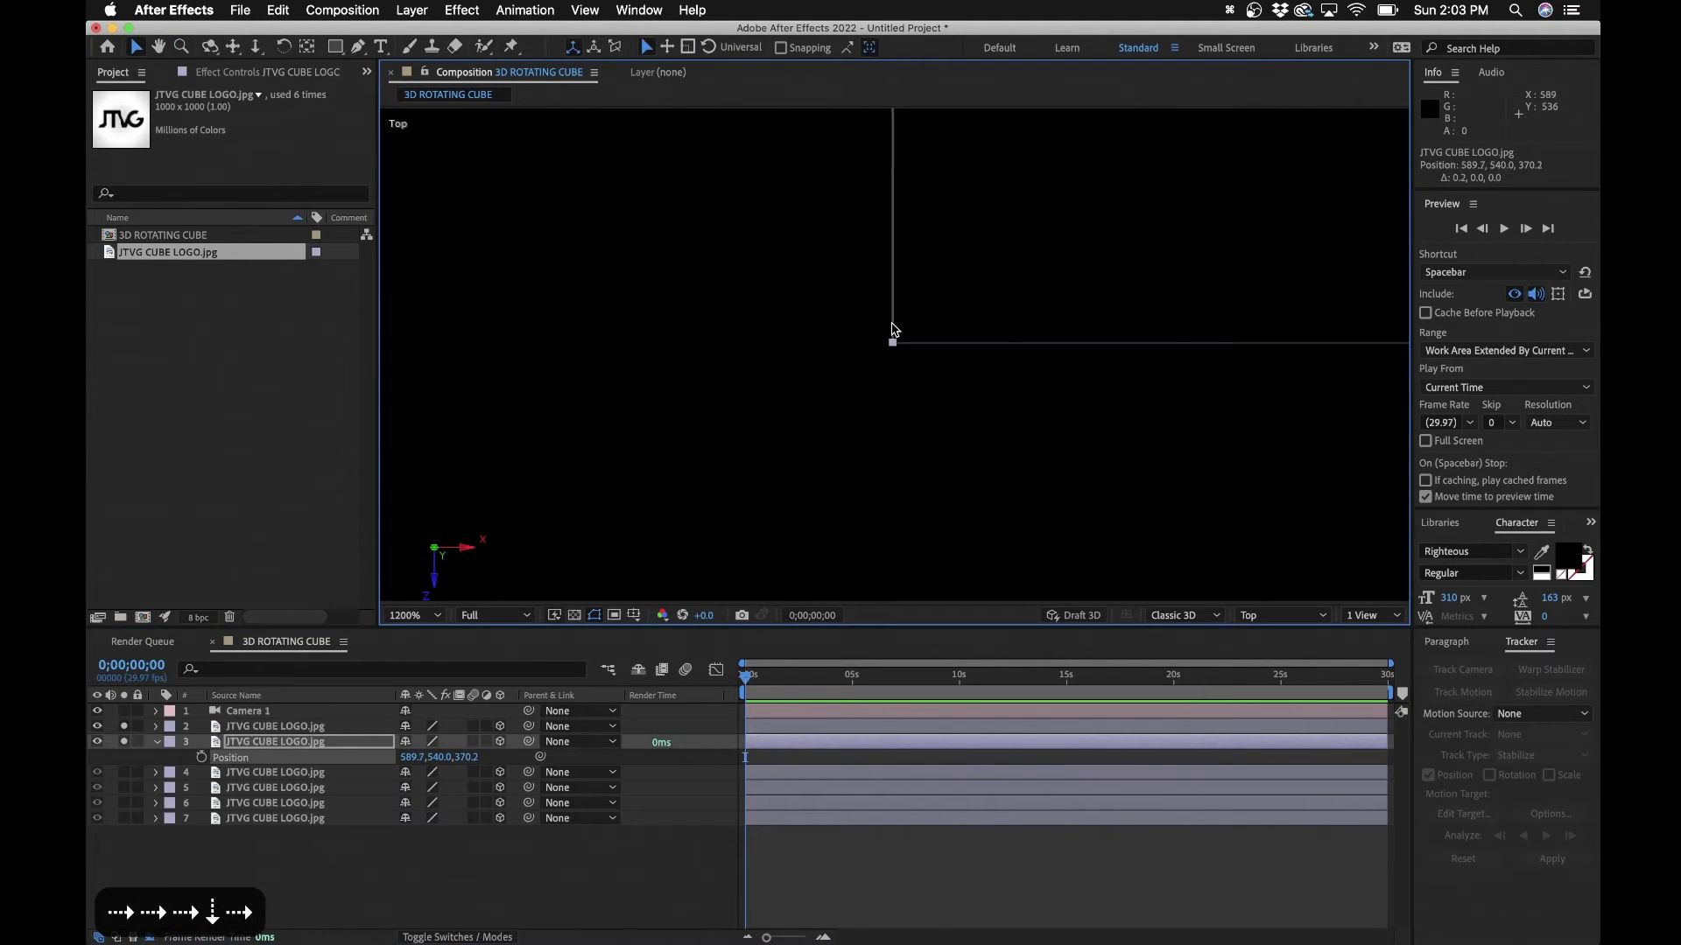
key("Right")
key("Right")
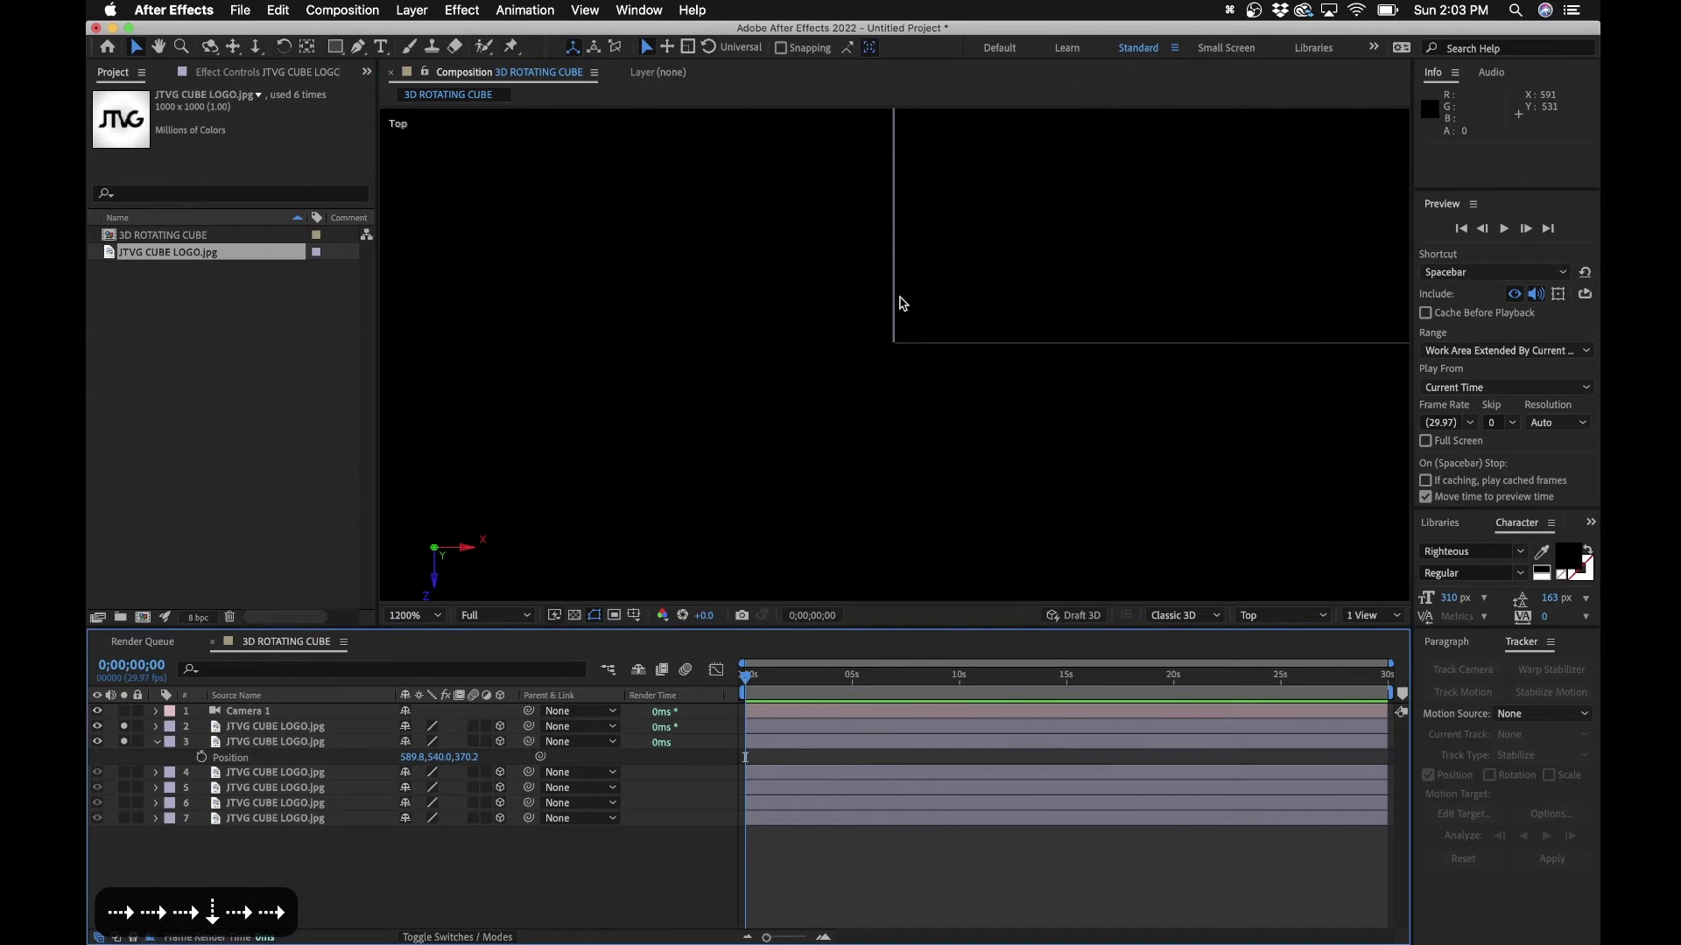
key("Down")
key("Down")
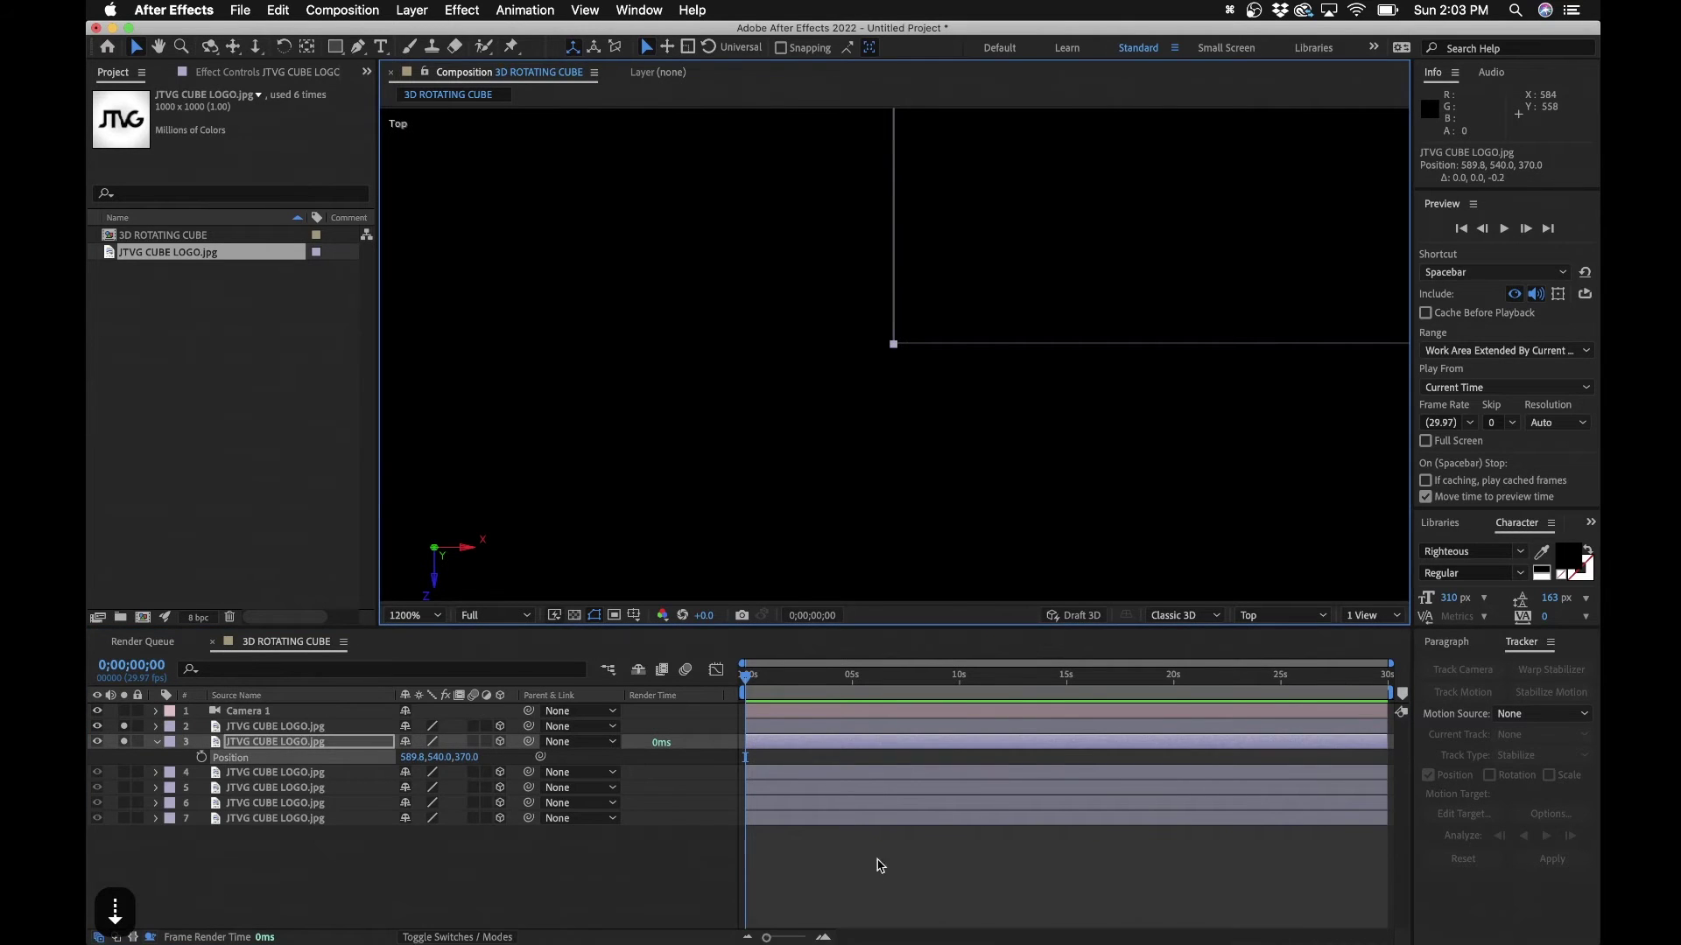
left_click(884, 831)
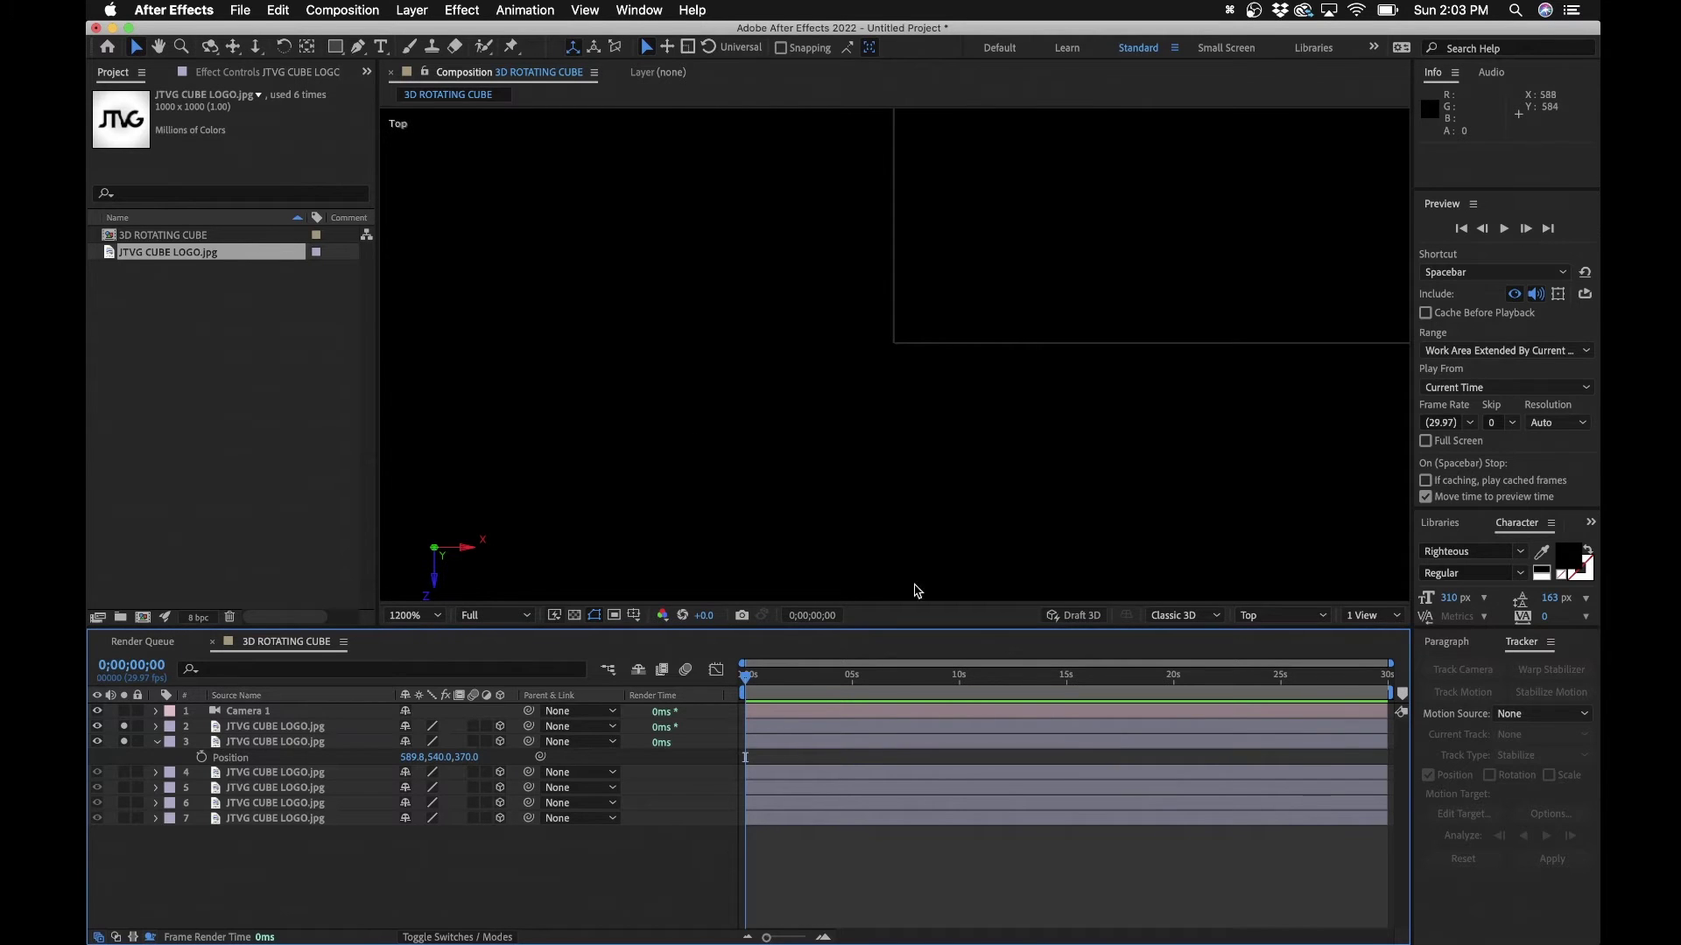
View through Camera 1 at Fit up to 100%, trying an orbit and undoing it
left_click(1272, 618)
left_click(1287, 658)
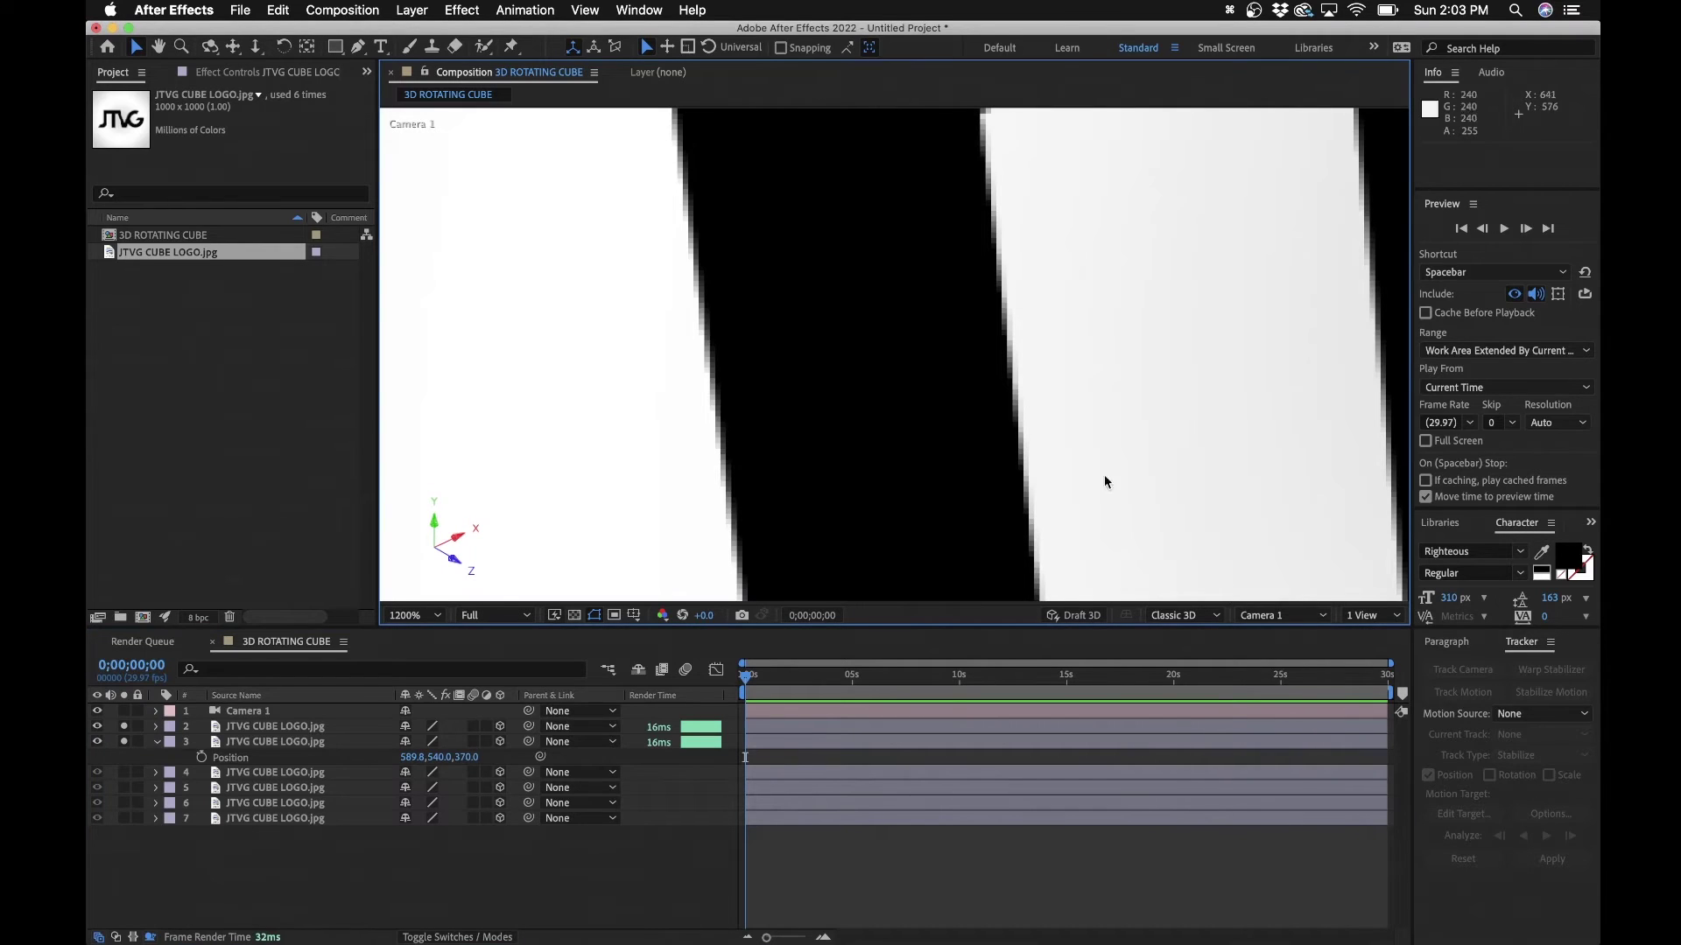
left_click(412, 621)
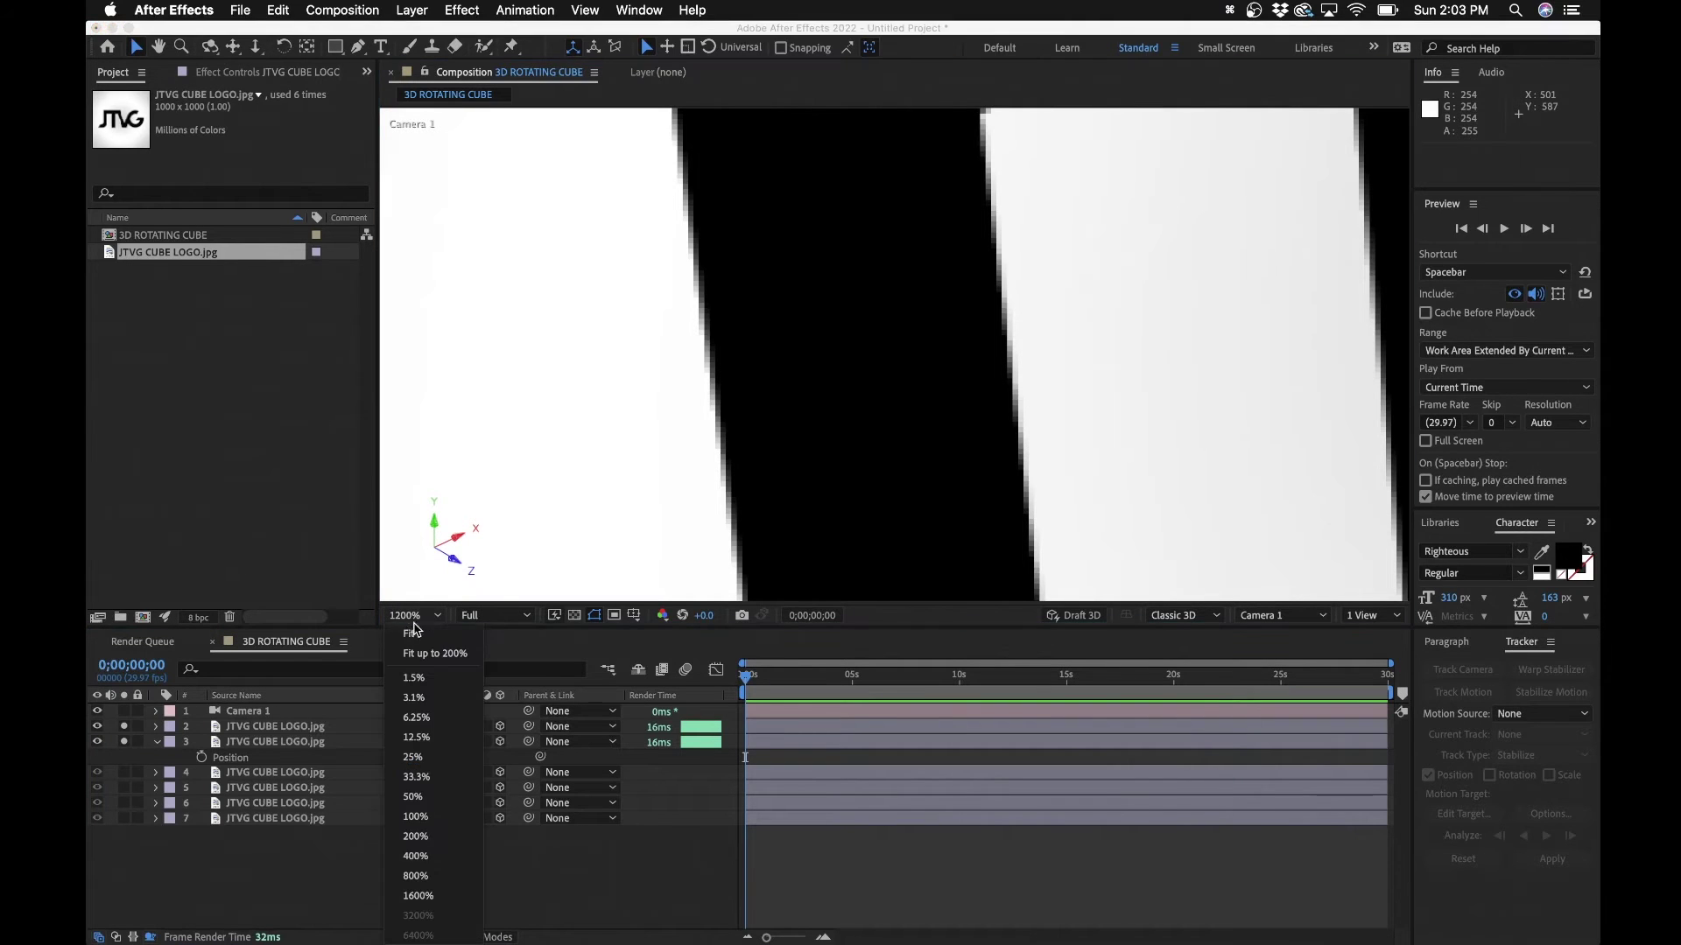
left_click(424, 652)
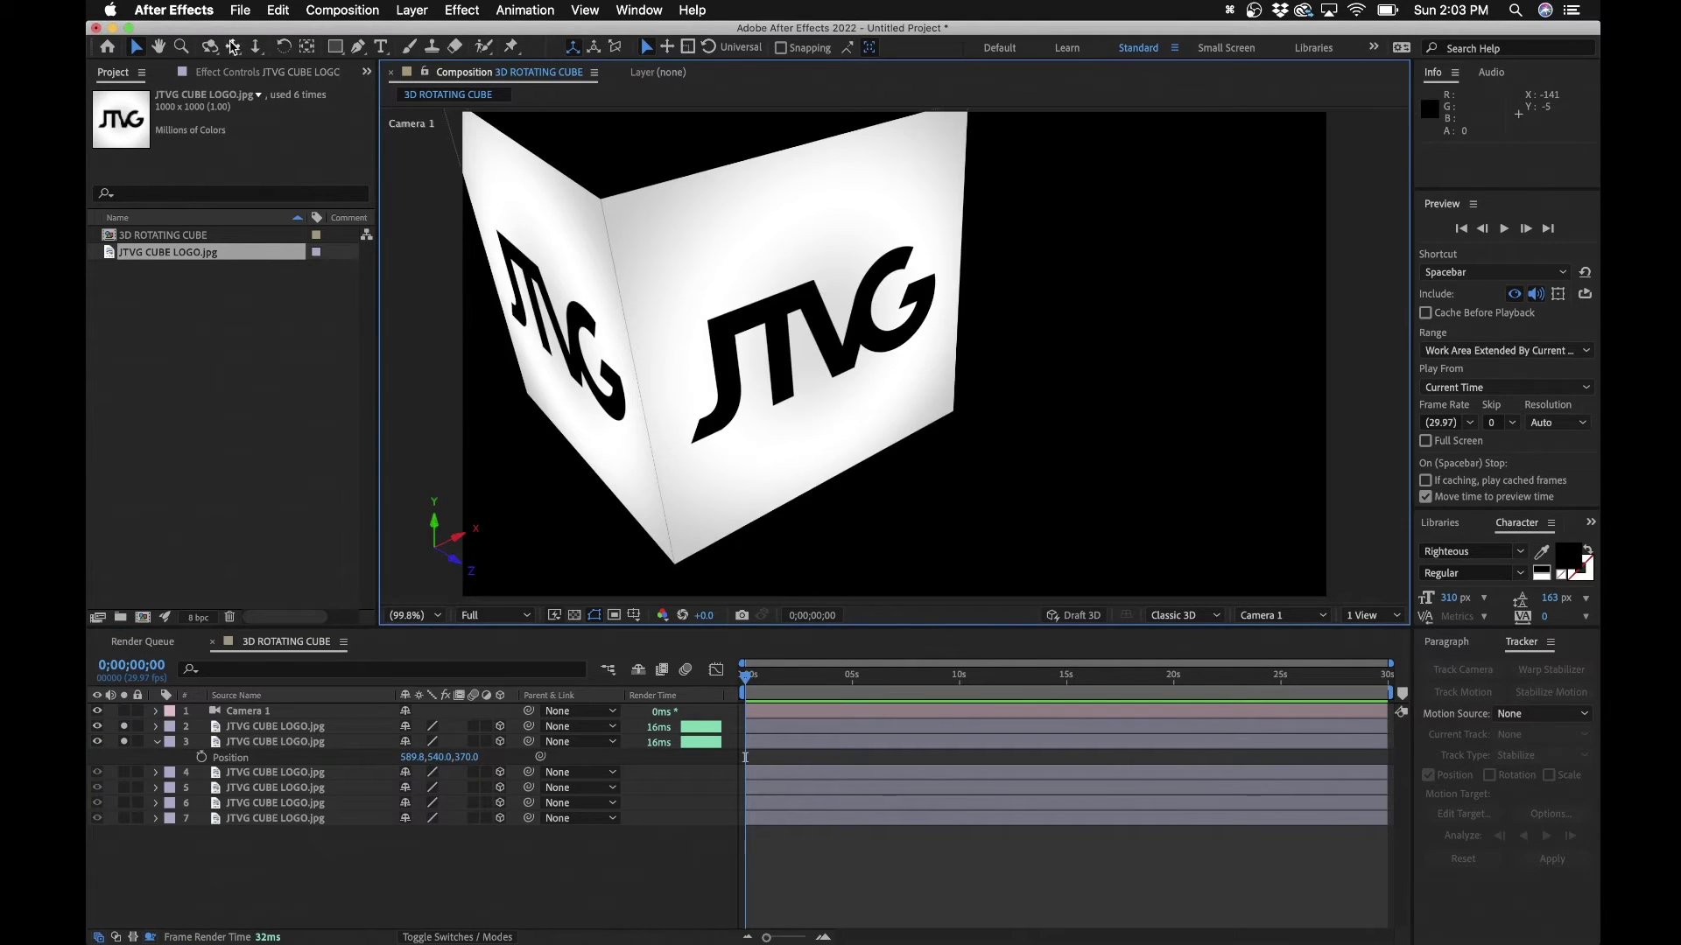
left_click(210, 47)
left_click_drag(639, 384, 490, 263)
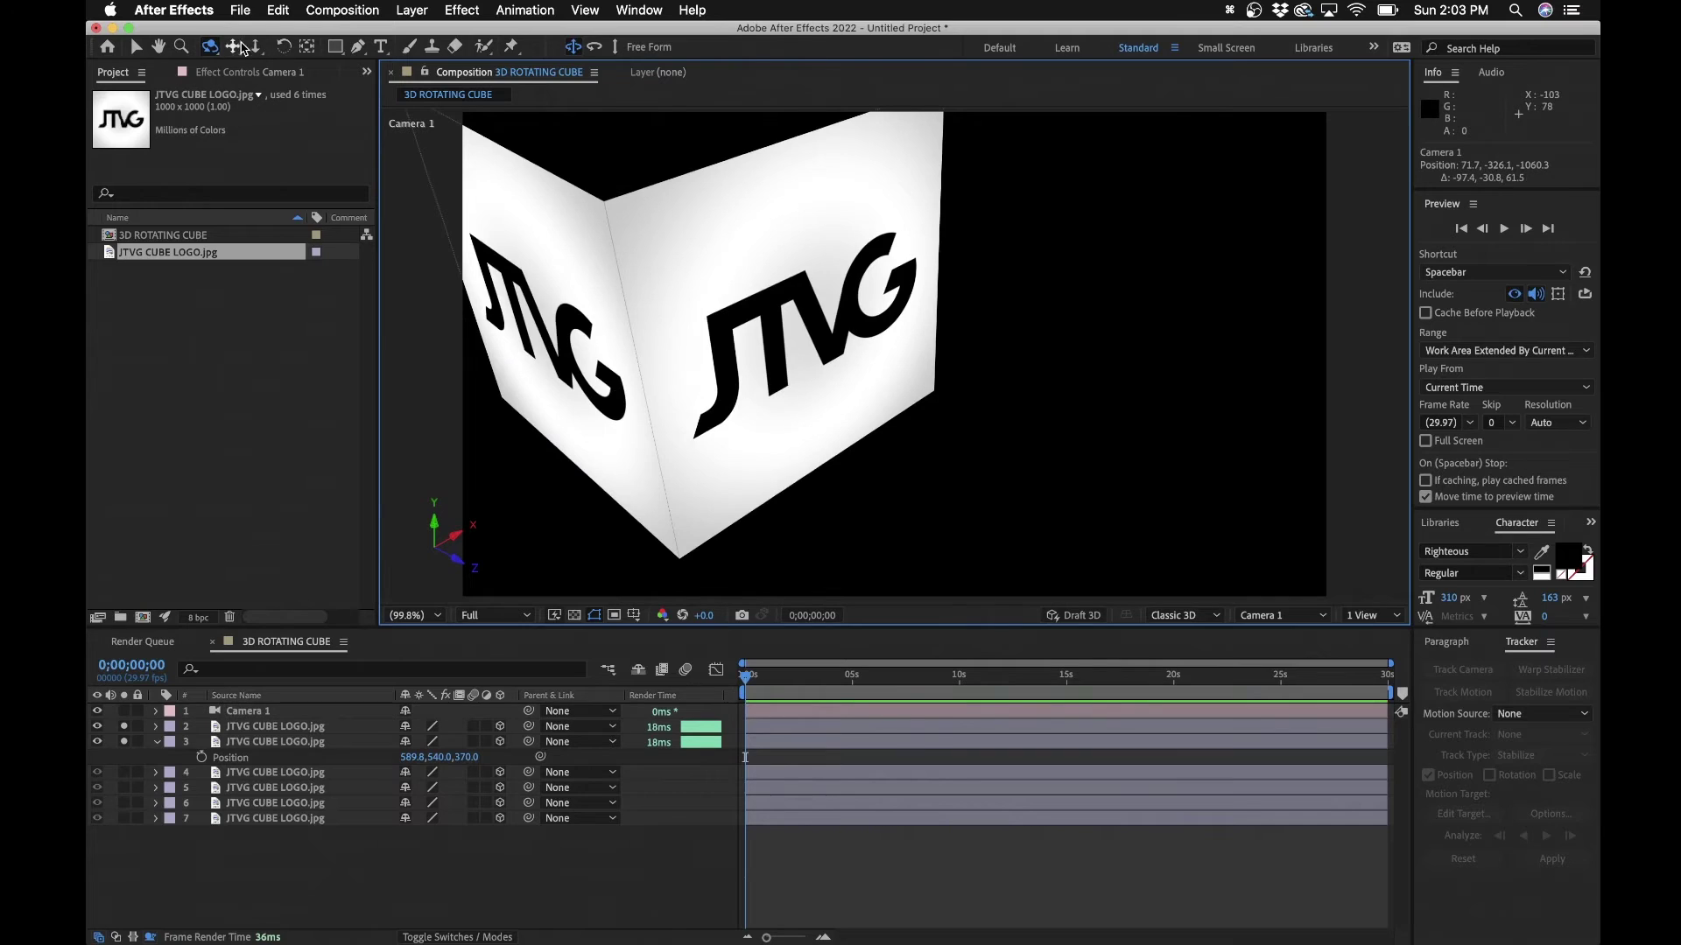
key("super+z")
left_click(251, 773)
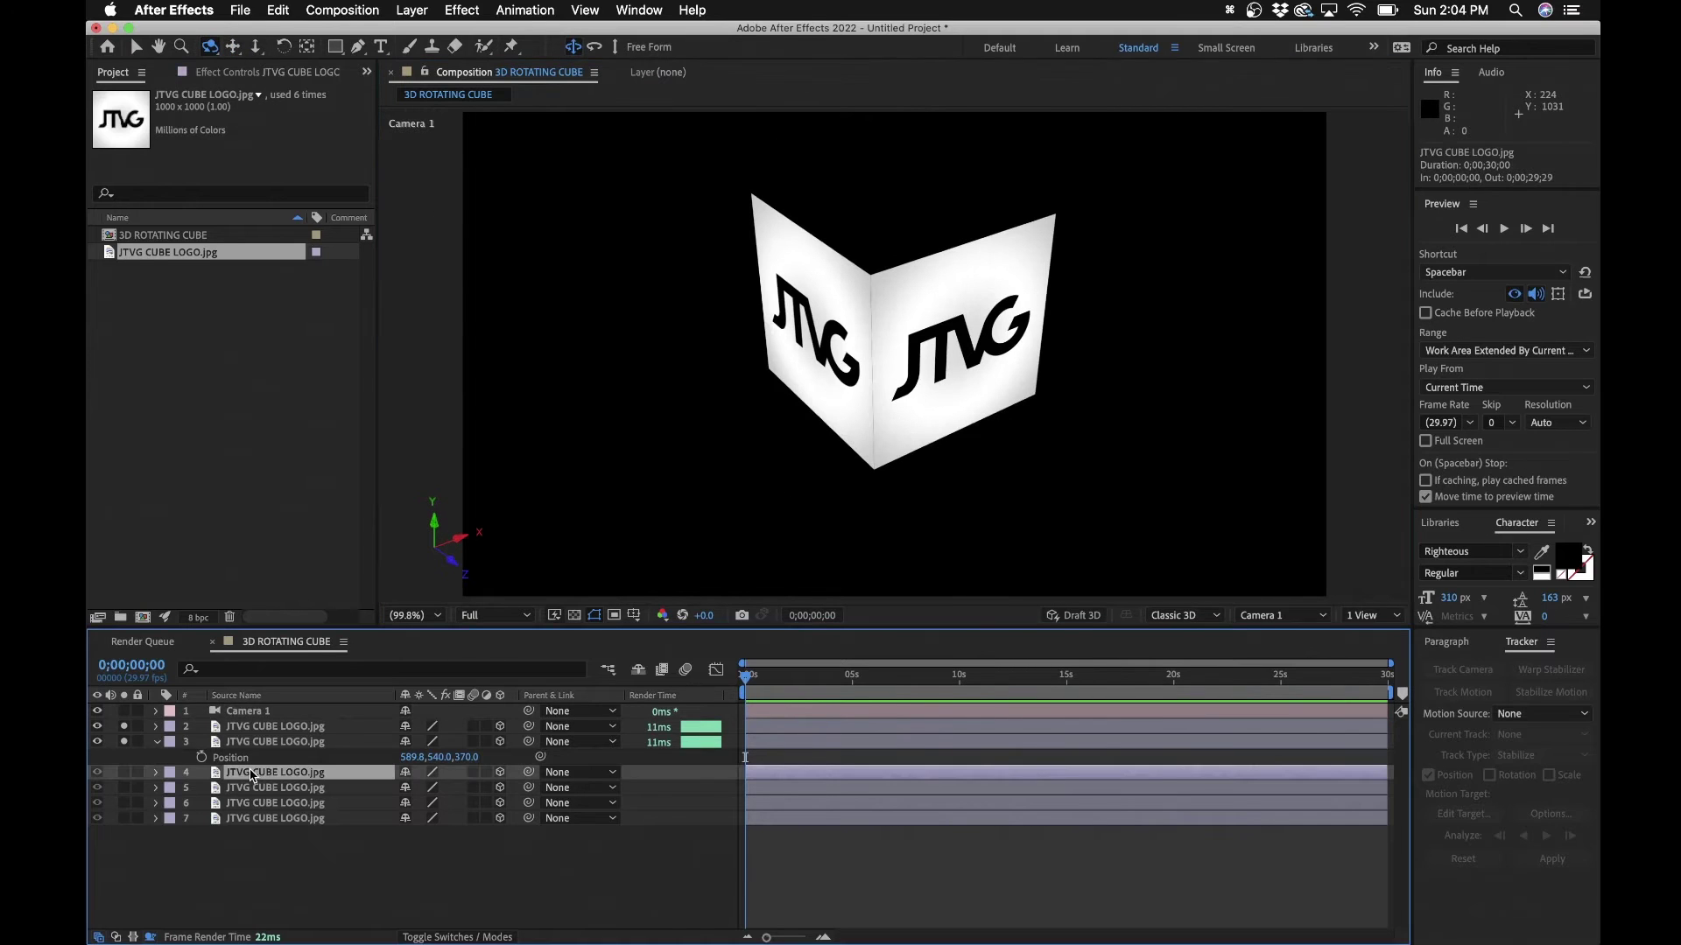
Solo layer 4, set its Orientation to 0°, 270°, 0°, and switch to Top view
left_click(125, 773)
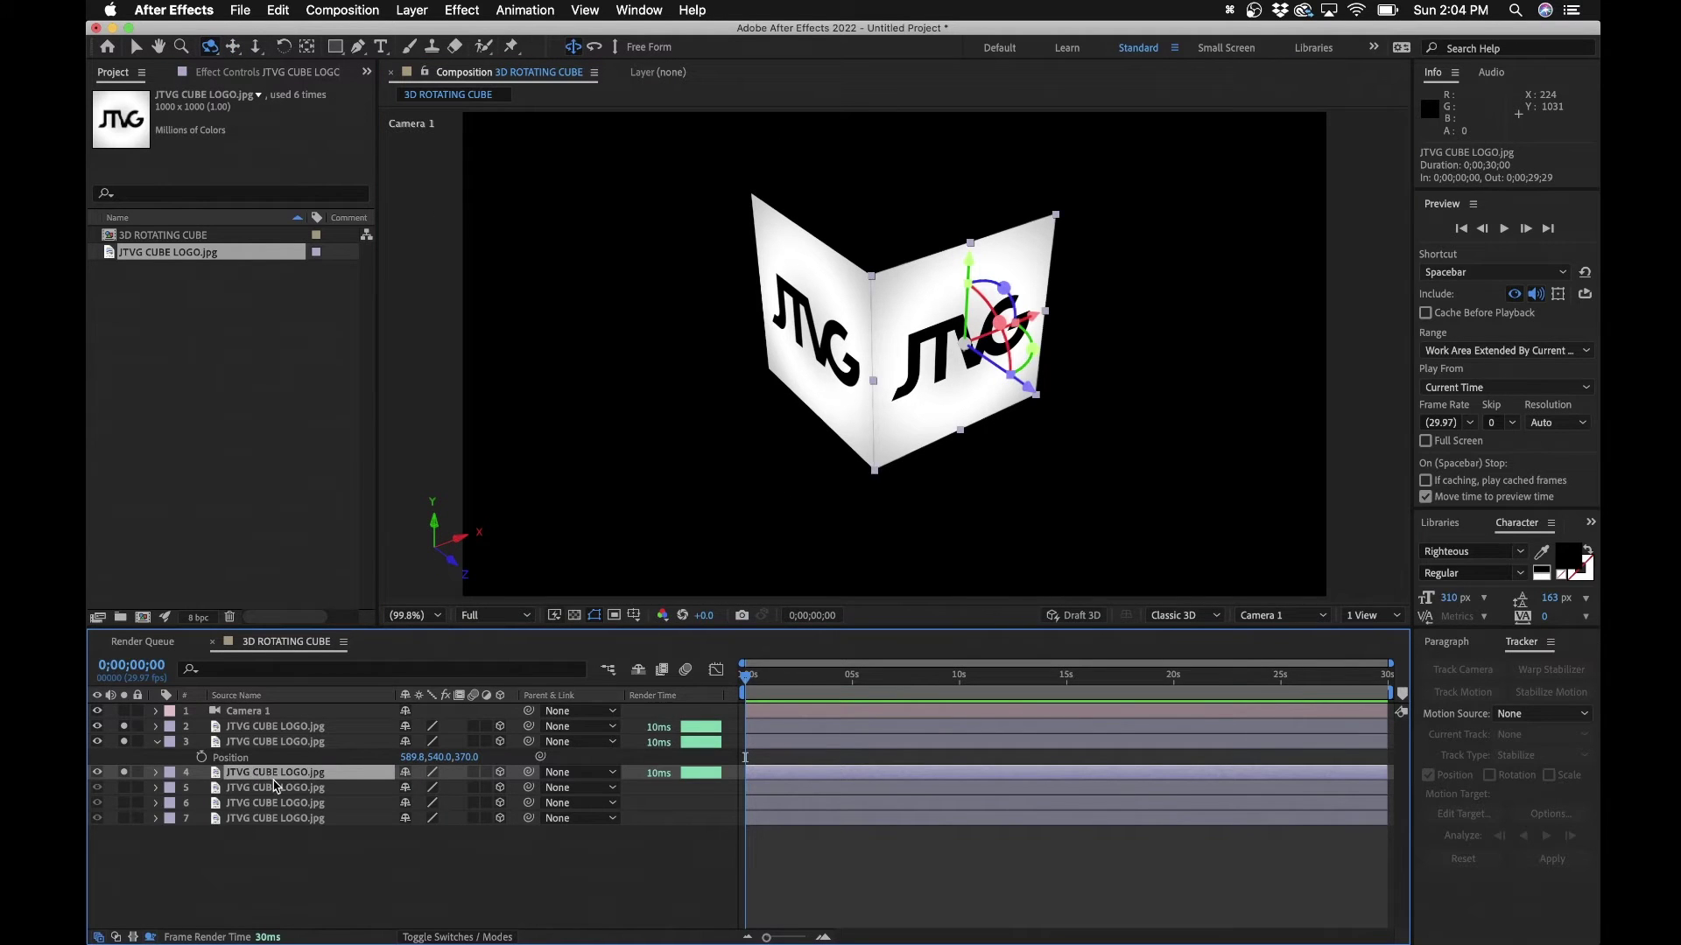
key("r")
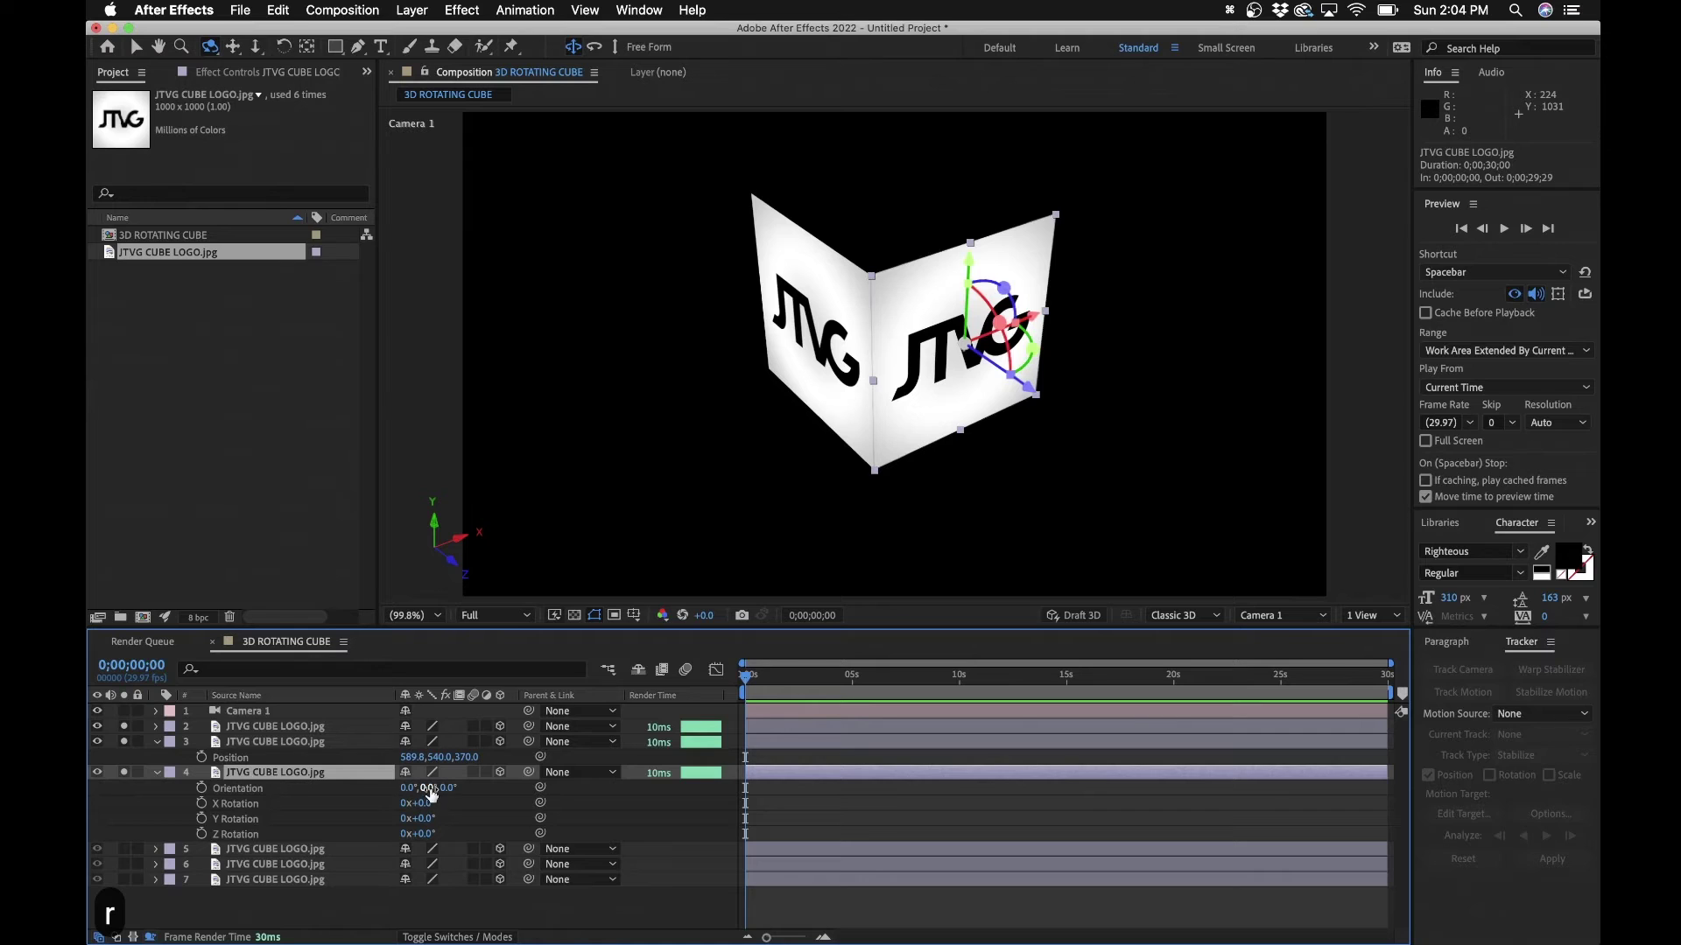
type("270")
key("Return")
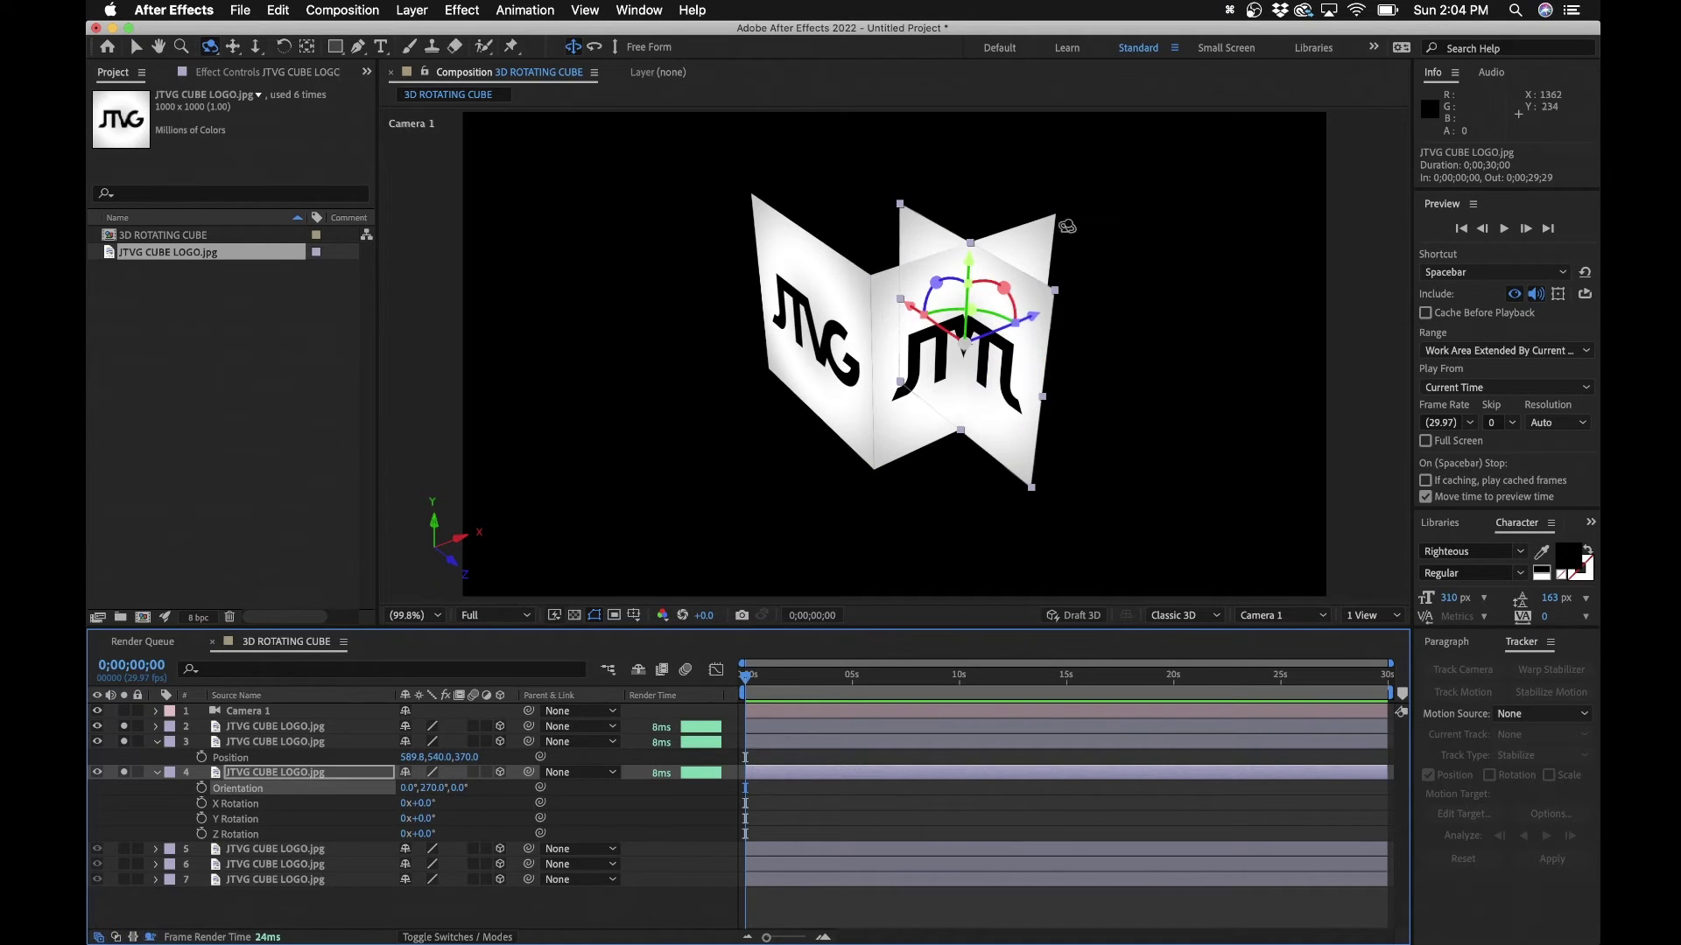
left_click(1284, 616)
left_click(1260, 747)
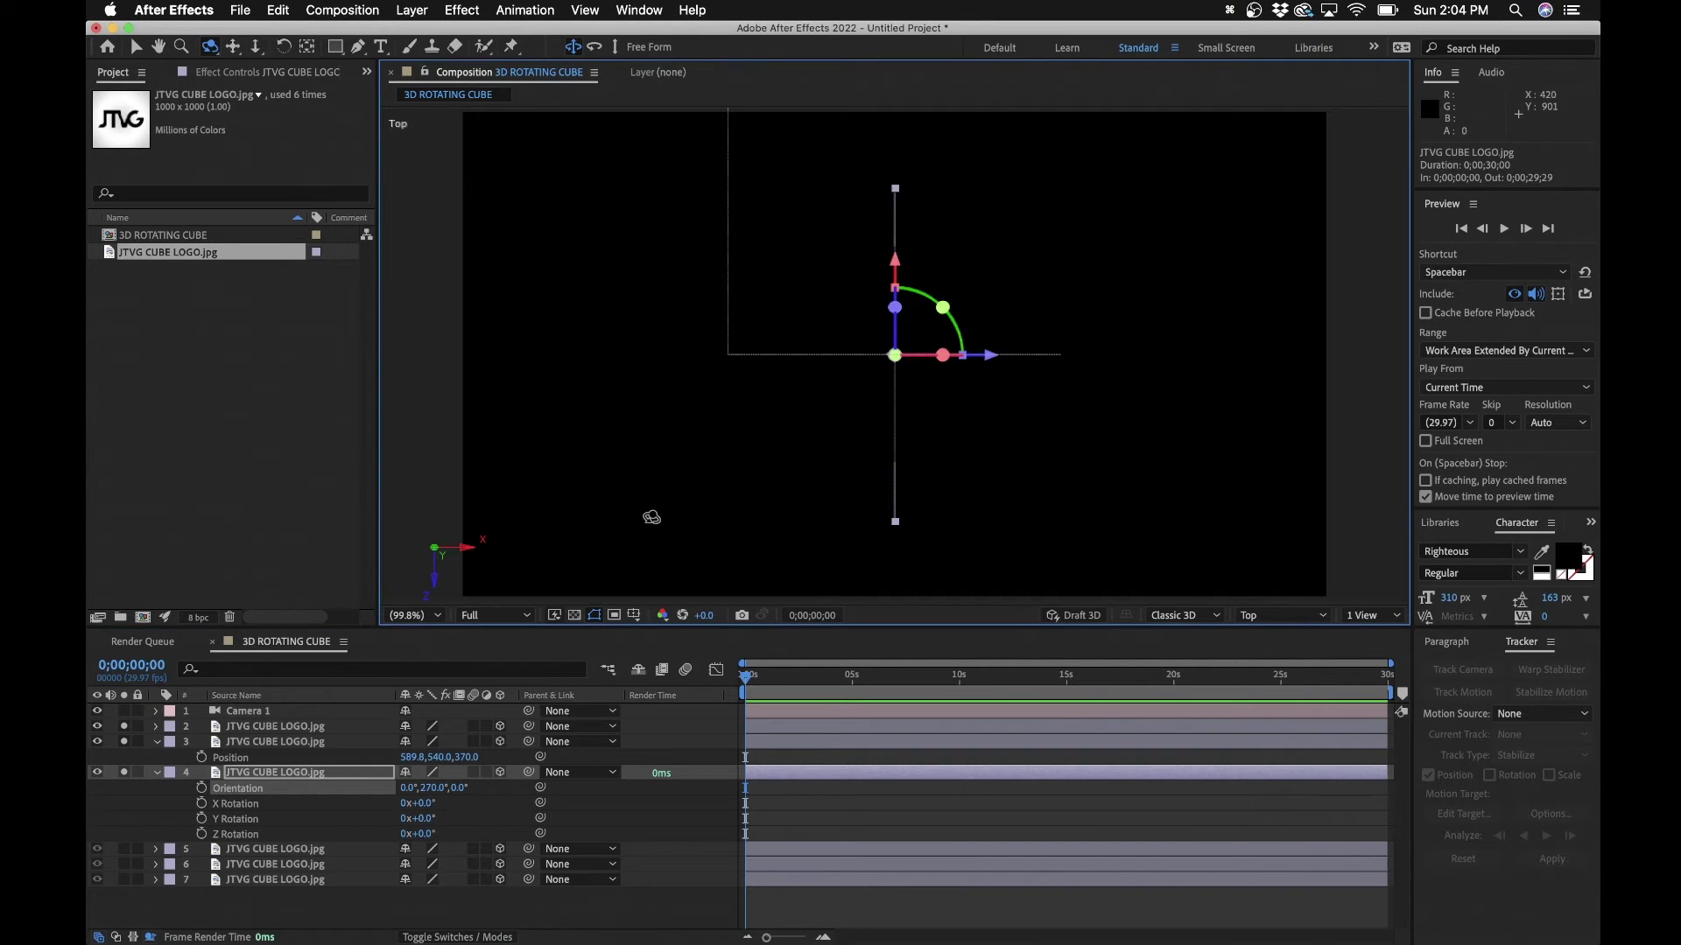
In Top view, drag layer 4 to roughly X 1330 and Z 370
key("v")
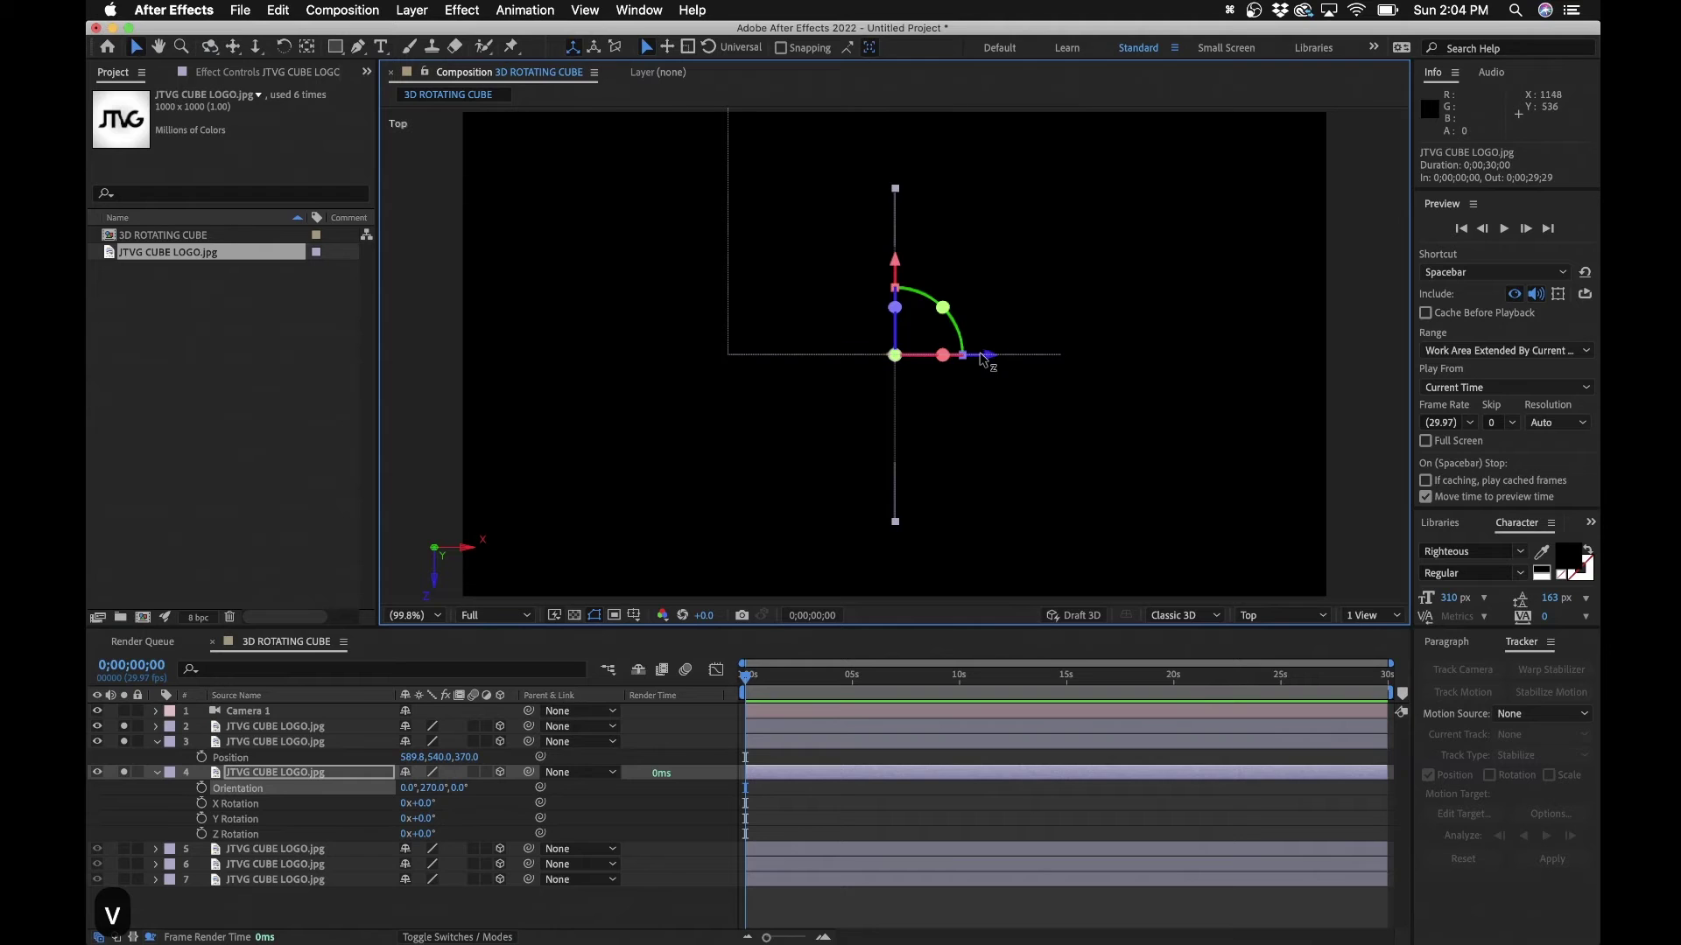
left_click_drag(980, 354, 1156, 355)
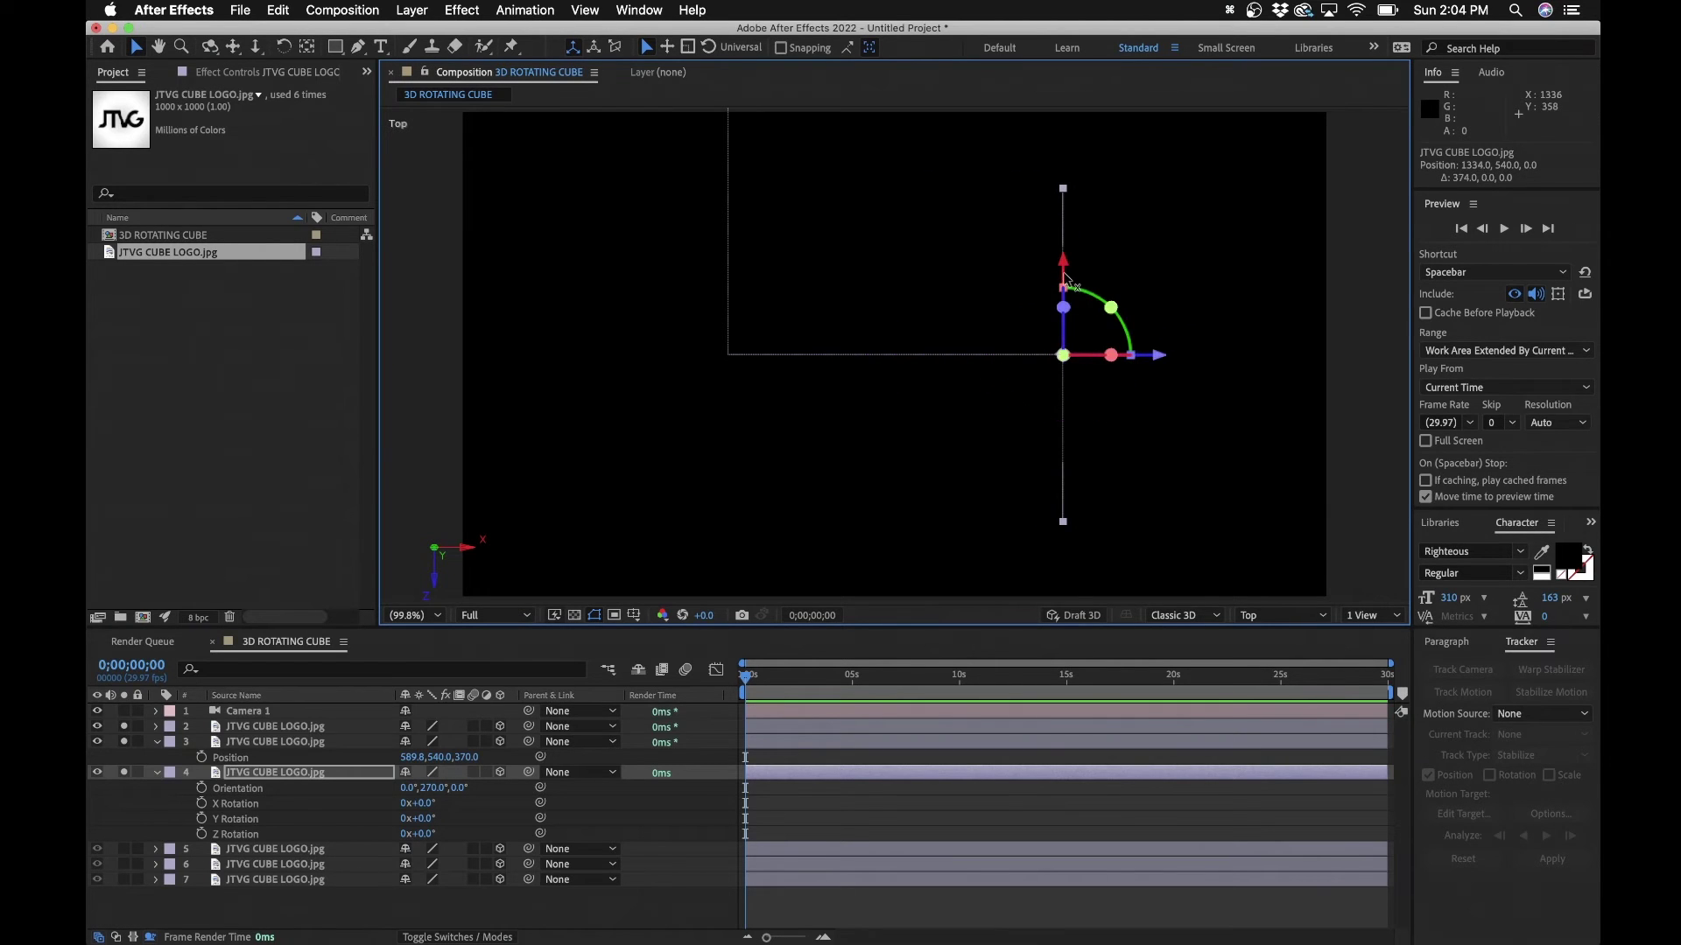
left_click_drag(1064, 277, 1062, 112)
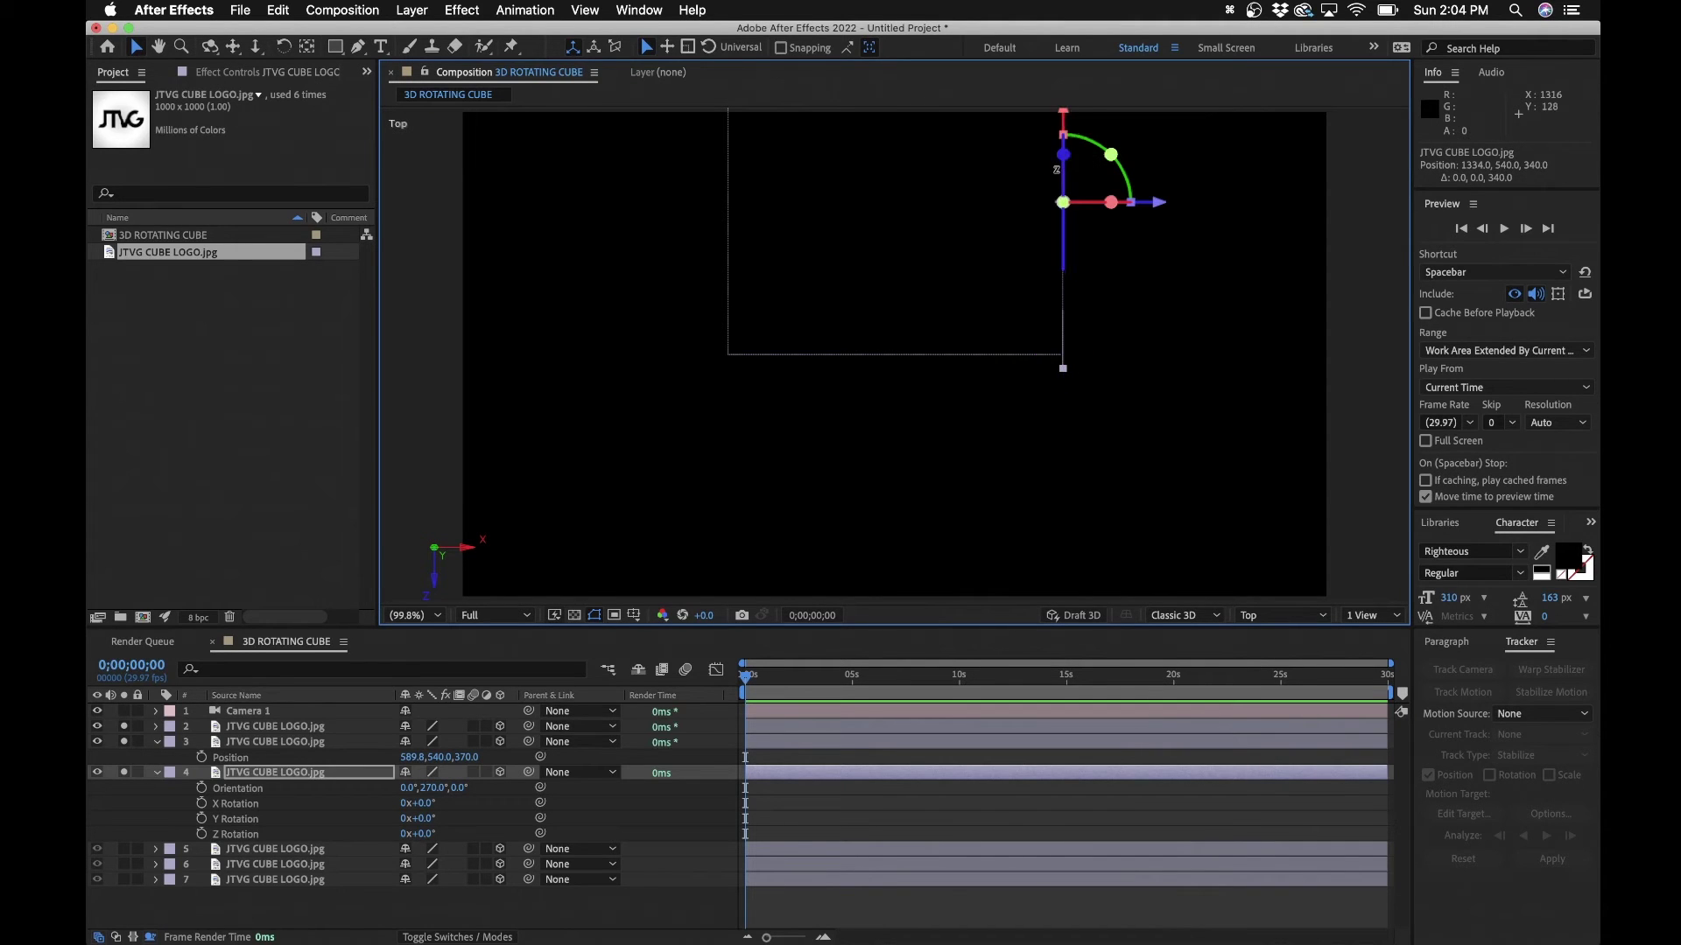
key("h")
left_click_drag(1115, 221, 945, 351)
key("v")
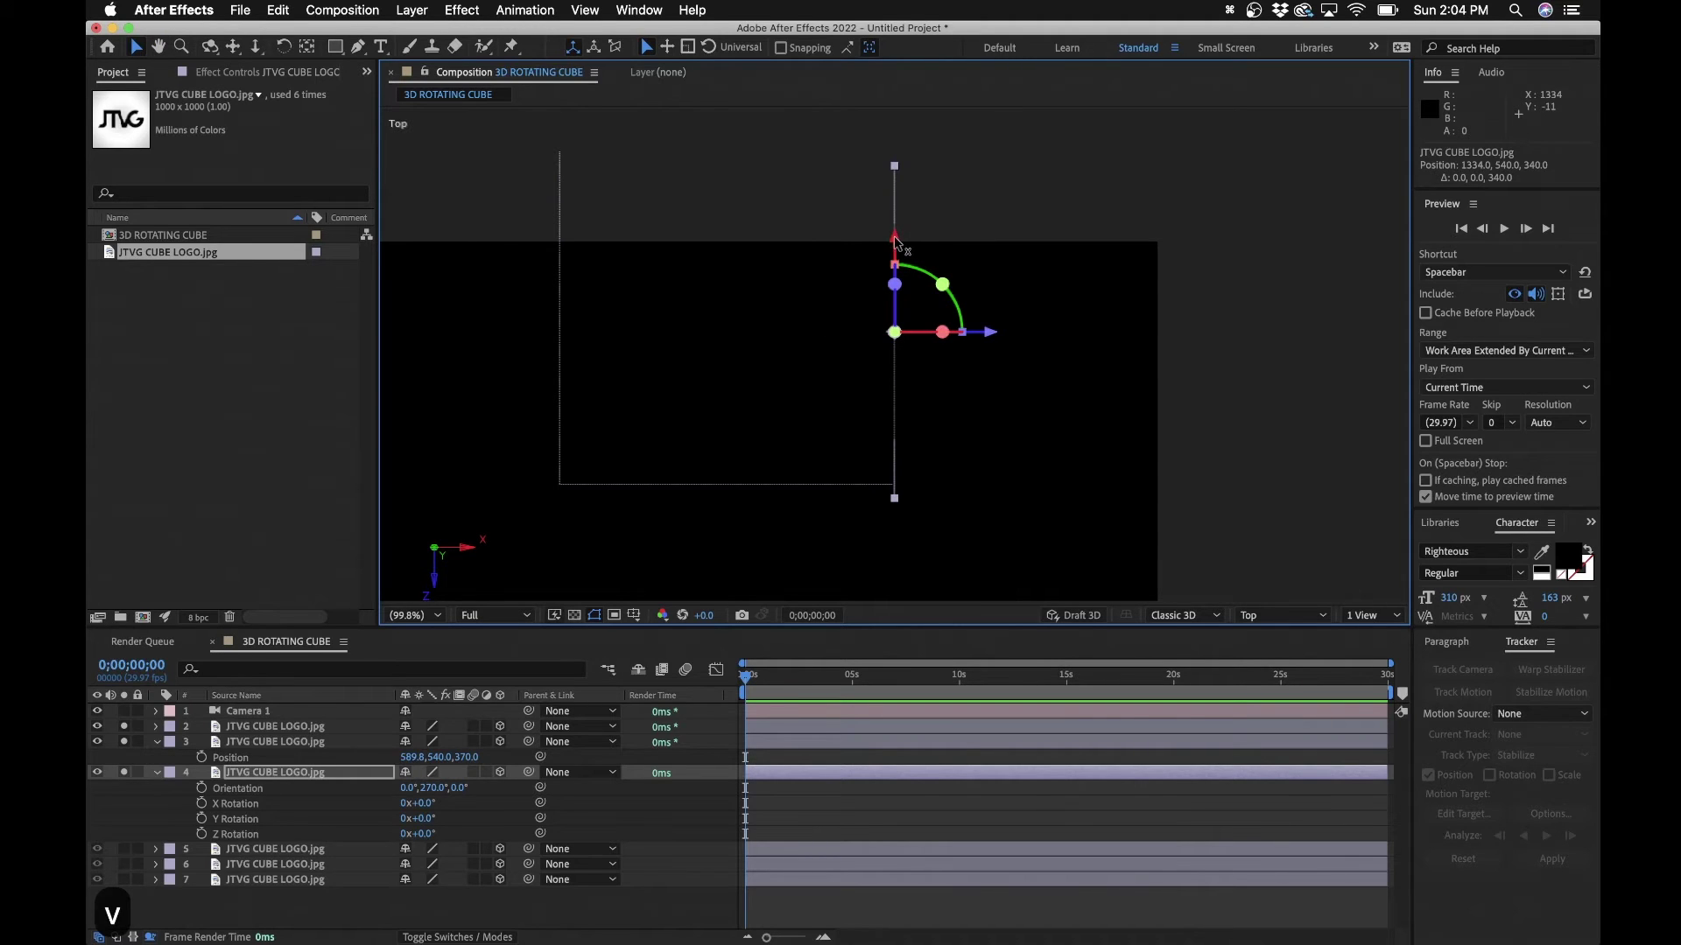
left_click_drag(895, 242, 895, 227)
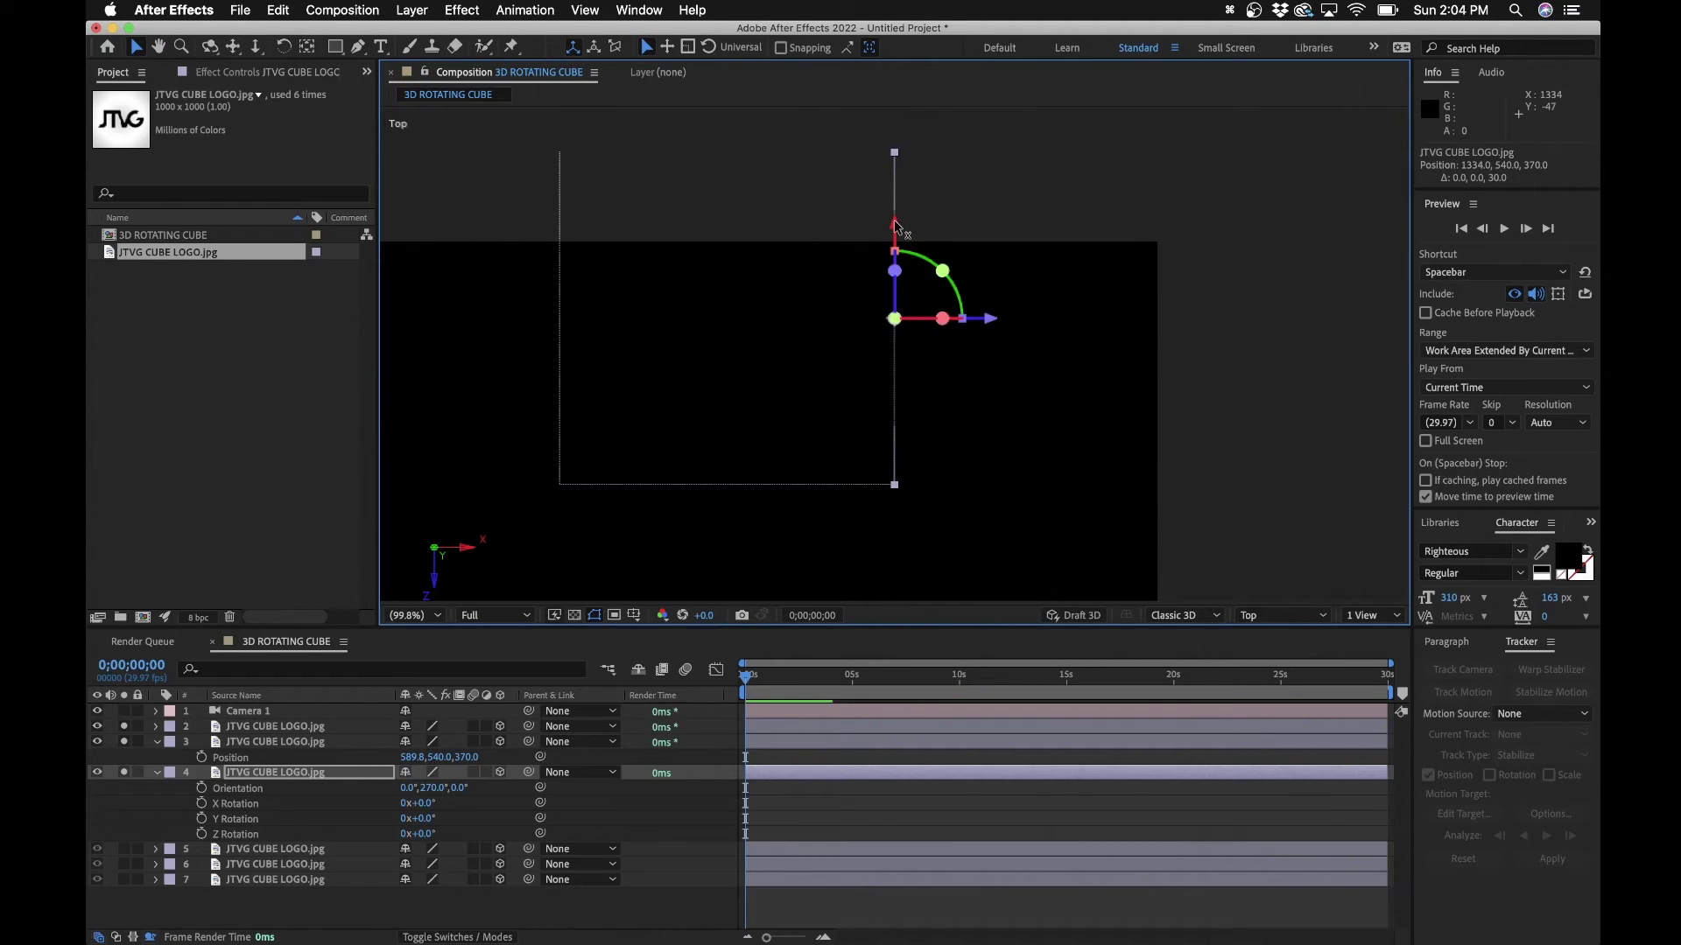
Zoom in on the corner and nudge layer 4 with arrow keys until its edge meets the adjacent face
key("z")
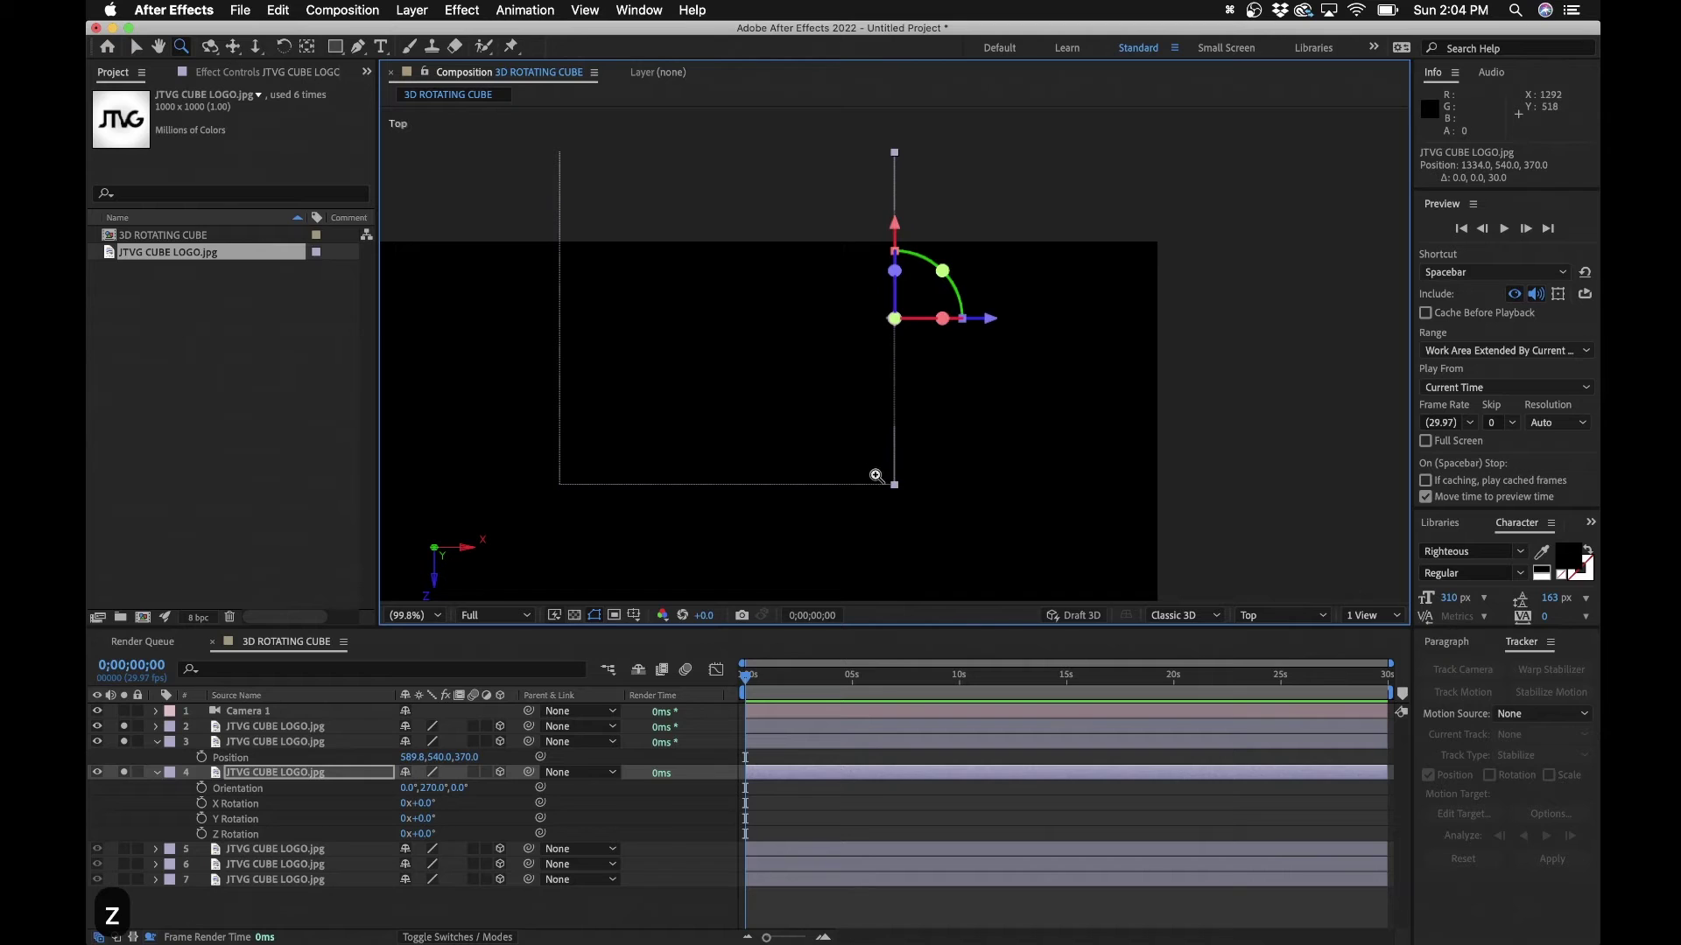
left_click_drag(876, 475, 921, 502)
key("v")
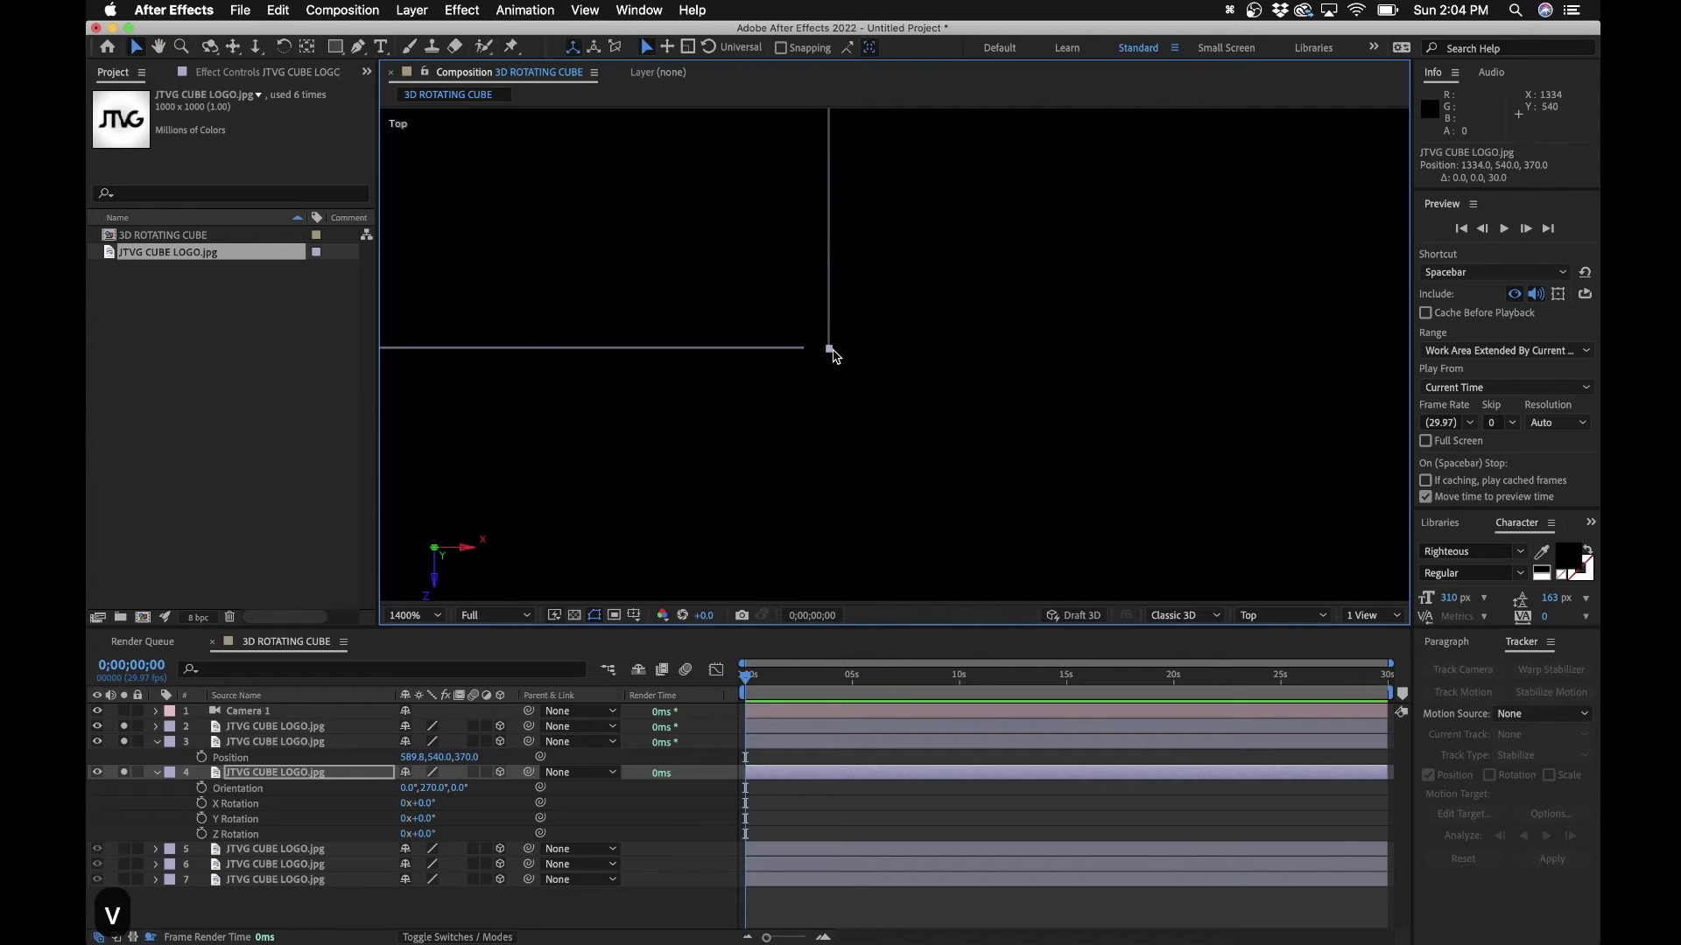
key("shift+Left")
key("shift+Left")
key("Left")
key("Left")
key("Left")
key("Left")
key("Left")
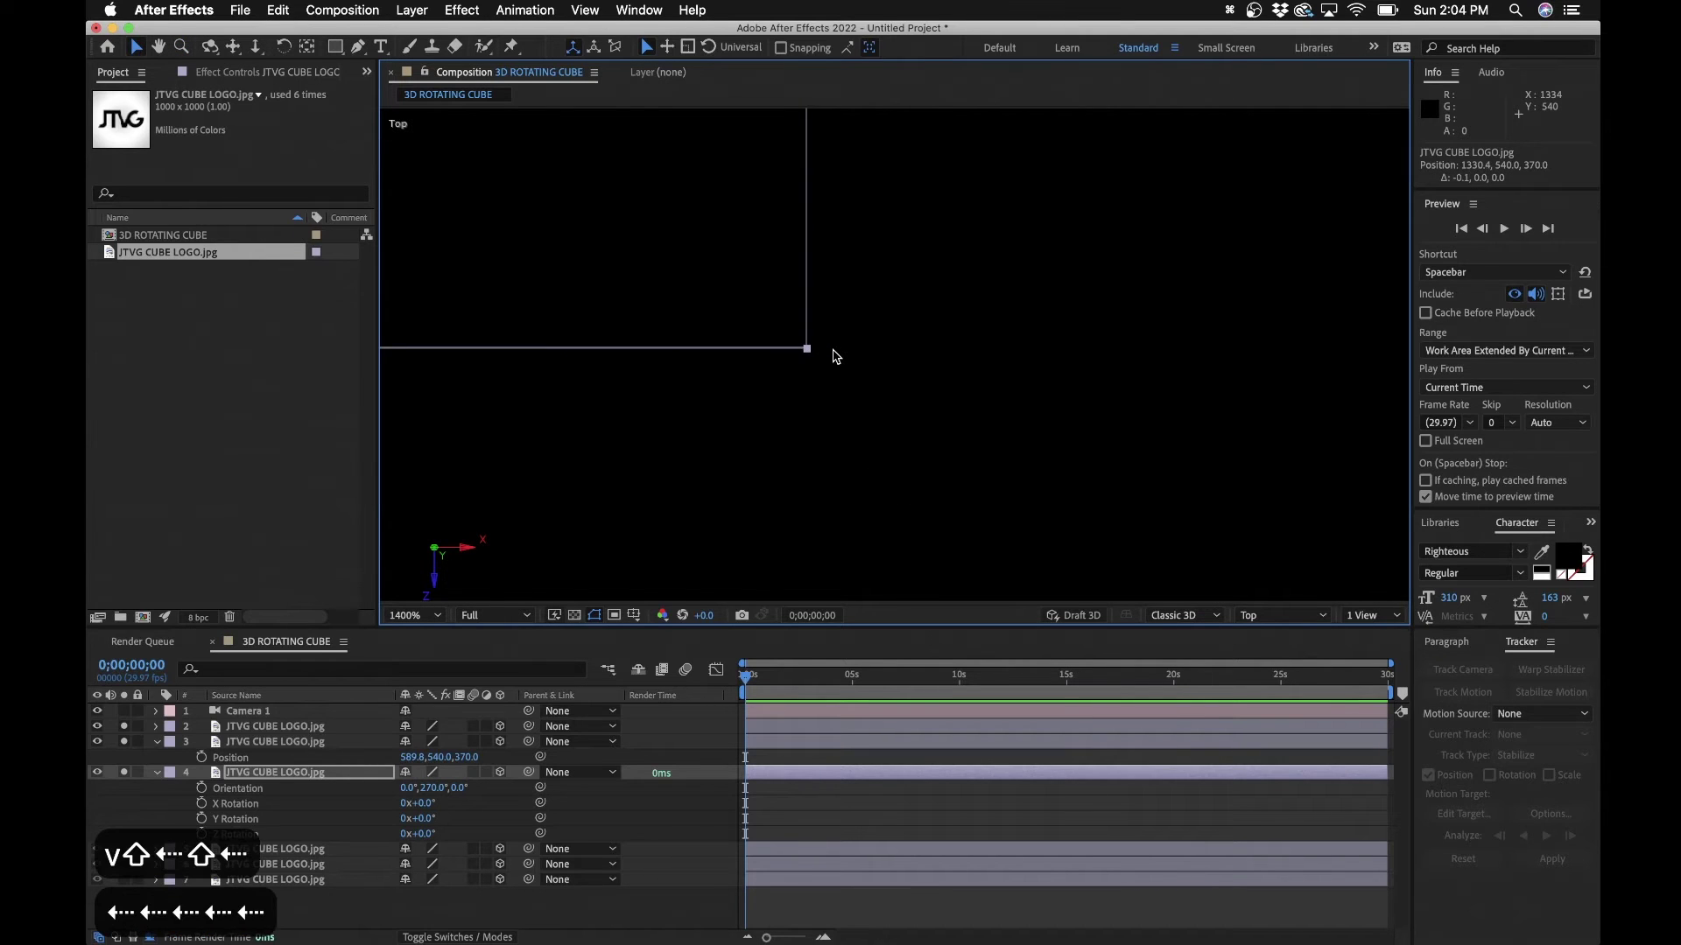
key("Right")
left_click(840, 813)
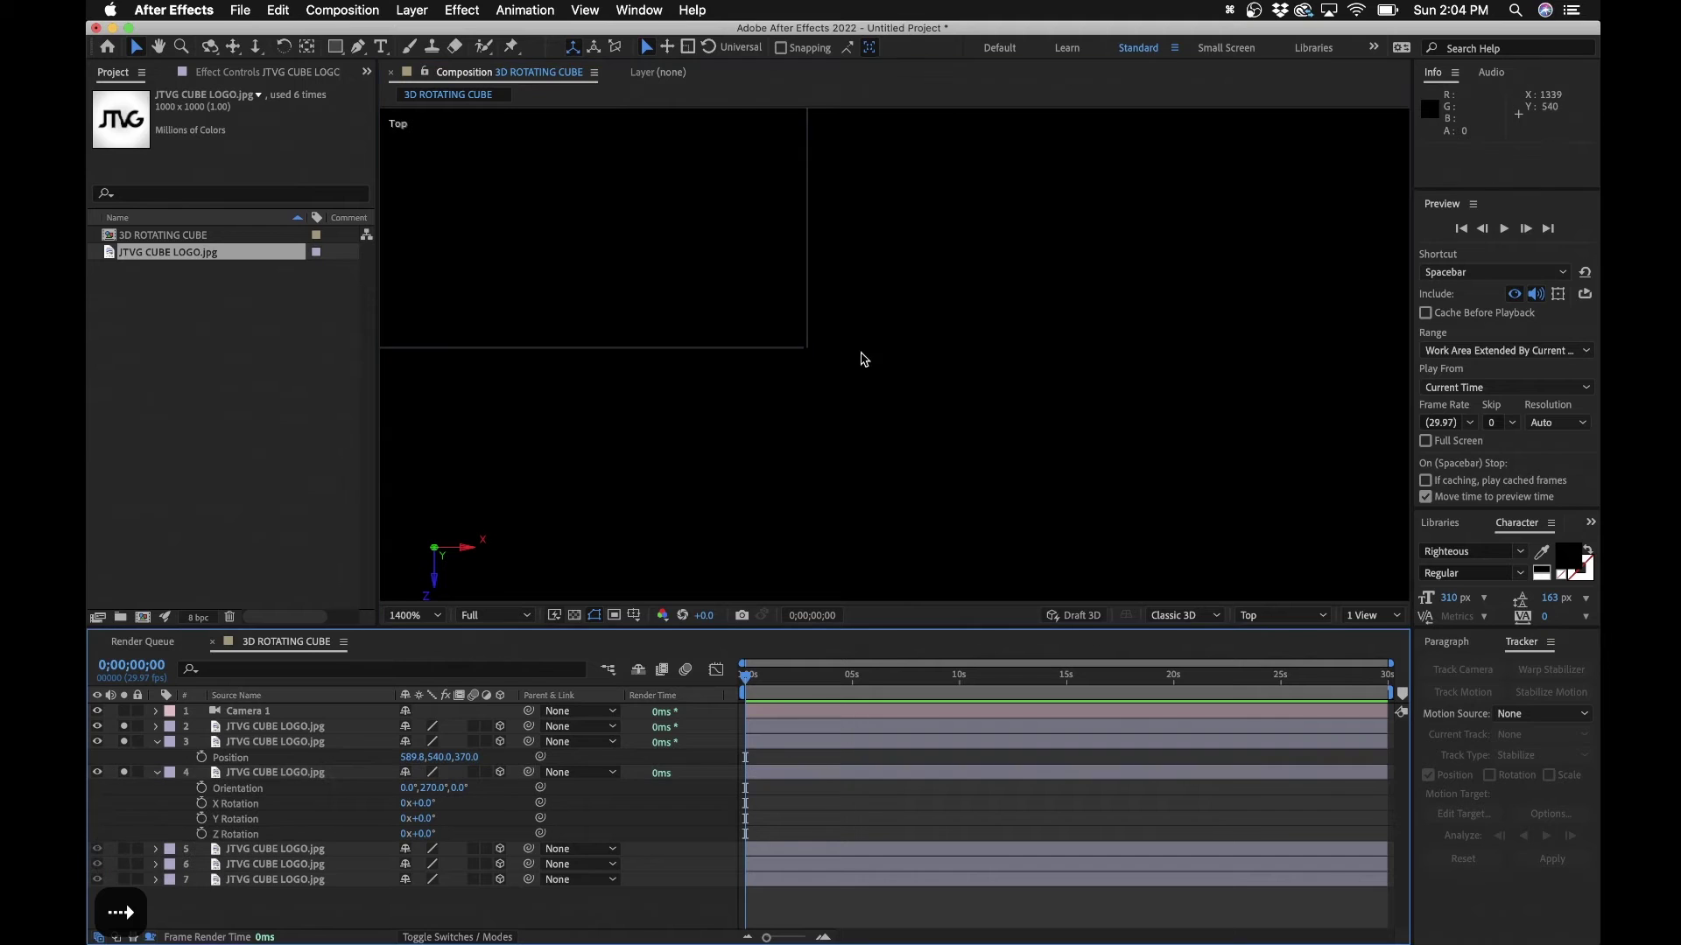
key("Down")
key("Left")
key("Left")
key("Left")
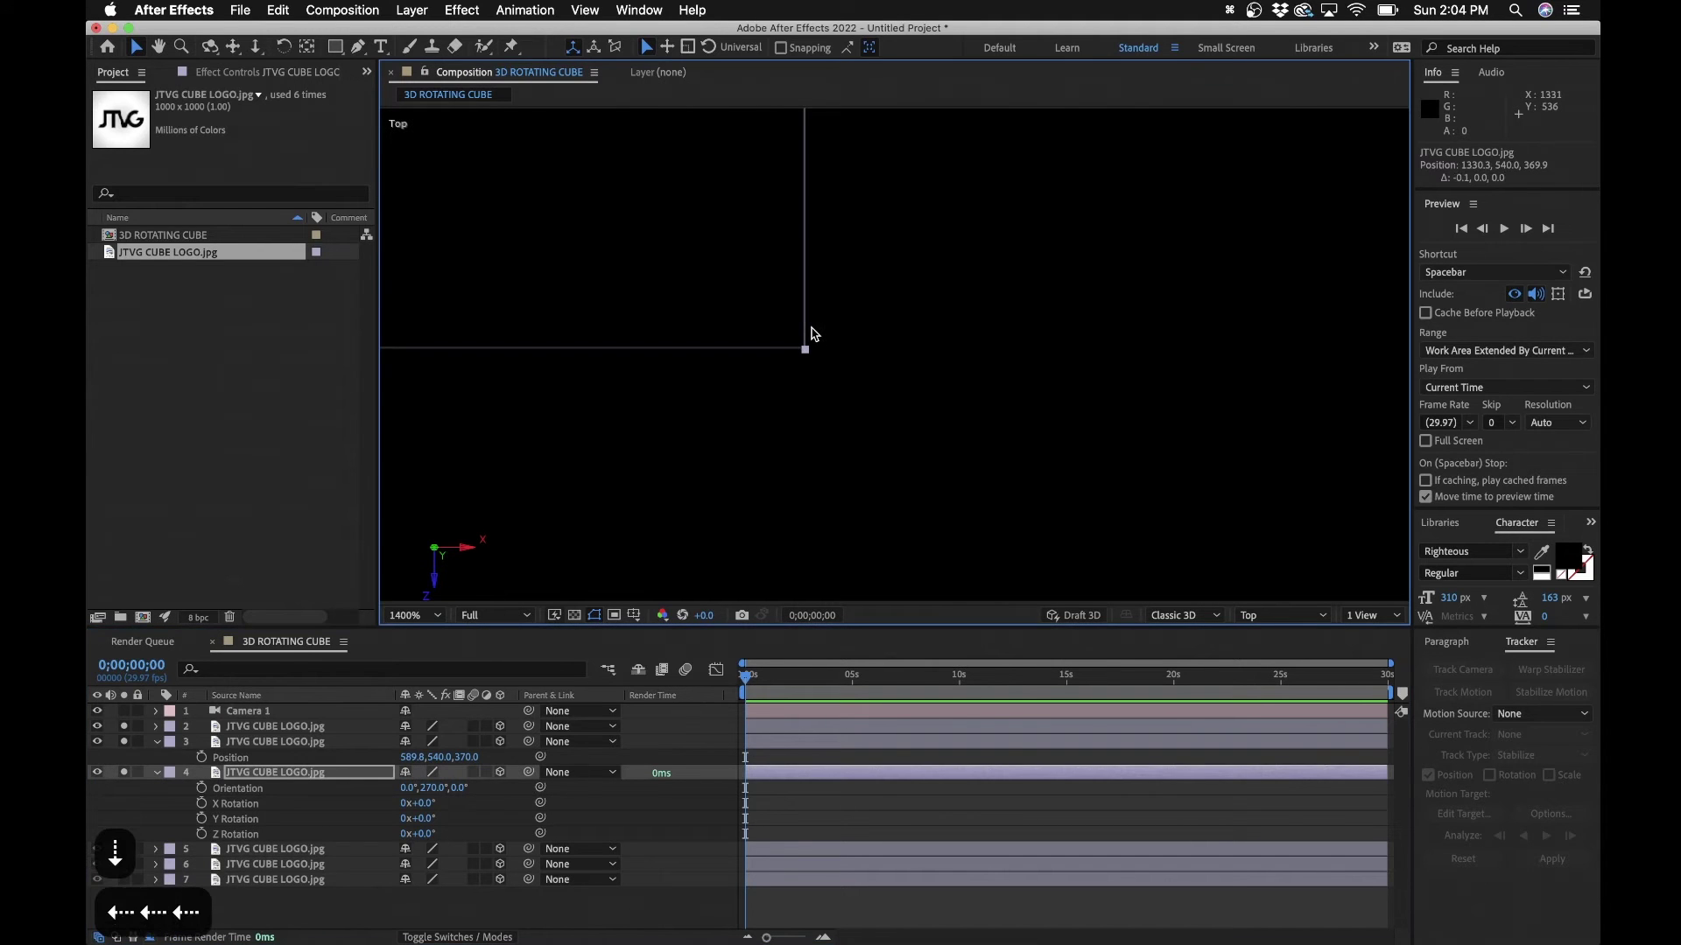
left_click(836, 788)
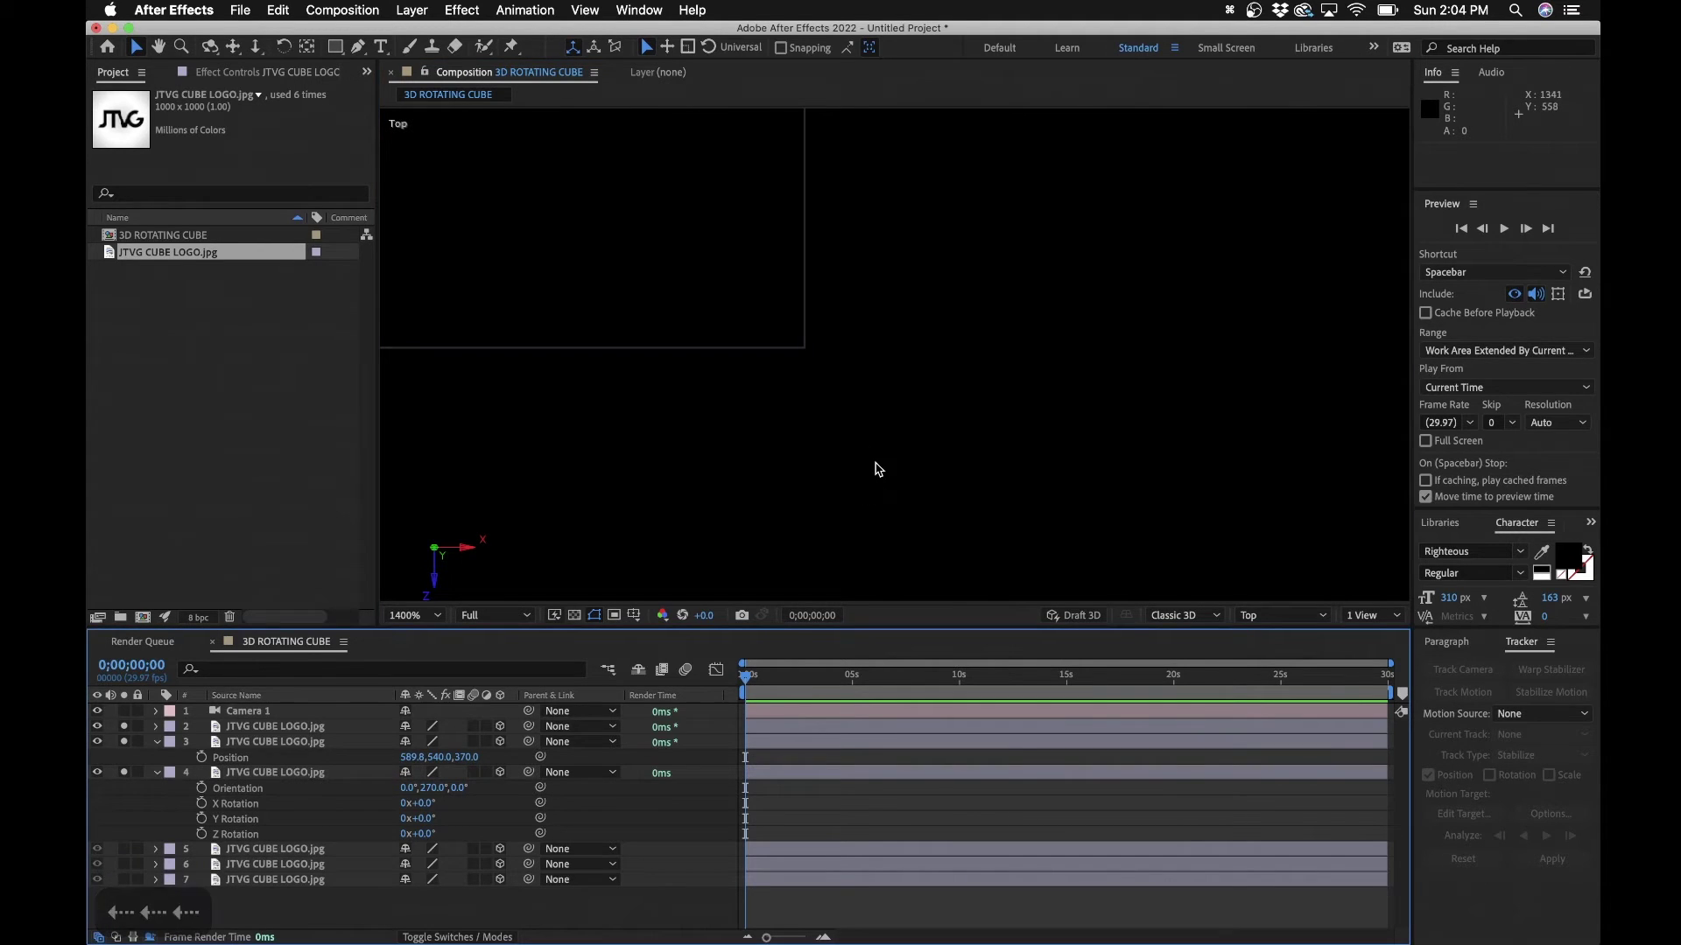
key("slash")
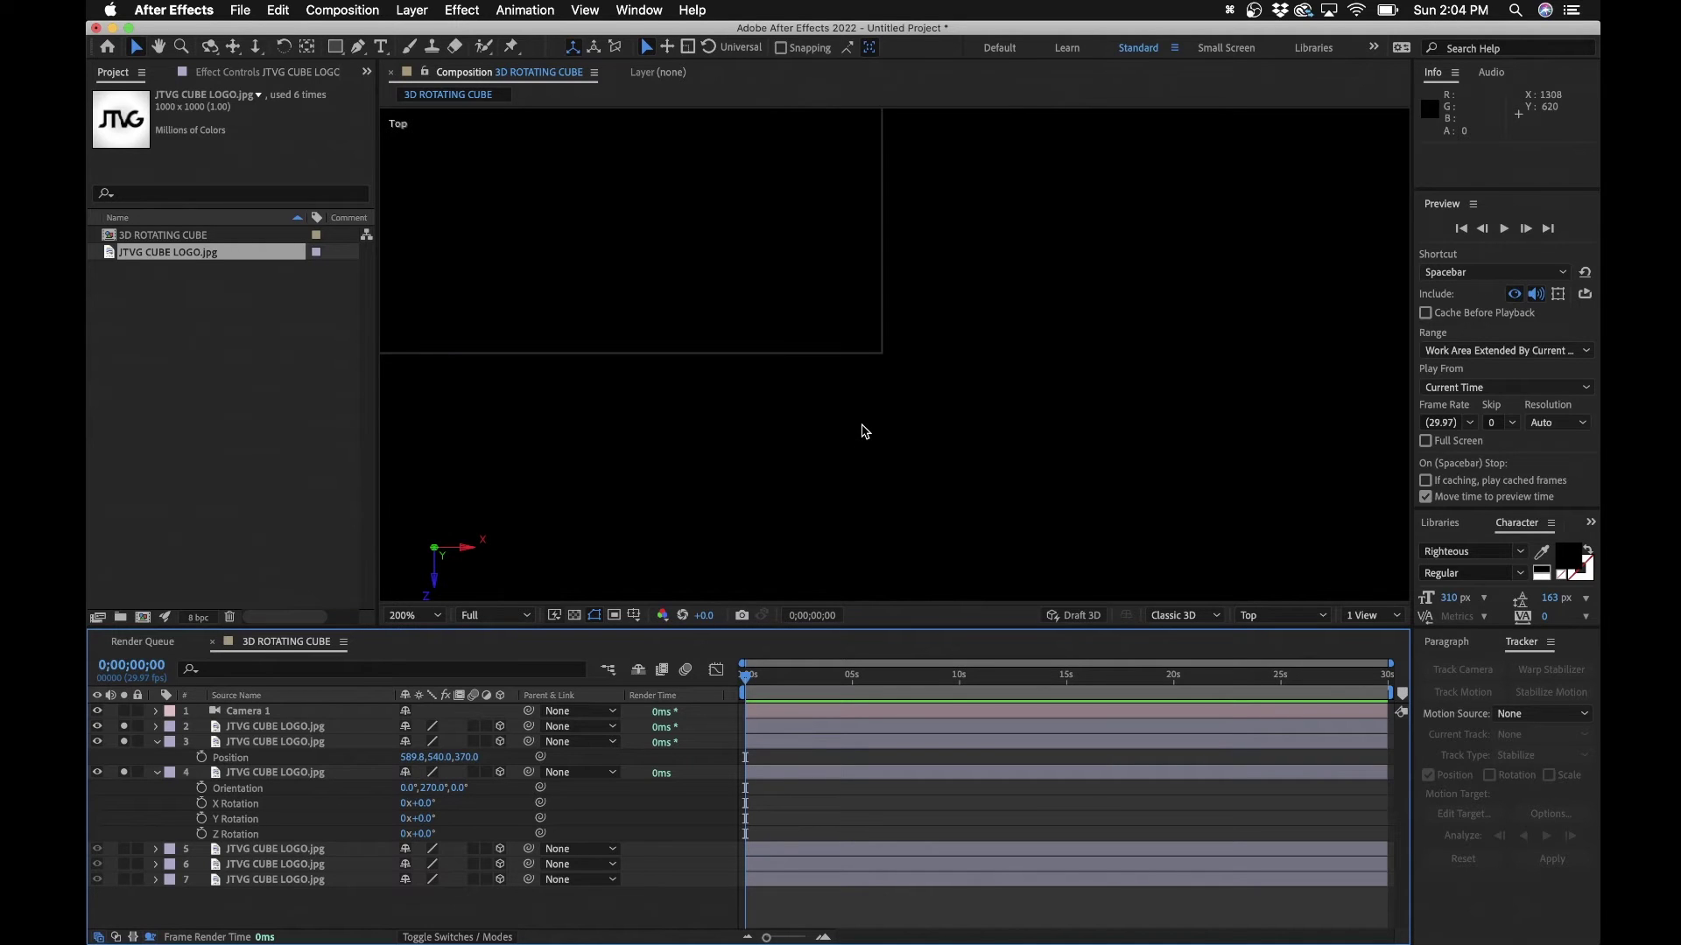
Switch the viewer to Camera 1 and orbit to inspect the three joined logo cards
left_click(1282, 615)
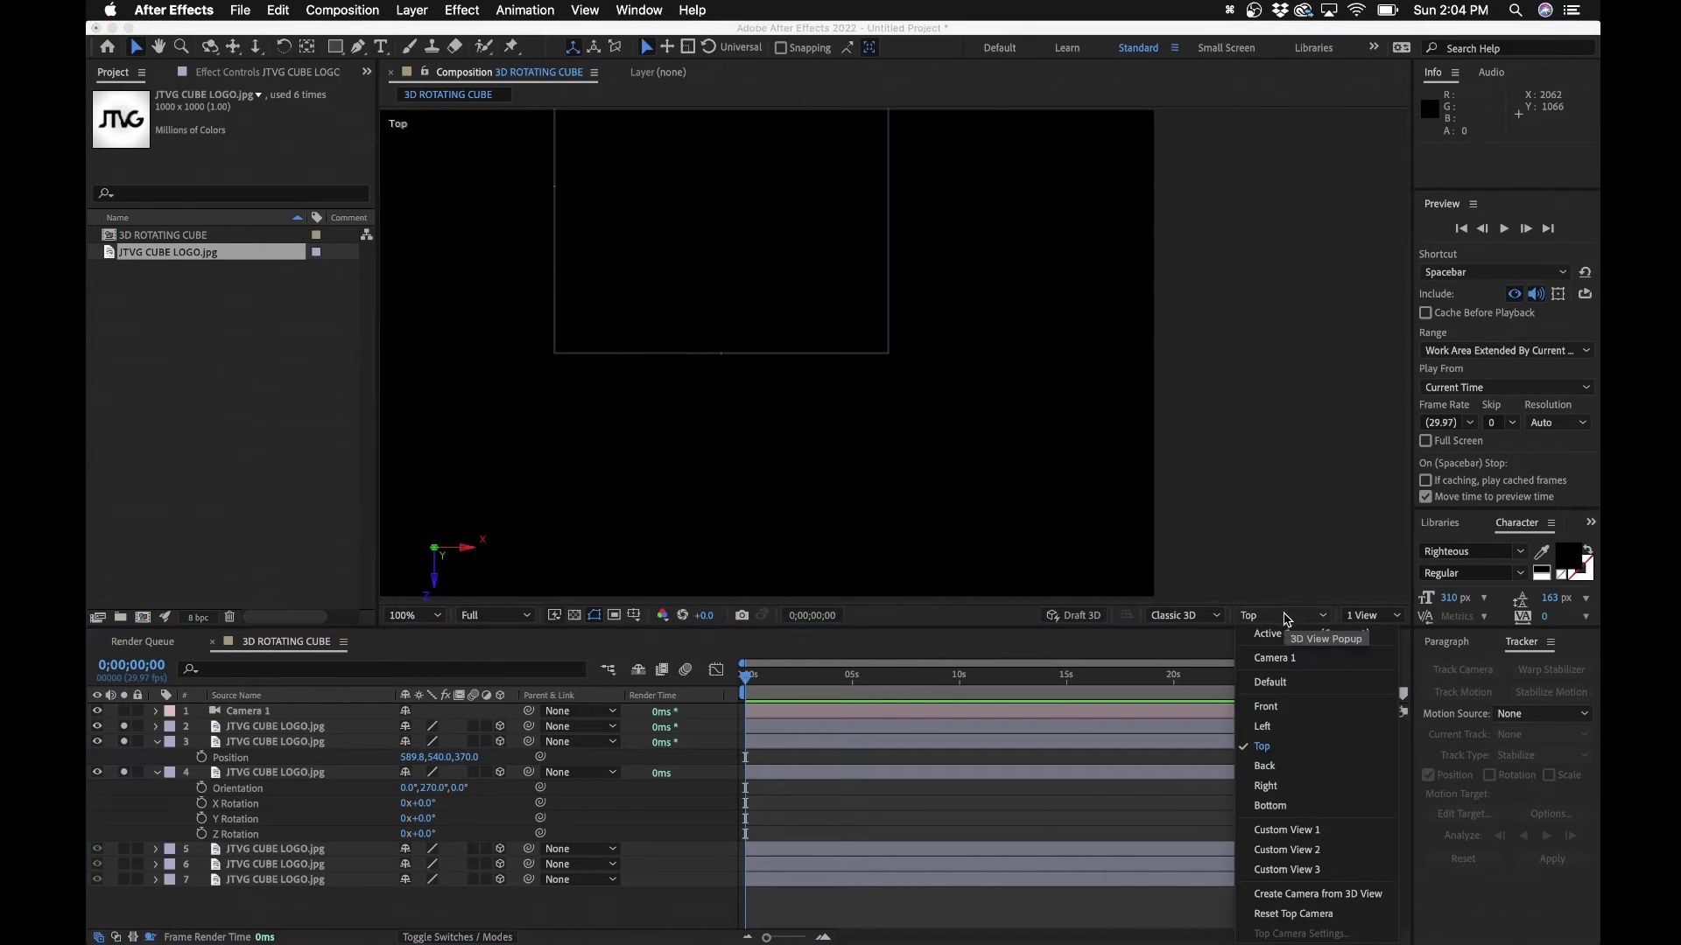
left_click(1269, 674)
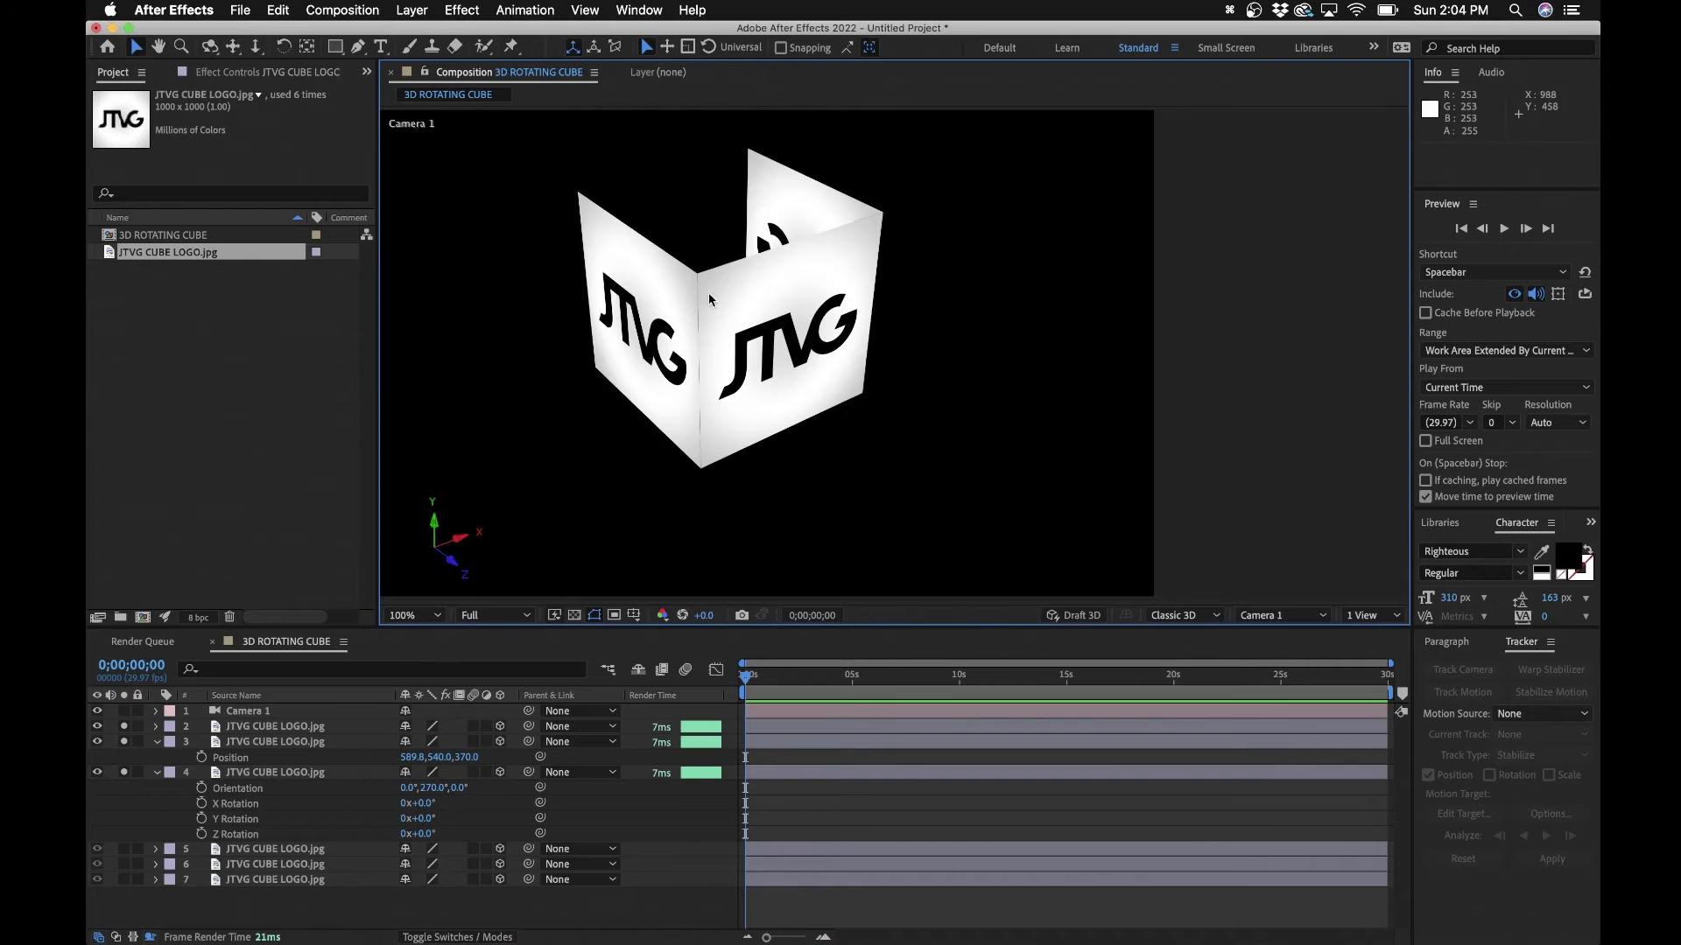
key("c")
left_click_drag(709, 300, 862, 207)
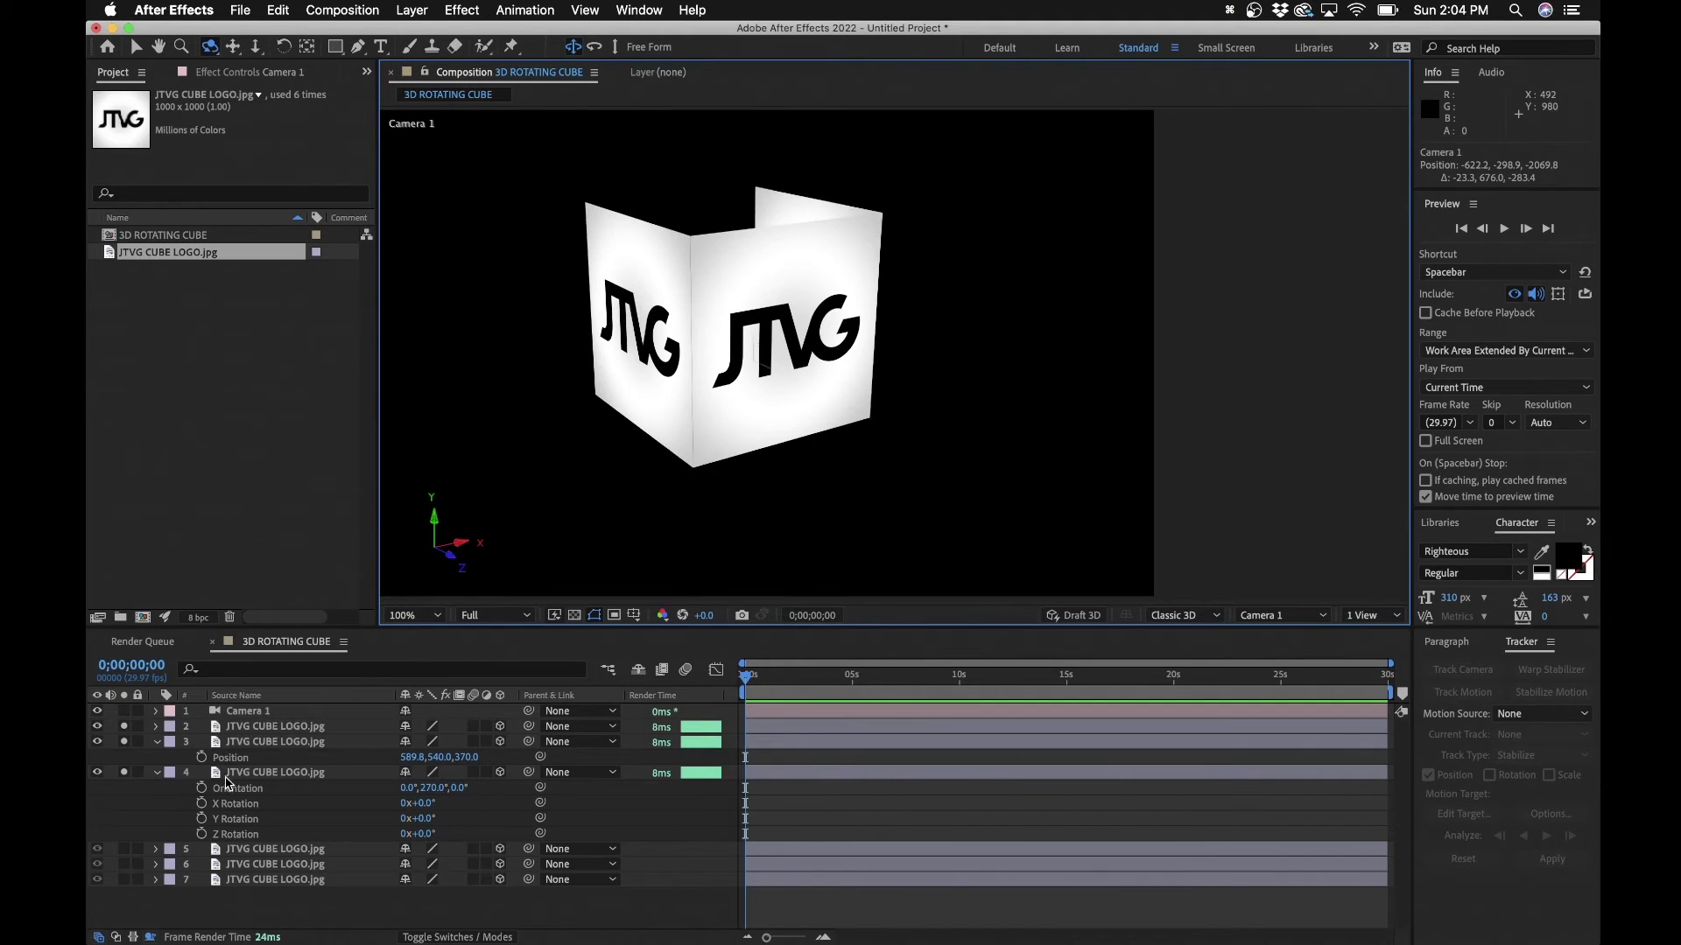
Set layer 5's Orientation Y to 180° and push its Position Z back to 821
left_click(248, 849)
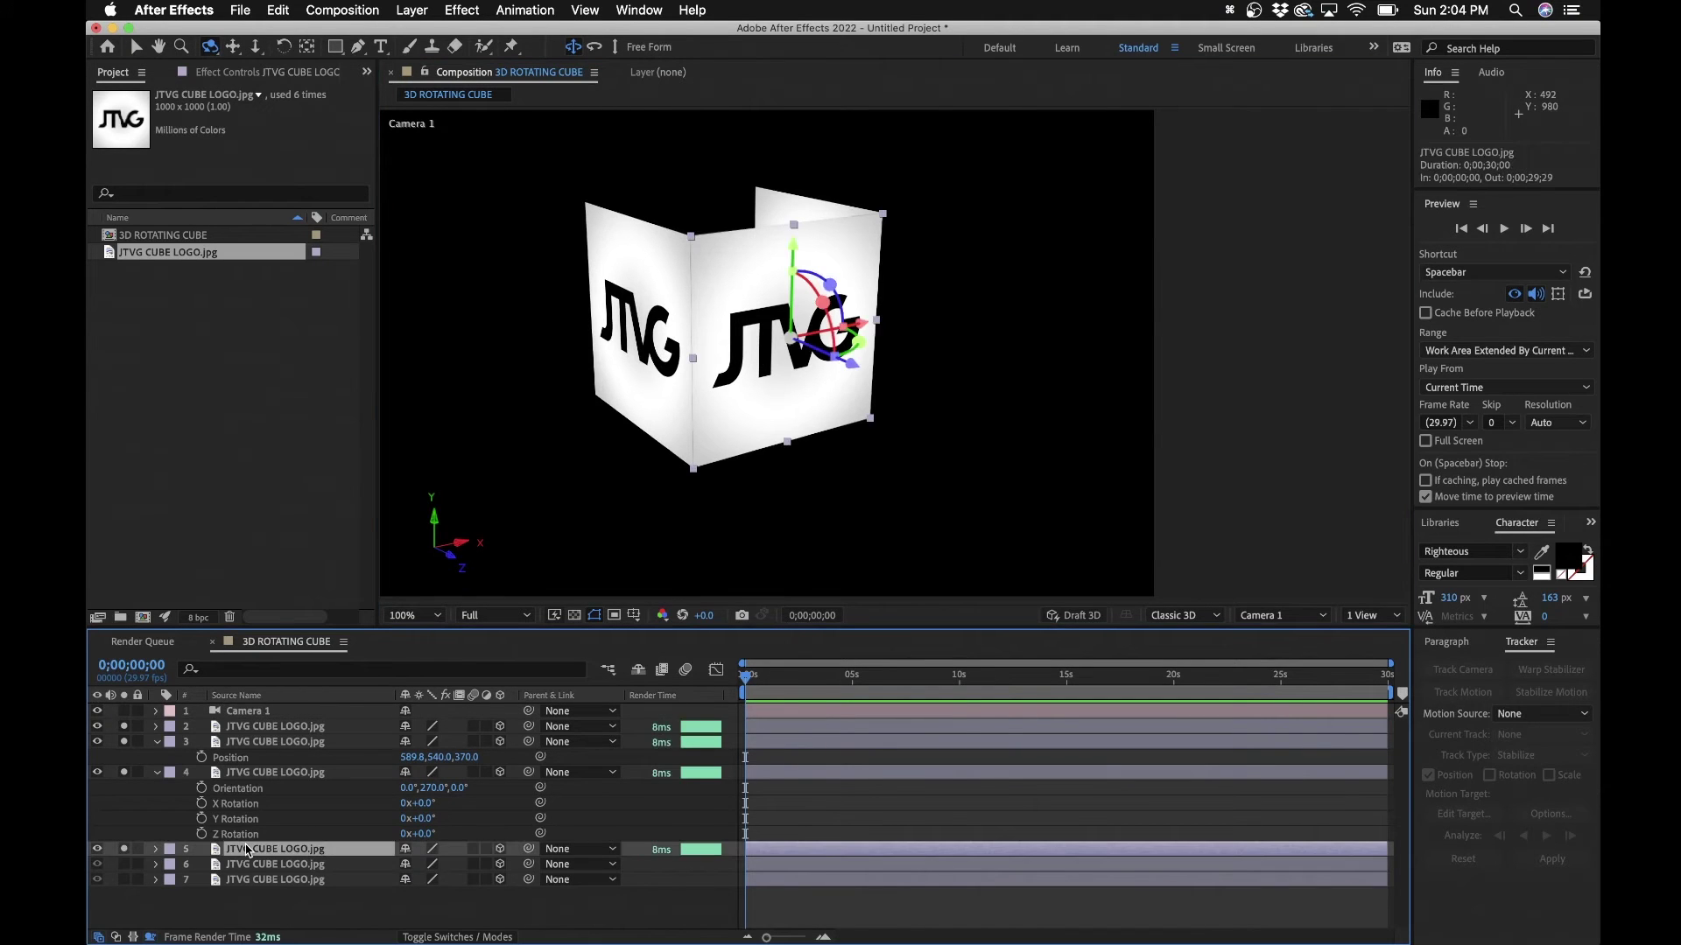
key("r")
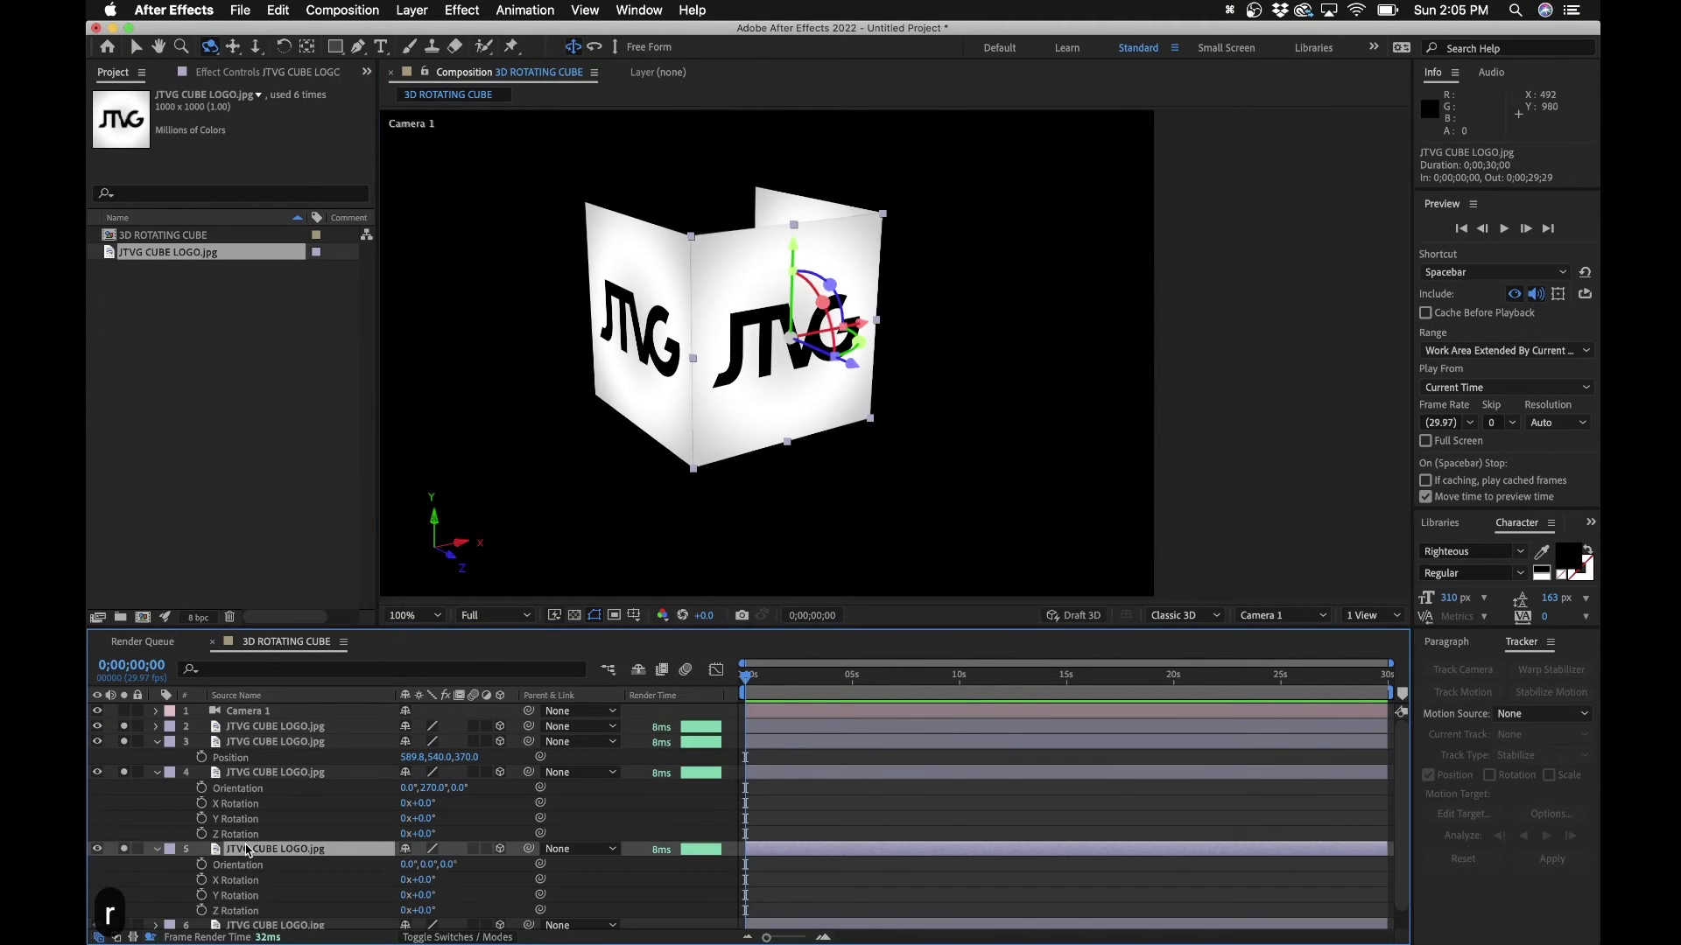
mouse_move(428, 865)
left_mouse_down()
mouse_move(627, 829)
mouse_move(435, 871)
left_mouse_up()
left_click(430, 865)
type("180")
key("Return")
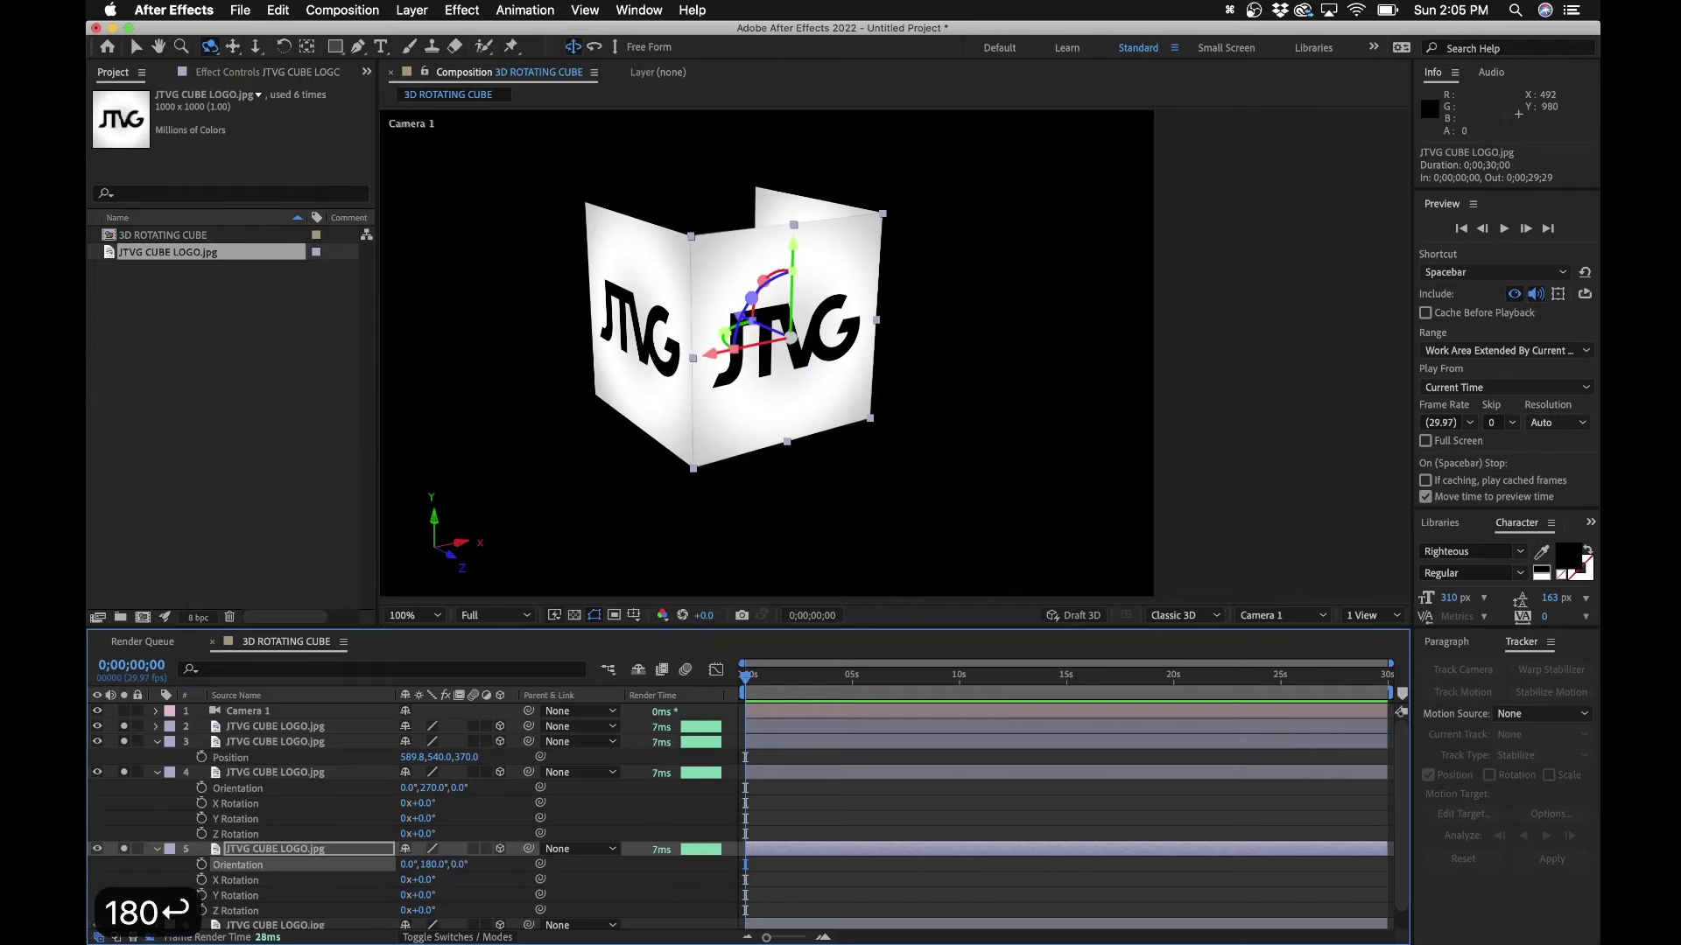
key("p")
left_click_drag(464, 866, 1098, 761)
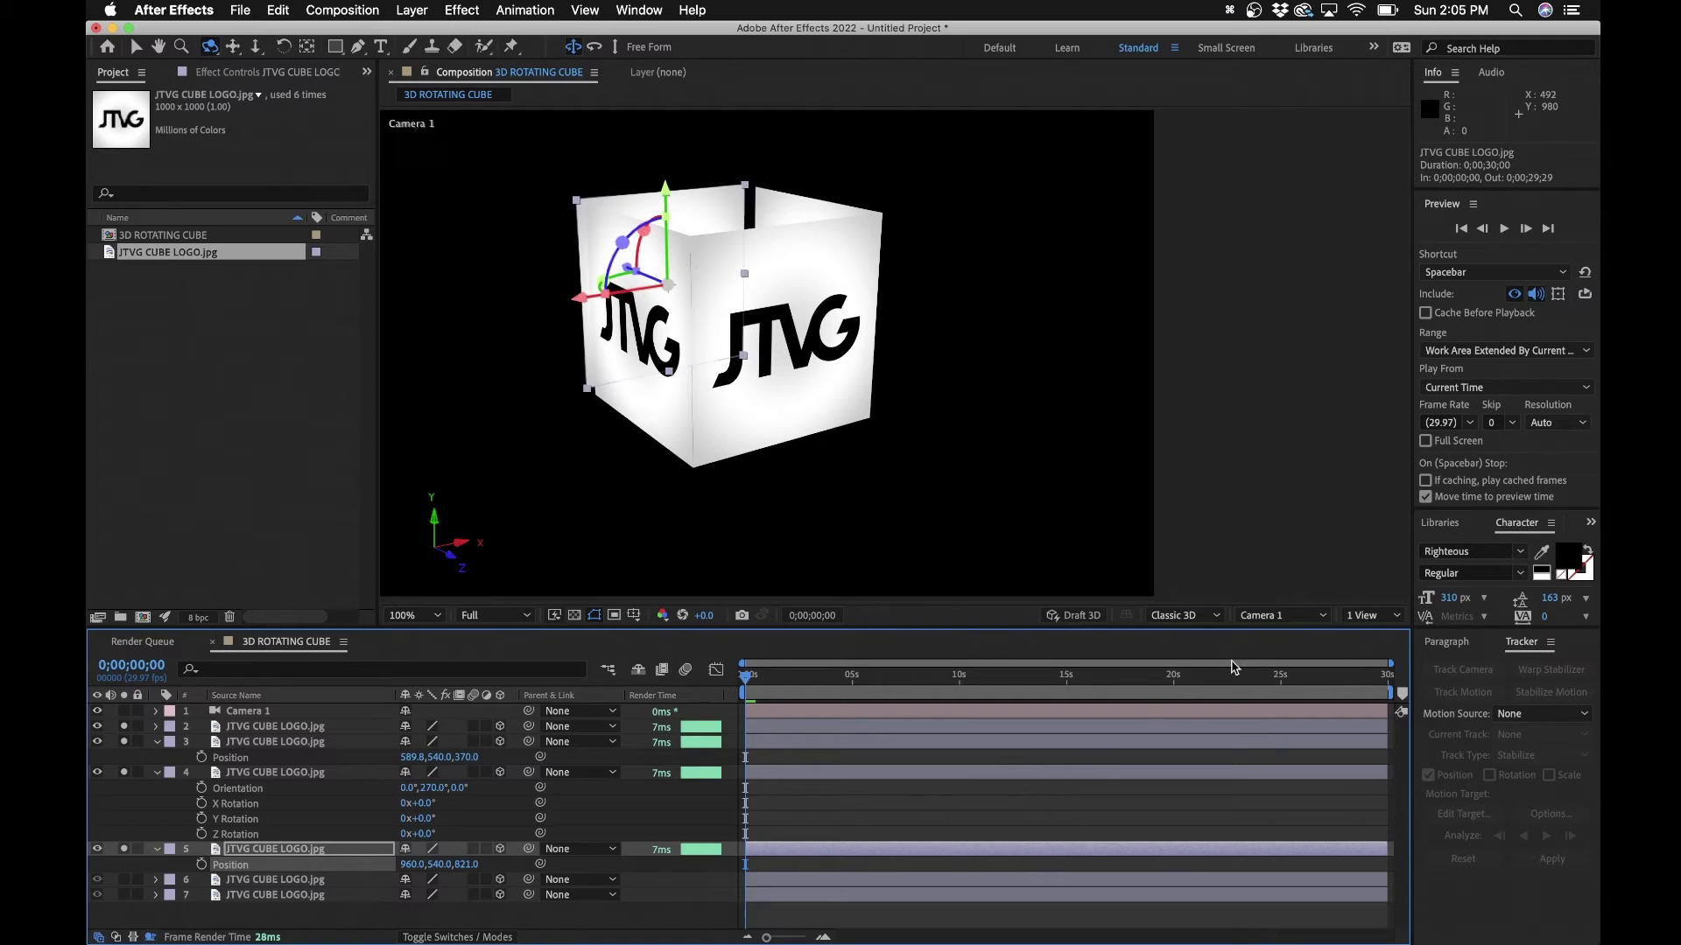
left_click(1281, 615)
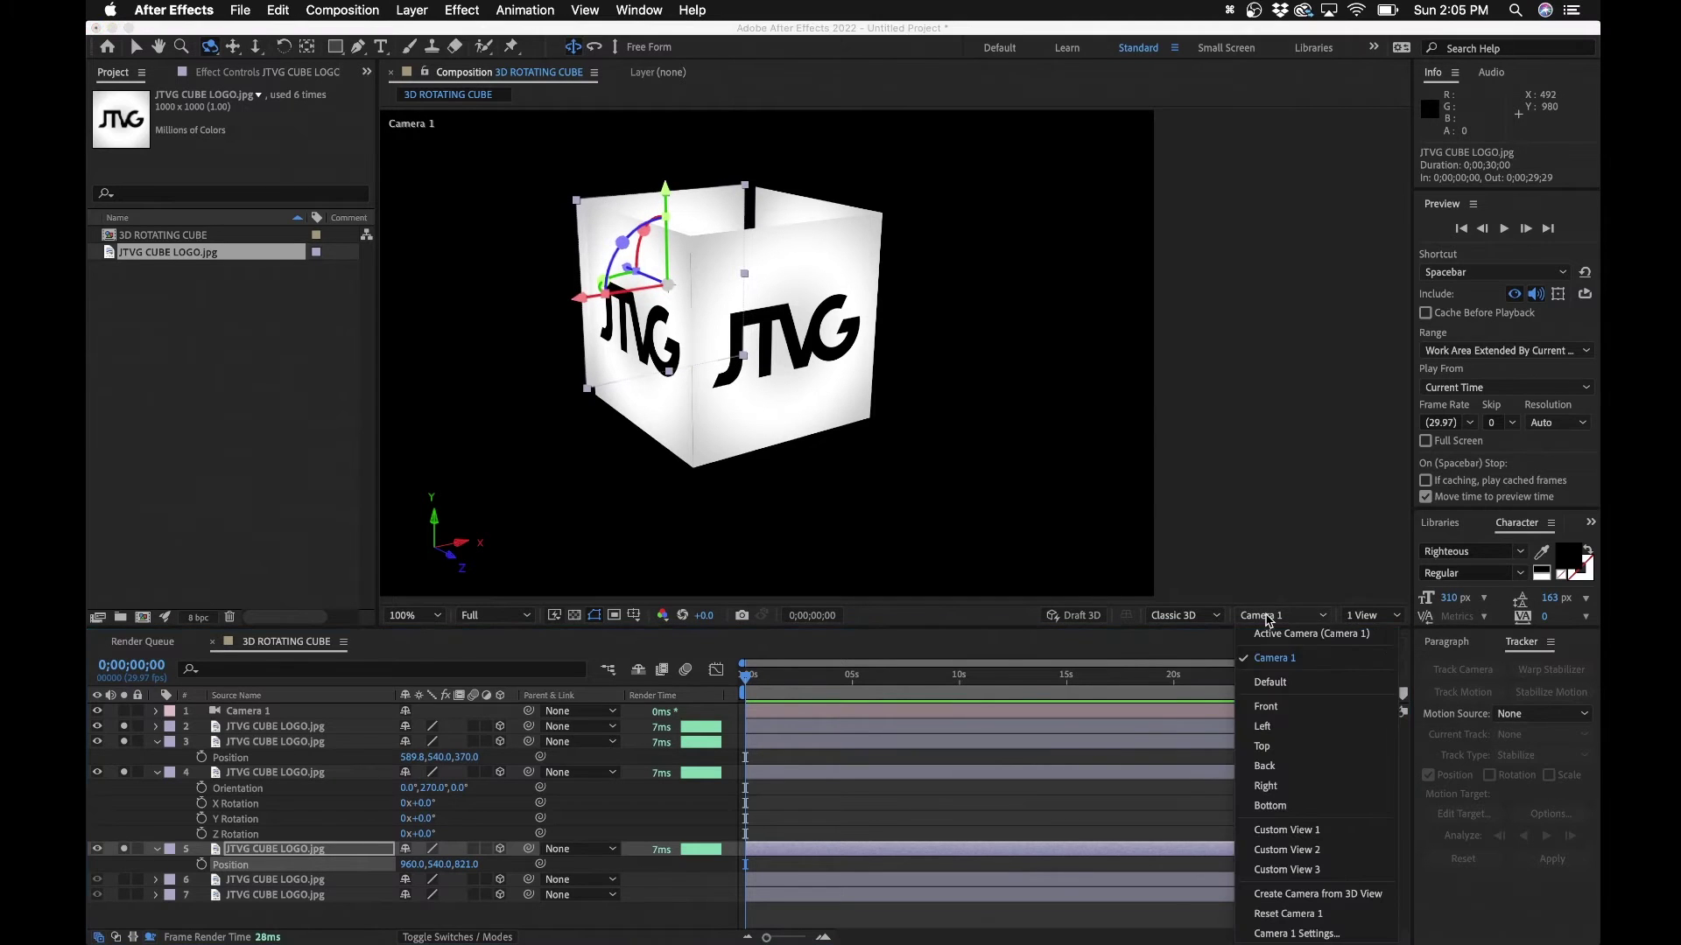
In Top view, pull layer 5 forward along Z to 741
left_click(1281, 746)
key("h")
left_click_drag(761, 233, 914, 432)
key("v")
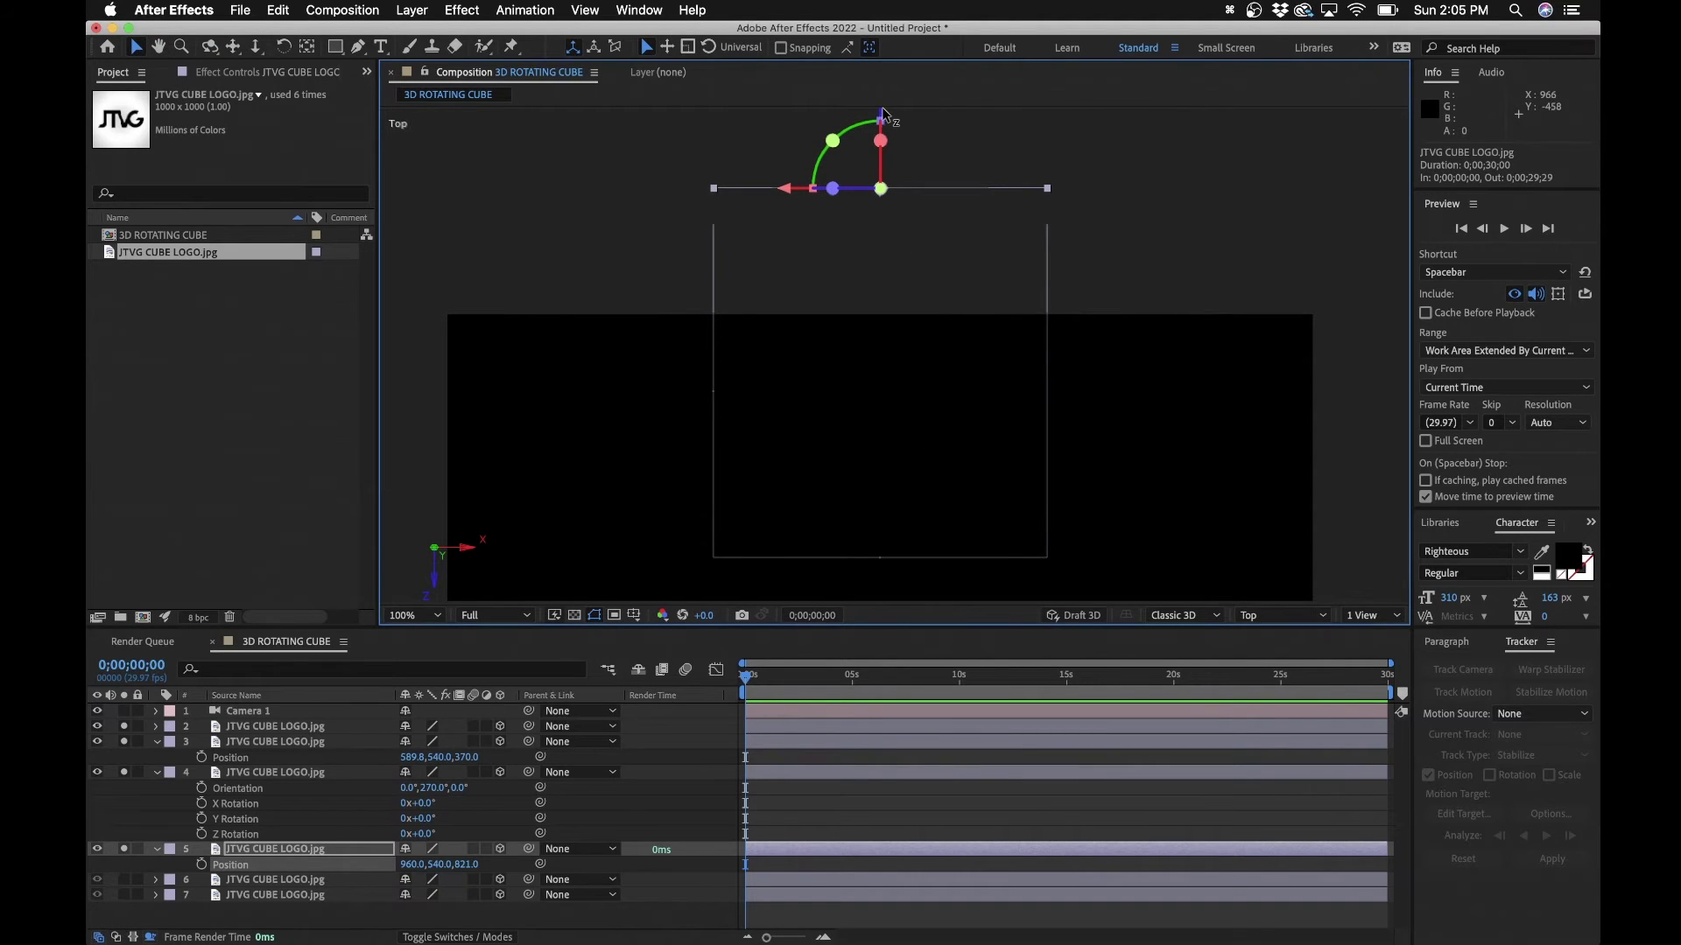
left_click_drag(882, 112, 884, 152)
Zoom the Top view to 200%, deselect, and return the viewer to Camera 1
key("z")
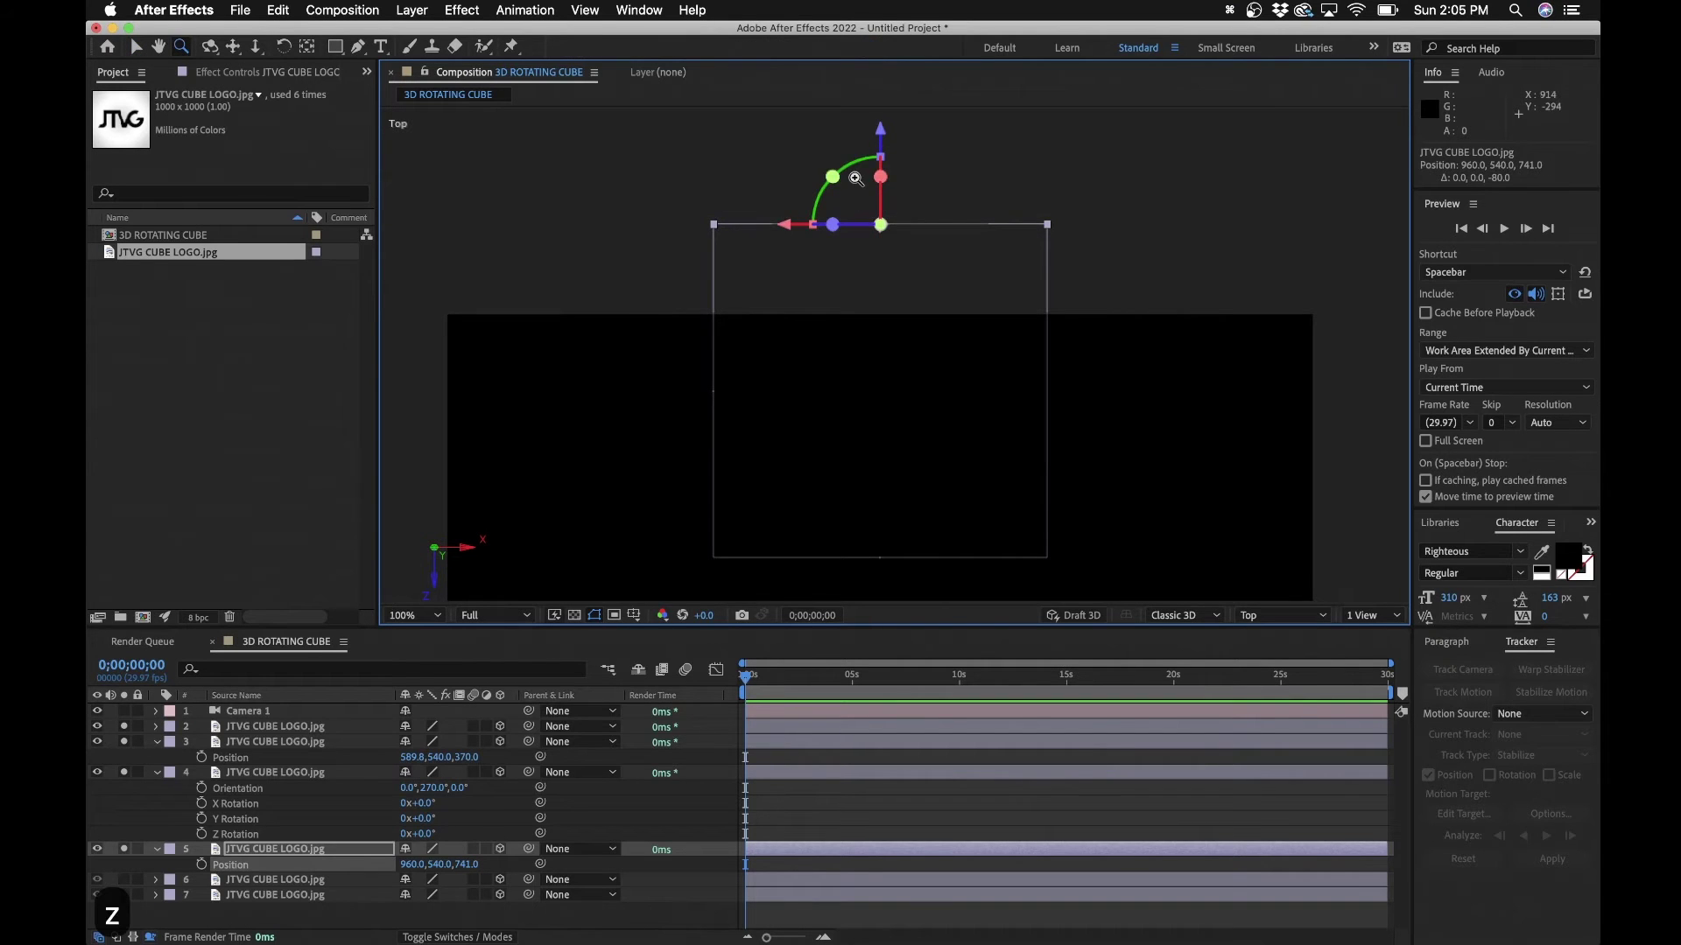
left_click(855, 178)
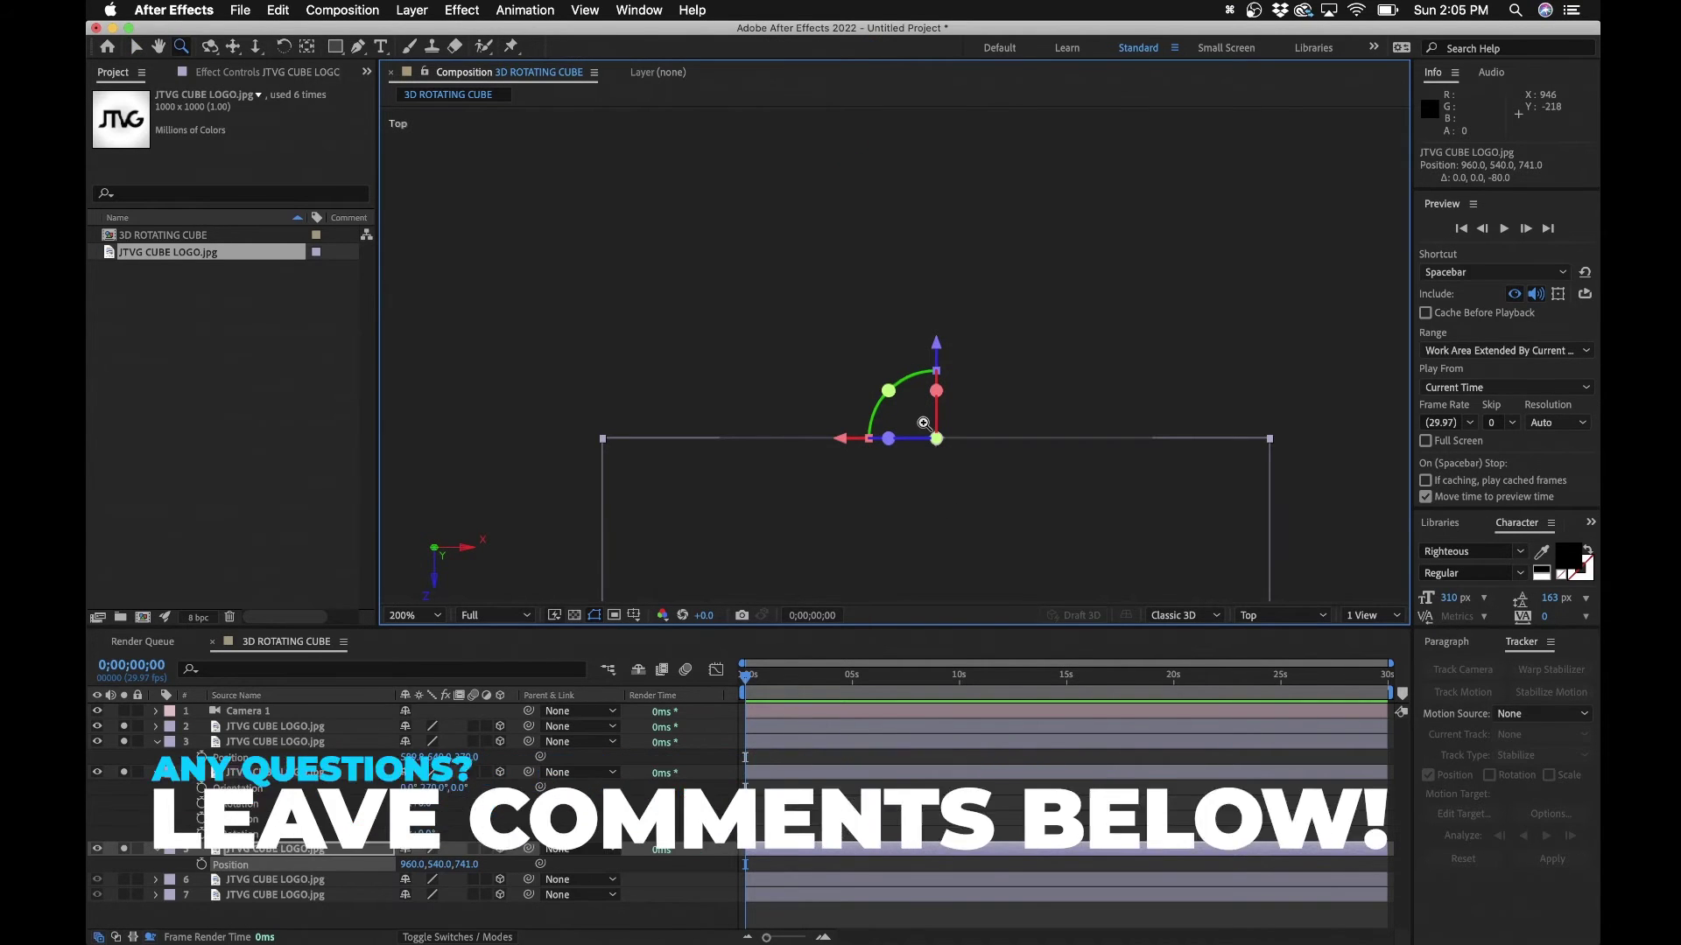
key("v")
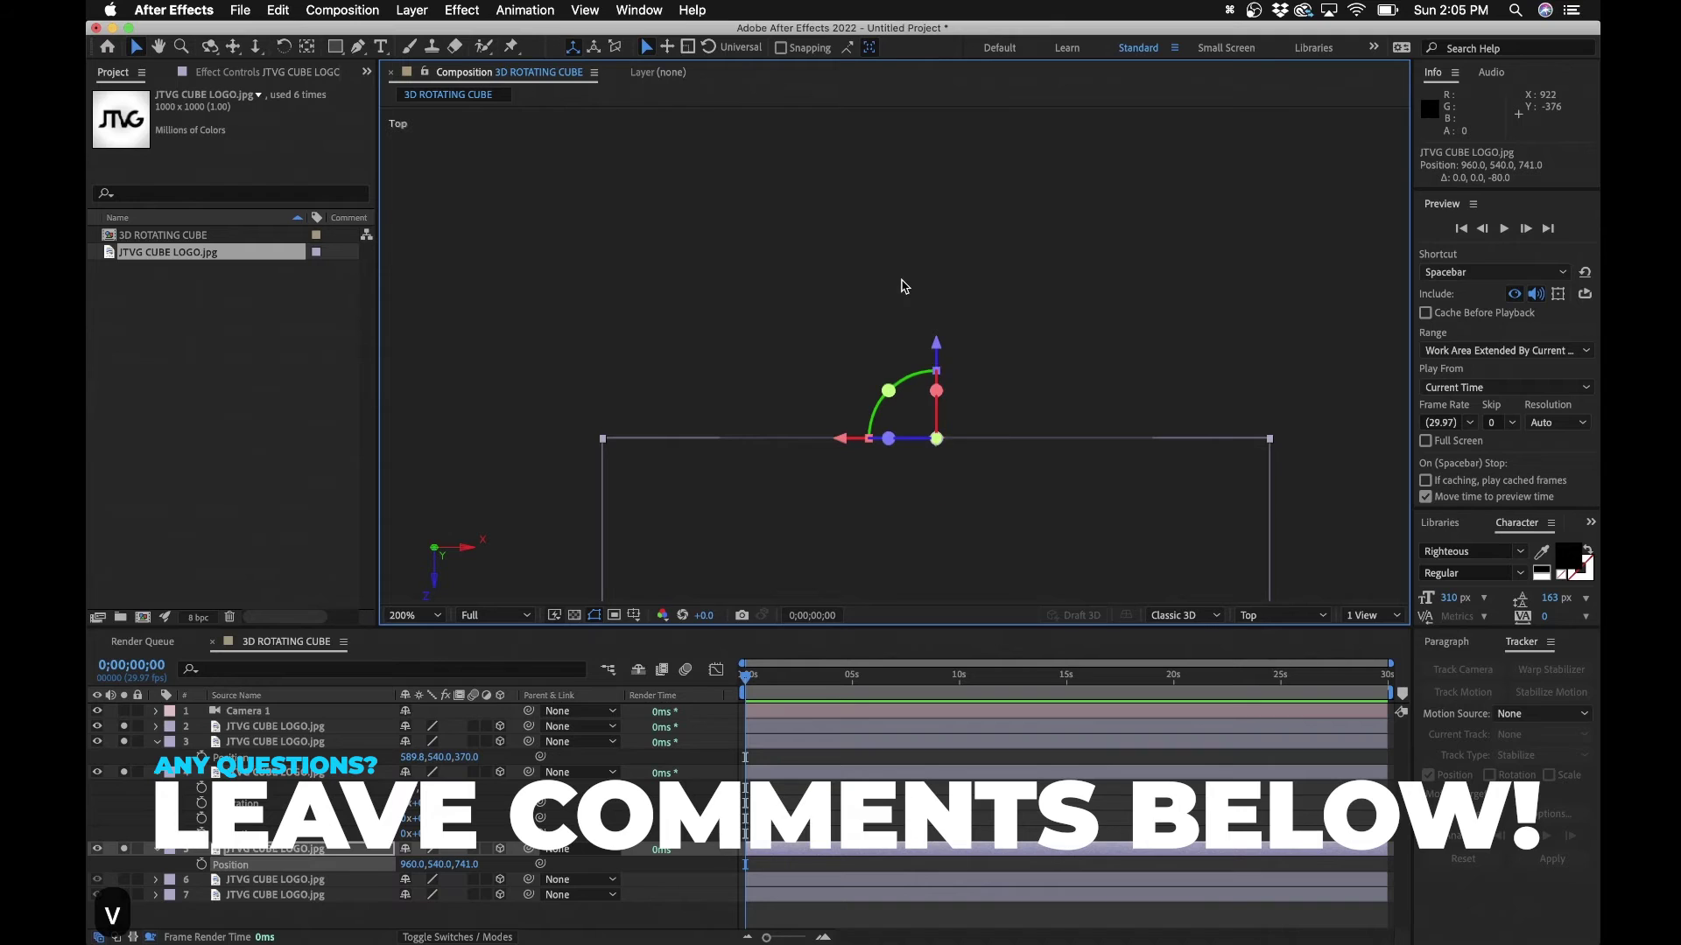
left_click(904, 286)
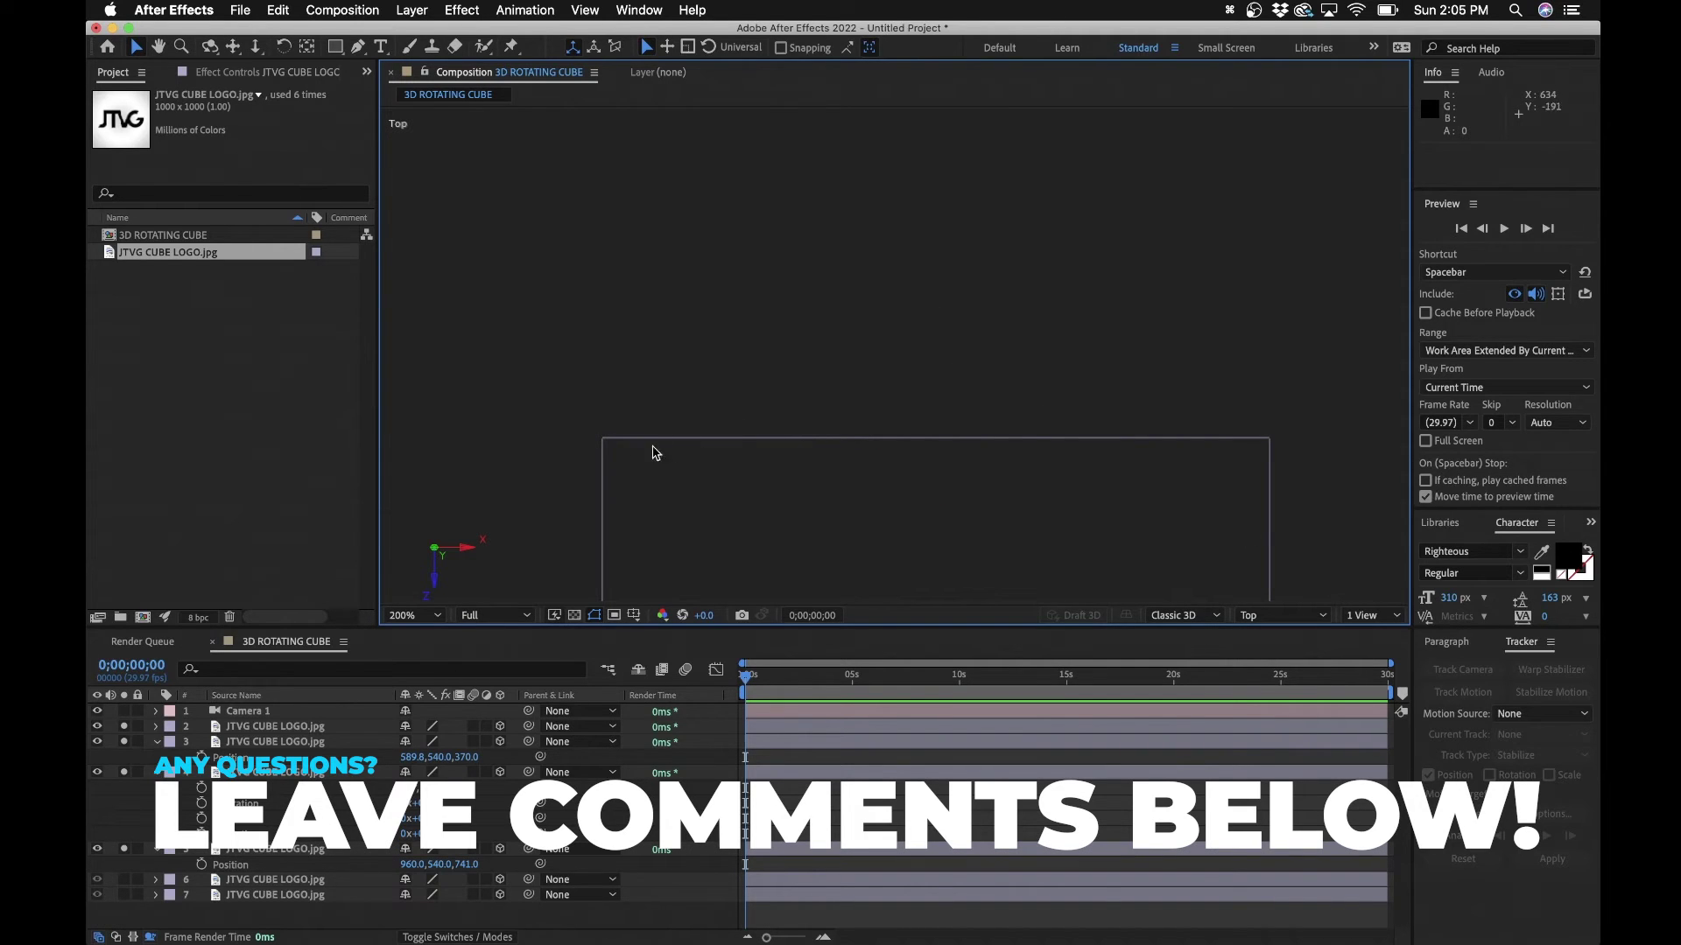
left_click(1280, 615)
left_click(1278, 656)
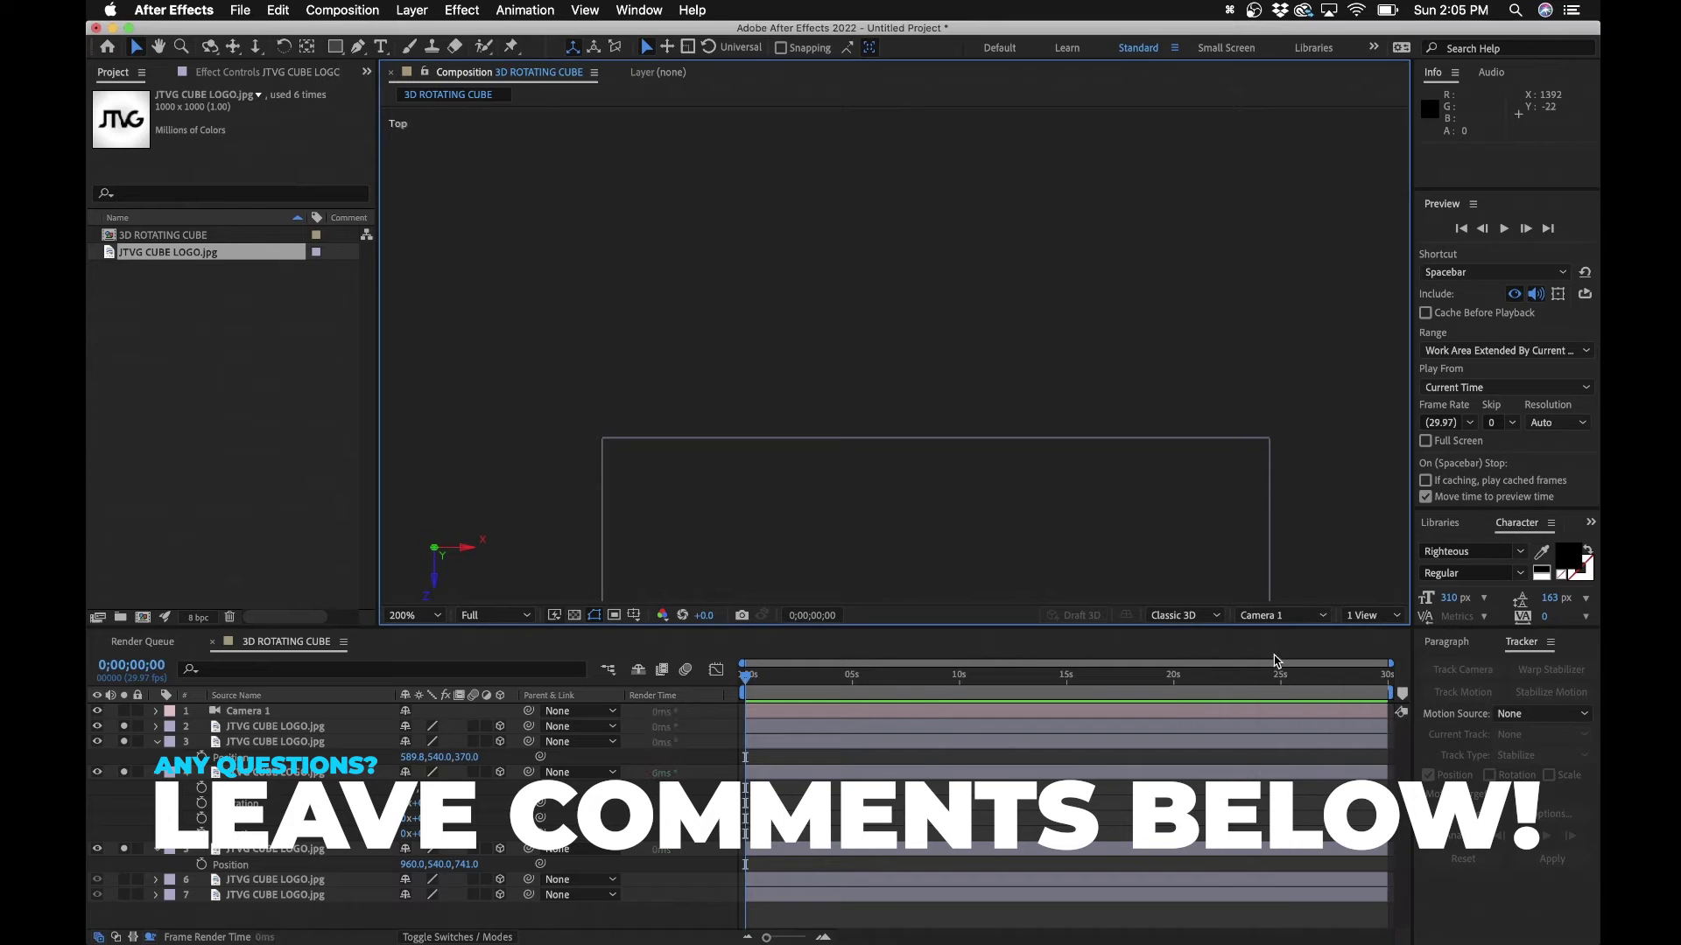
Fit the composition in the viewer, orbit Camera 1, and nudge the side face slightly
left_click(210, 47)
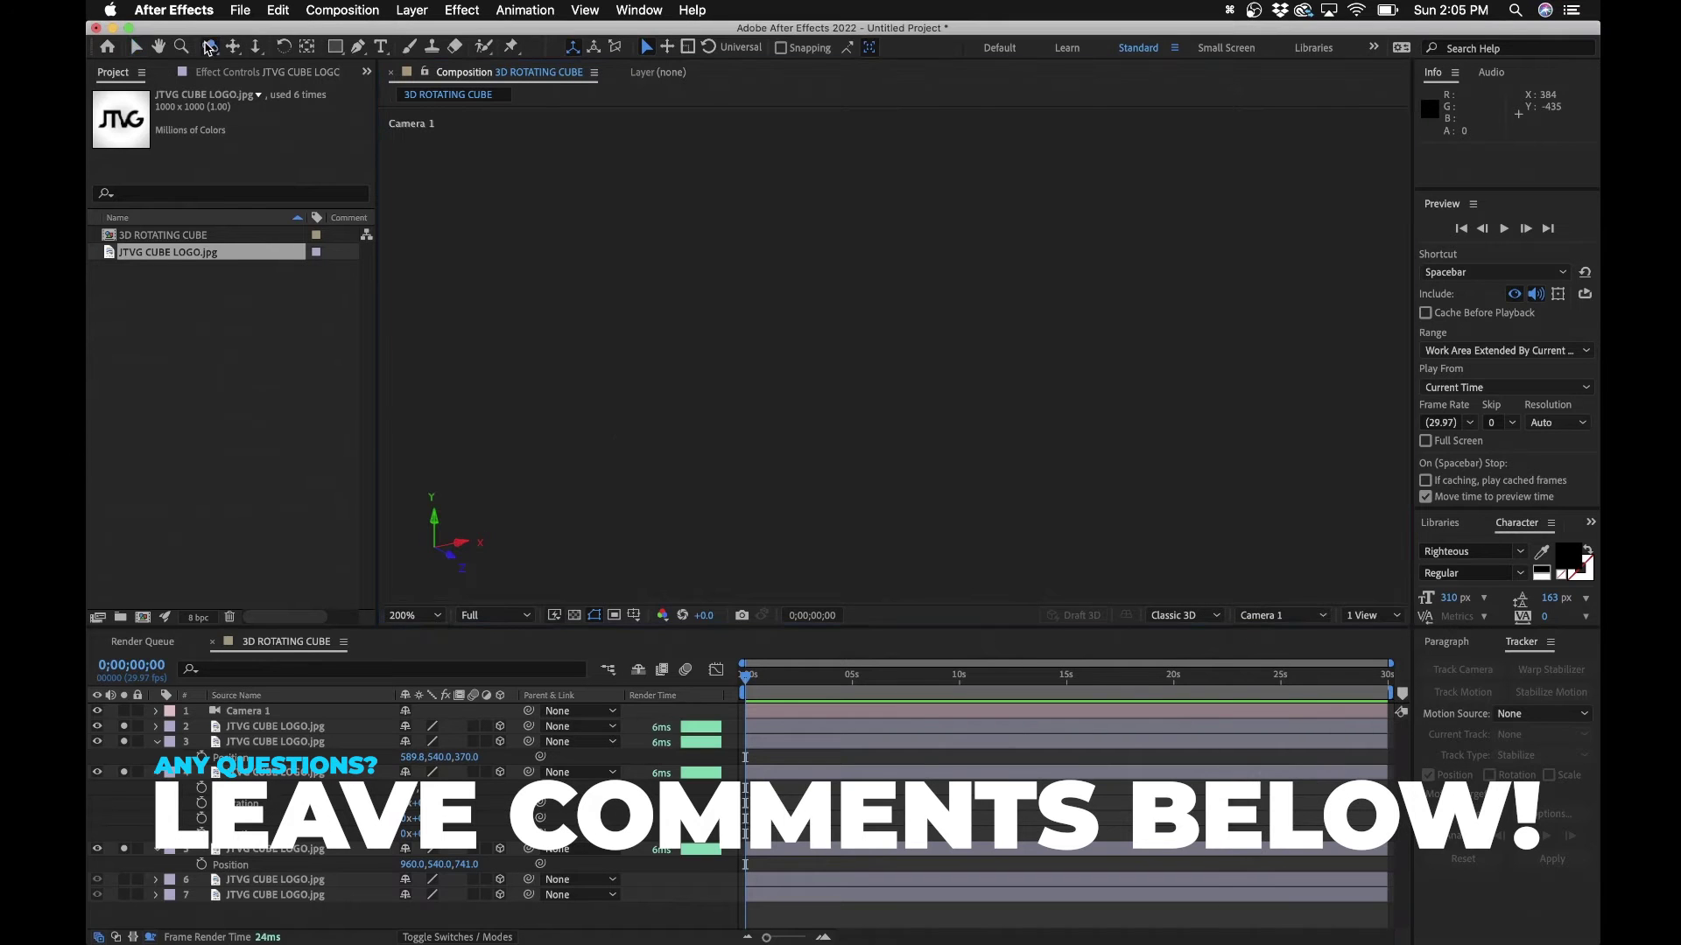
left_click(410, 615)
left_click(411, 465)
left_click_drag(1006, 263, 1047, 360)
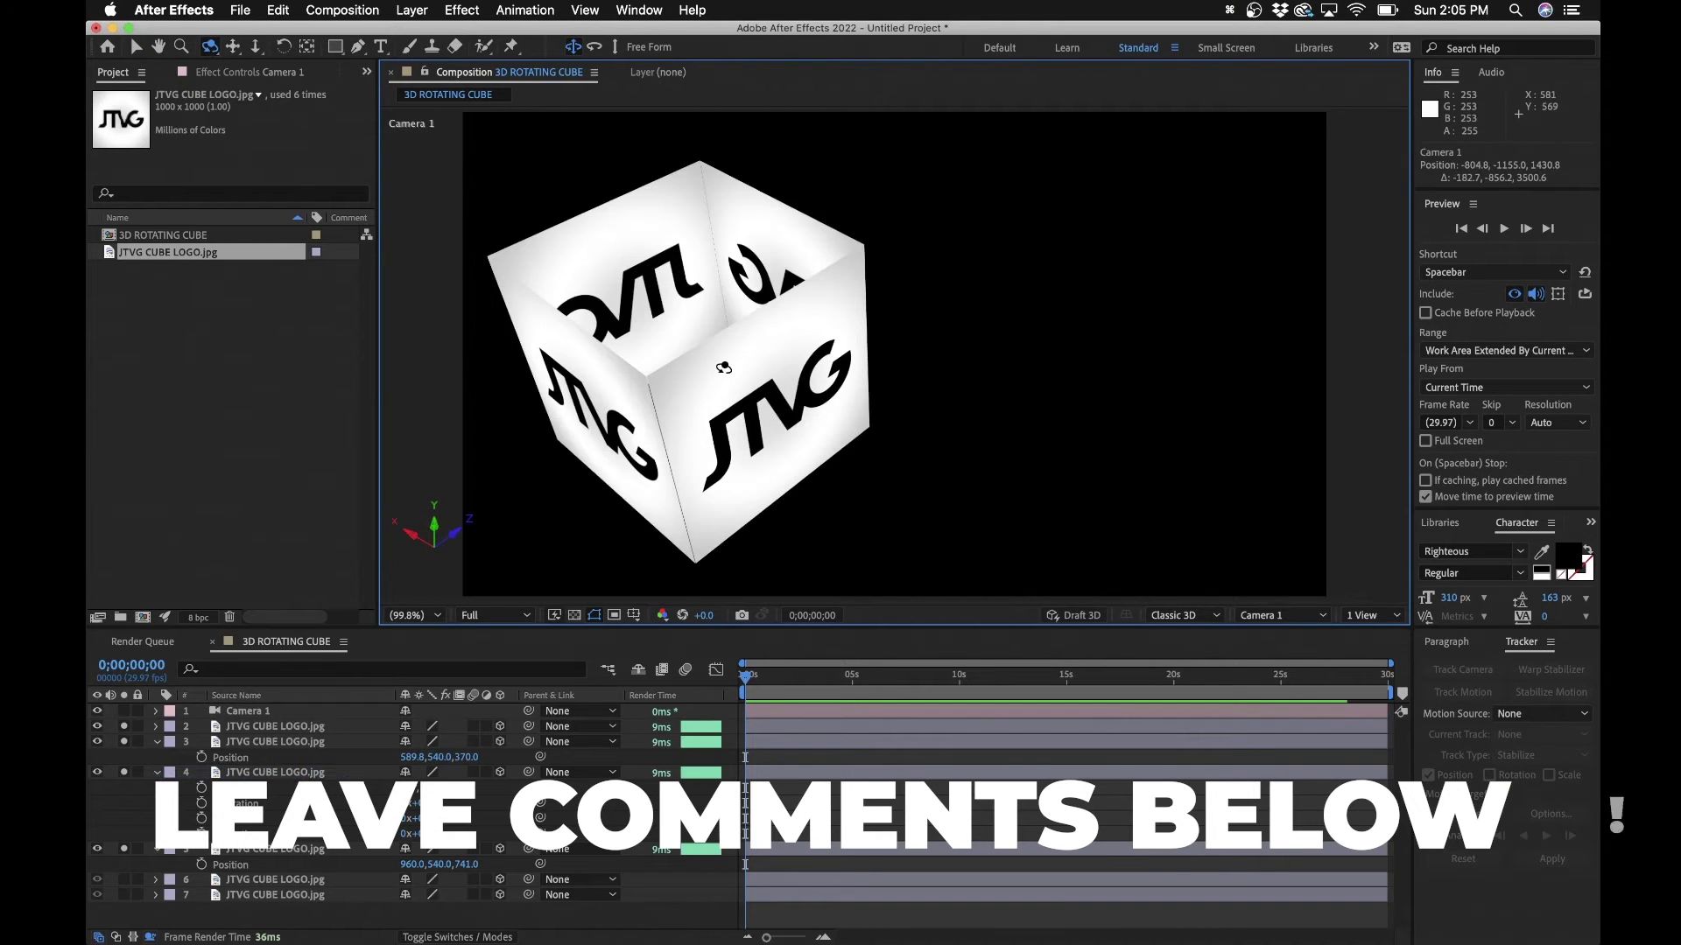
key("v")
left_click(617, 386)
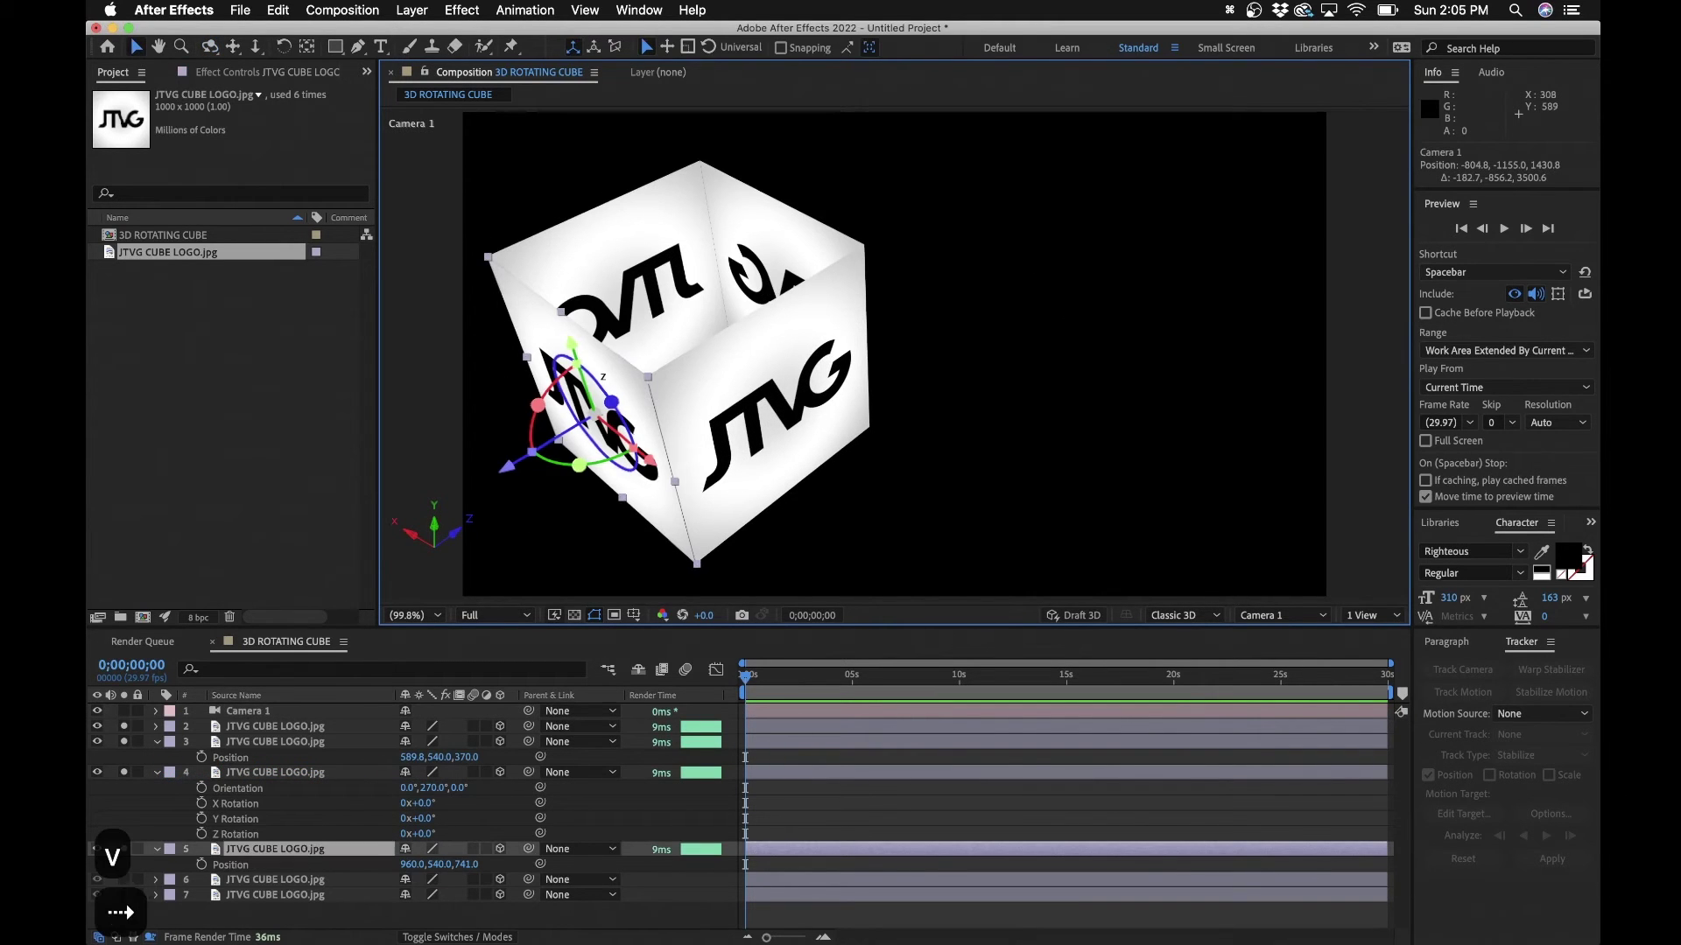
left_click_drag(618, 385, 615, 386)
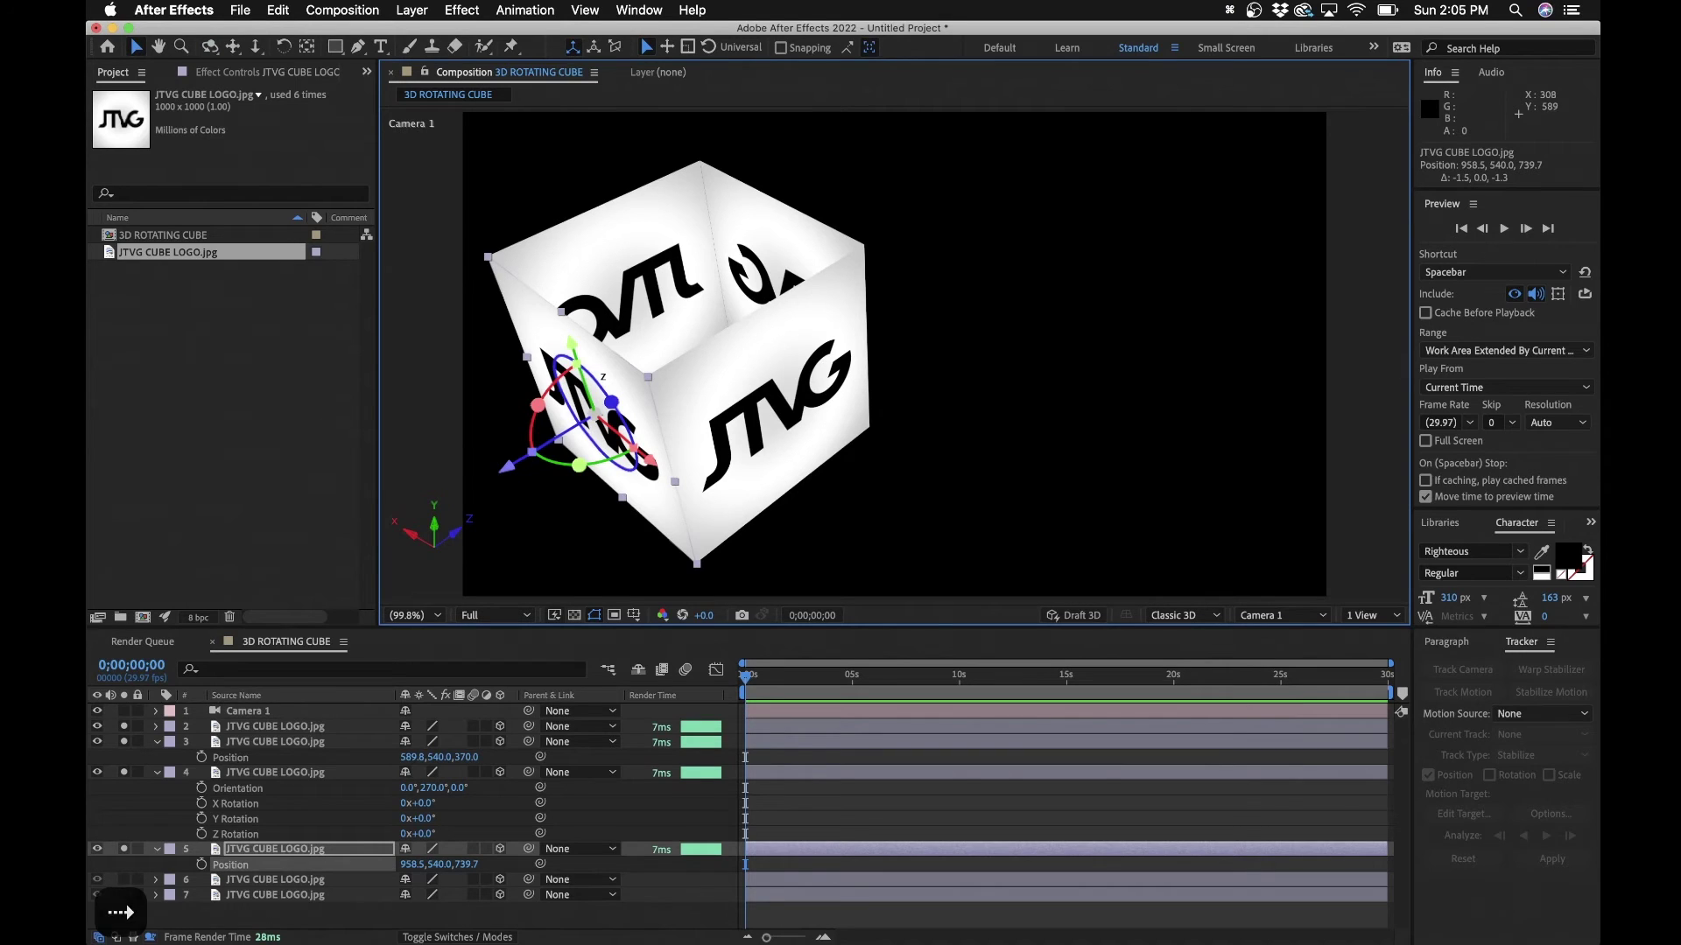
Nudge layer 5 into alignment at 960, 540, 738.3 and orbit to view the cube from above
key("c")
left_click_drag(643, 527, 779, 470)
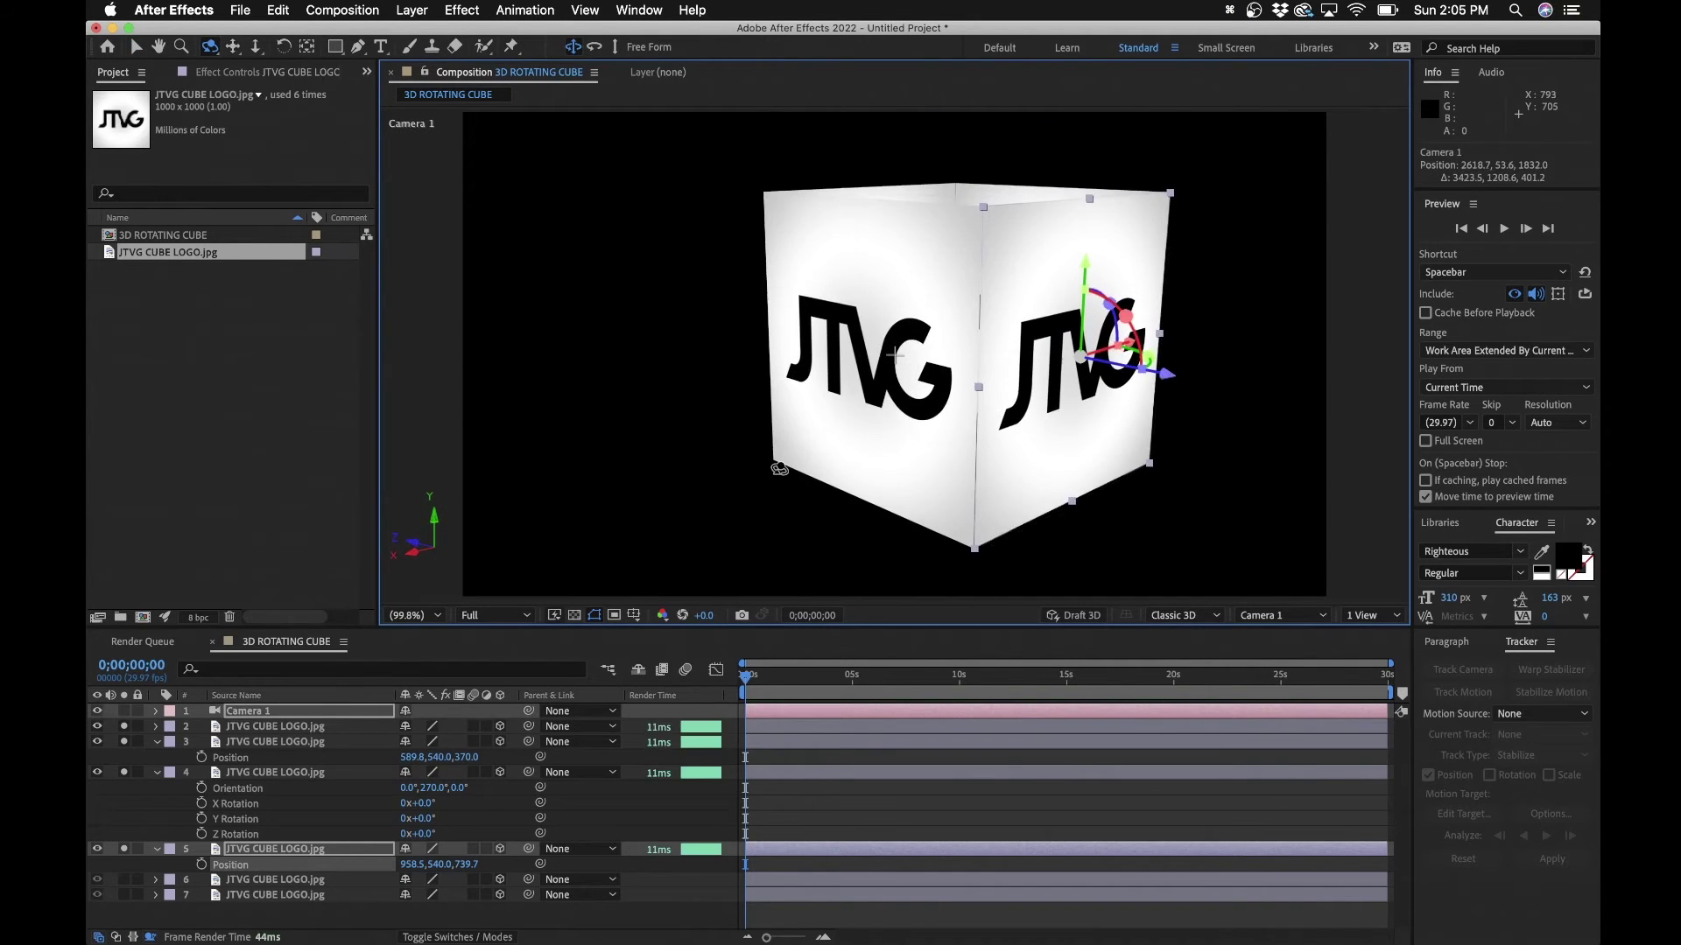
left_click(843, 795)
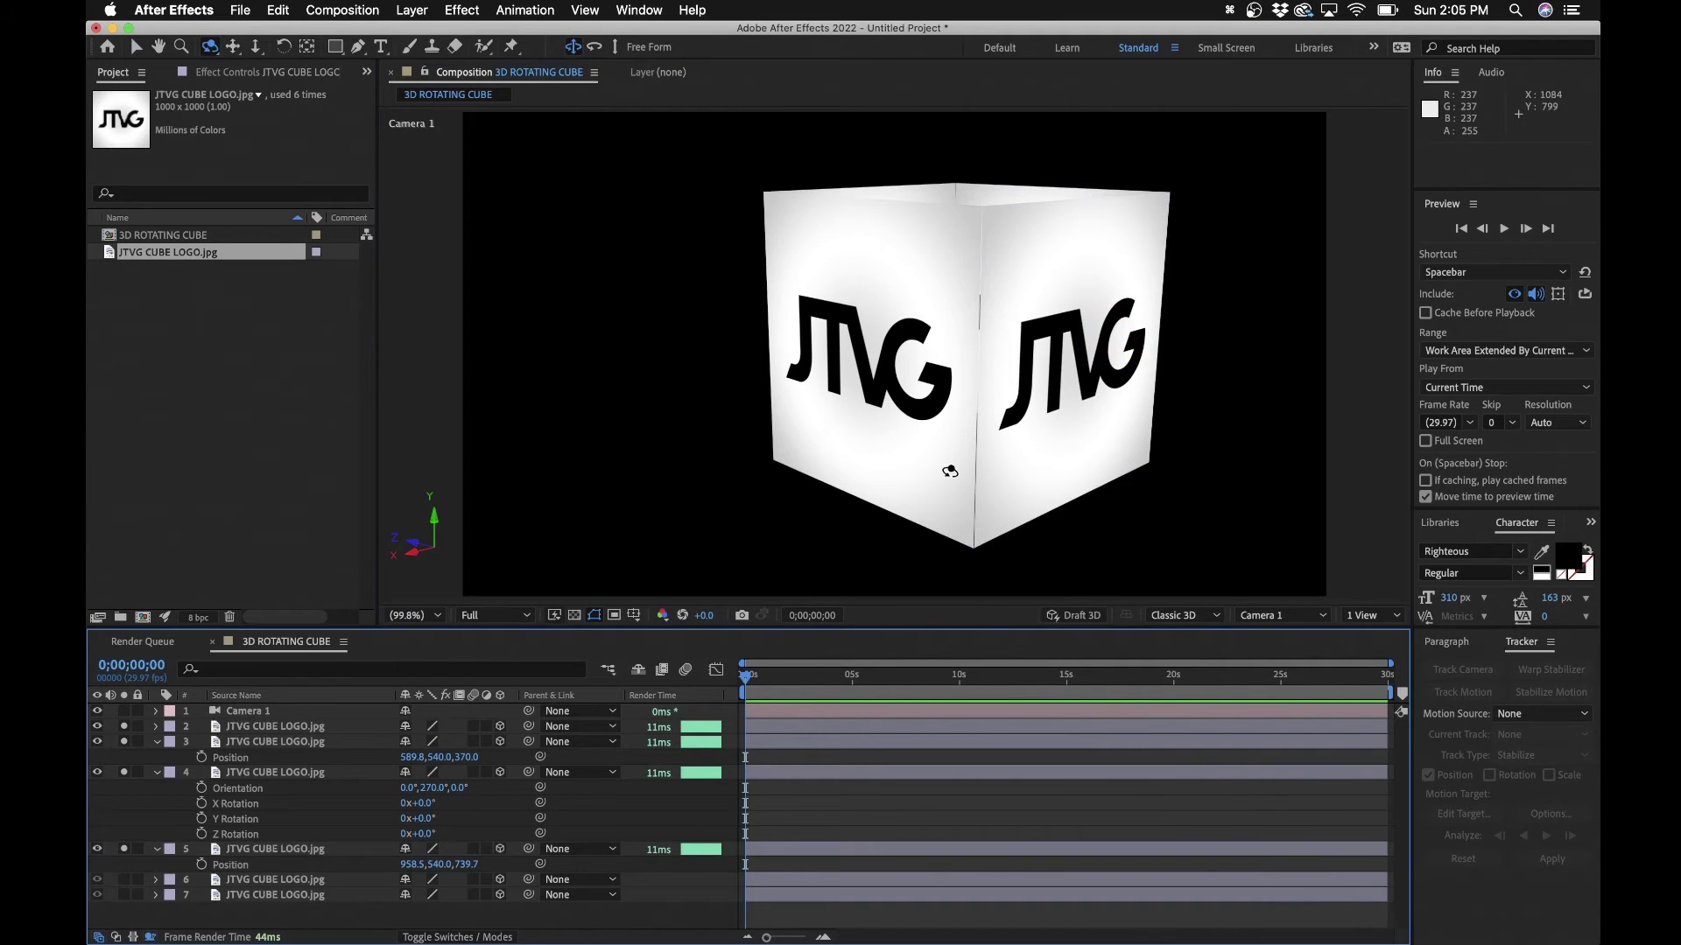
key("v")
left_click_drag(1022, 422, 1026, 423)
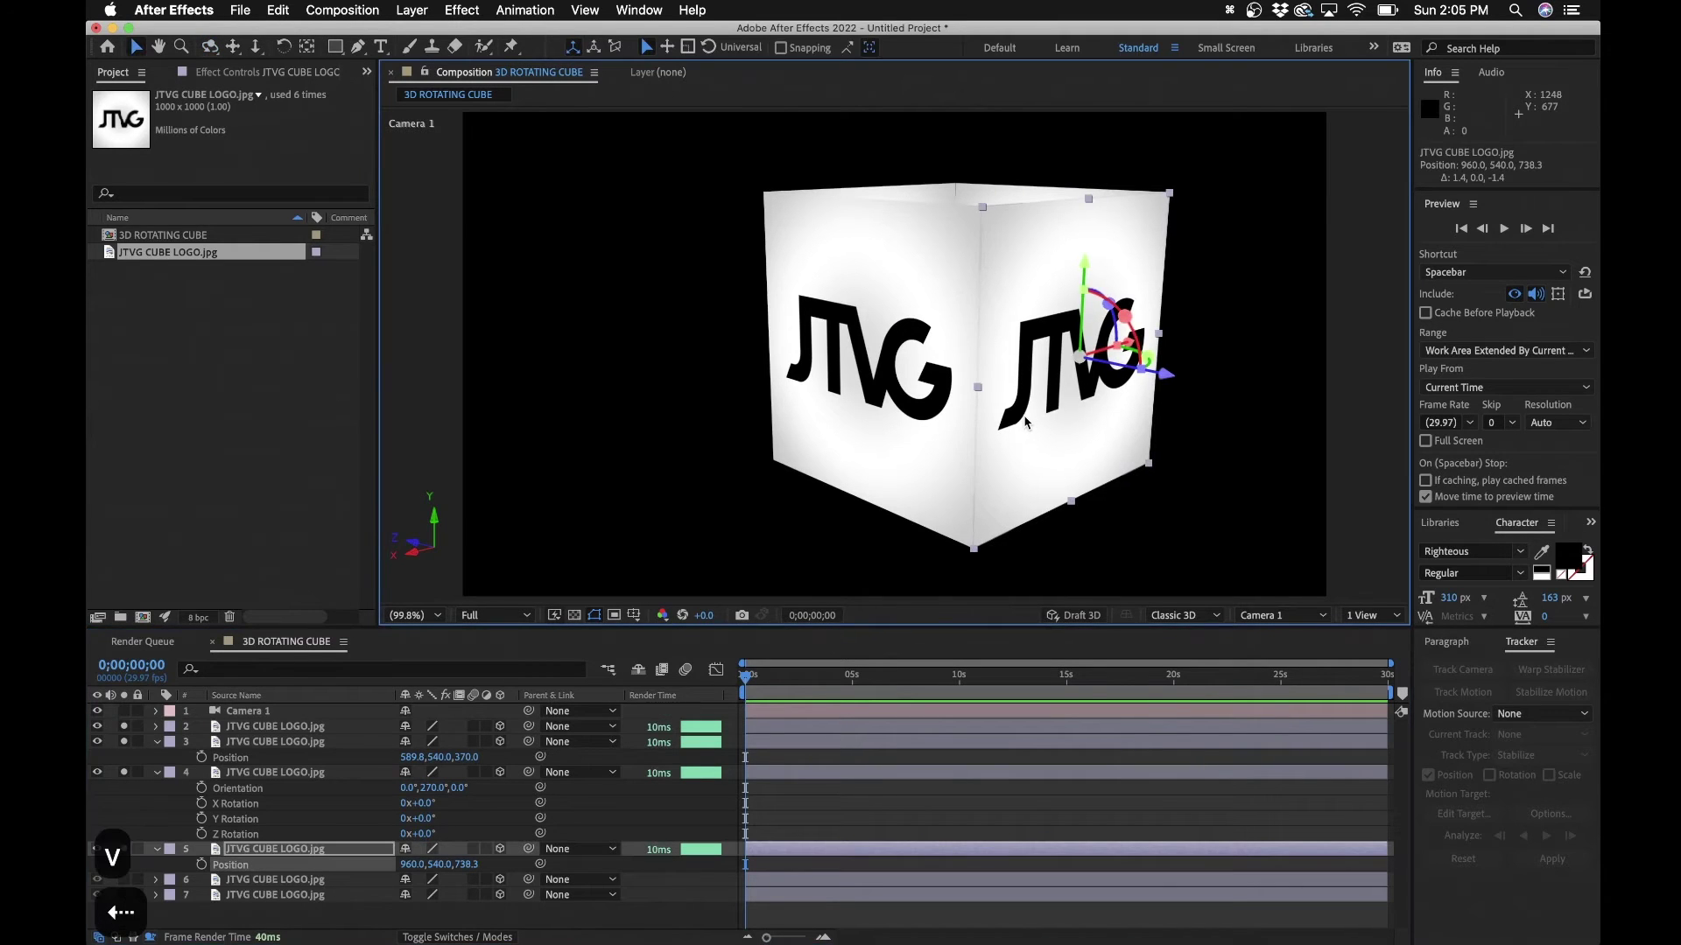
left_click(902, 809)
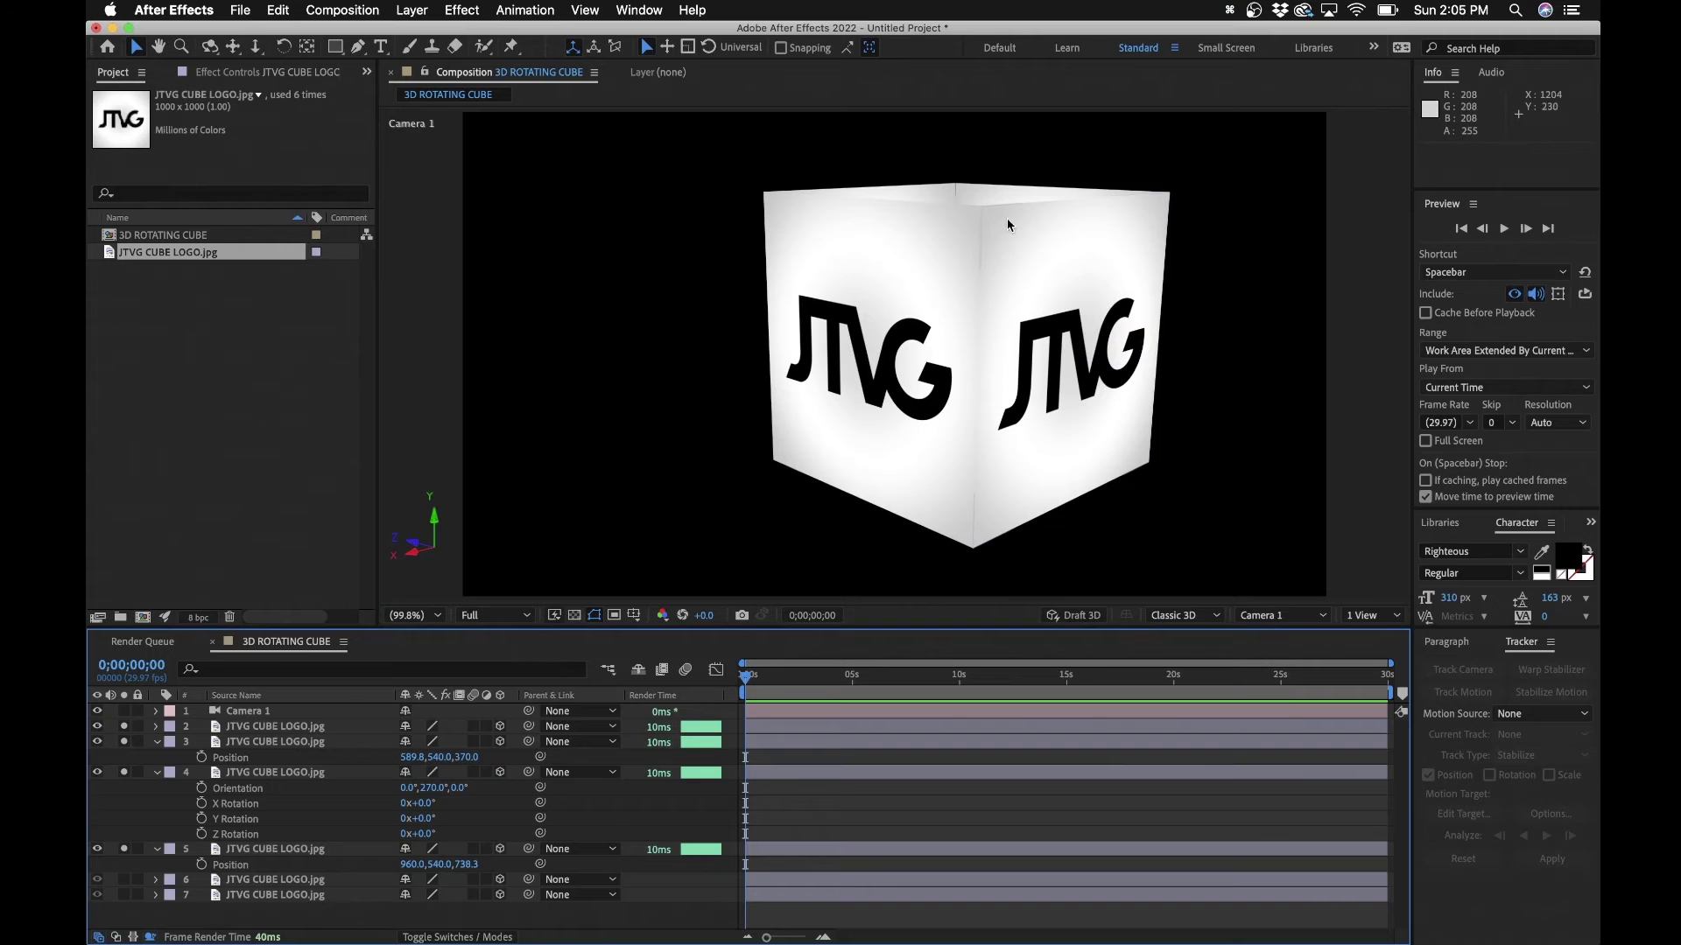
left_click(210, 48)
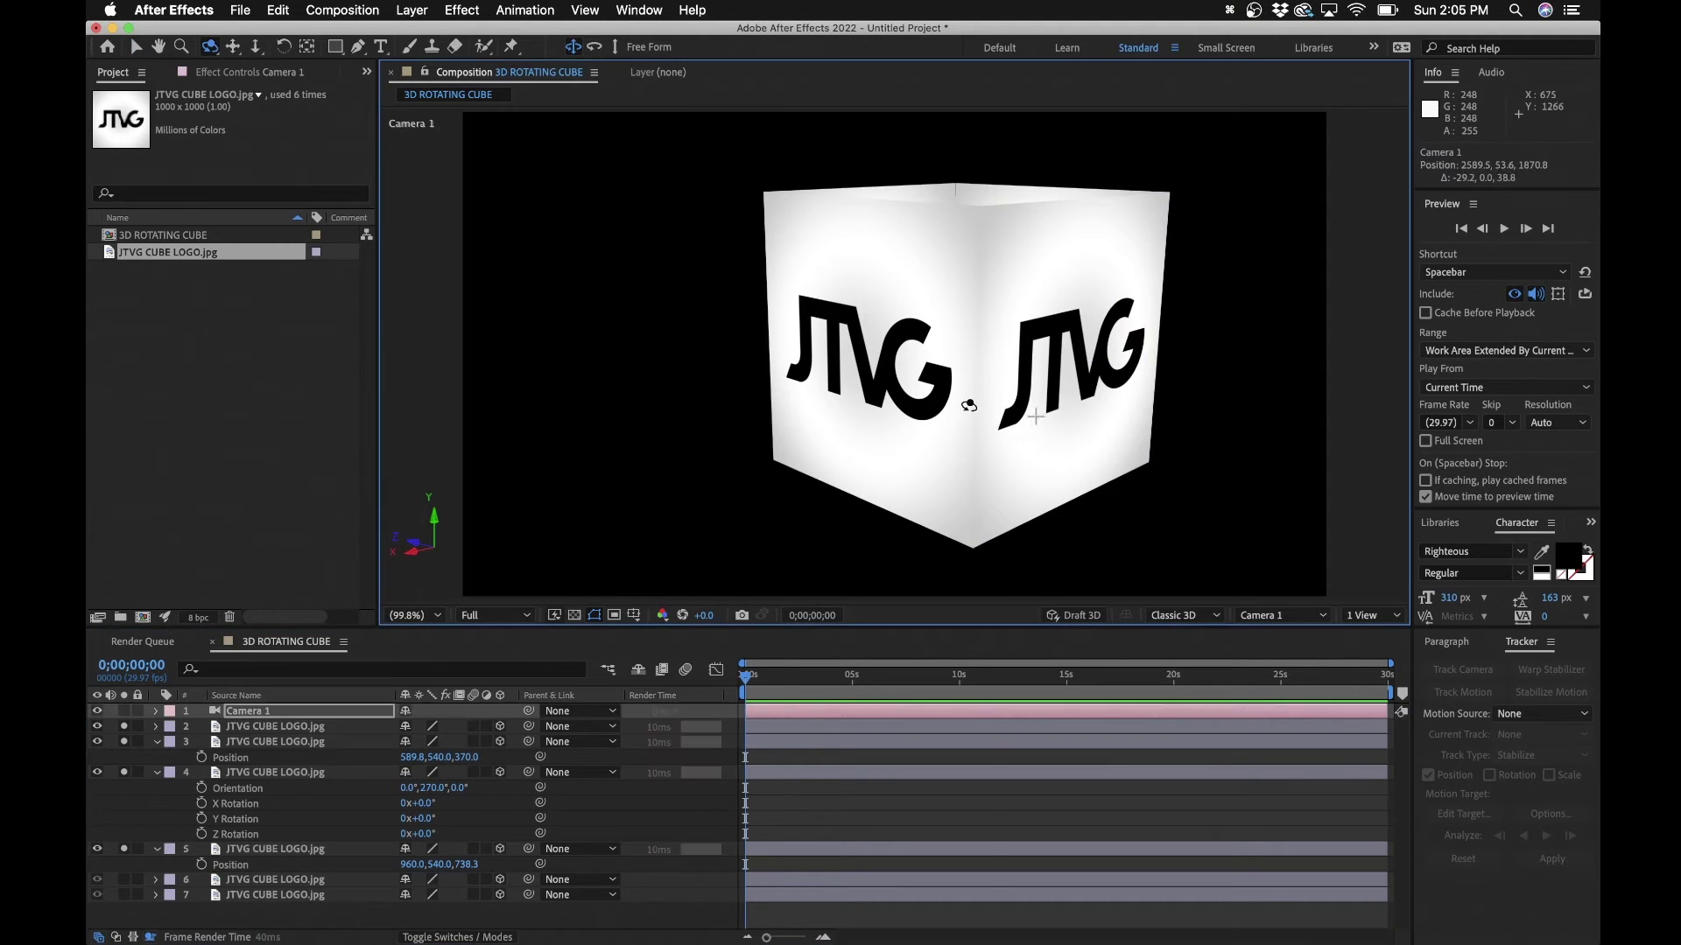
left_click_drag(968, 367, 788, 490)
Make layer 6 visible and set its Orientation X to 90°
left_click(124, 879)
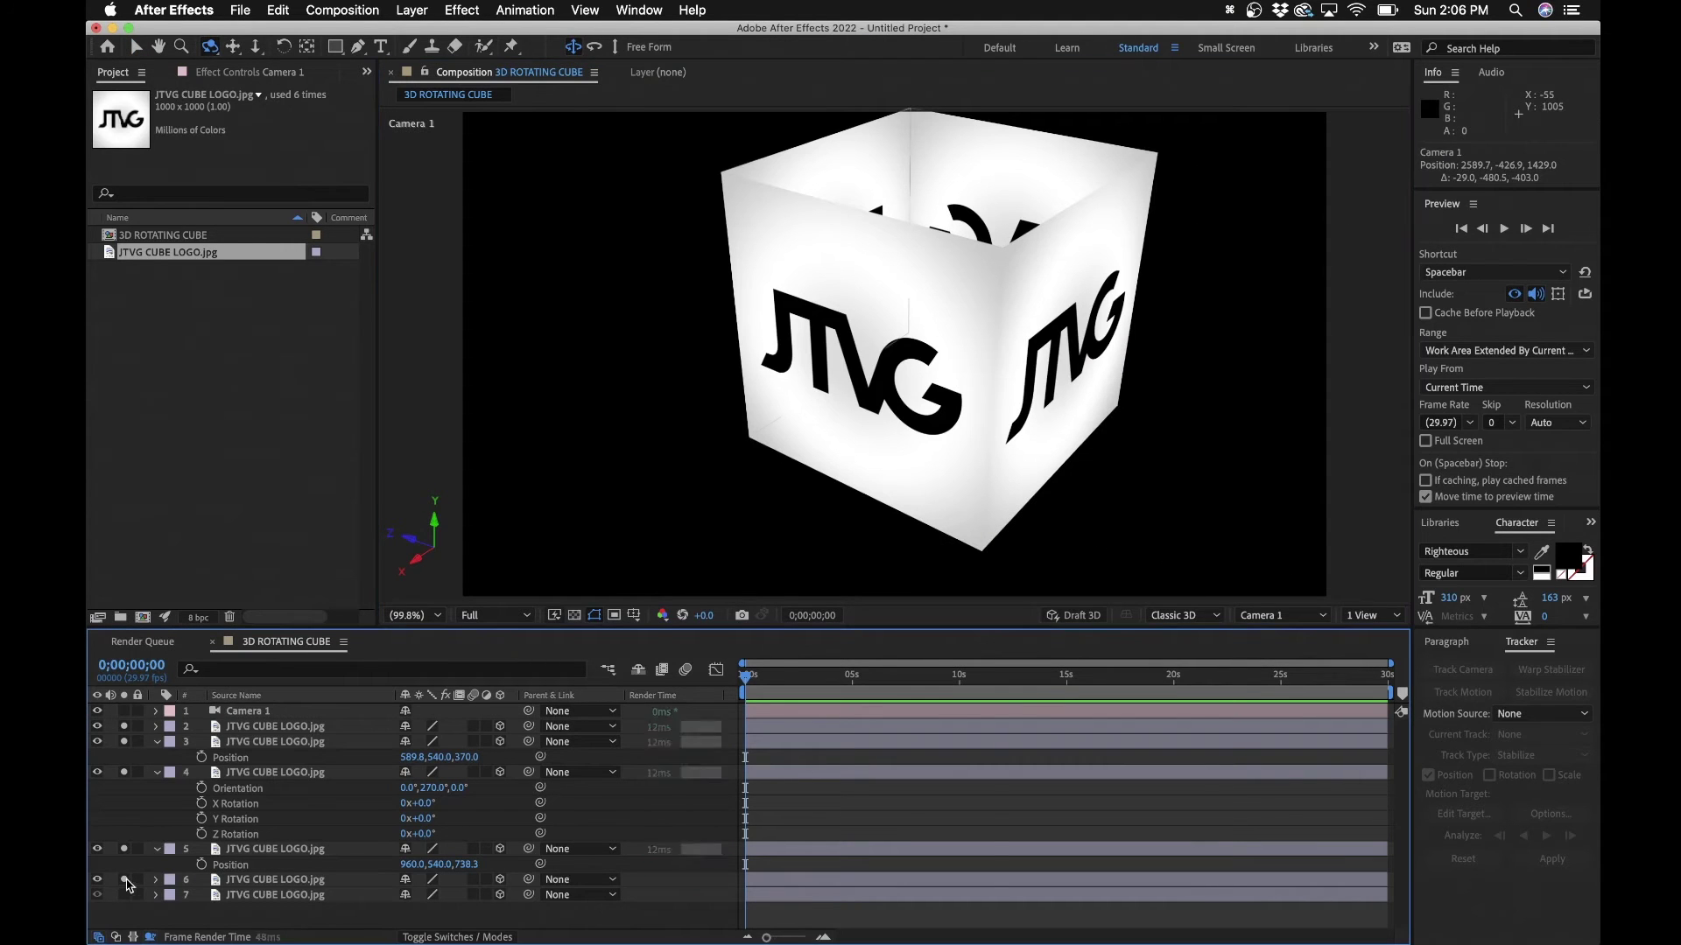
left_click(293, 880)
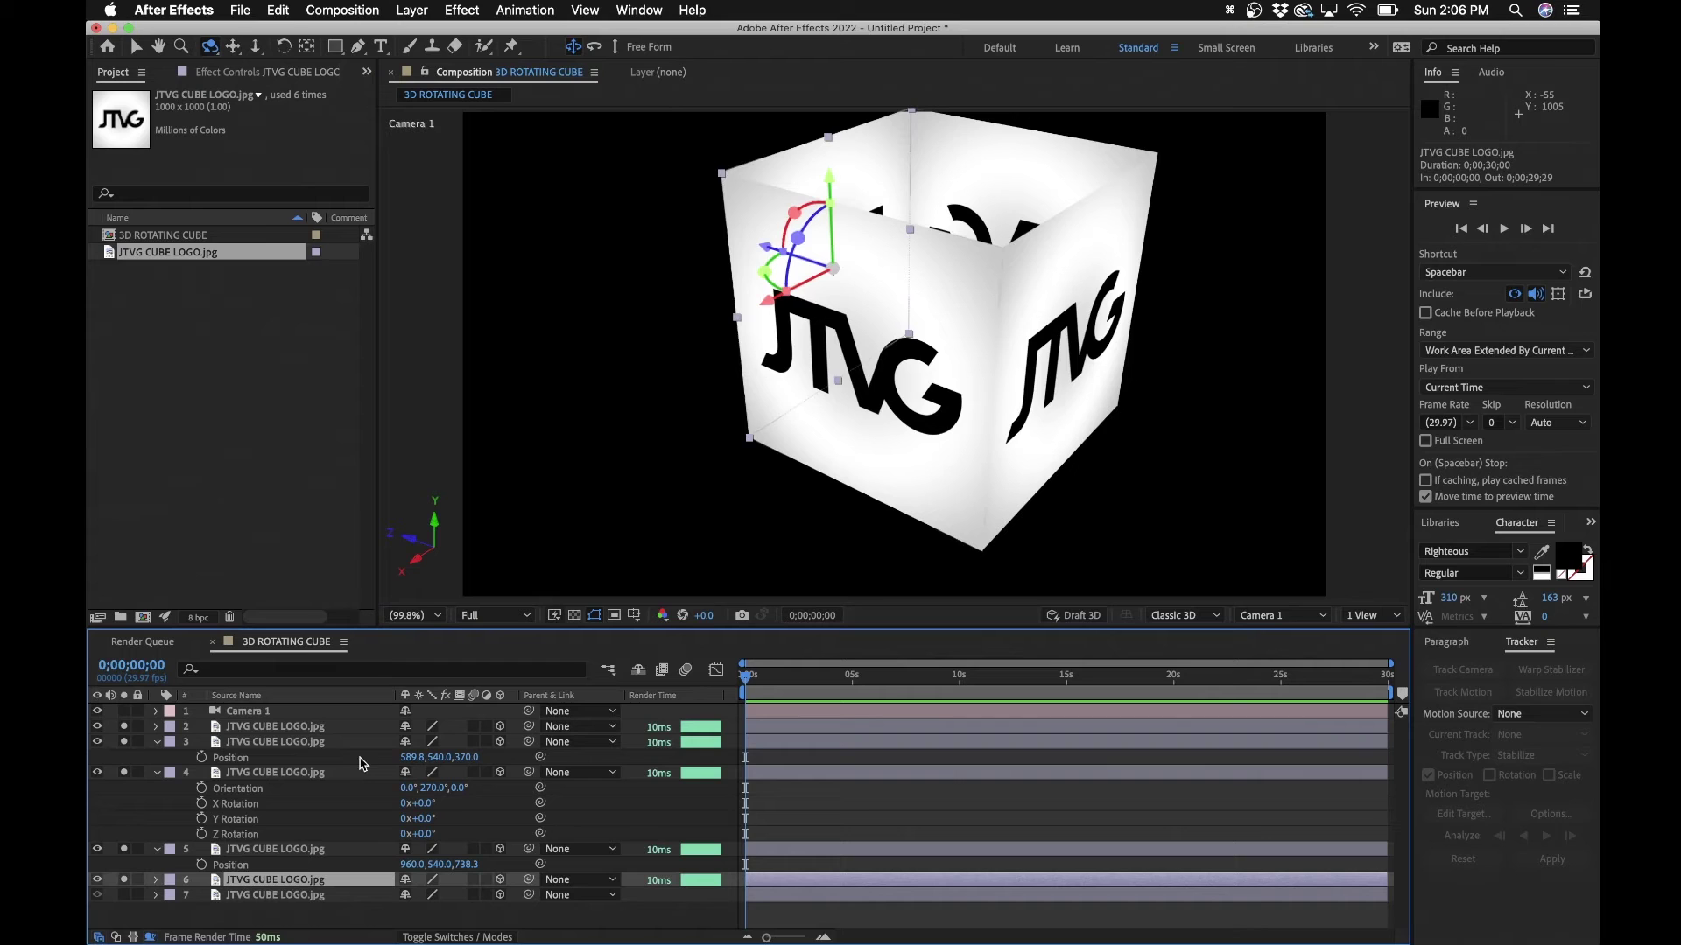
key("r")
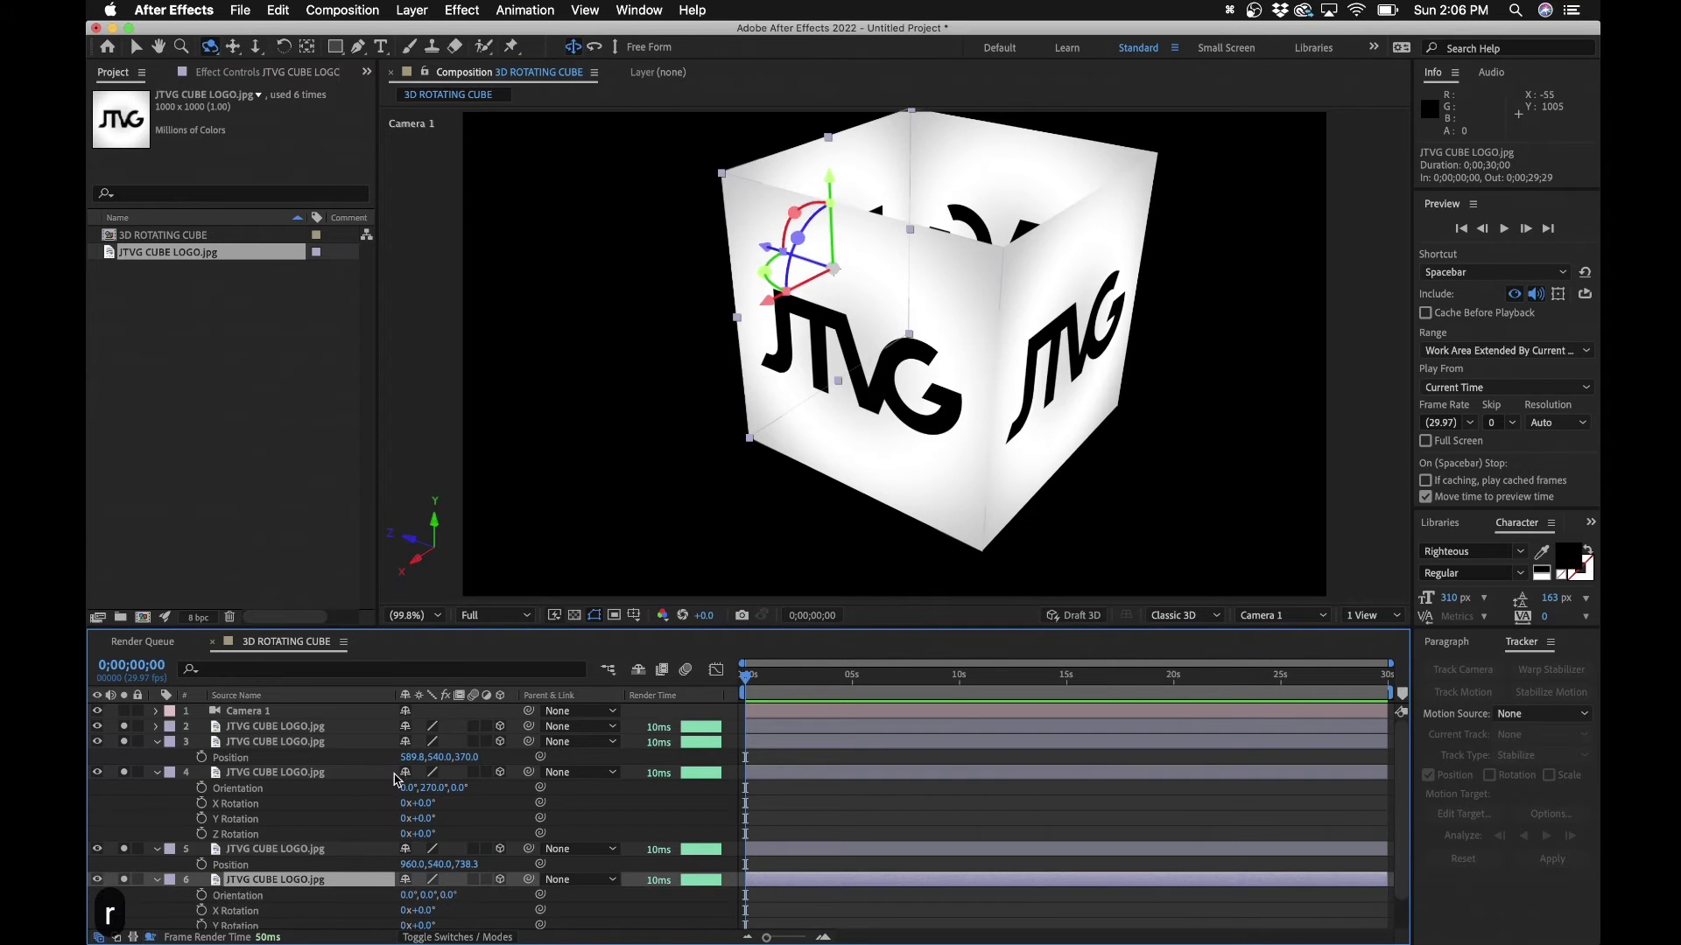
left_click_drag(424, 897, 467, 899)
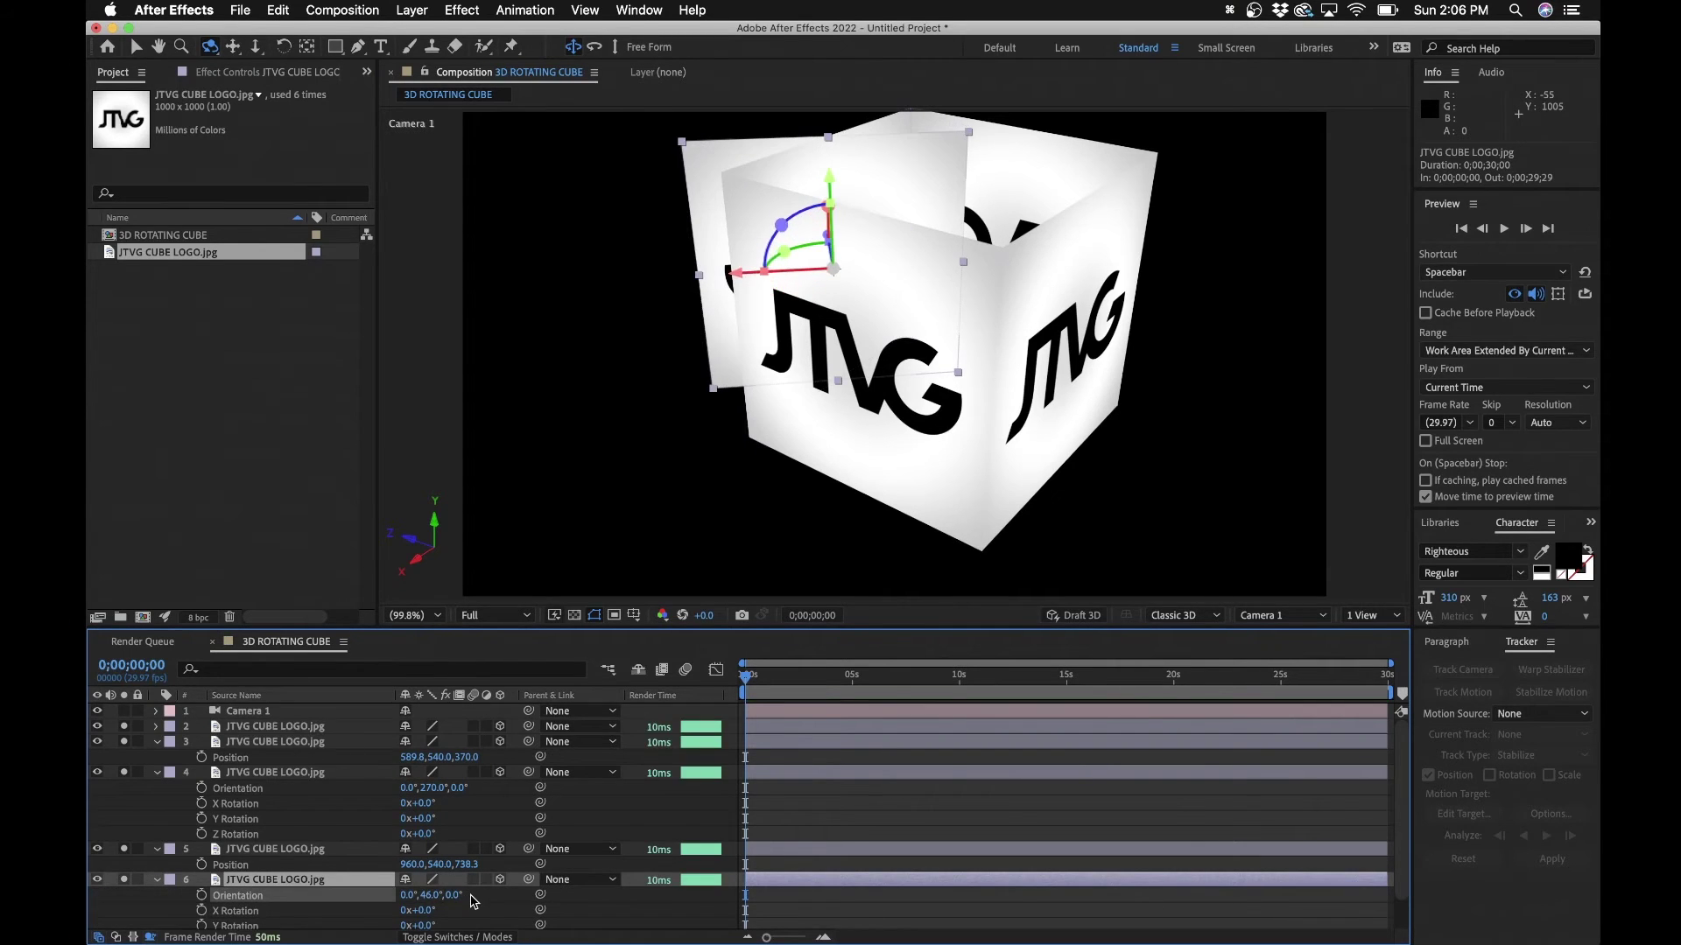
key("super+z")
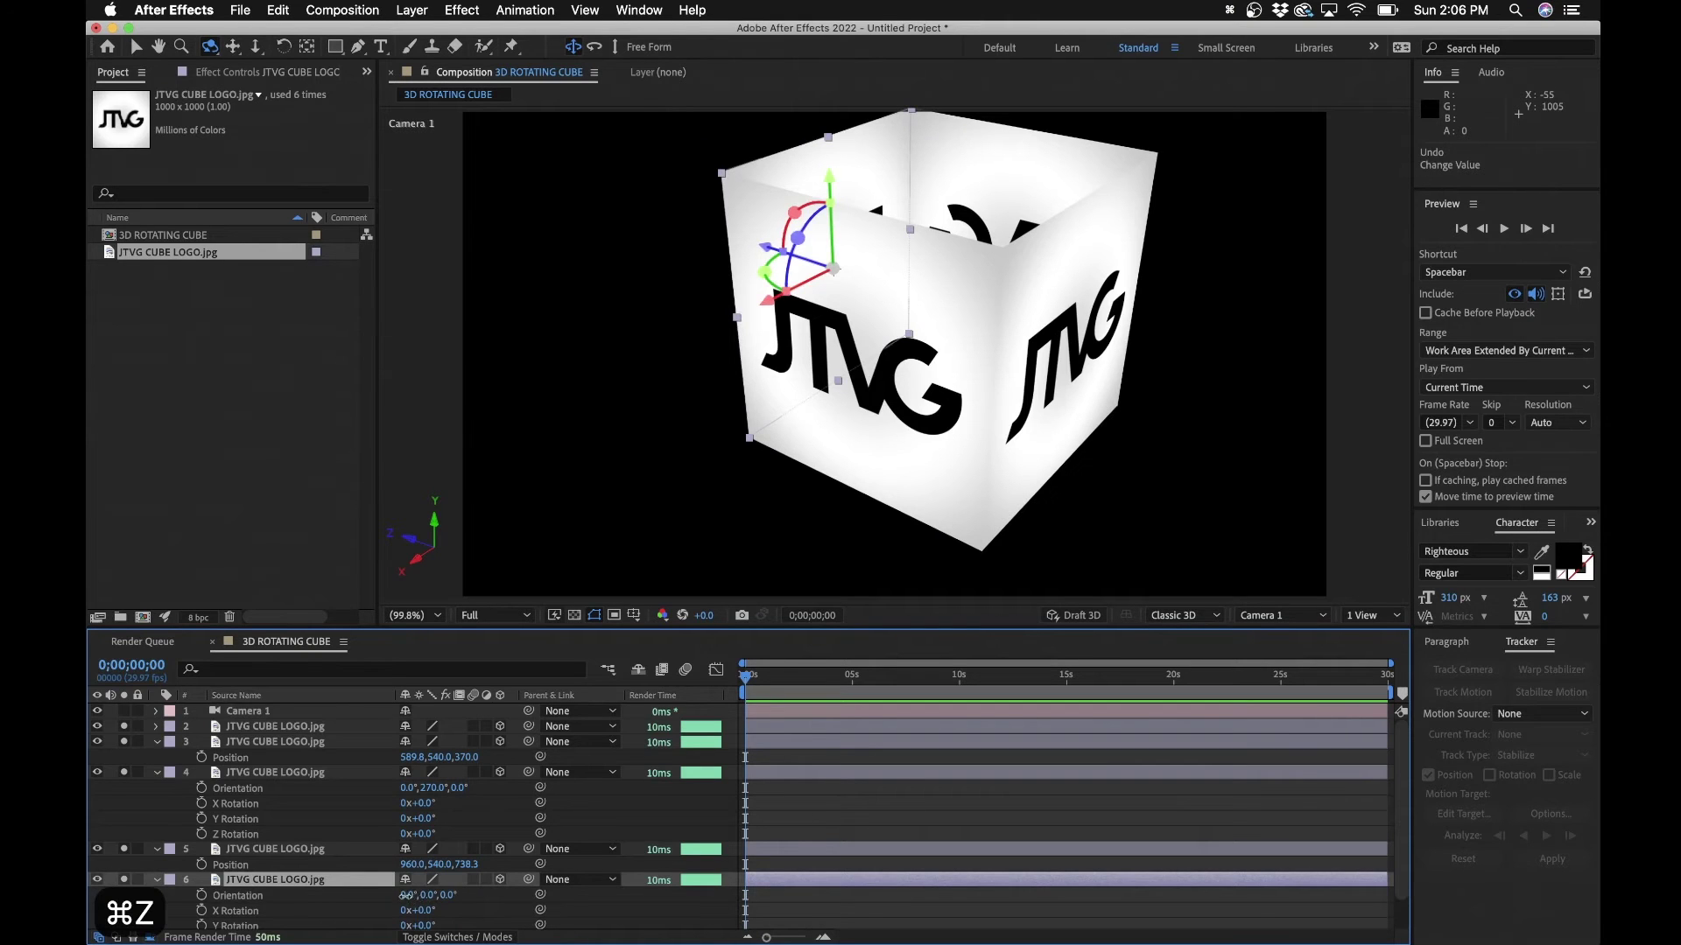
left_click_drag(406, 896, 474, 893)
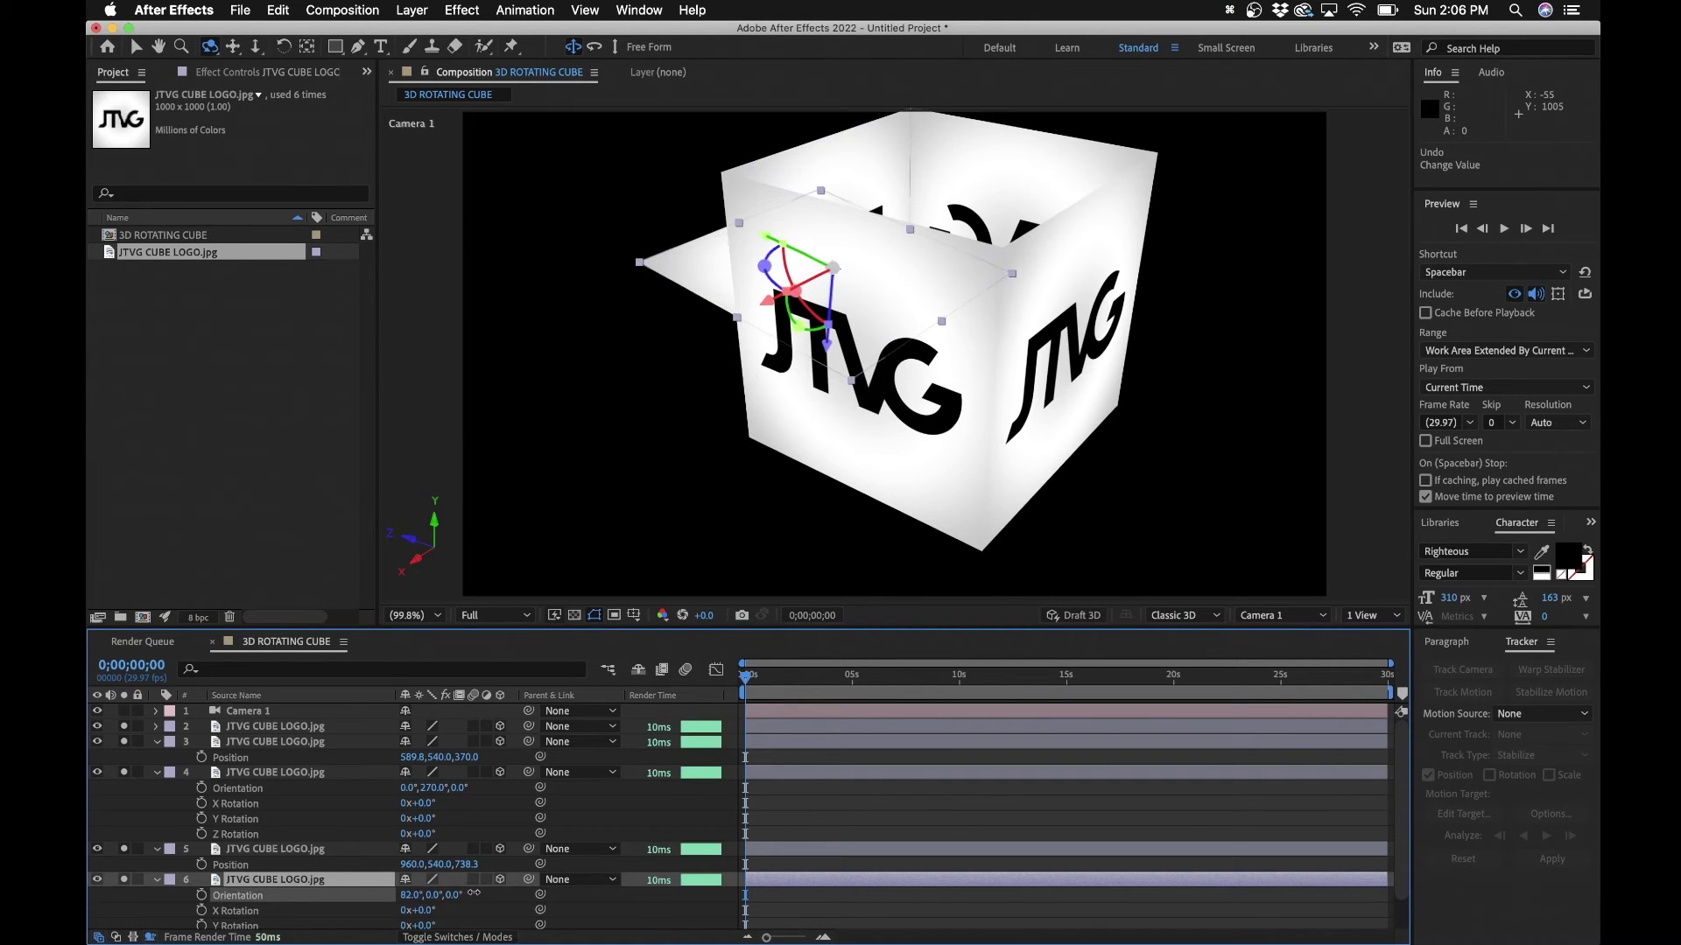
left_click(412, 894)
type("90")
key("Return")
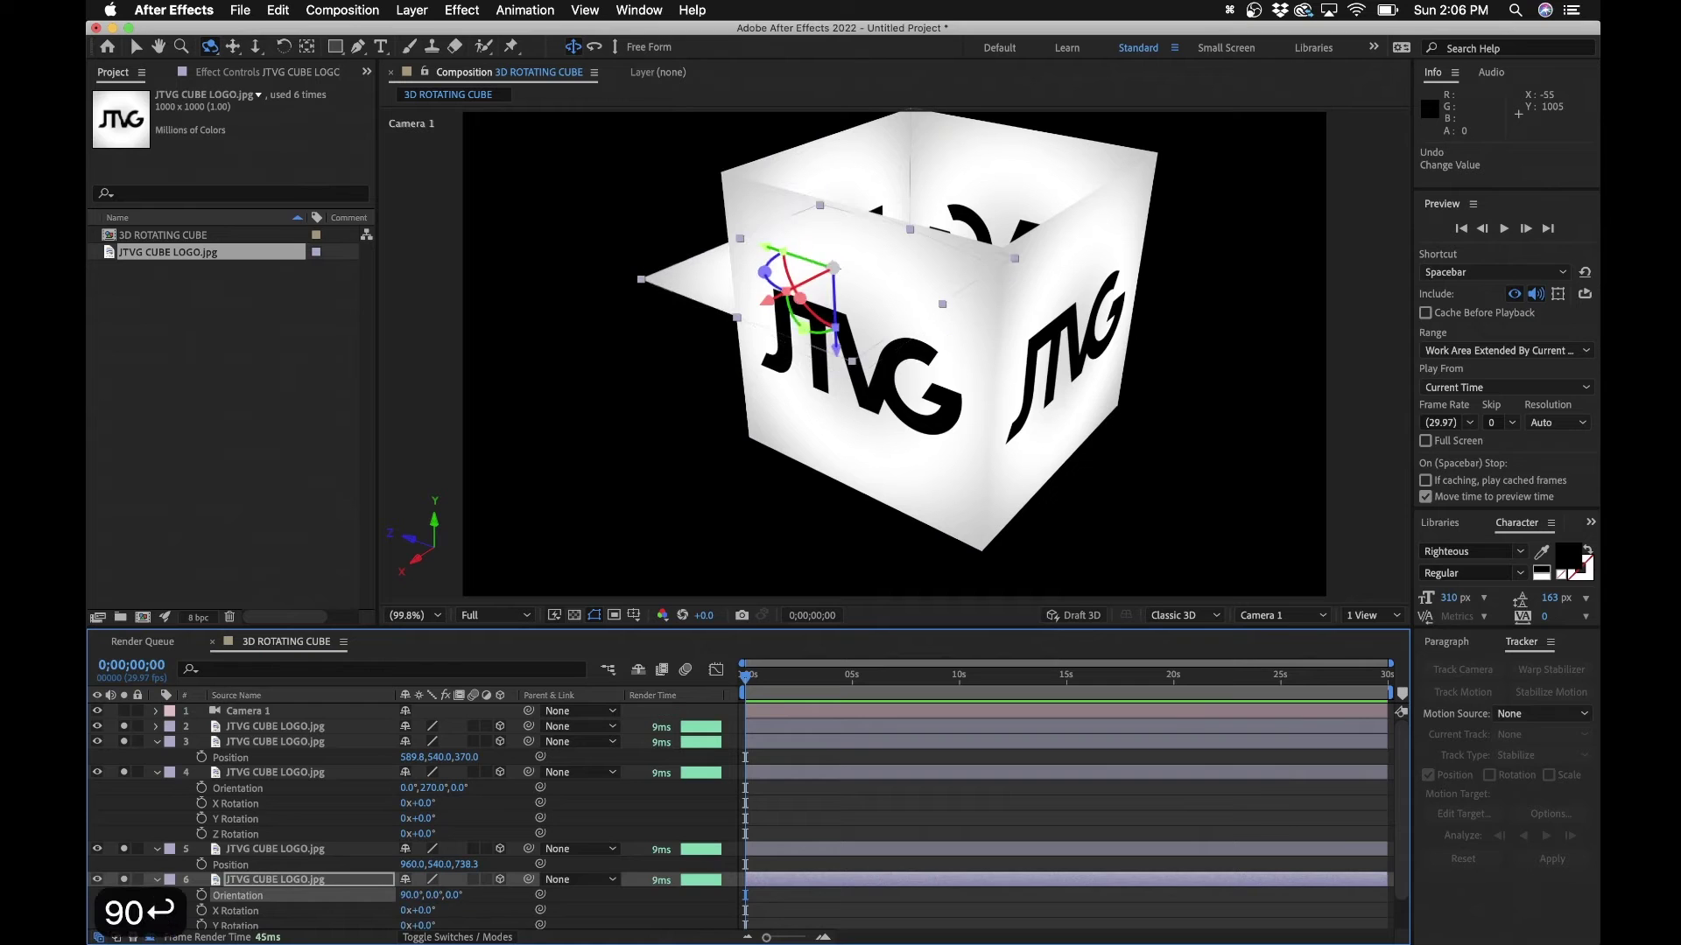
Raise layer 6 to Position Y 162, undoing an accidental sideways X move
key("p")
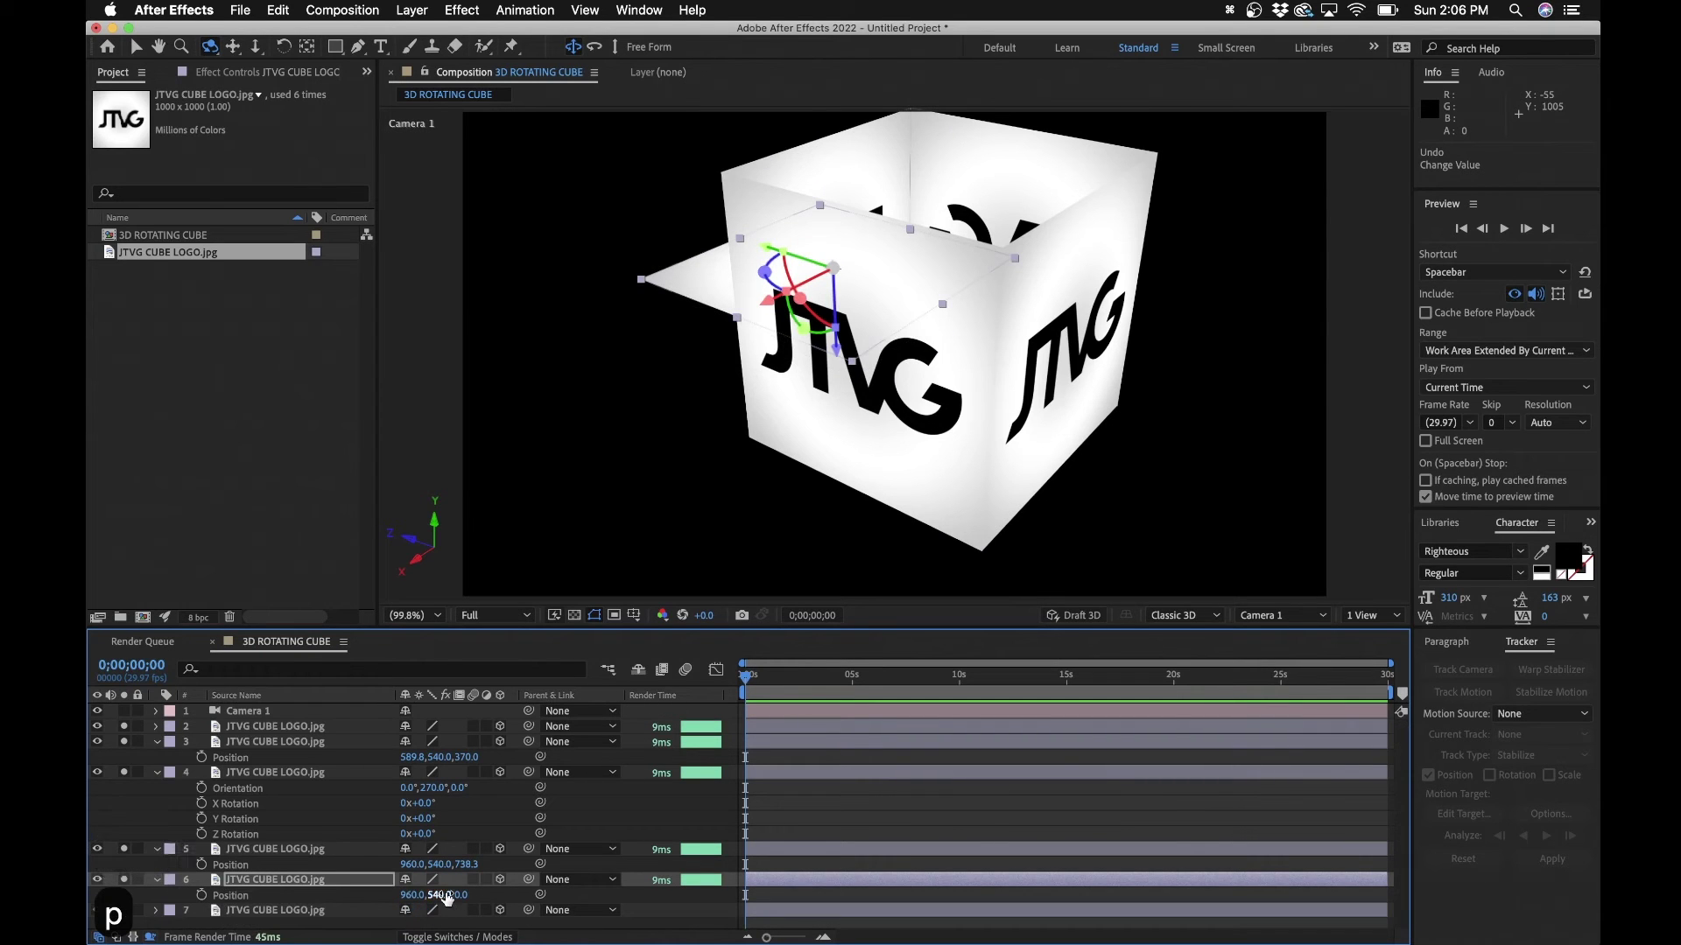
left_click_drag(435, 895, 99, 898)
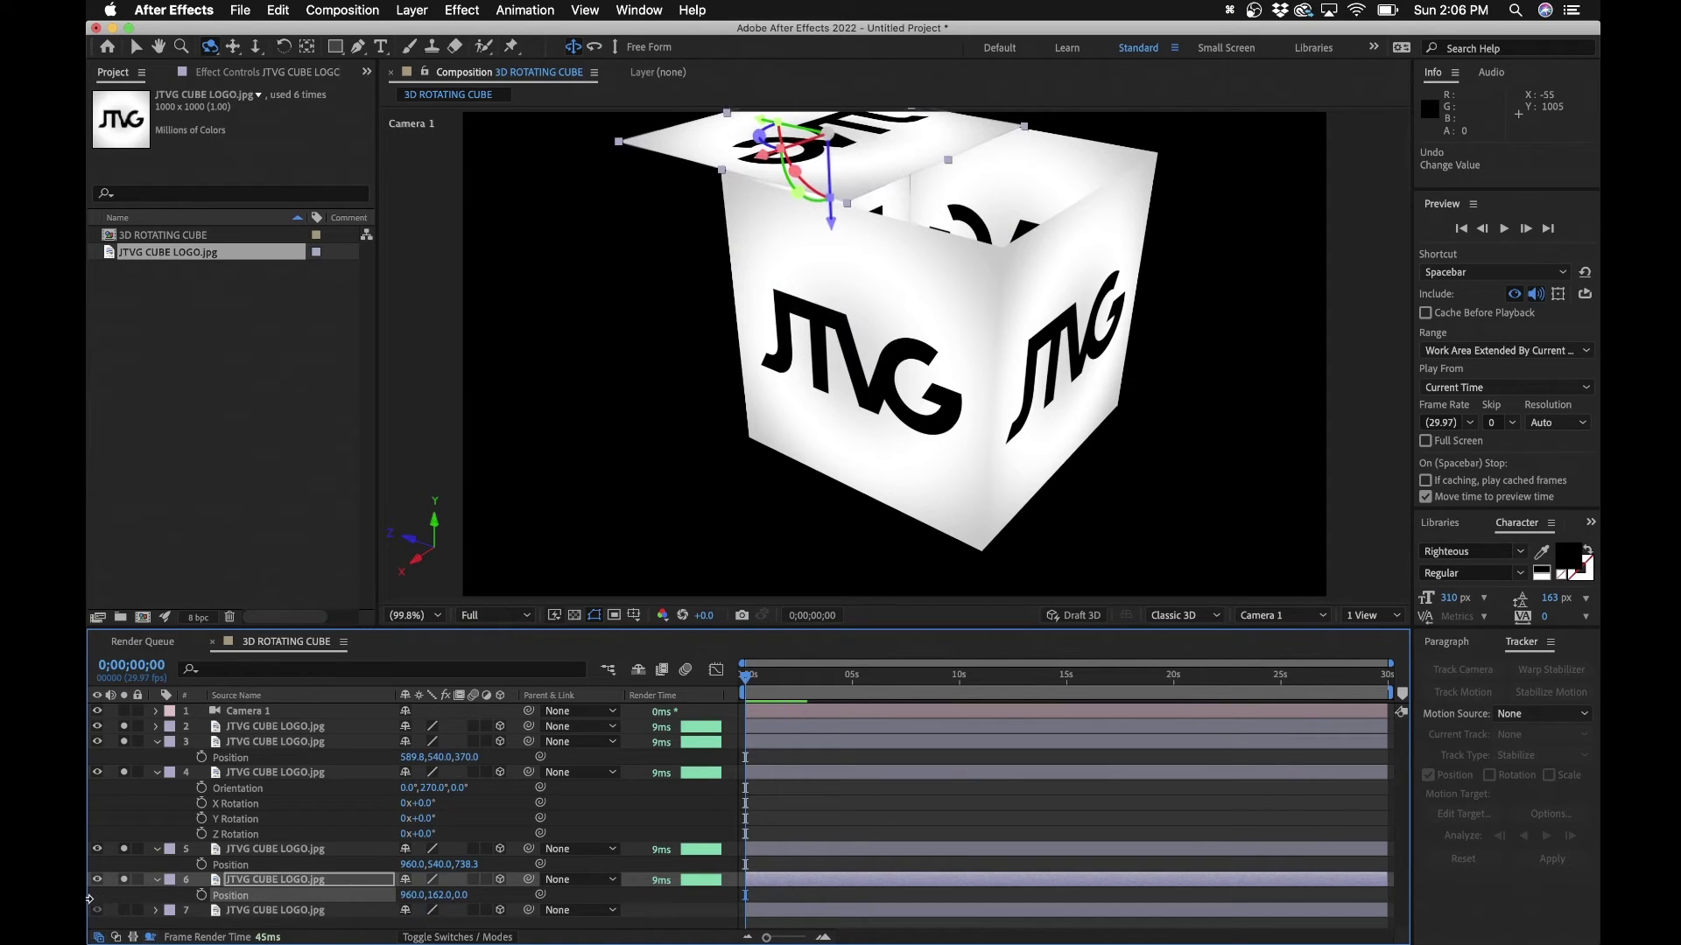
left_click_drag(423, 900, 683, 888)
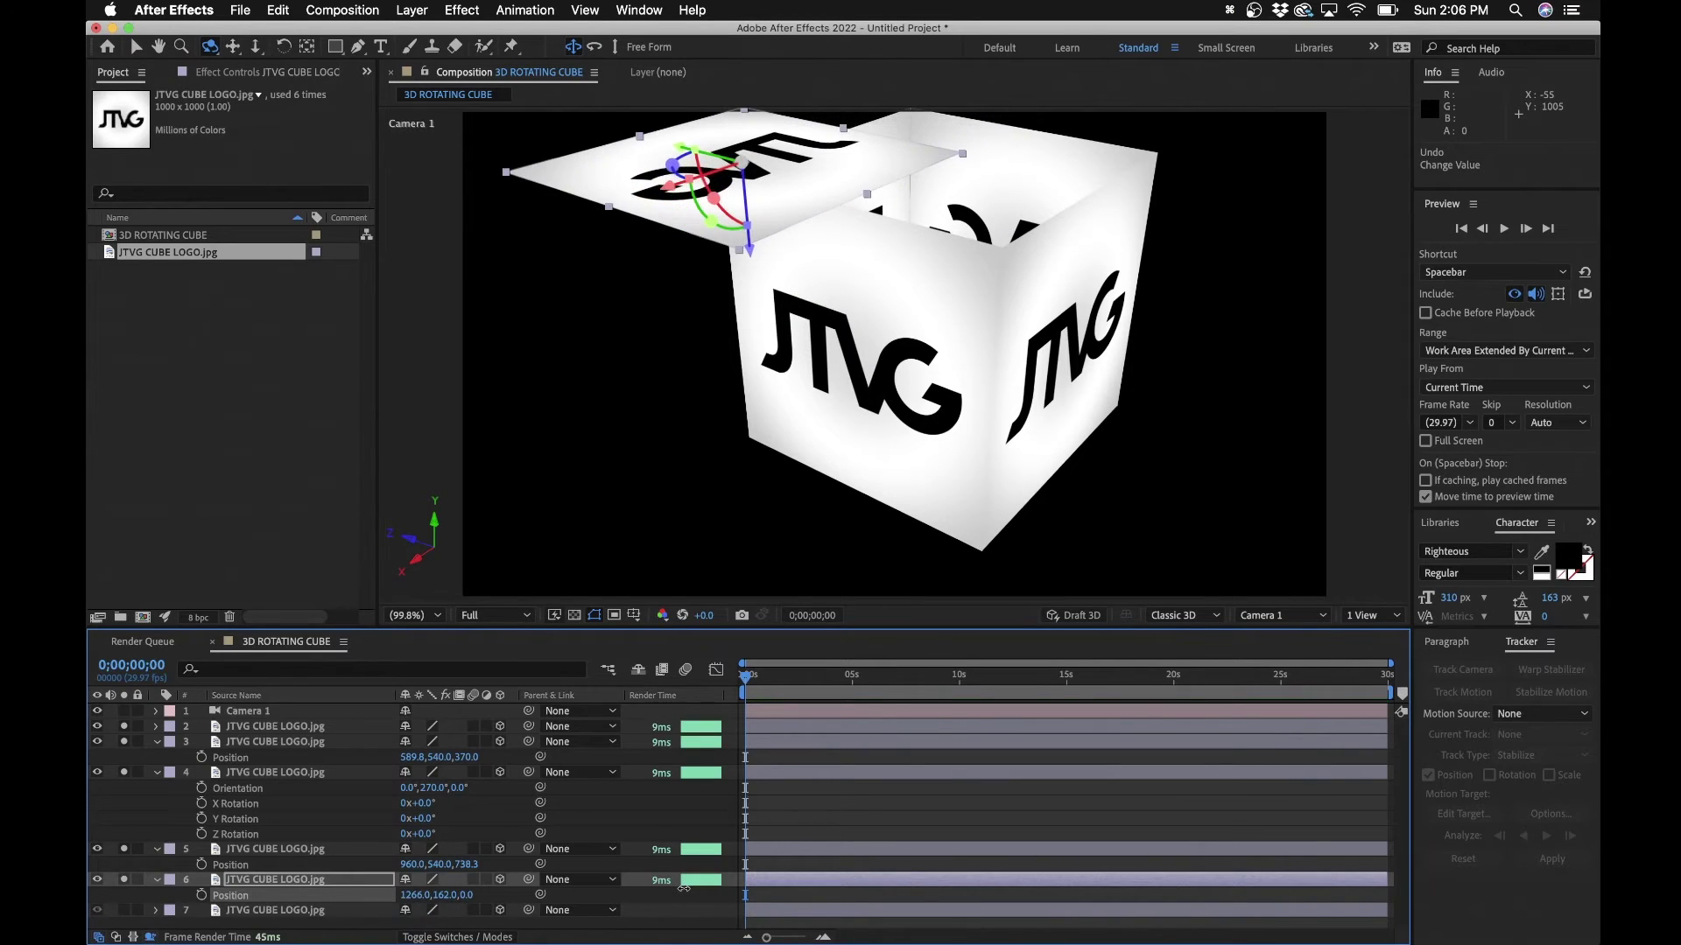
key("super+z")
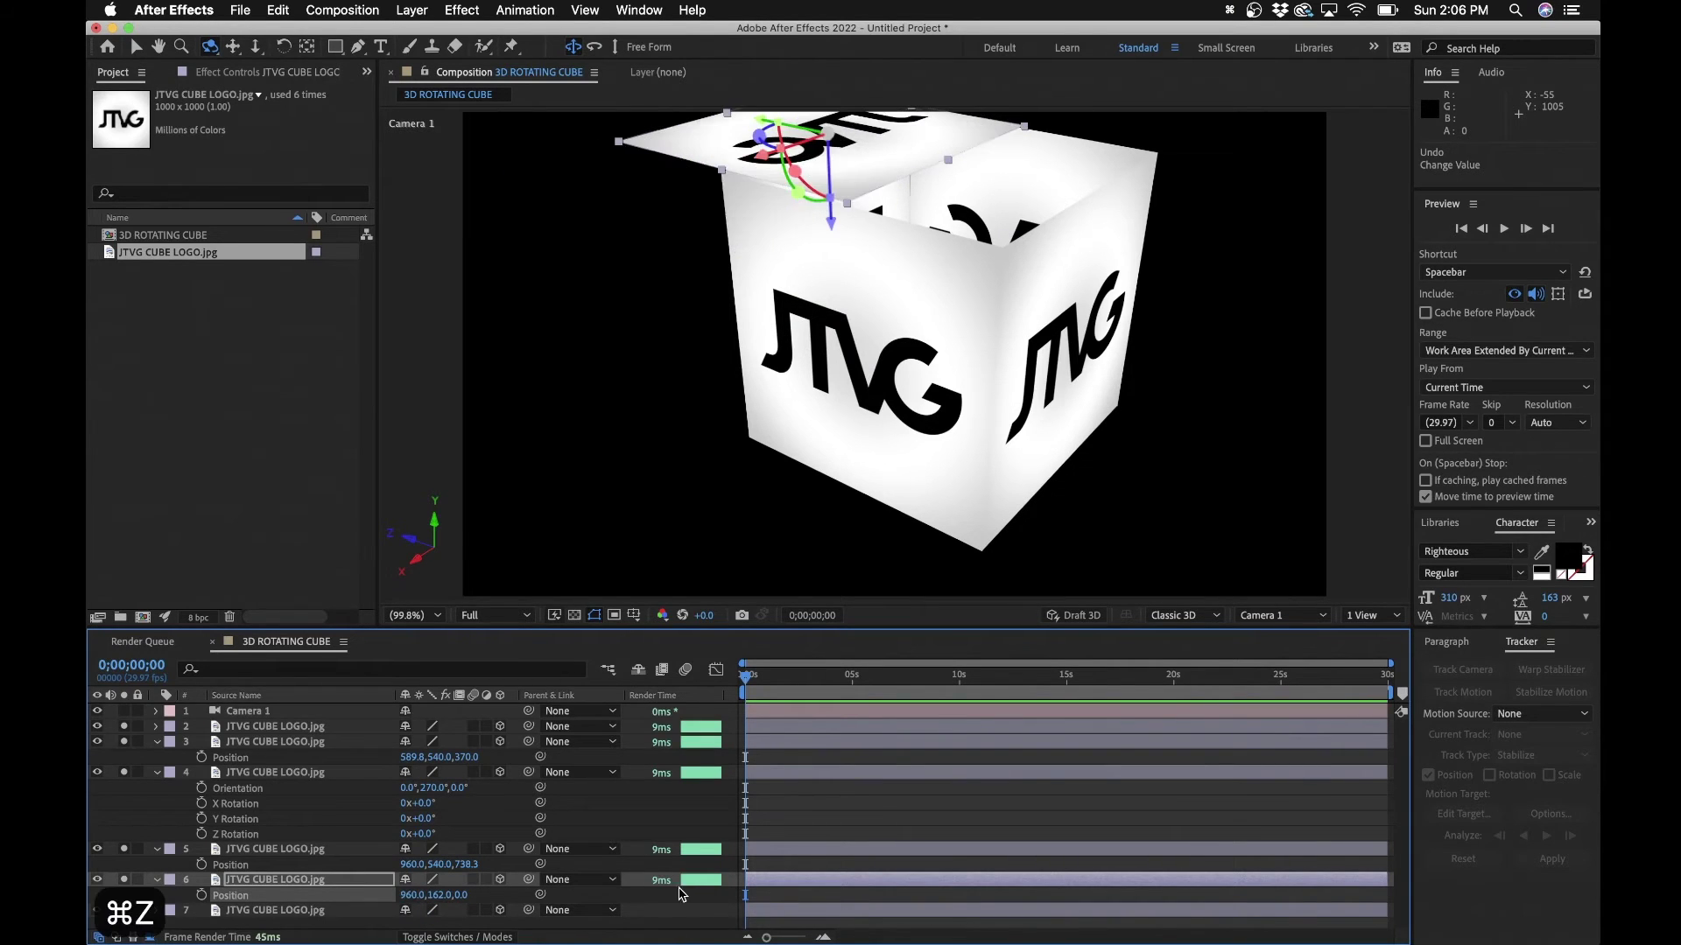
In Top view, set layer 6's Position Z to 368 so the lid sits over the box
left_click(1278, 615)
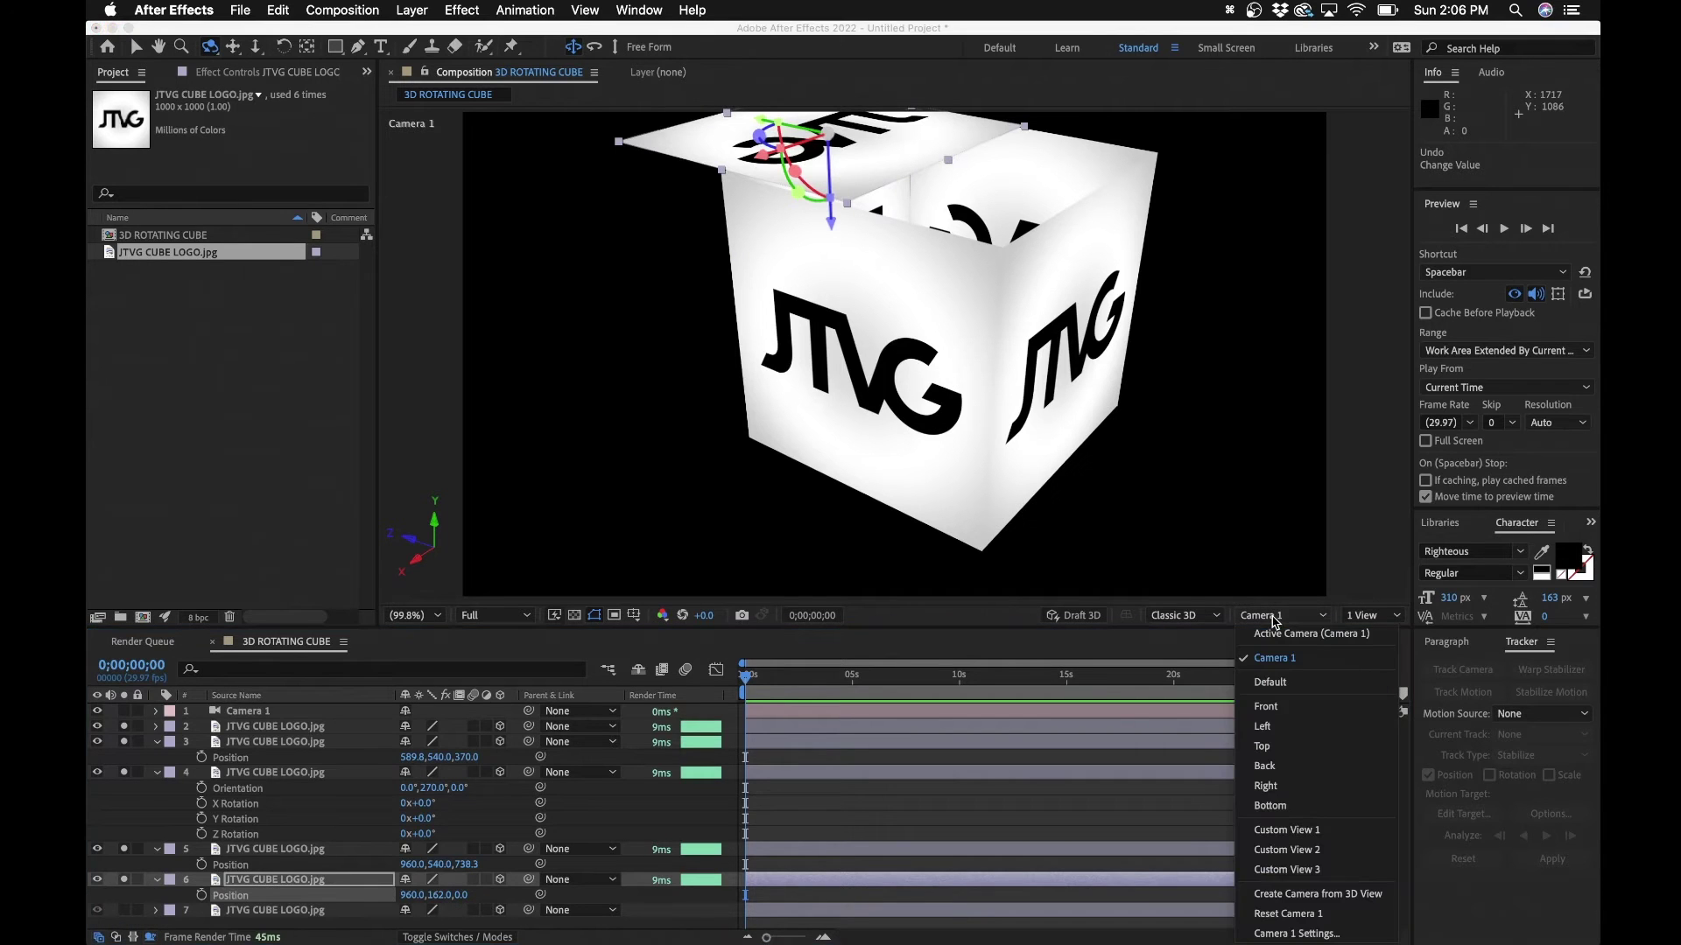
left_click(1295, 746)
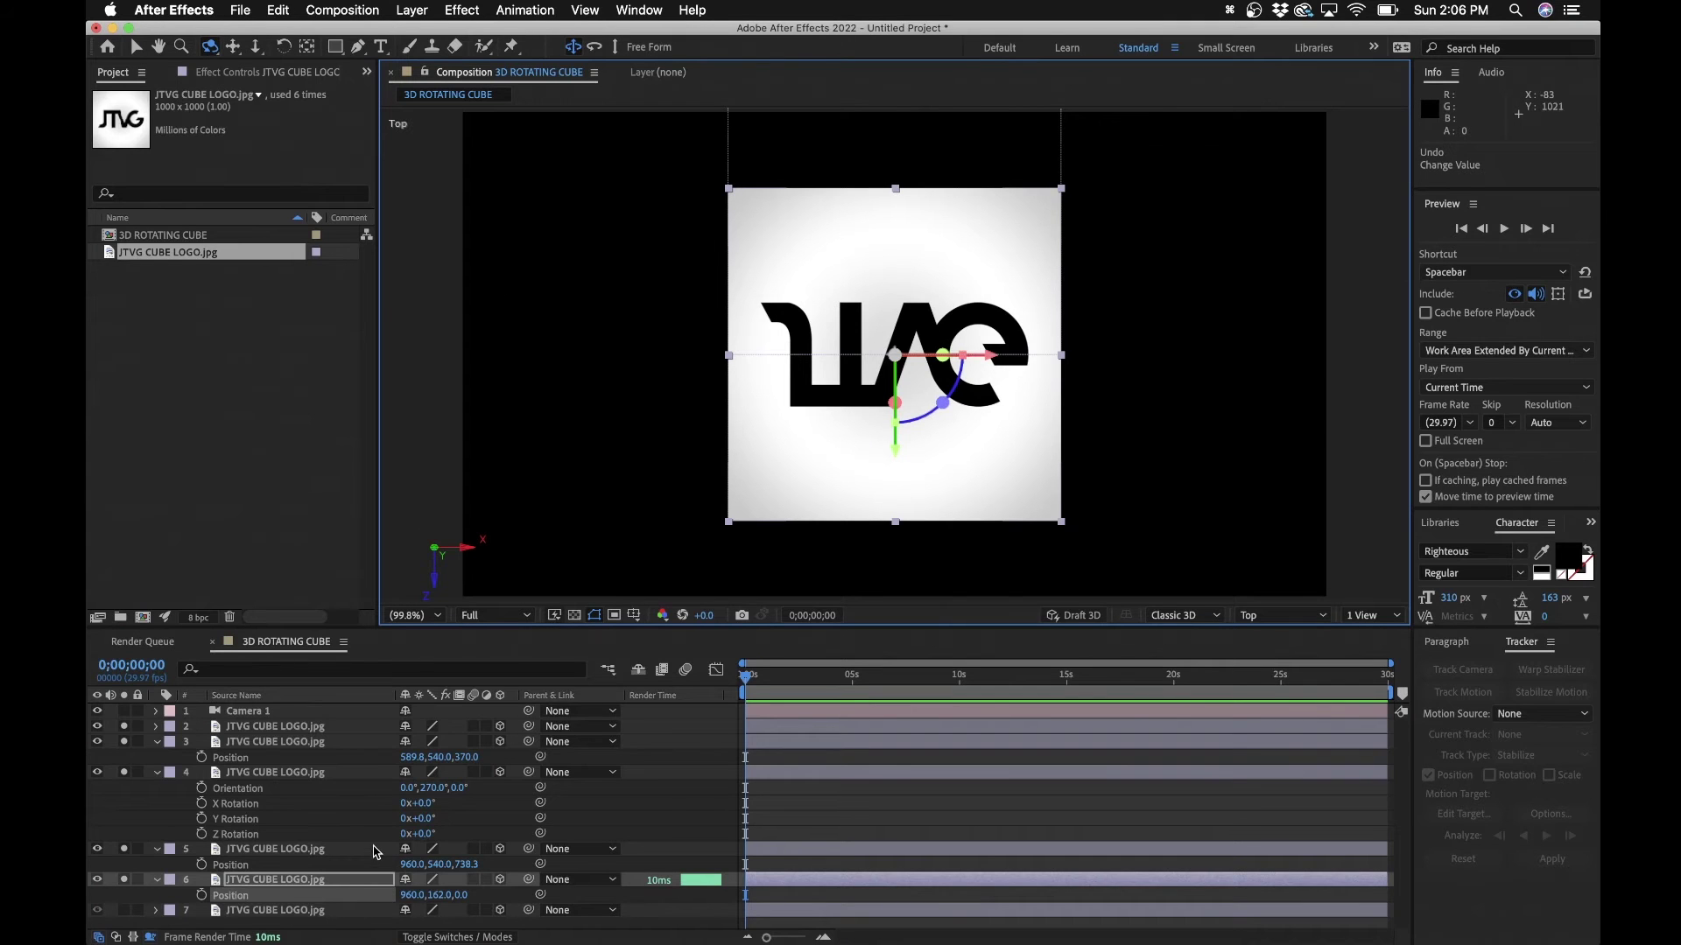
left_click_drag(459, 897, 743, 848)
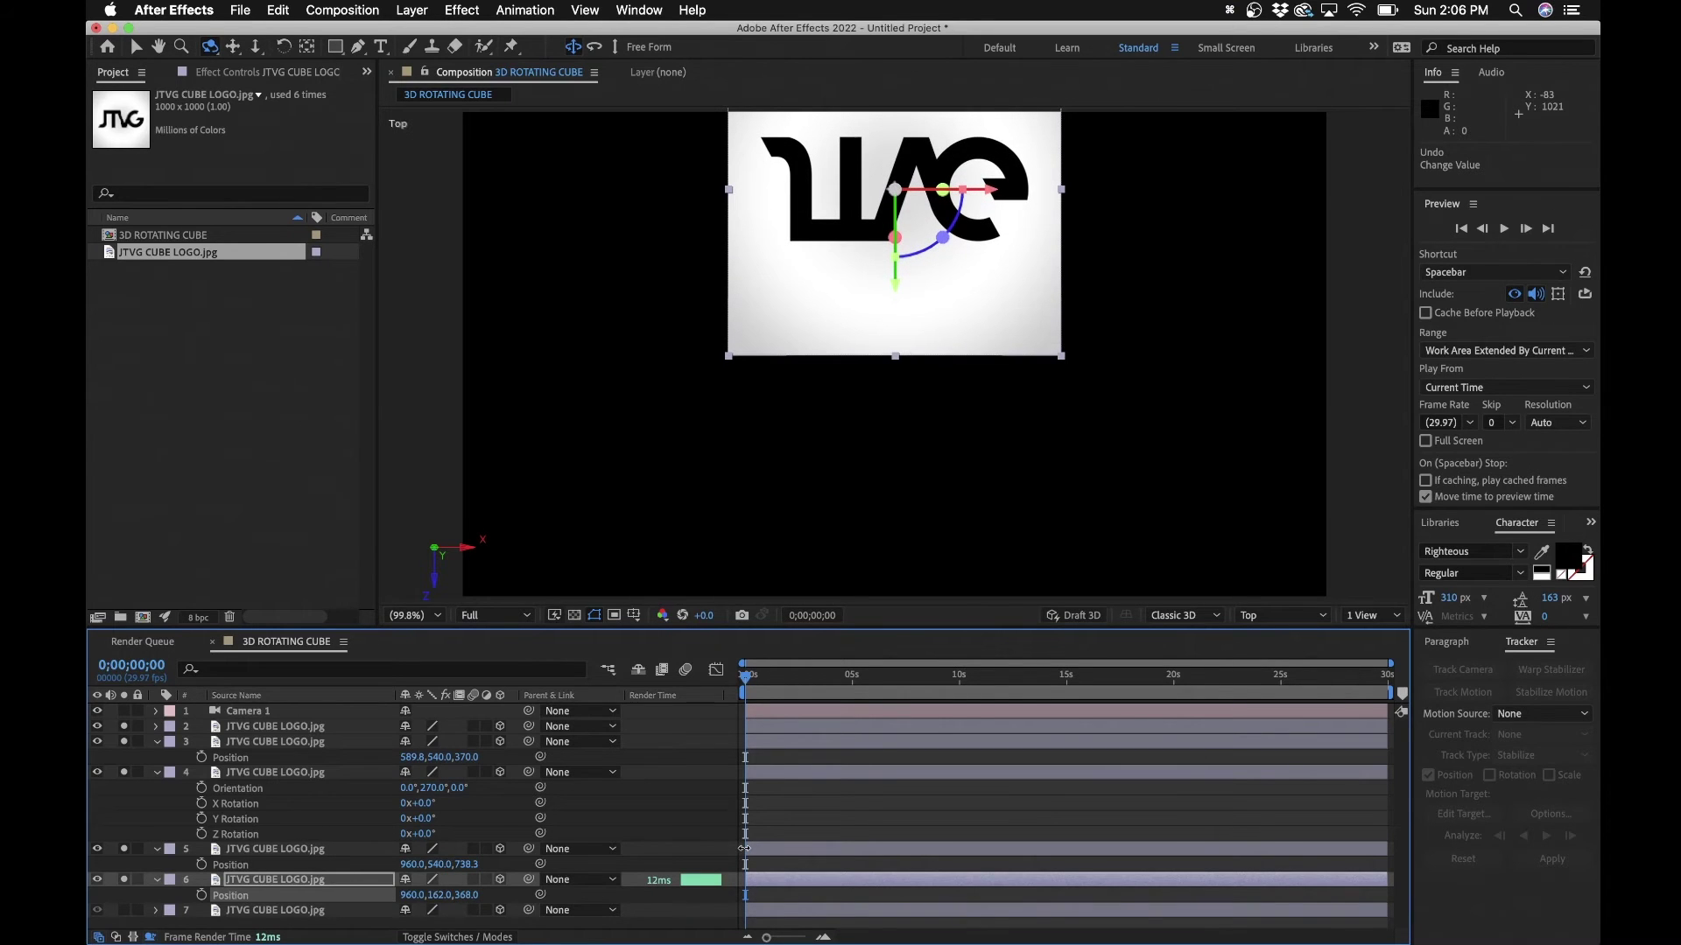
key("h")
left_click_drag(1039, 323, 995, 466)
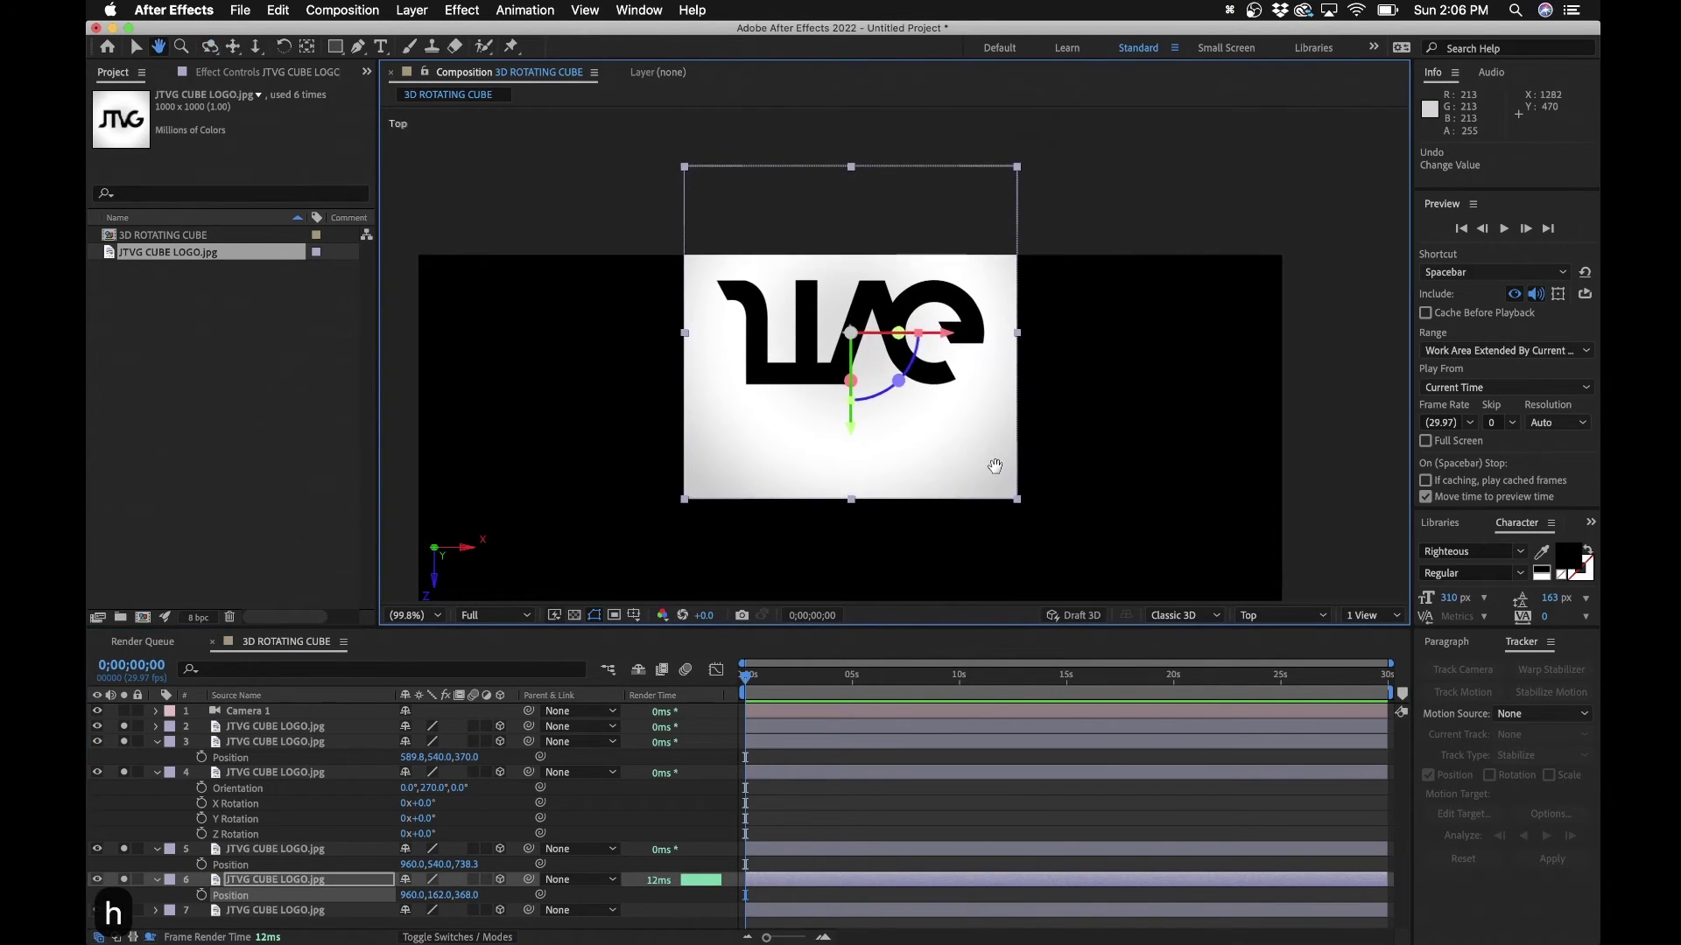
key("v")
left_click(926, 829)
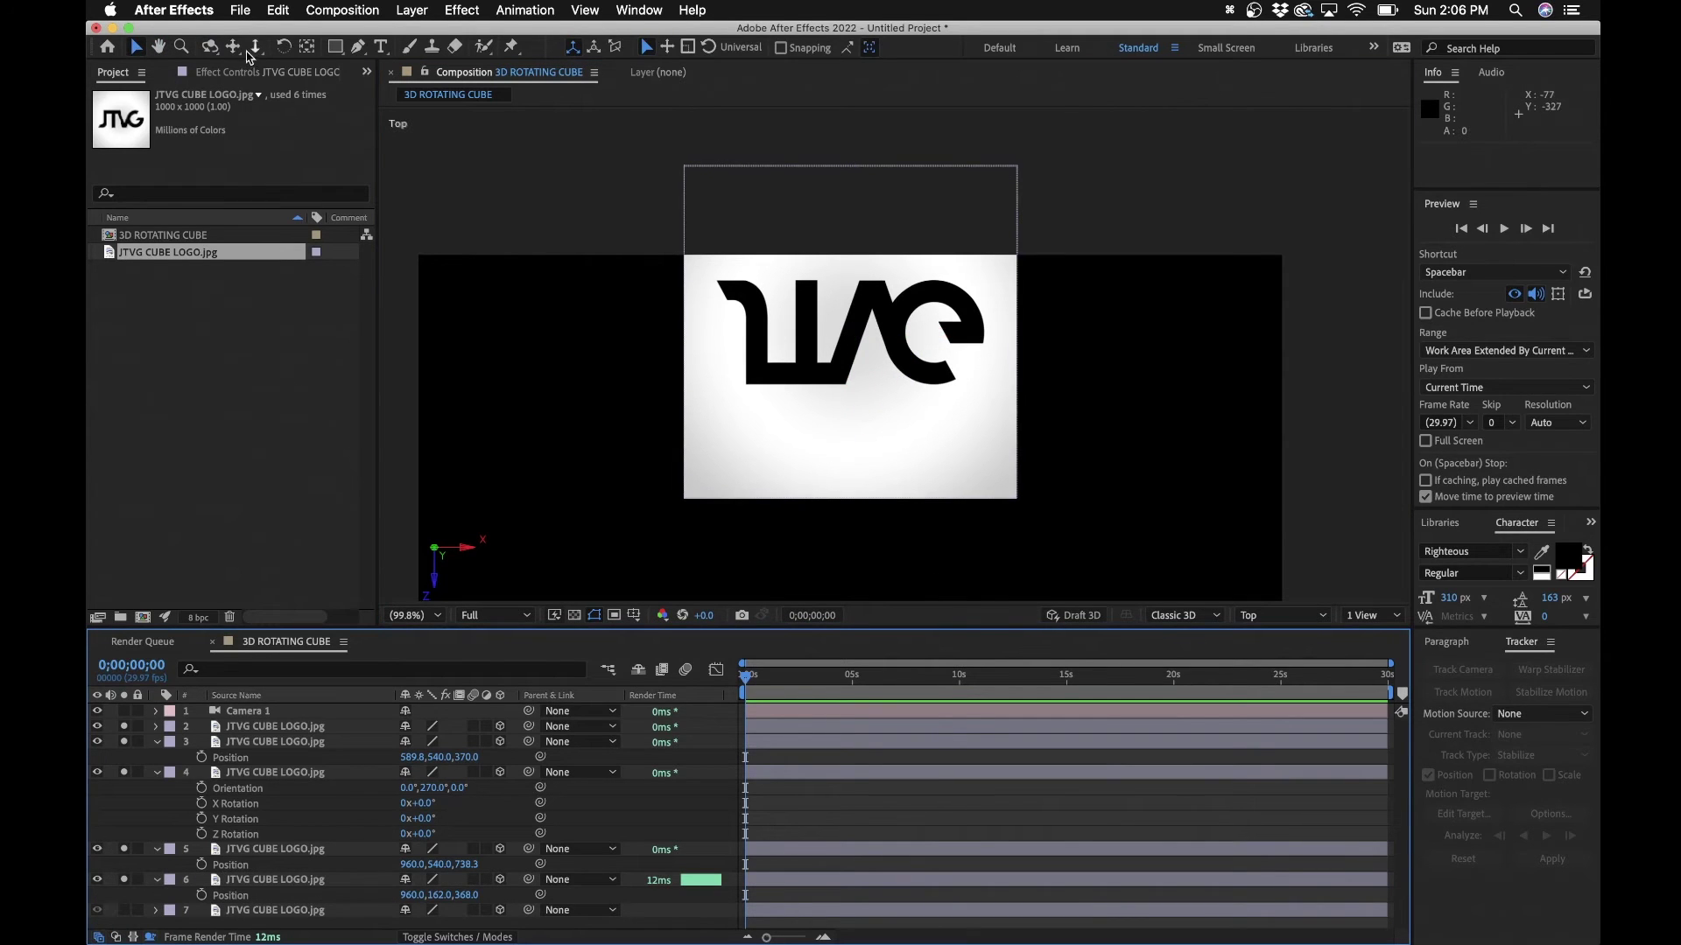
left_click(210, 48)
In the Camera 1 view, select the cube's top face layer
left_click(1274, 619)
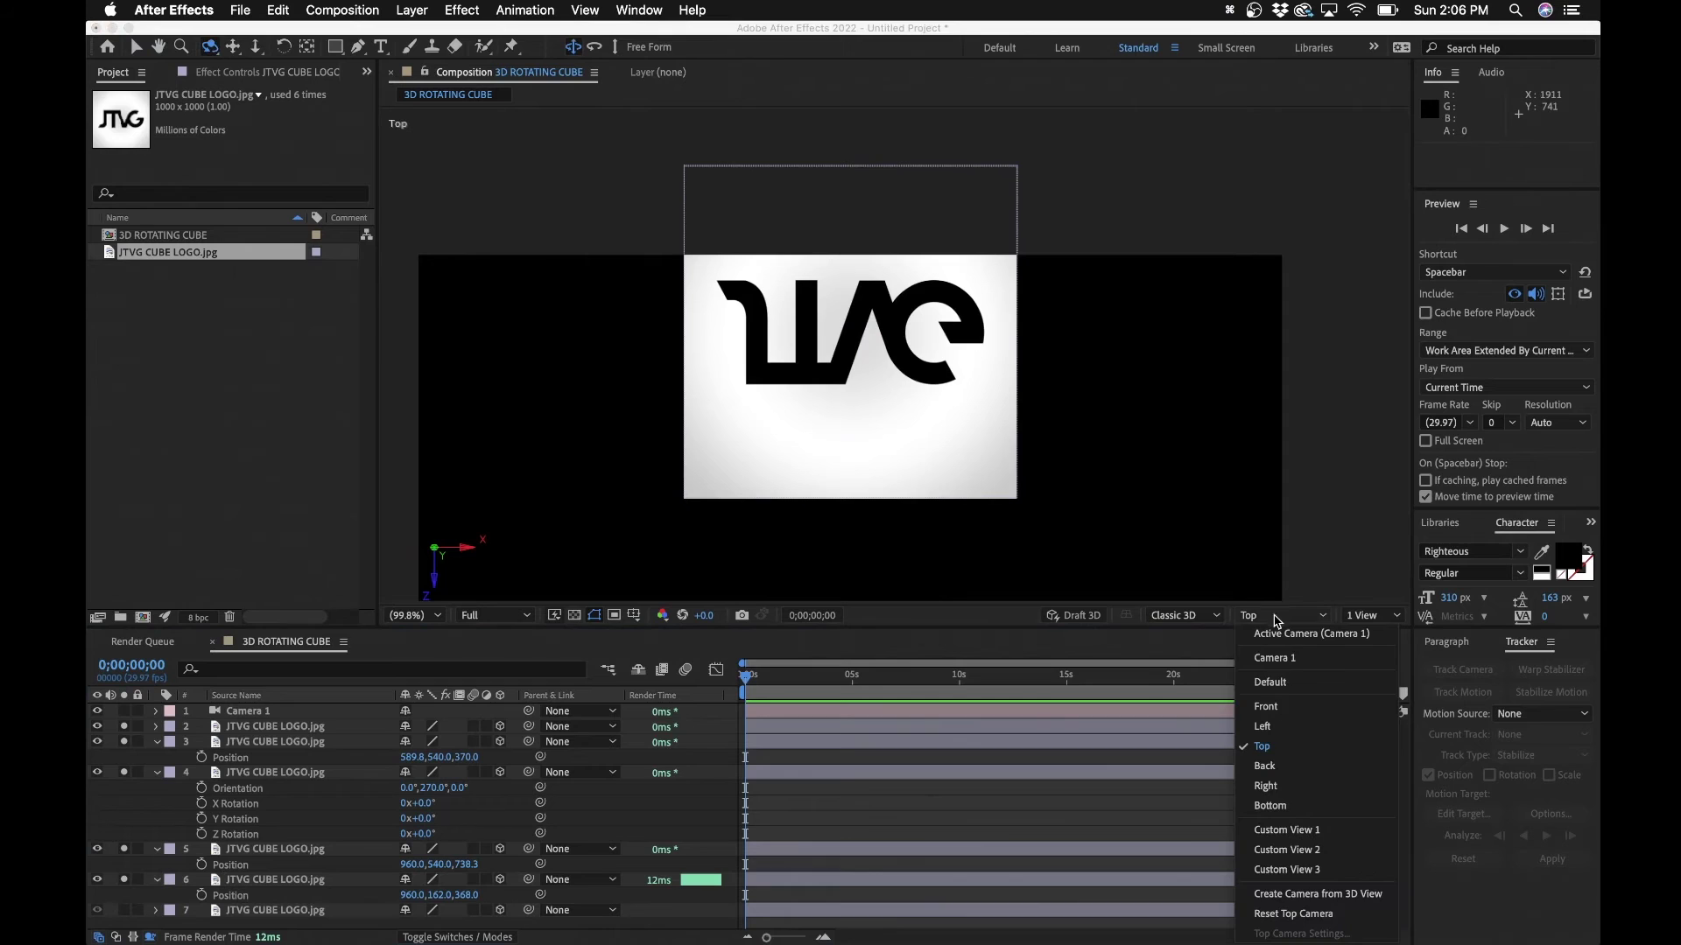
left_click(1261, 653)
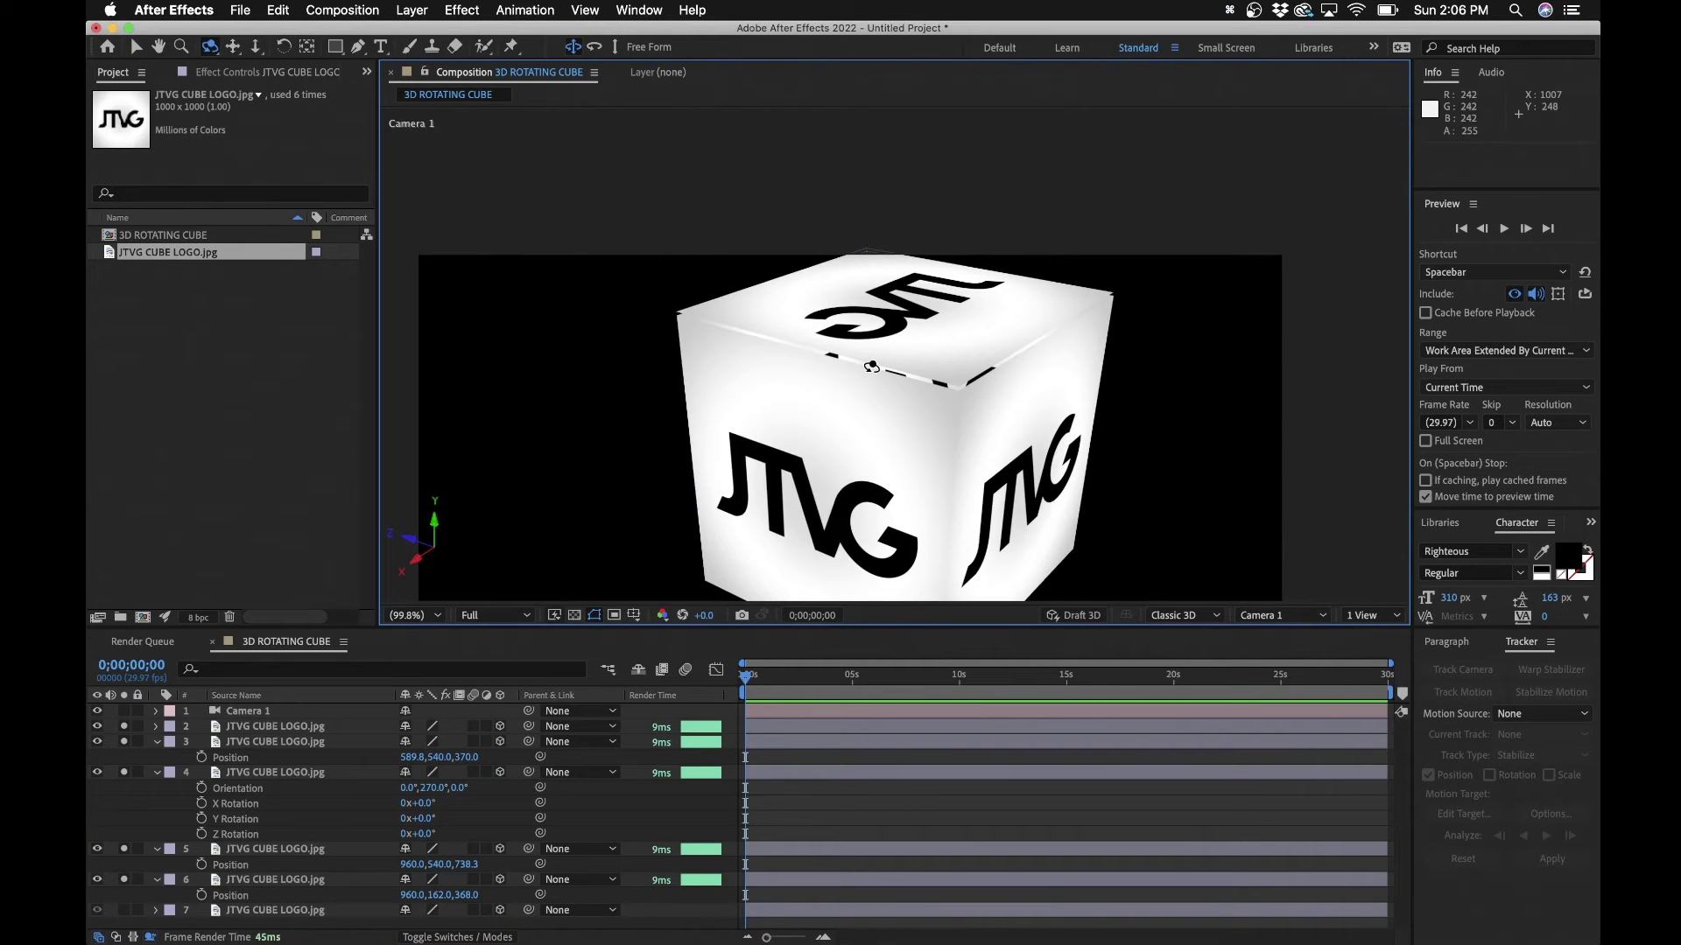
key("v")
left_click(911, 326)
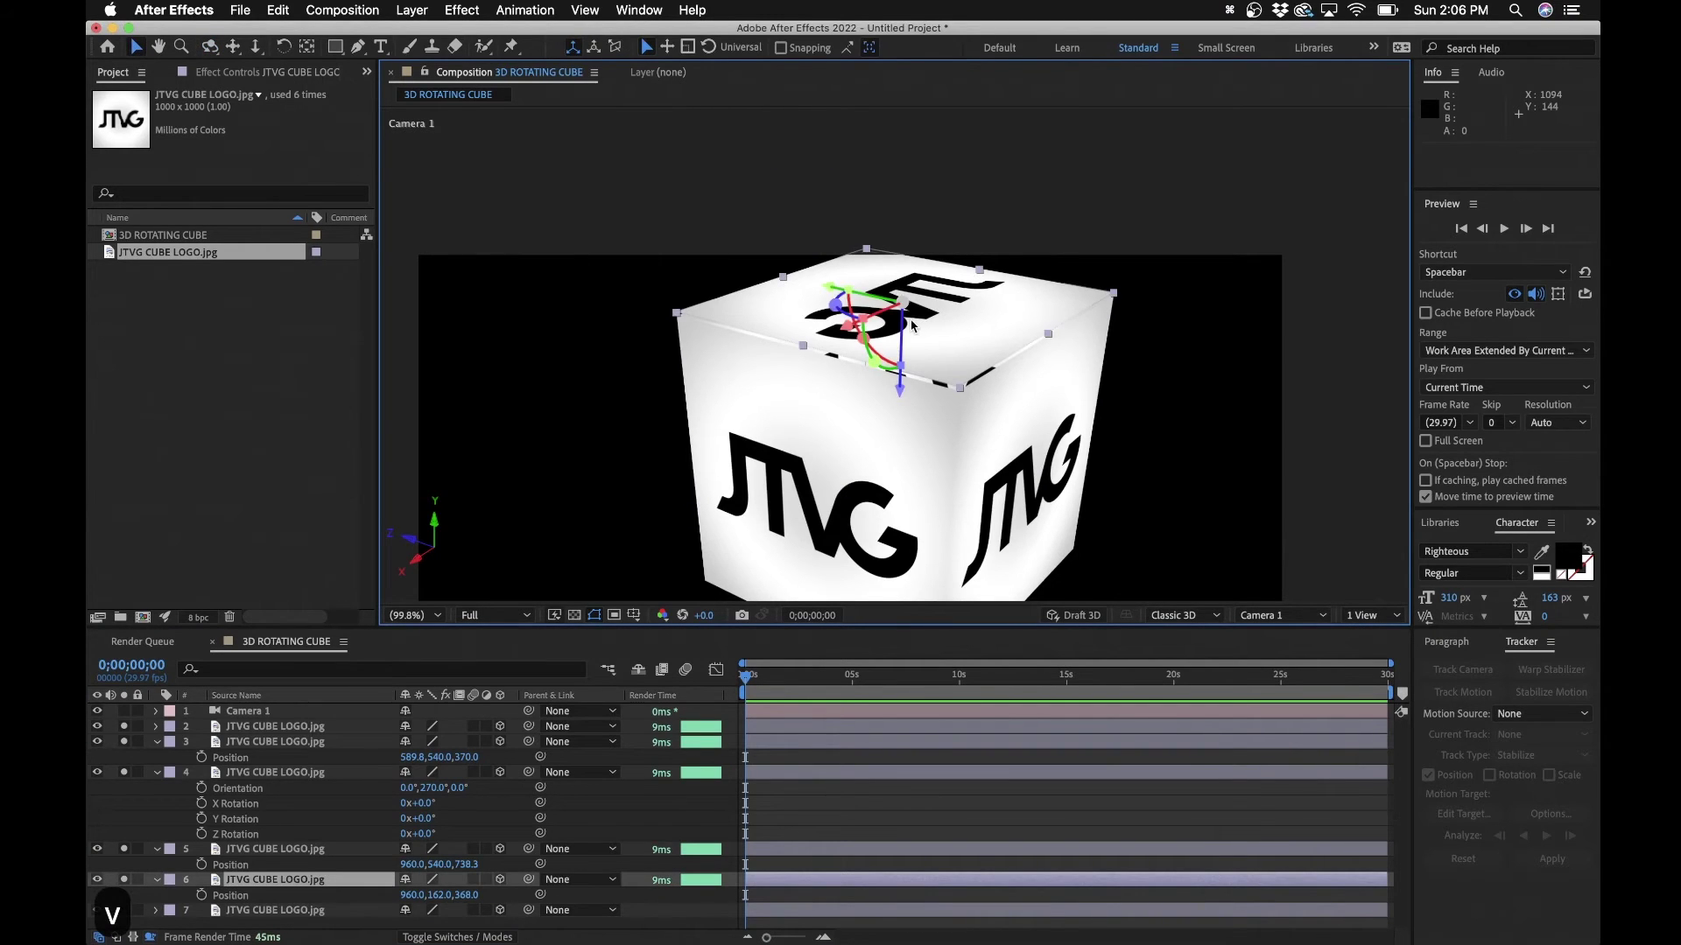
In Front view zoomed to 400%, lower the top face to 960, 171, 368
left_click(1280, 619)
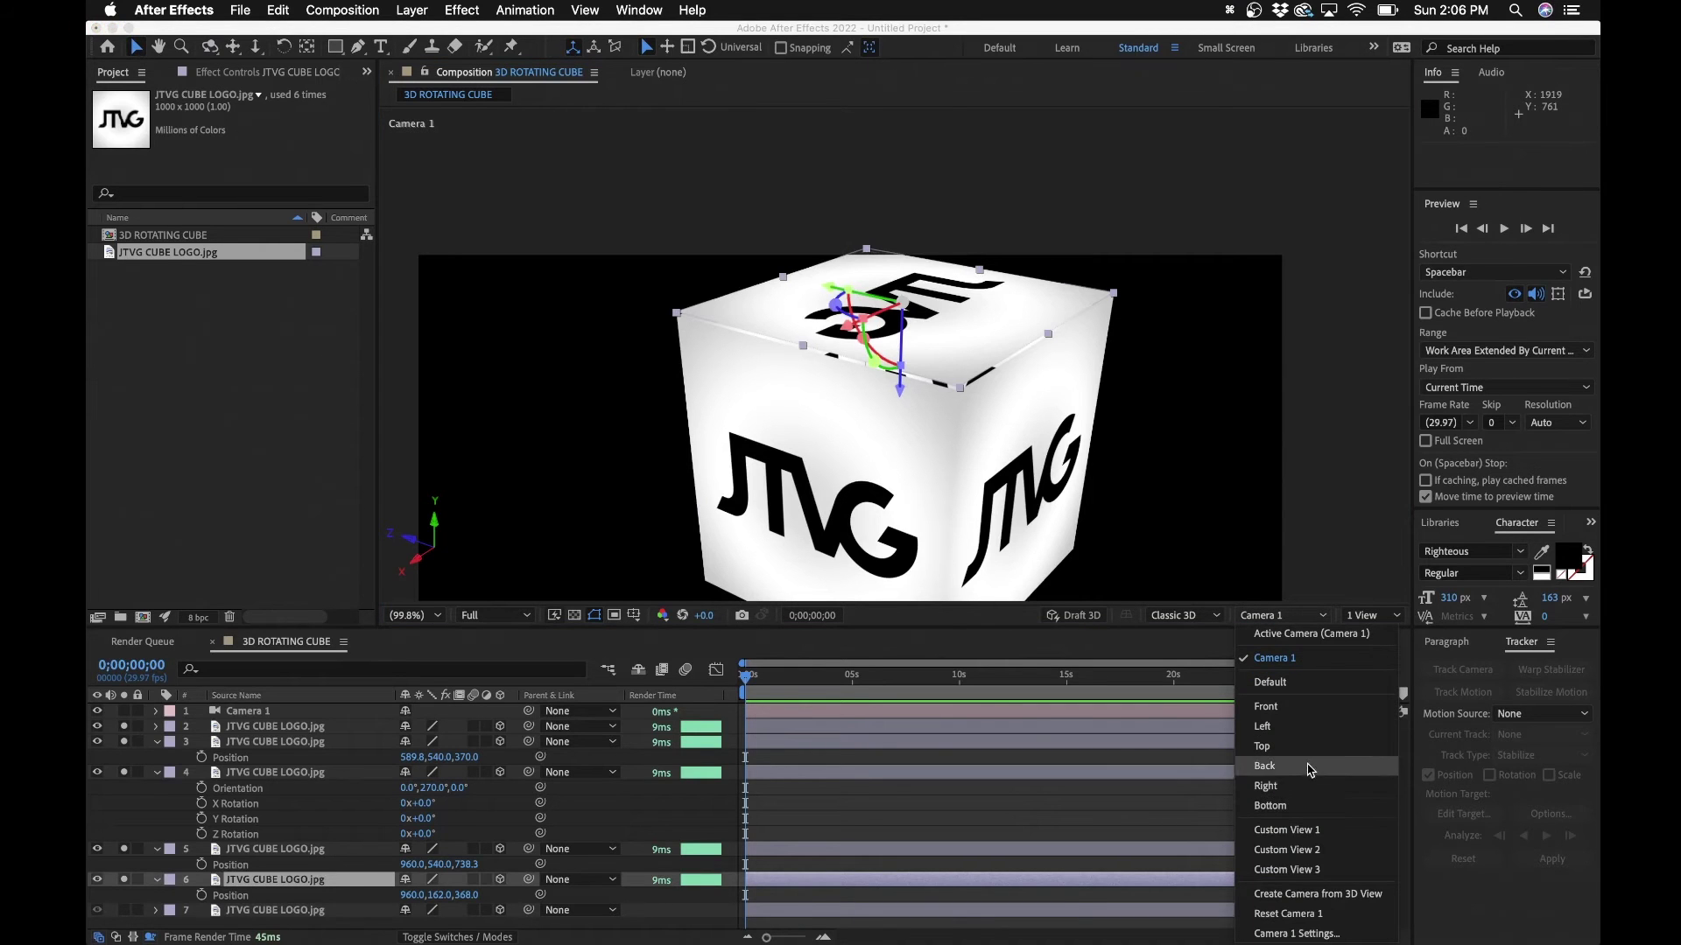
left_click(1266, 706)
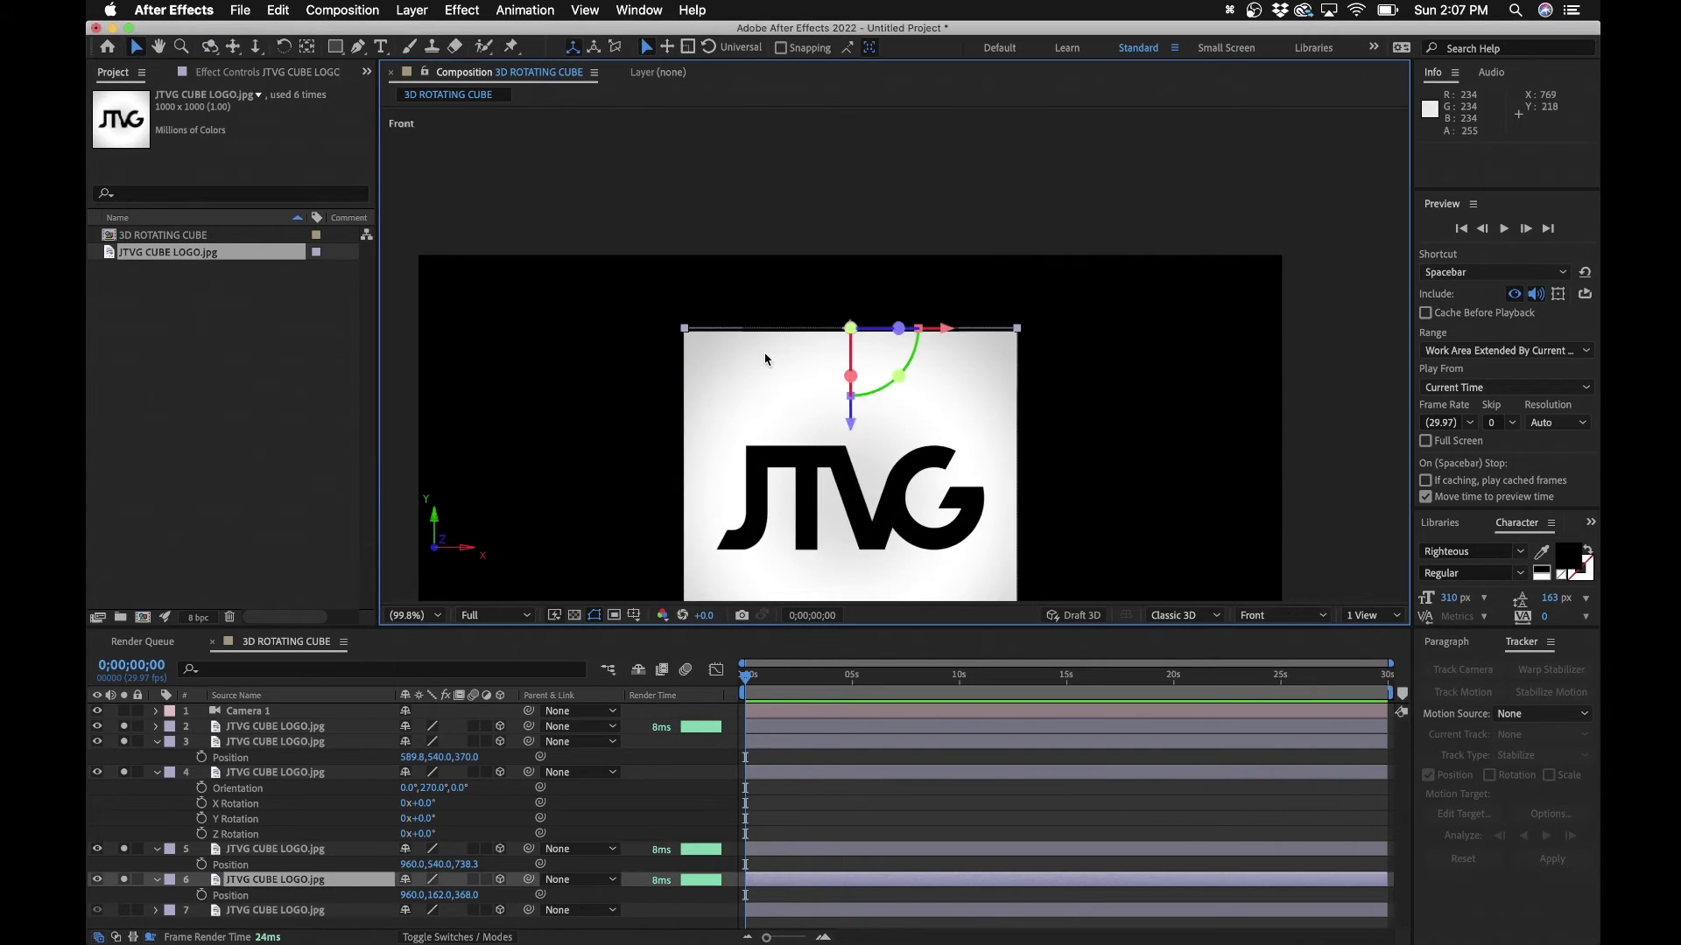
key("z")
left_click(828, 318)
left_click(936, 368)
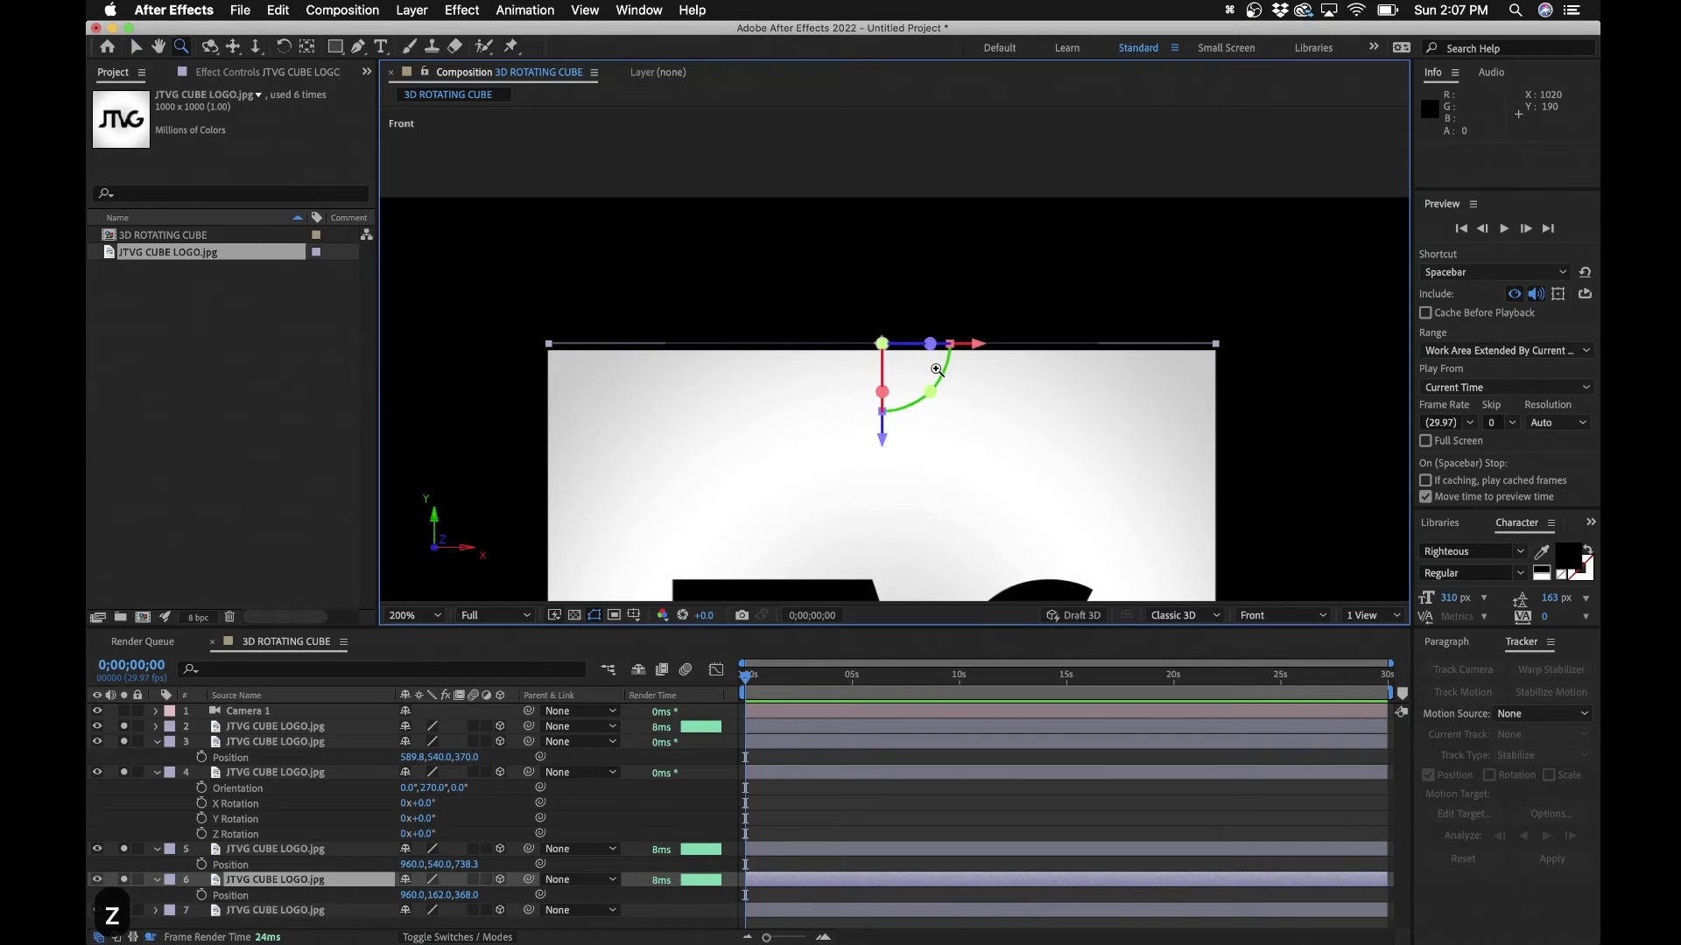
left_click(910, 377)
key("v")
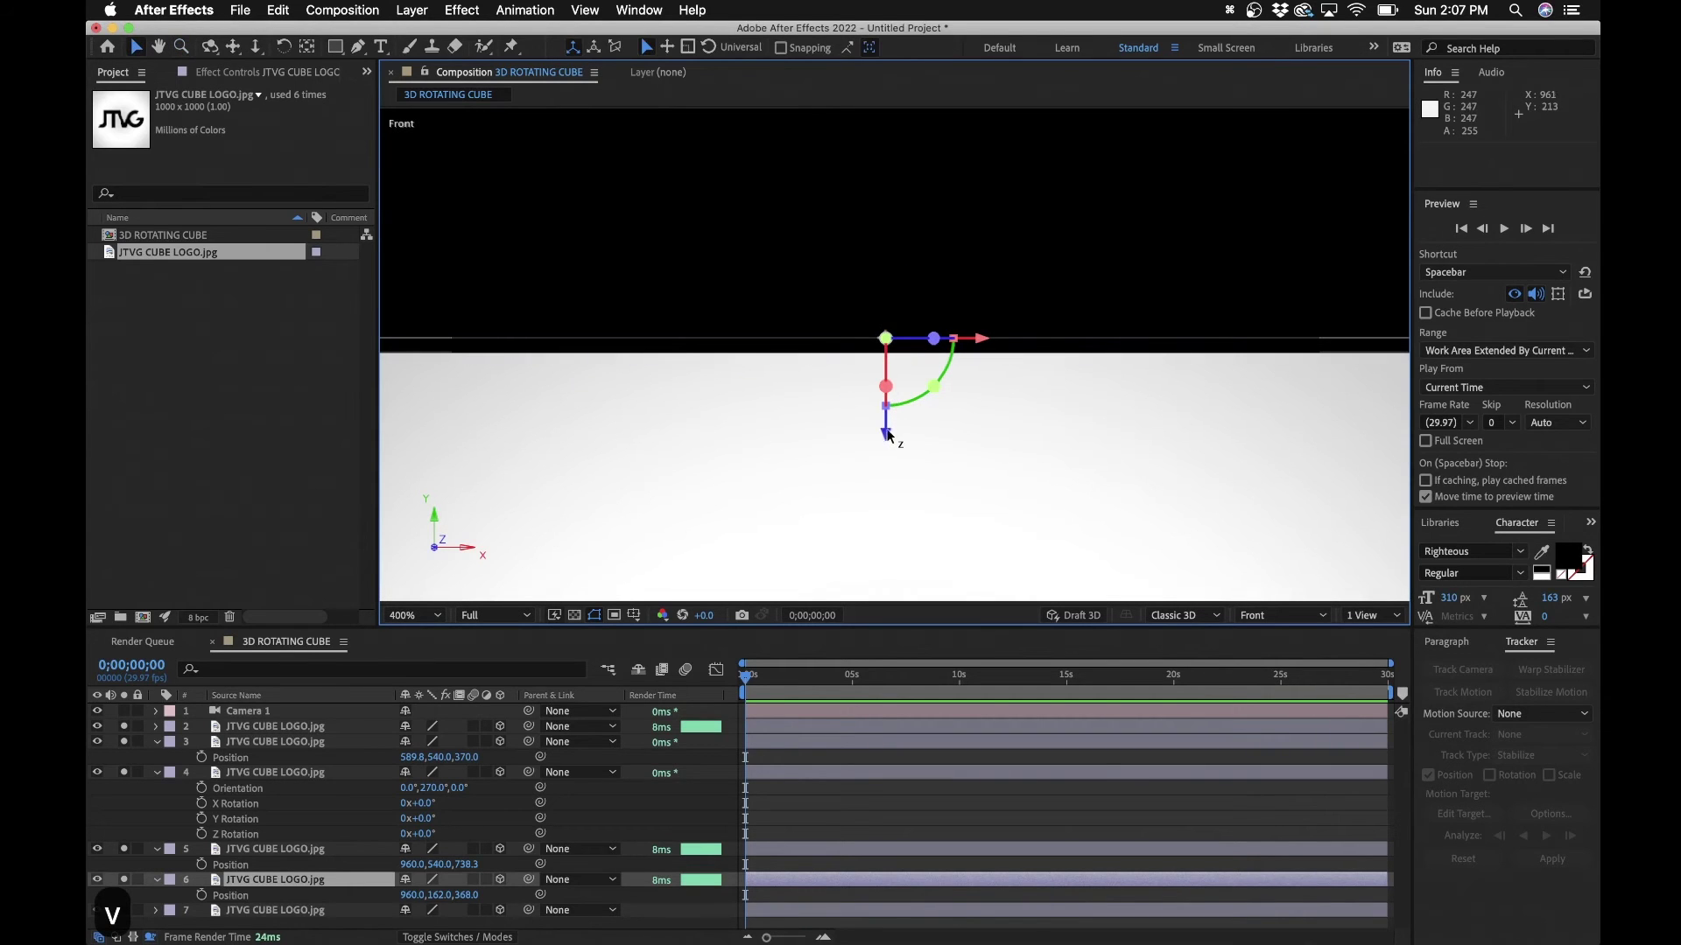
left_click_drag(885, 435, 886, 453)
scroll(869, 375, "down", 4)
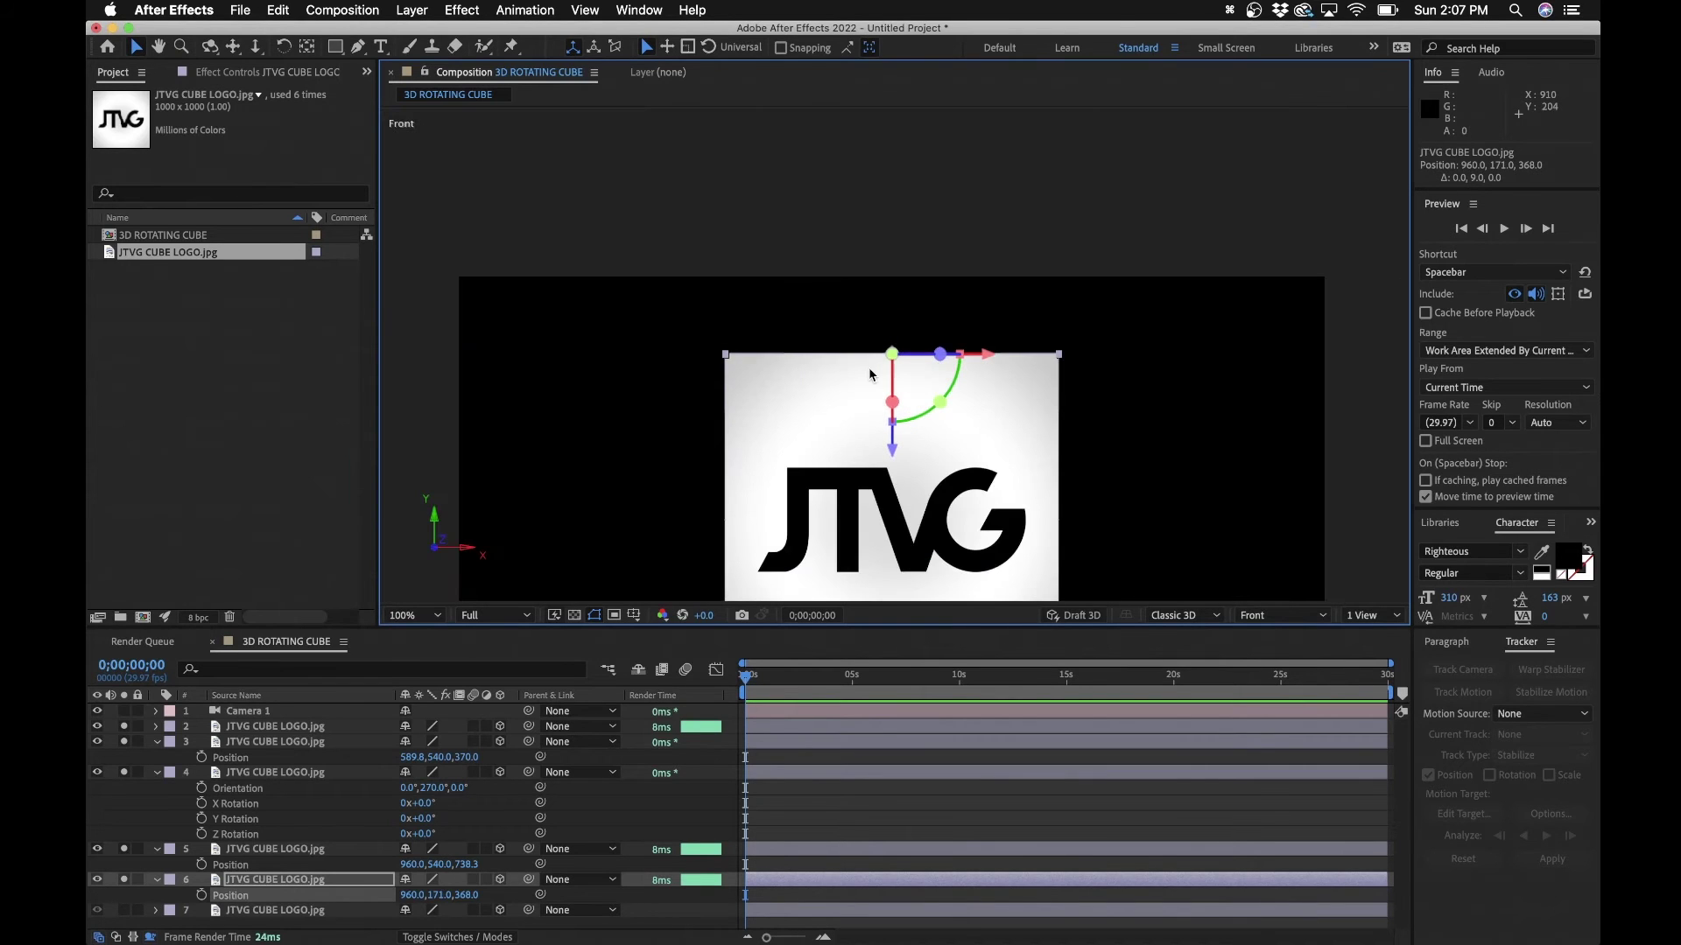
Return to Camera 1 and orbit around the cube to inspect its faces
left_click(1257, 617)
left_click(1289, 657)
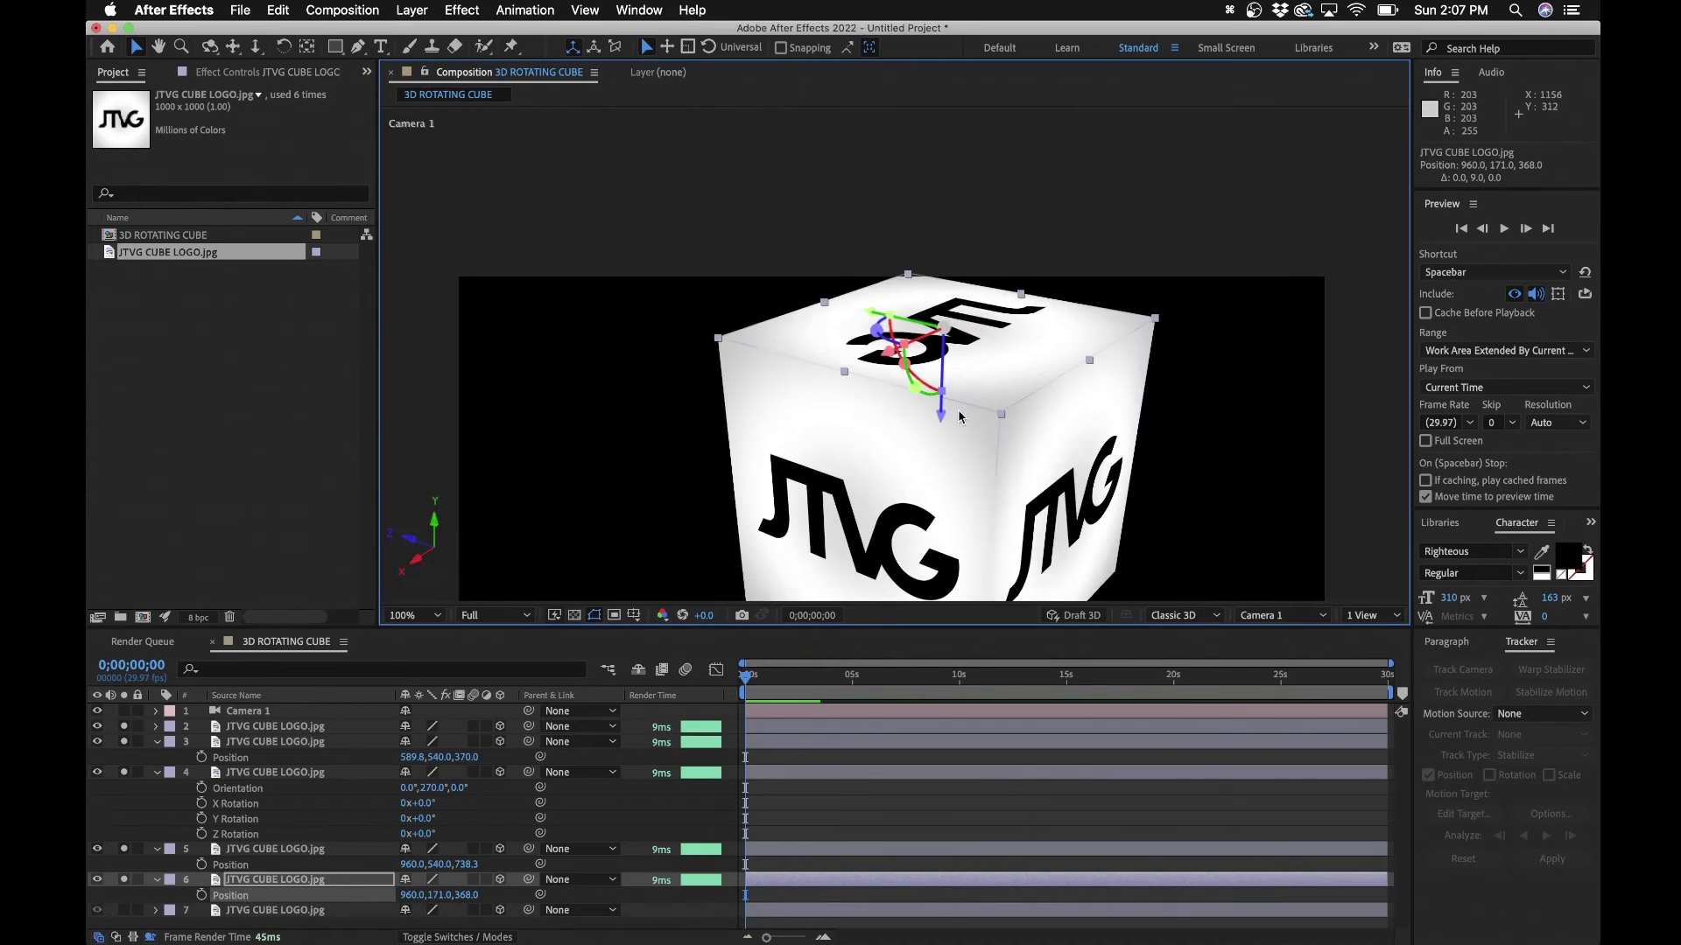
left_click(880, 821)
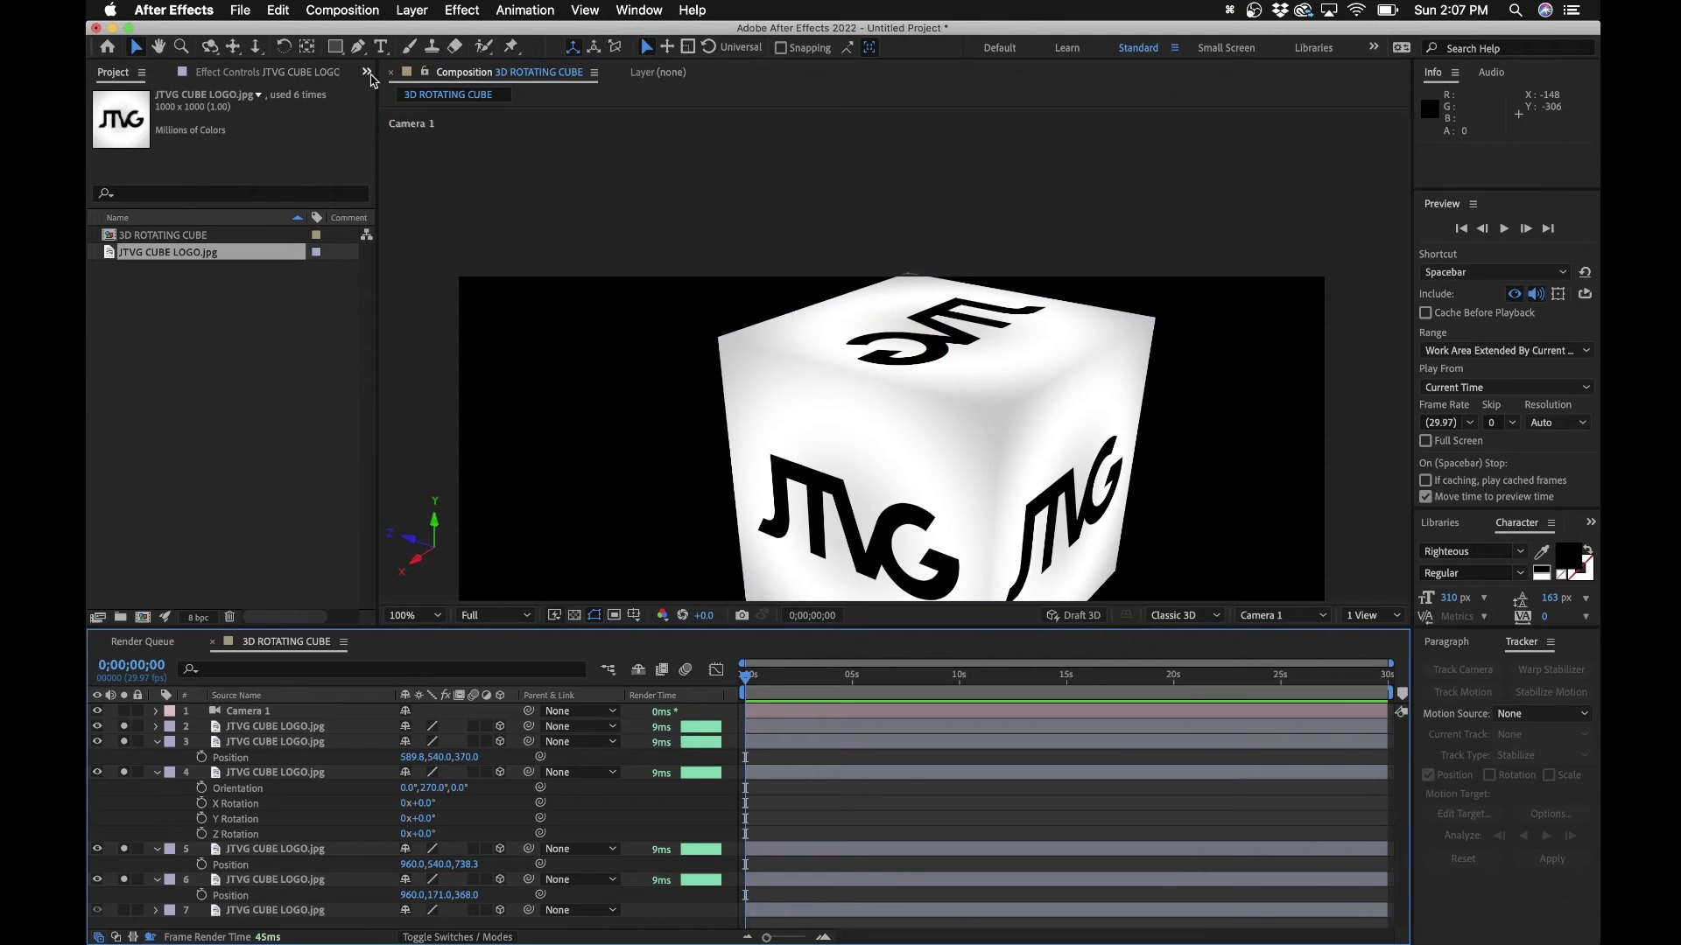
left_click(209, 47)
left_click_drag(930, 481, 1058, 457)
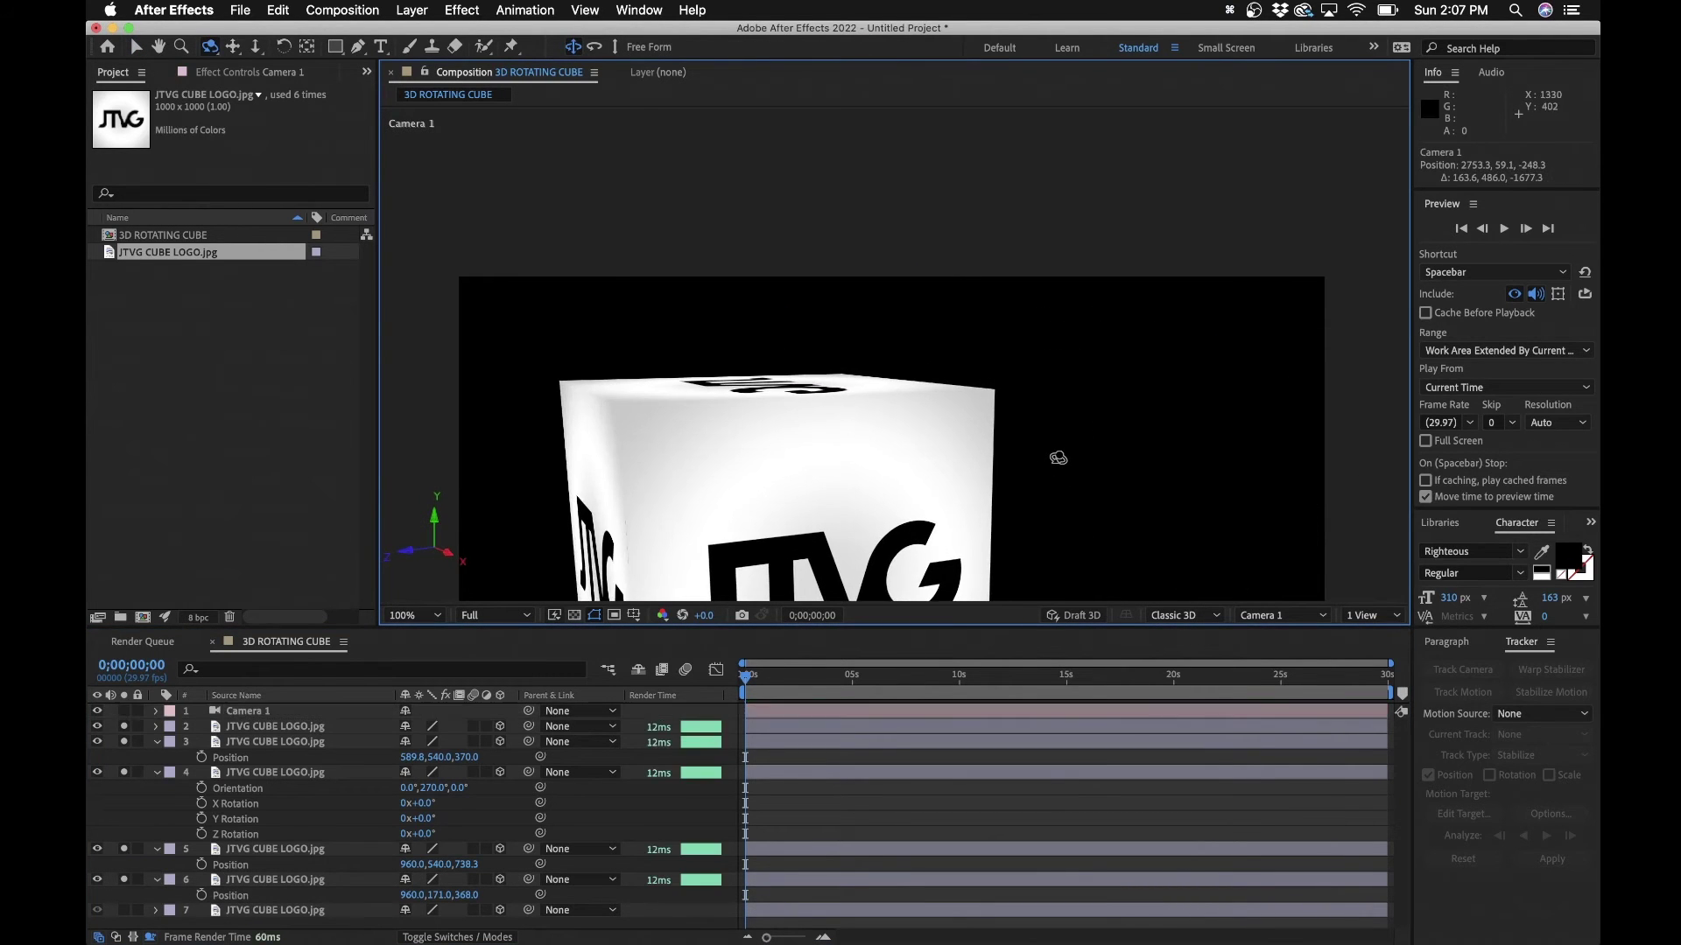
left_click_drag(792, 452, 754, 473)
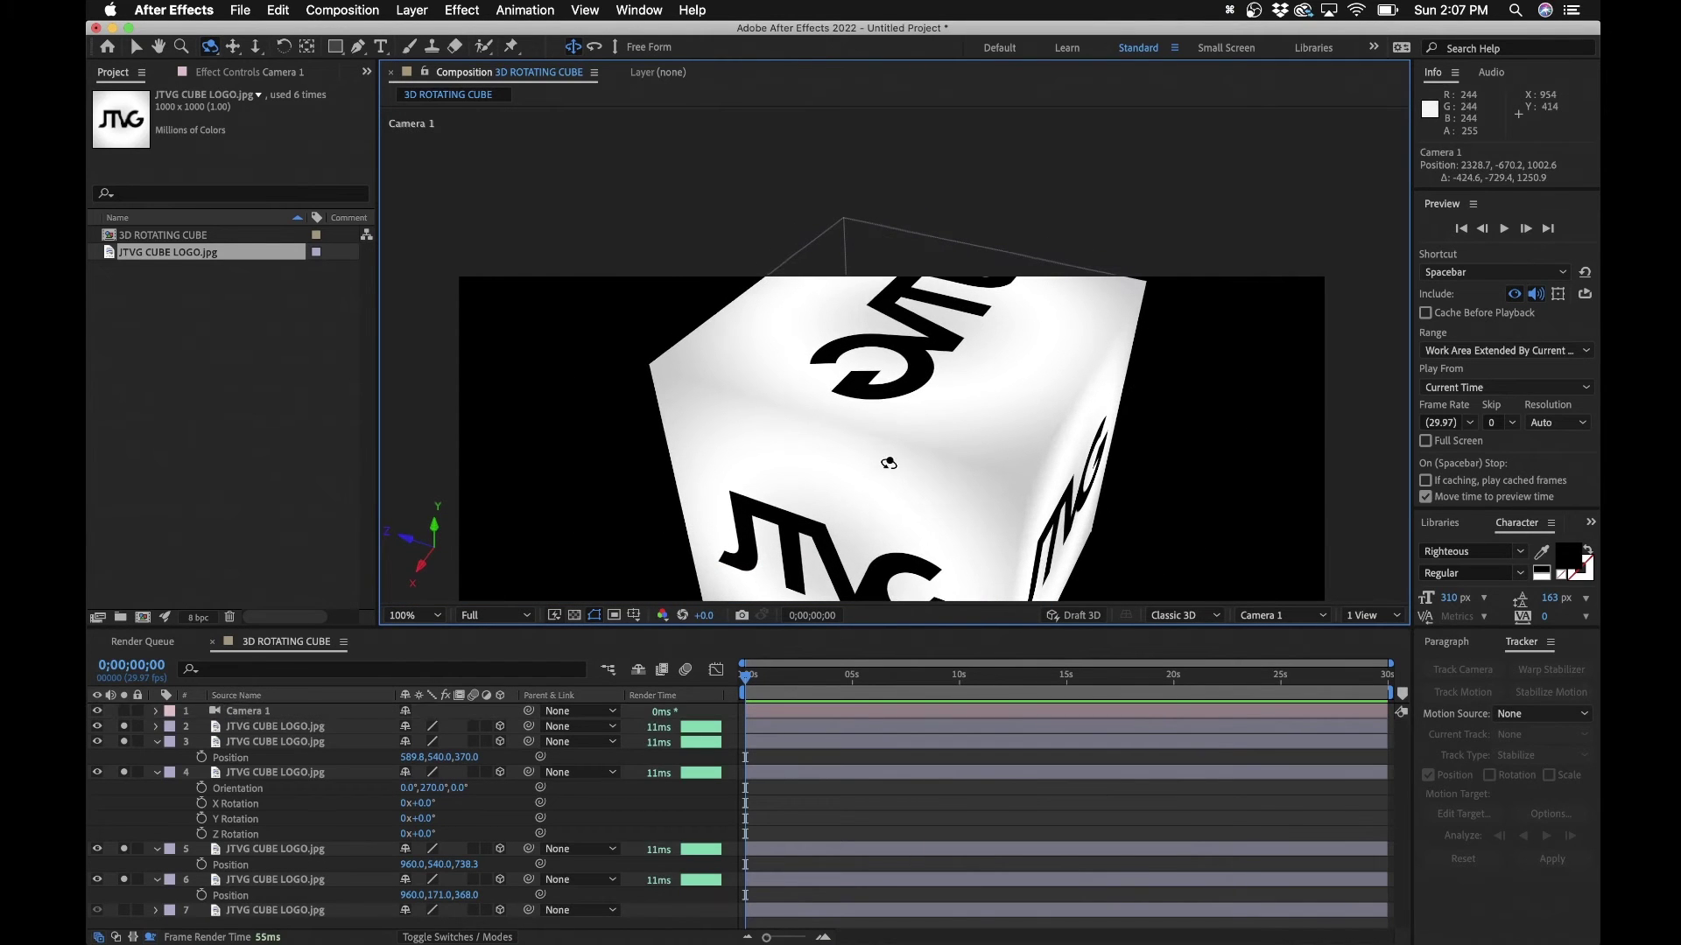
left_click_drag(888, 481, 753, 210)
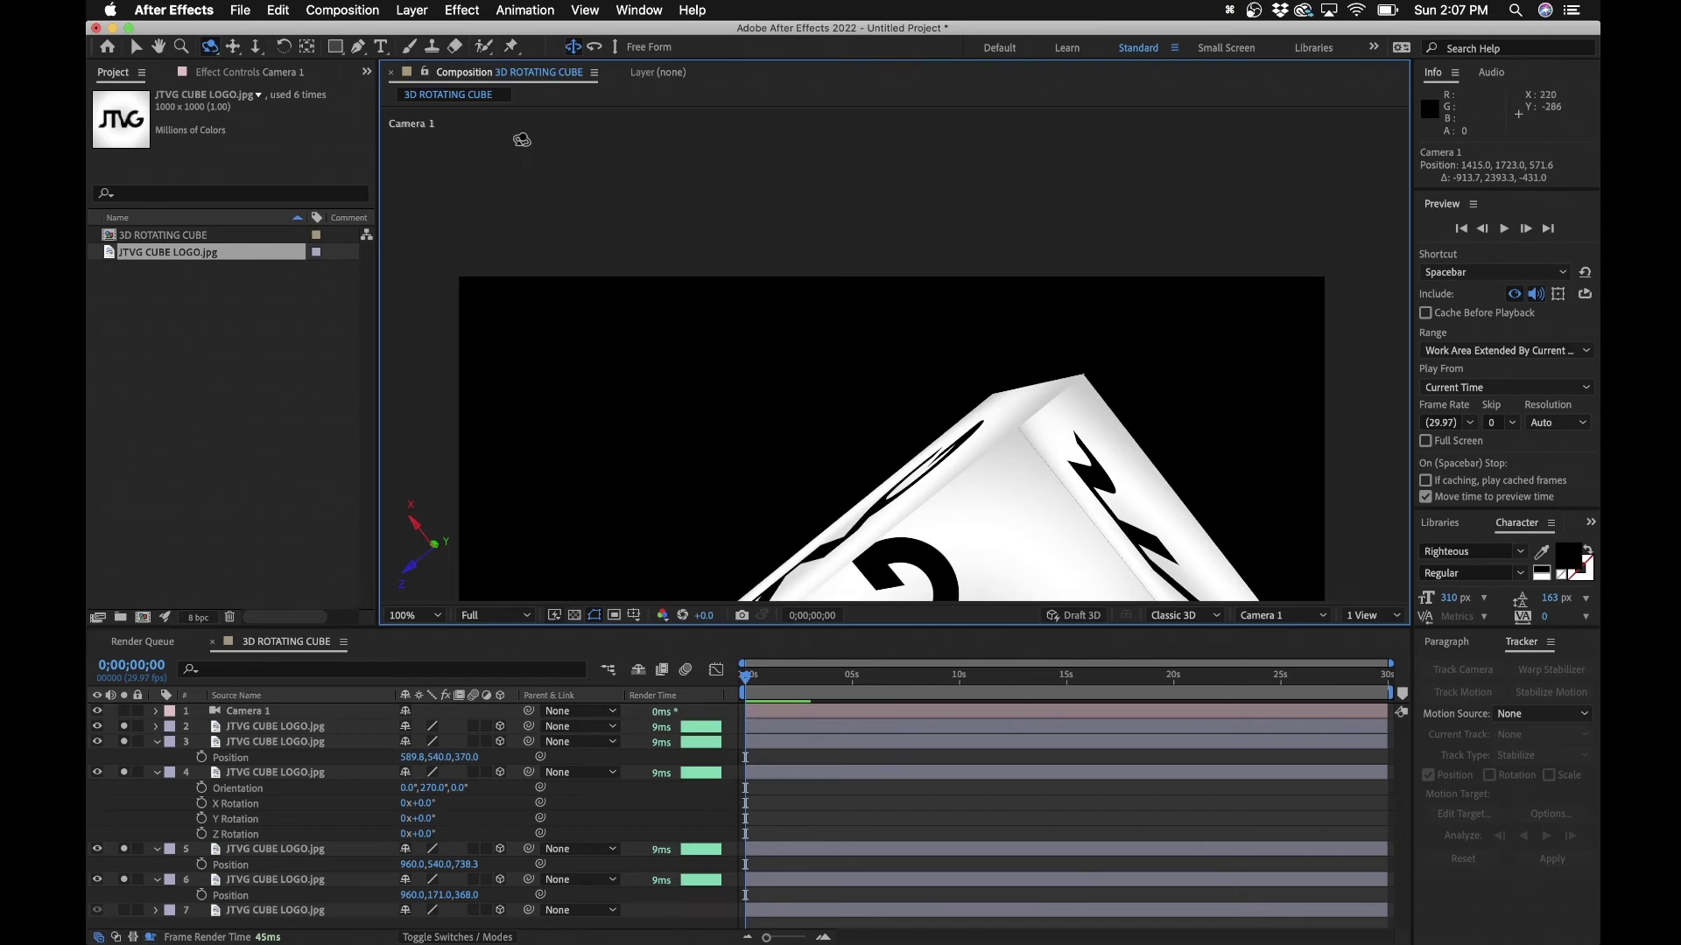
key("super+z")
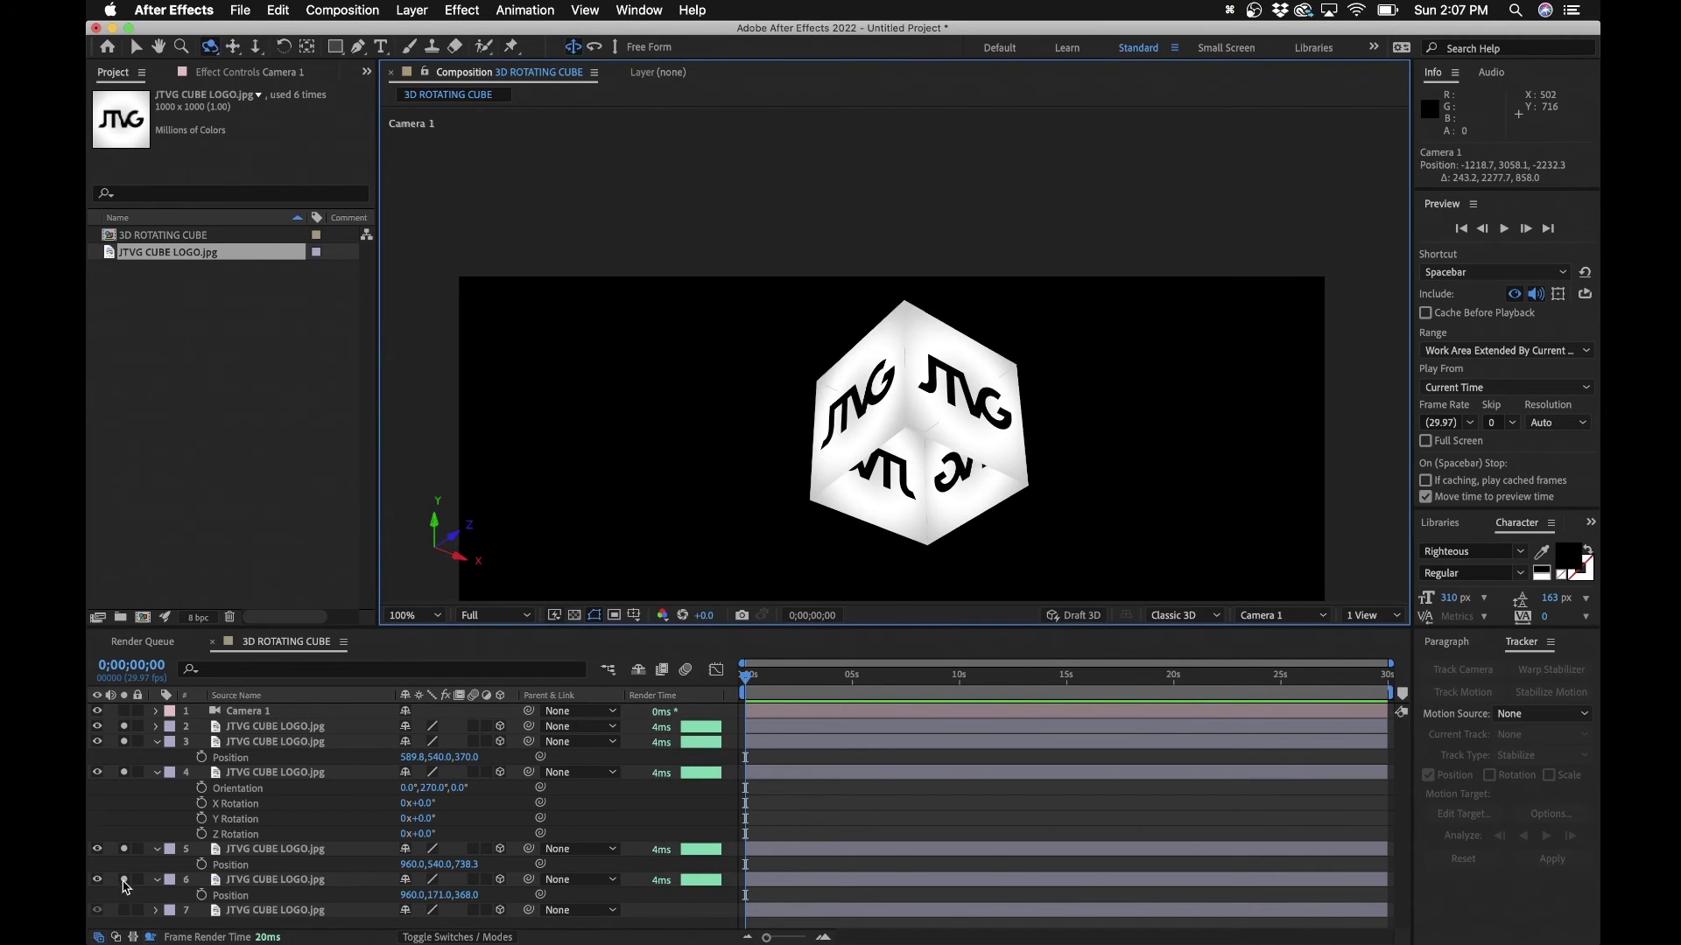
Turn off the solo switches on layers 2–6 so all cube faces show
left_click(123, 880)
left_click(125, 849)
left_click(123, 772)
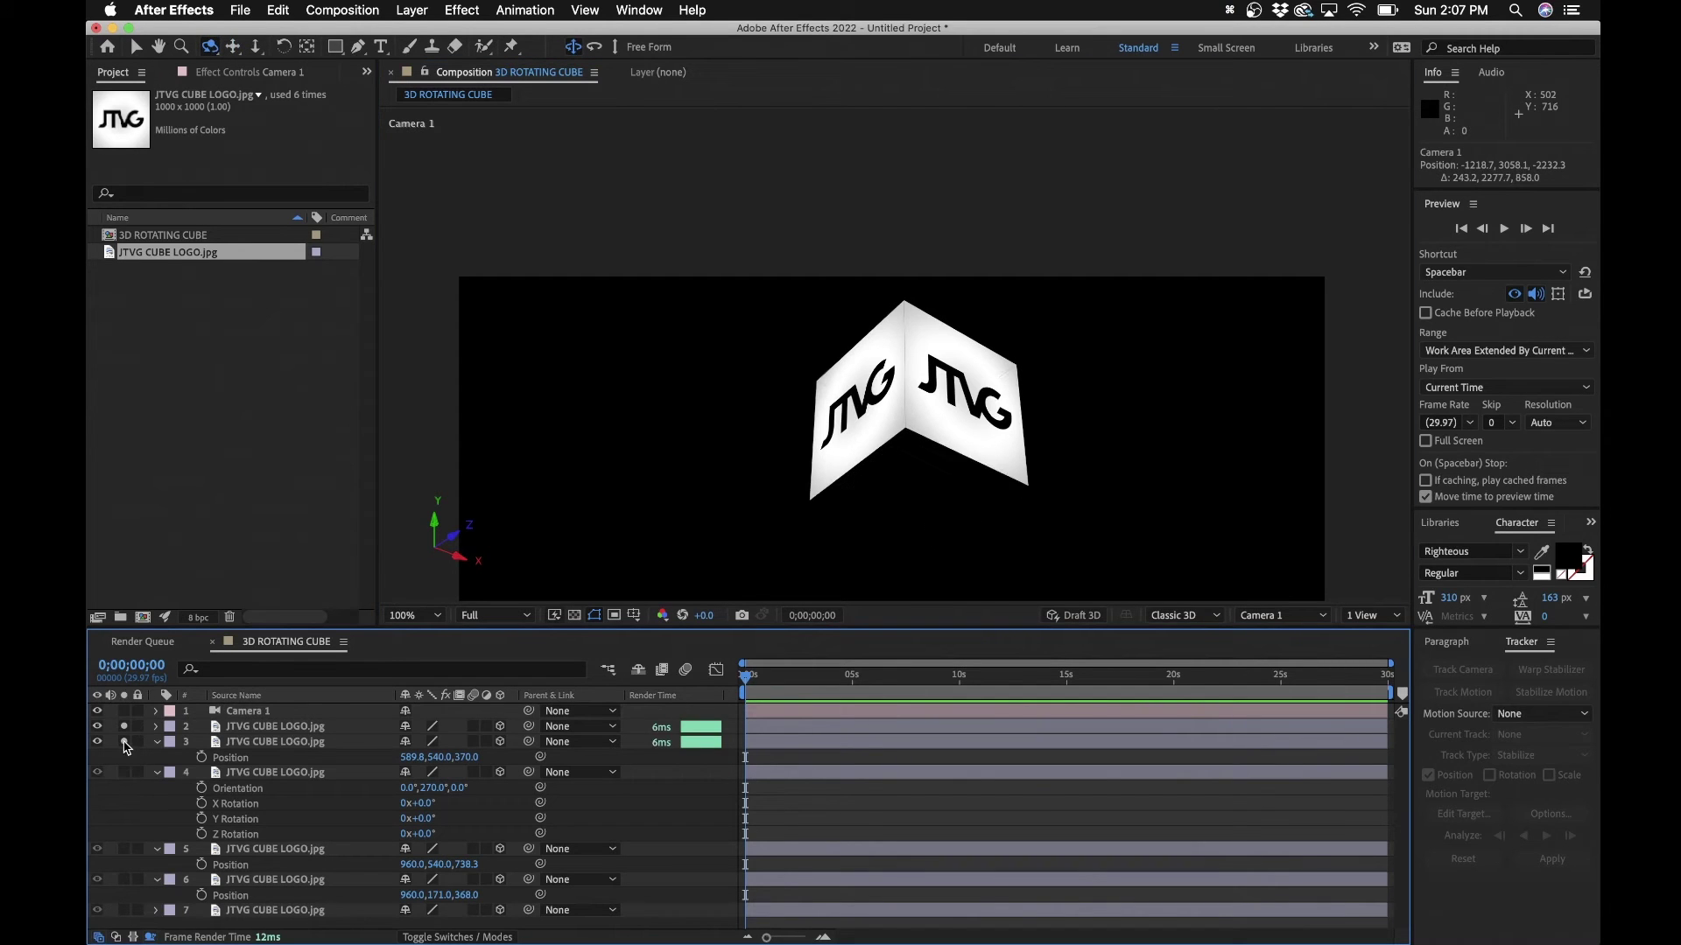
left_click(124, 742)
left_click(124, 726)
Select layer 7 and move it down to Position Y 1281
left_click(249, 915)
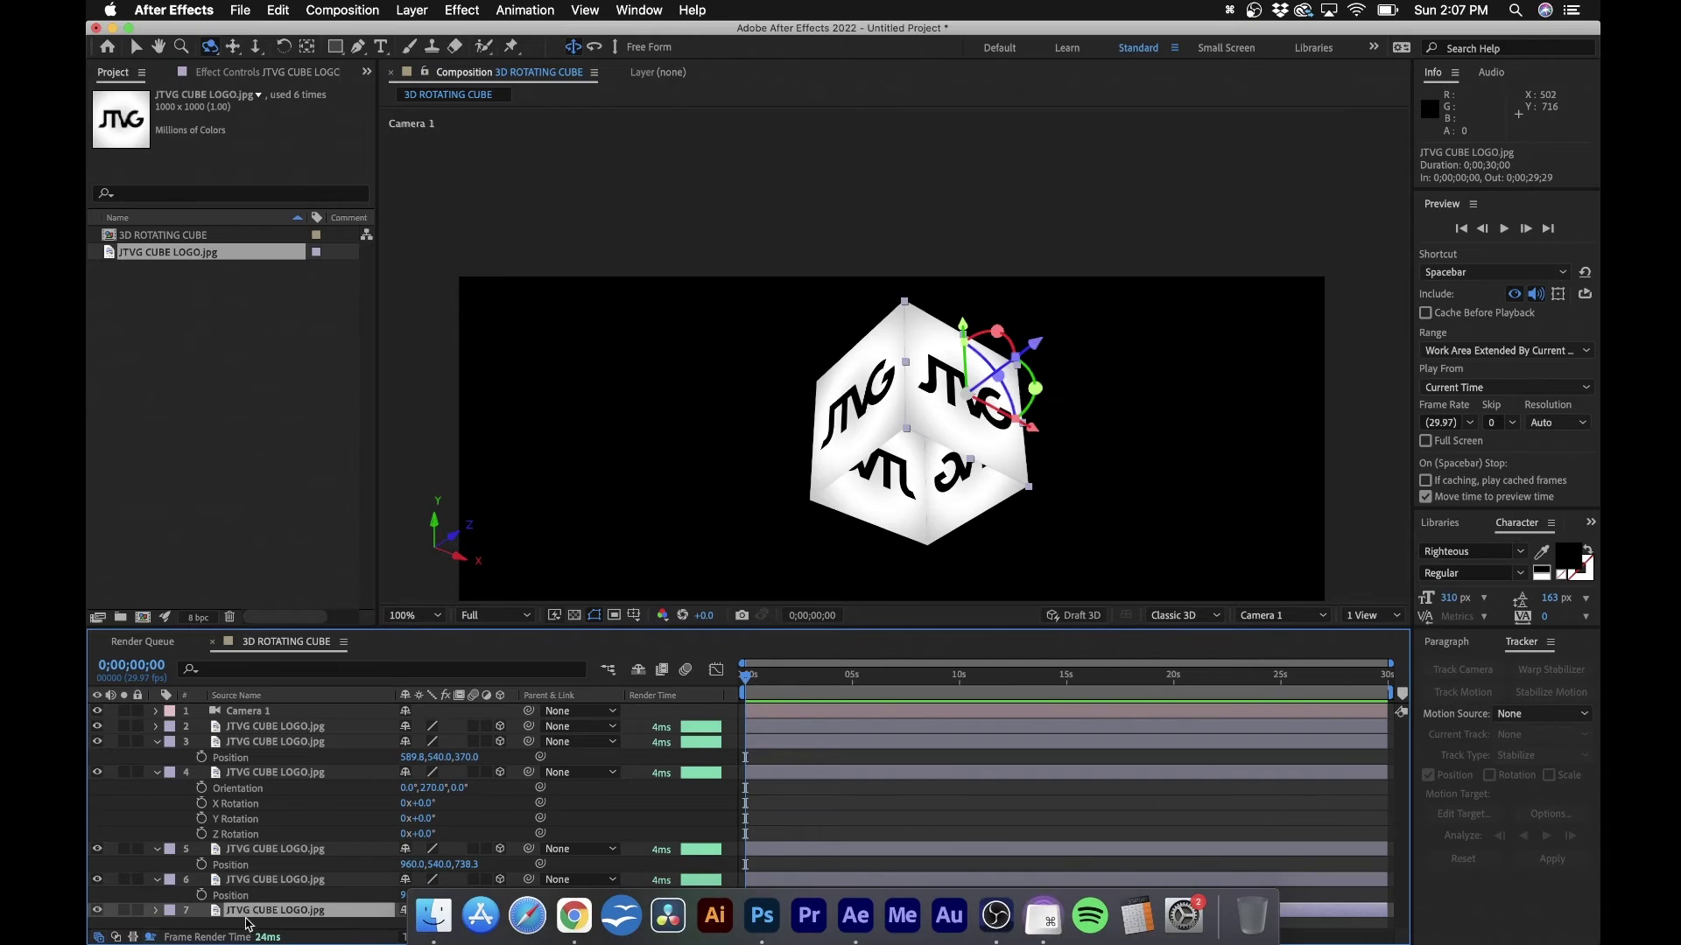
key("p")
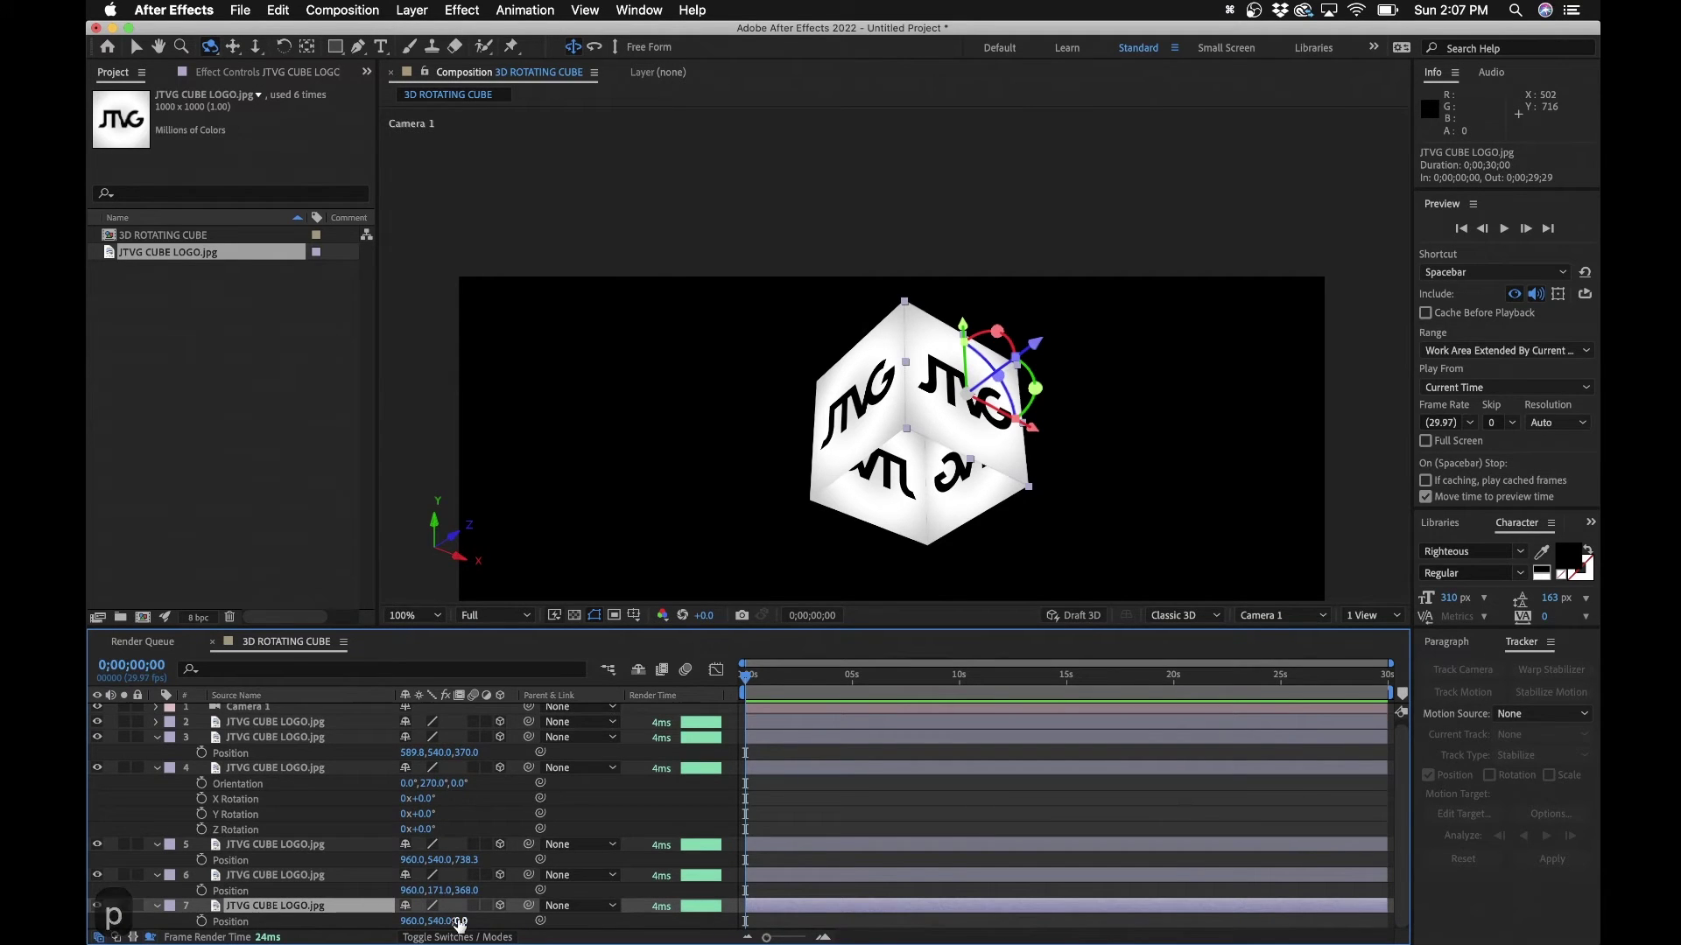
left_click_drag(438, 921, 1157, 872)
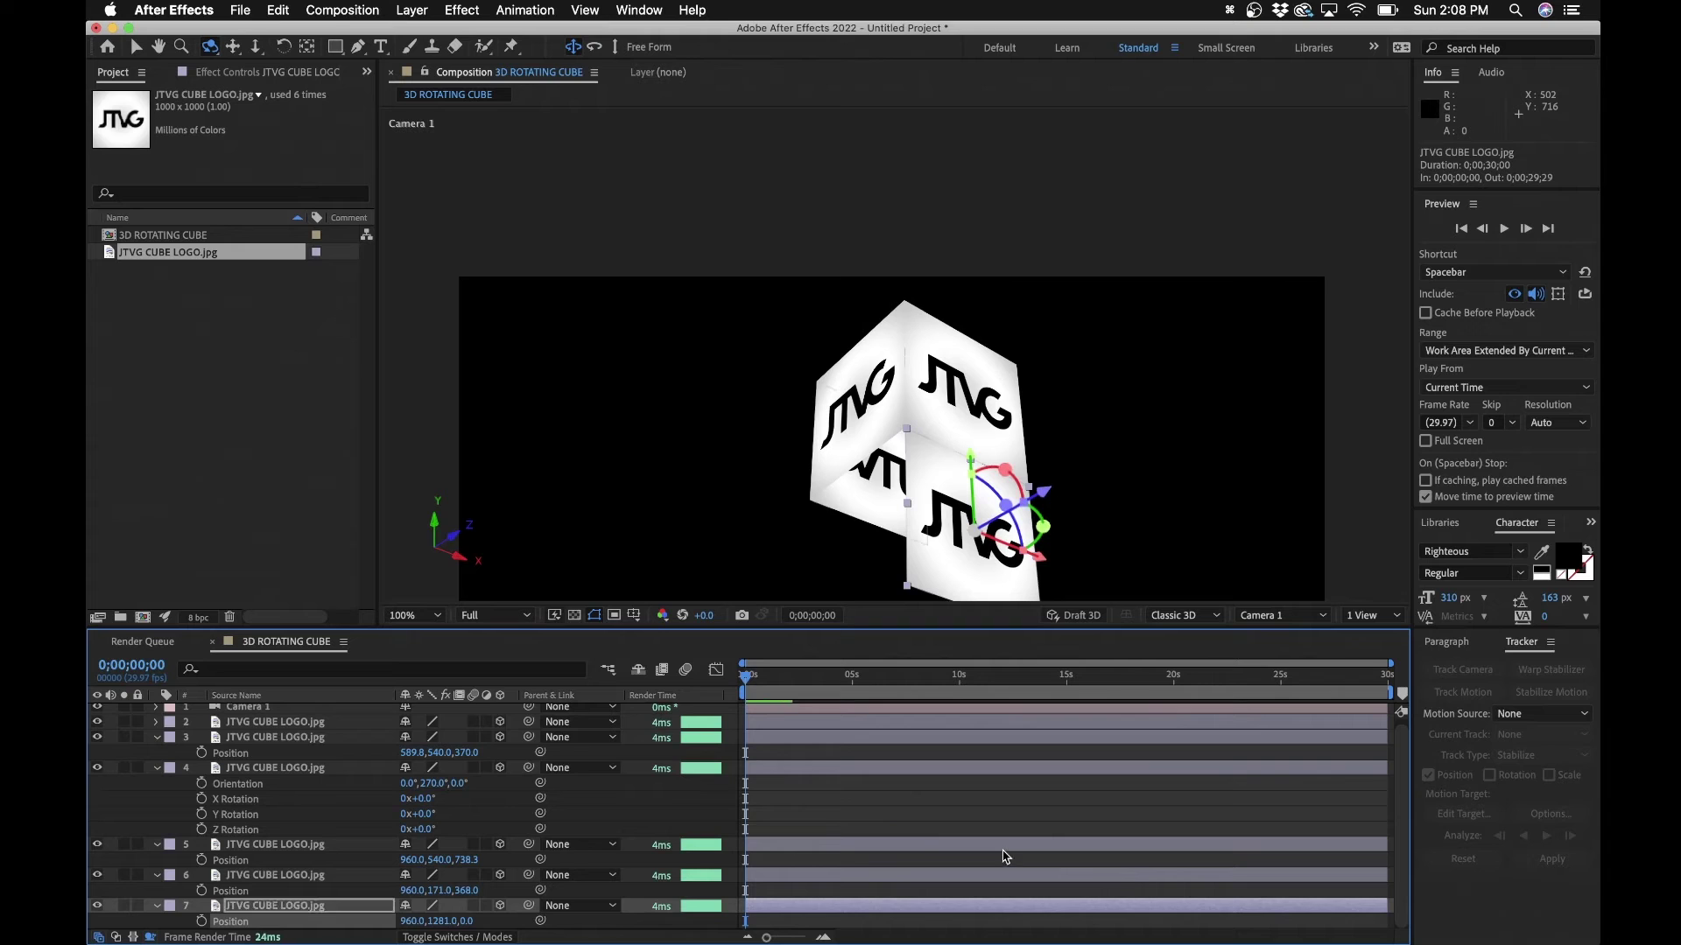
Set layer 7's Orientation X to 90° so it lies flat
key("r")
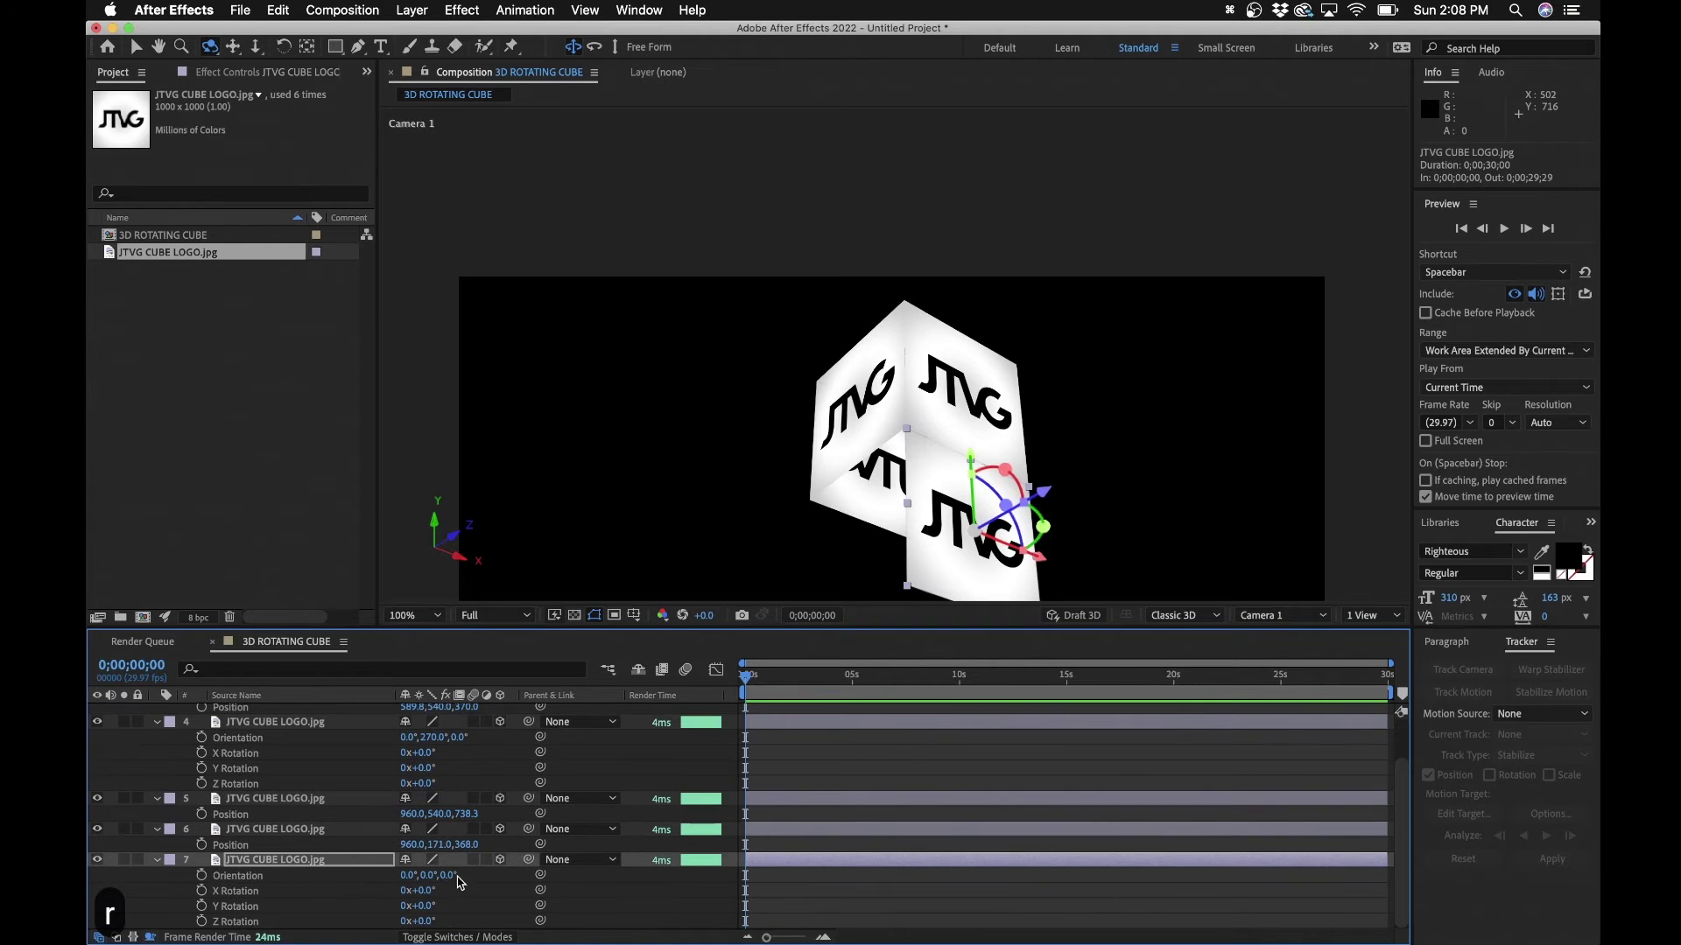
left_click_drag(448, 875, 482, 875)
key("super+z")
key("super+z")
key("super+z")
key("super+z")
key("super+z")
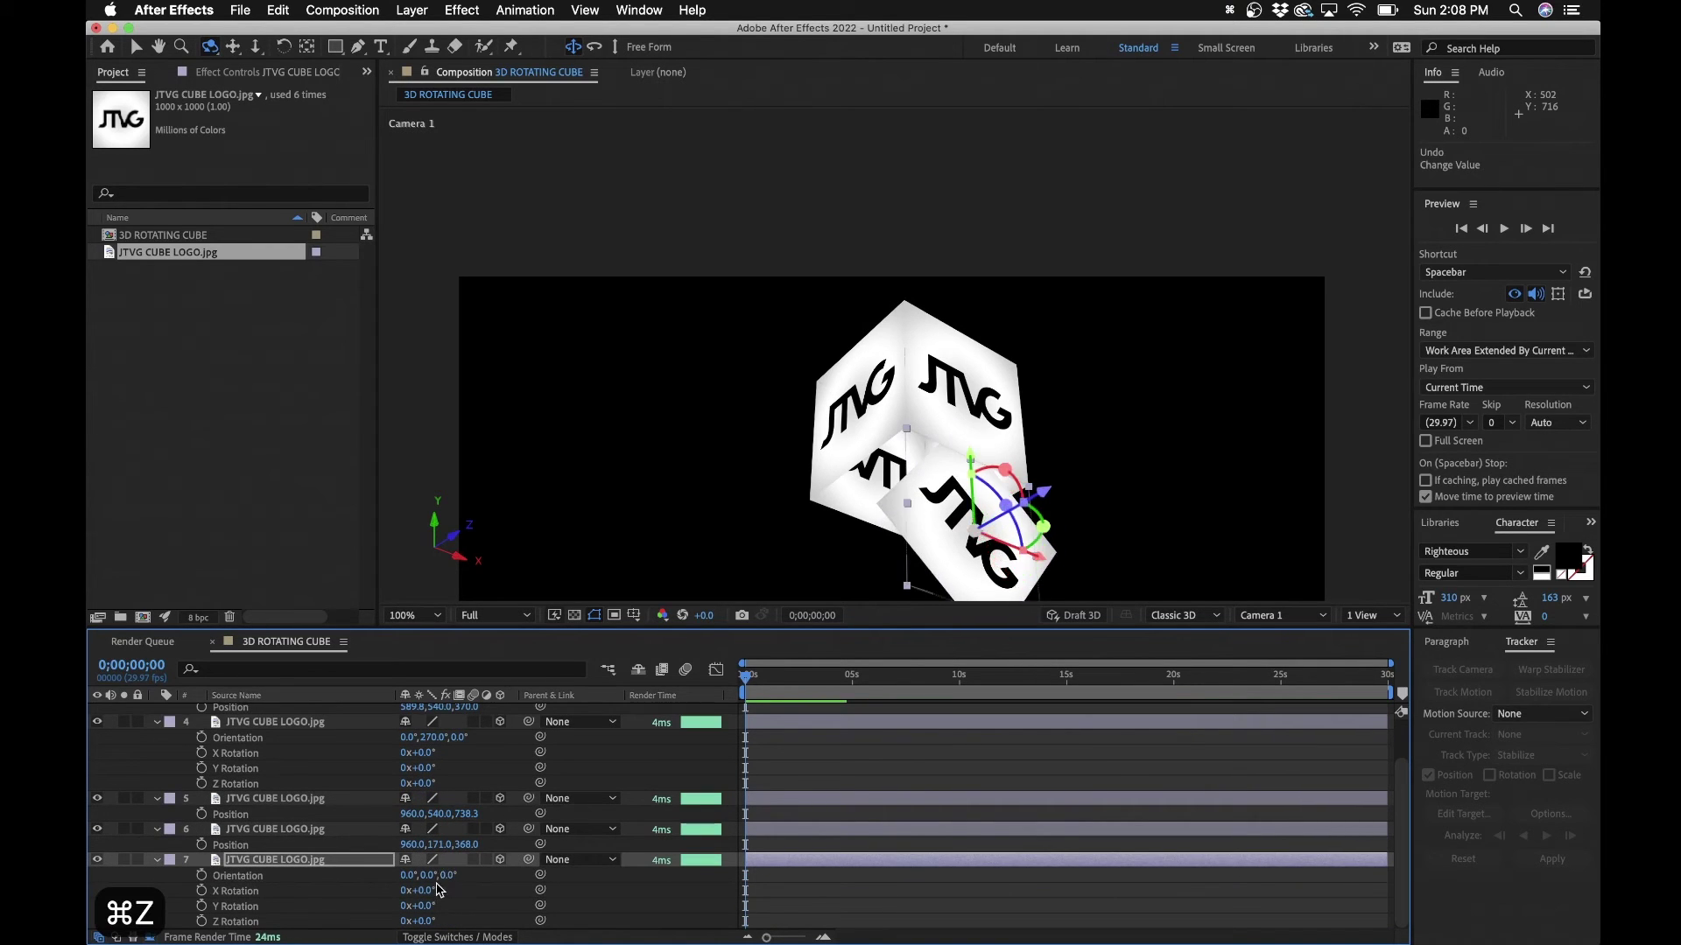
key("super+z")
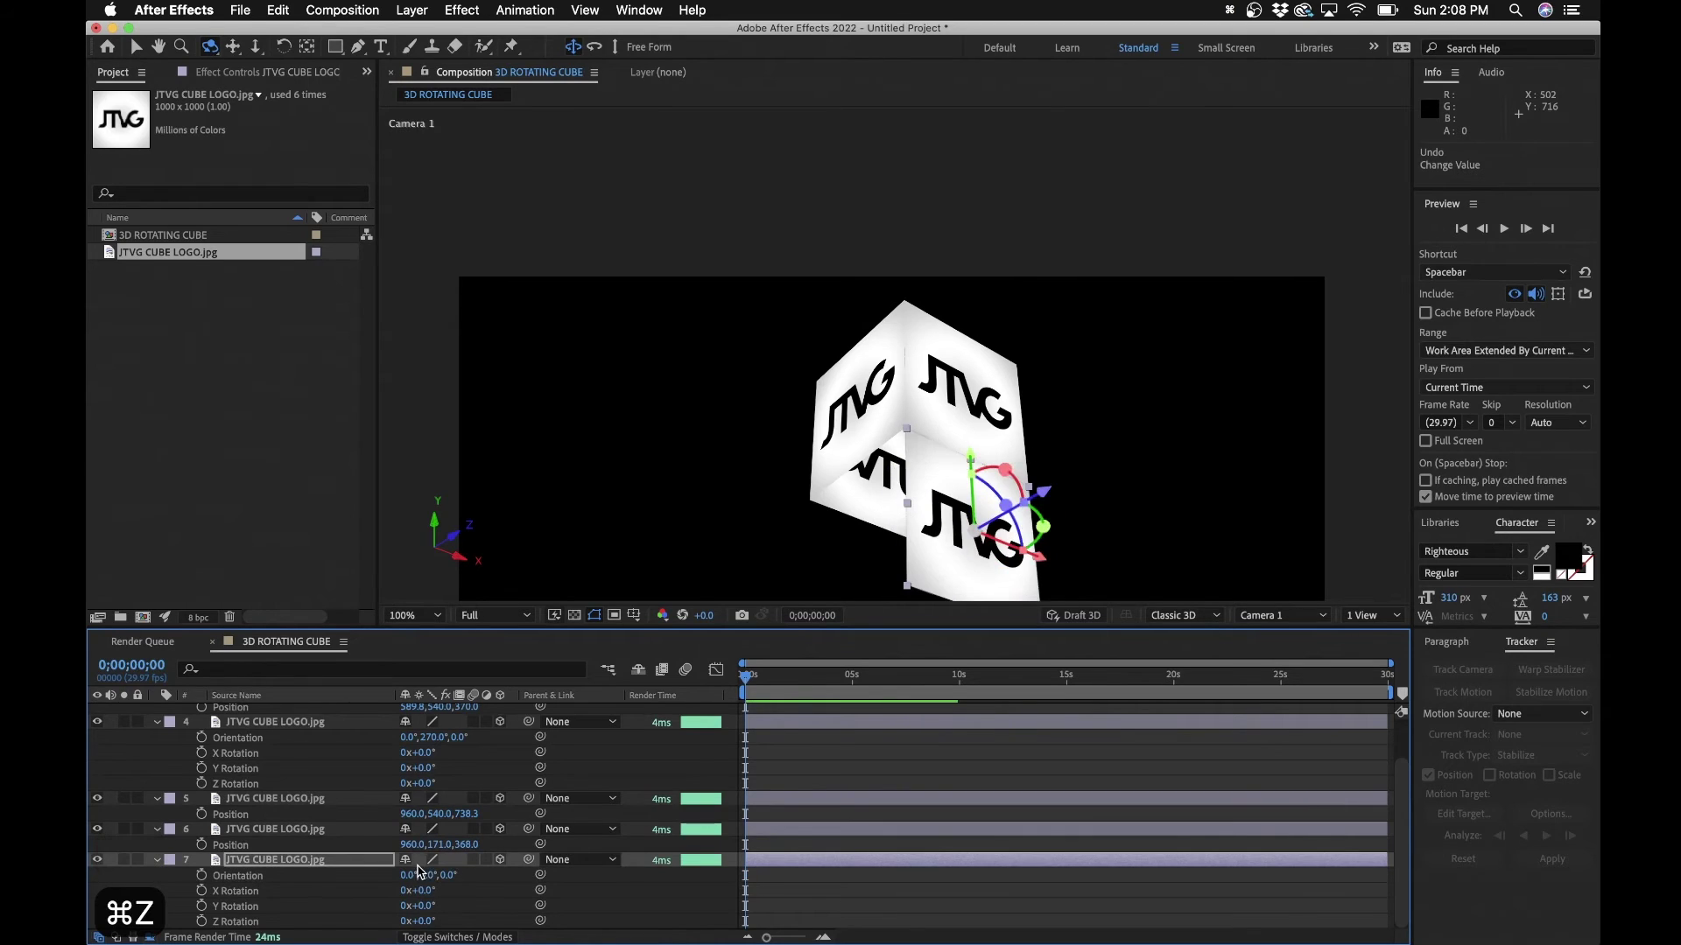
left_click_drag(408, 874, 476, 861)
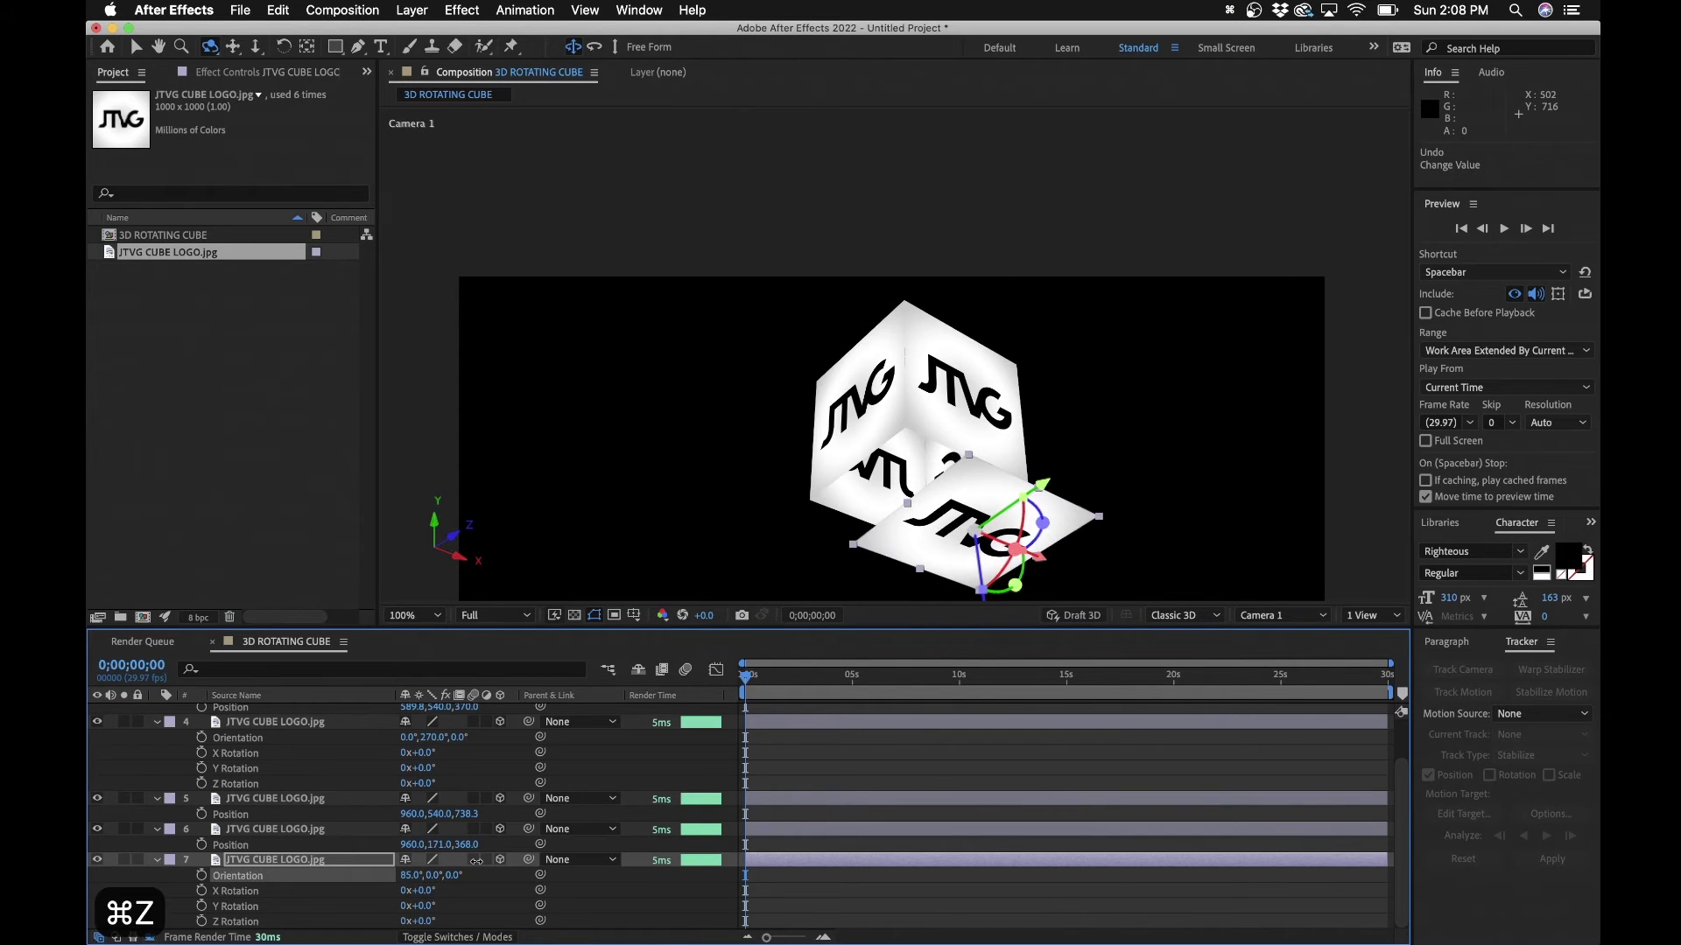
left_click(409, 875)
type("90")
key("Return")
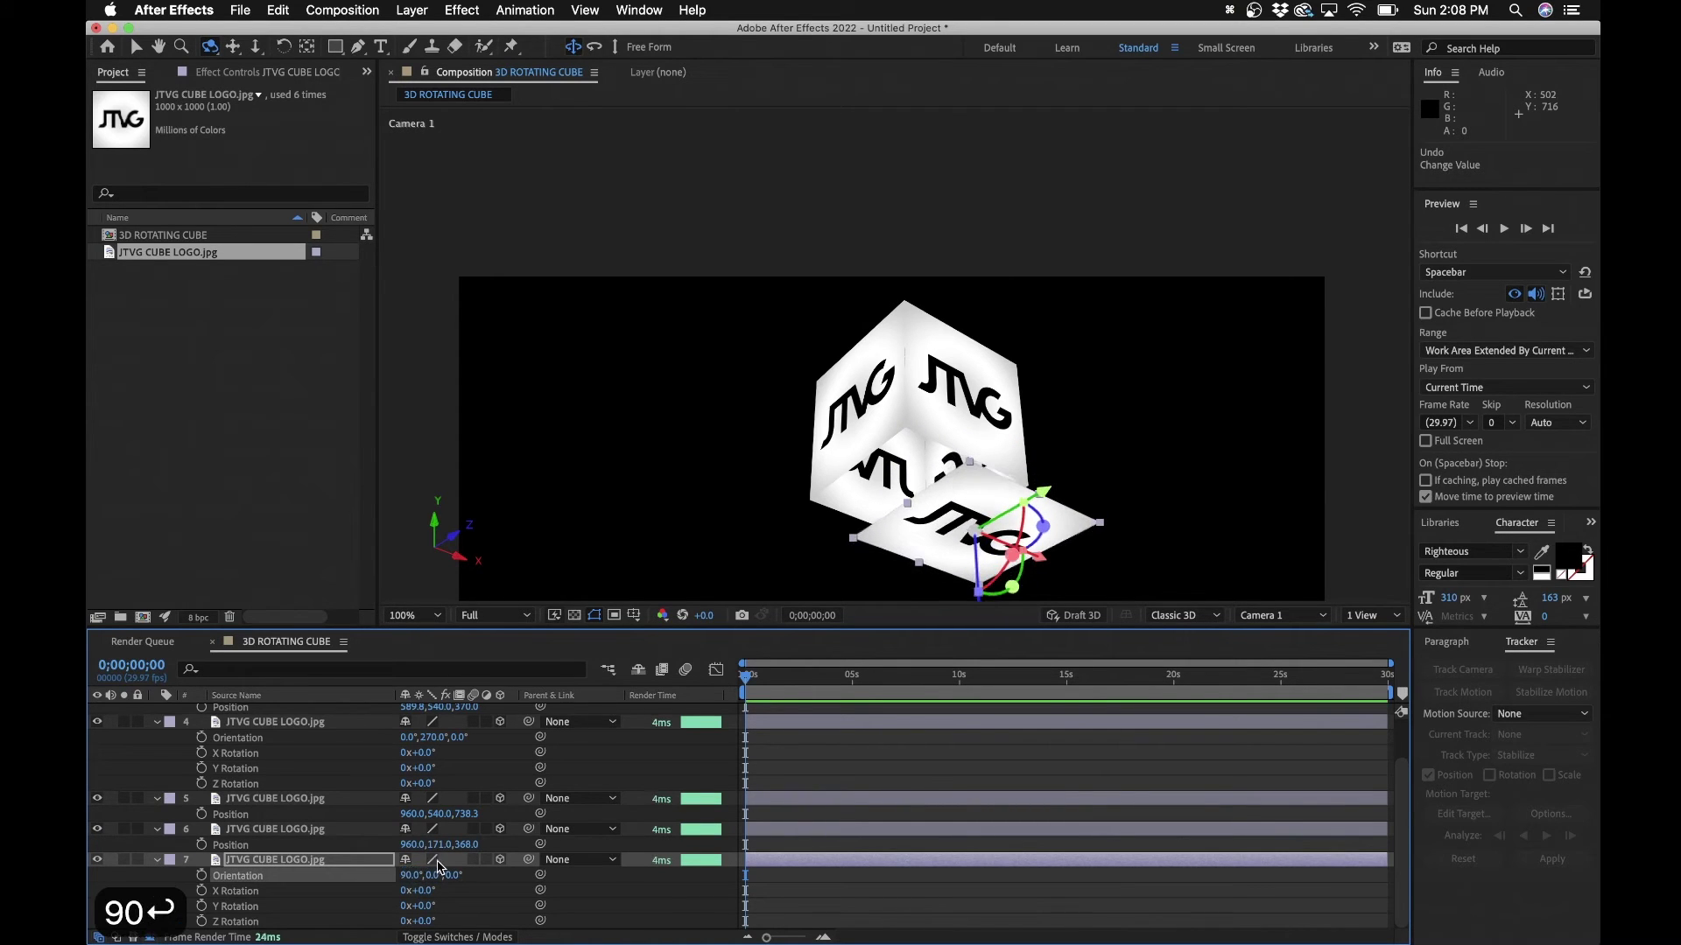
key("p")
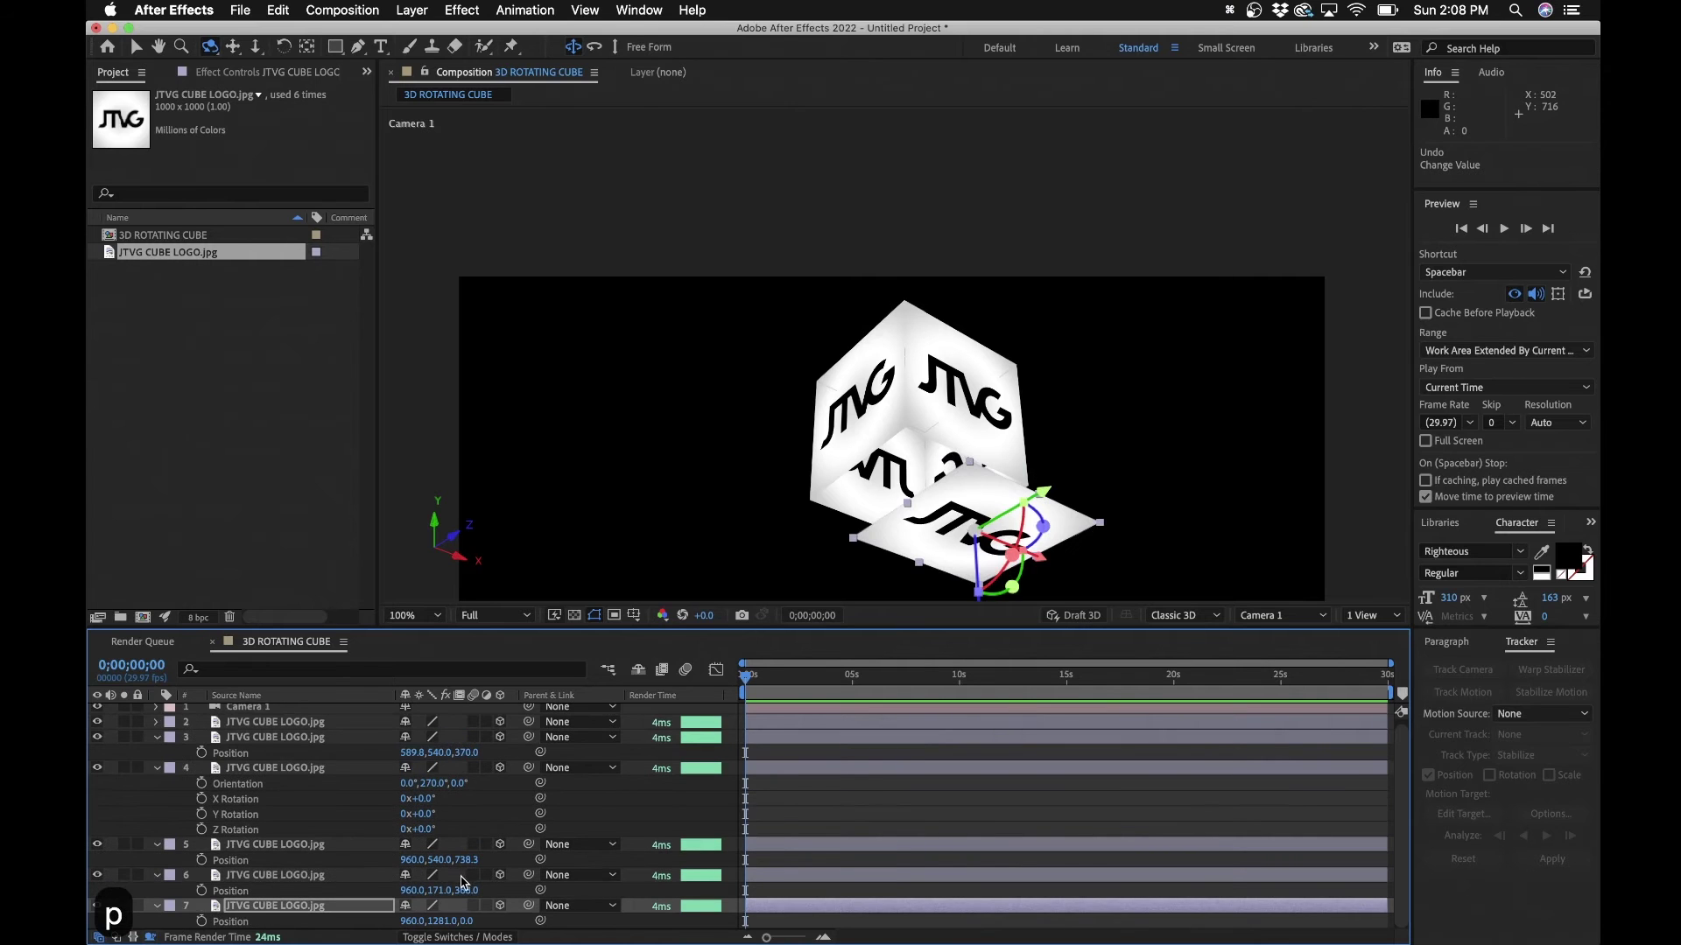
In Front view, locate layer 7's face and raise it up under the cube
left_click(1243, 612)
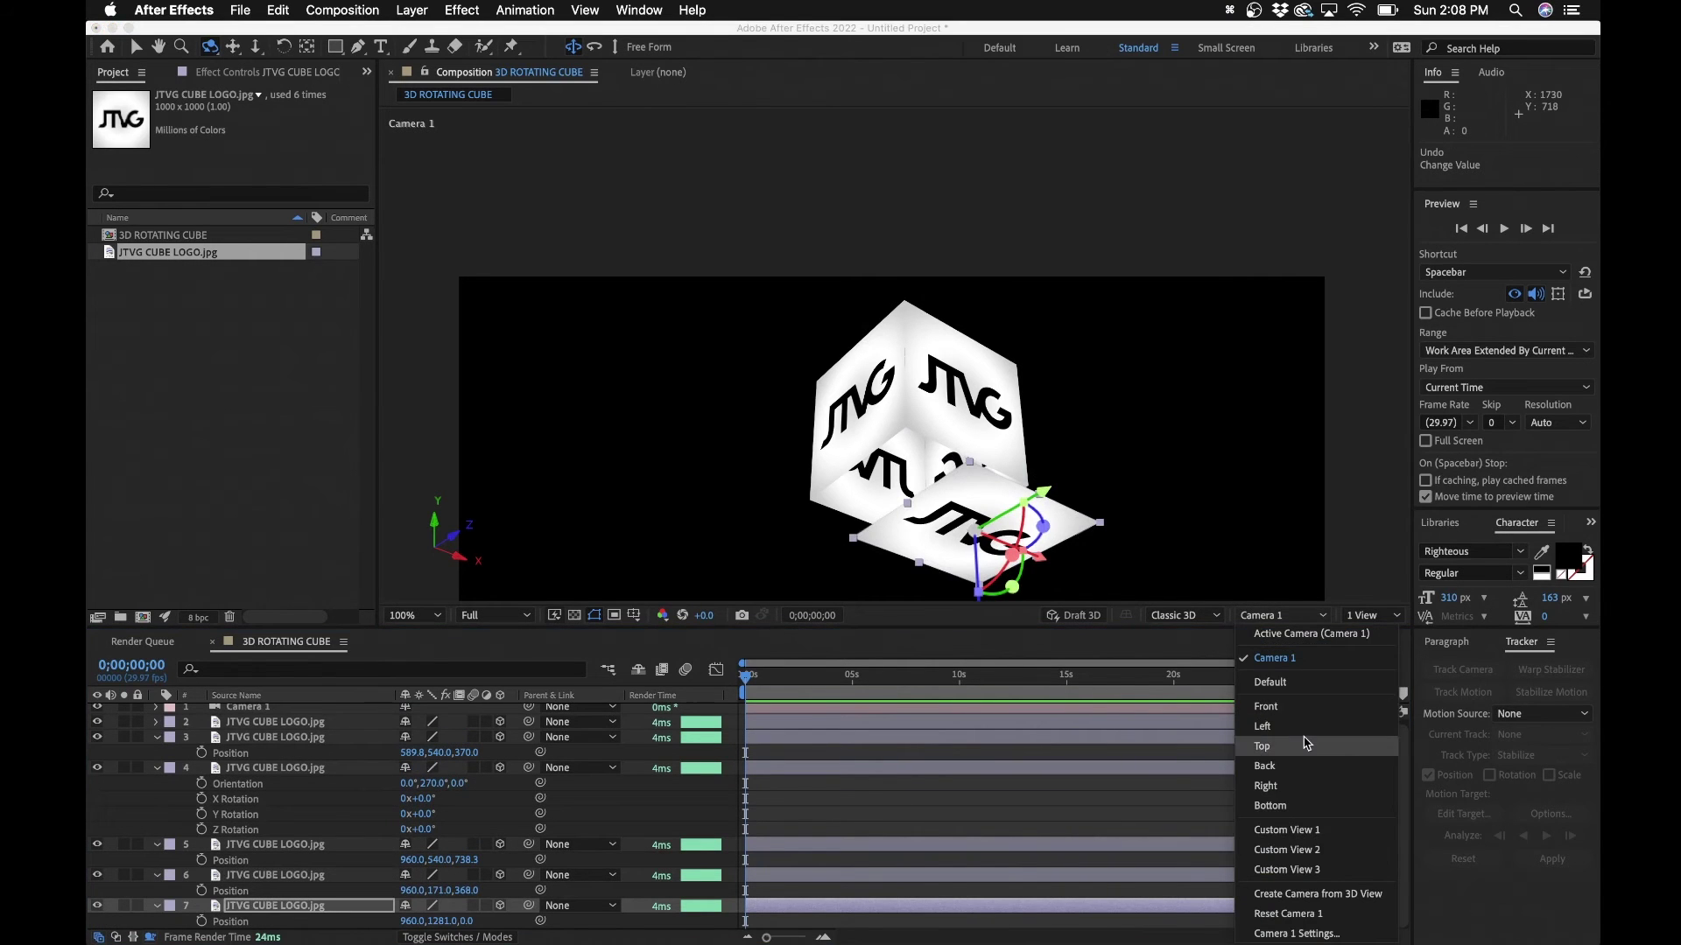
left_click(1265, 705)
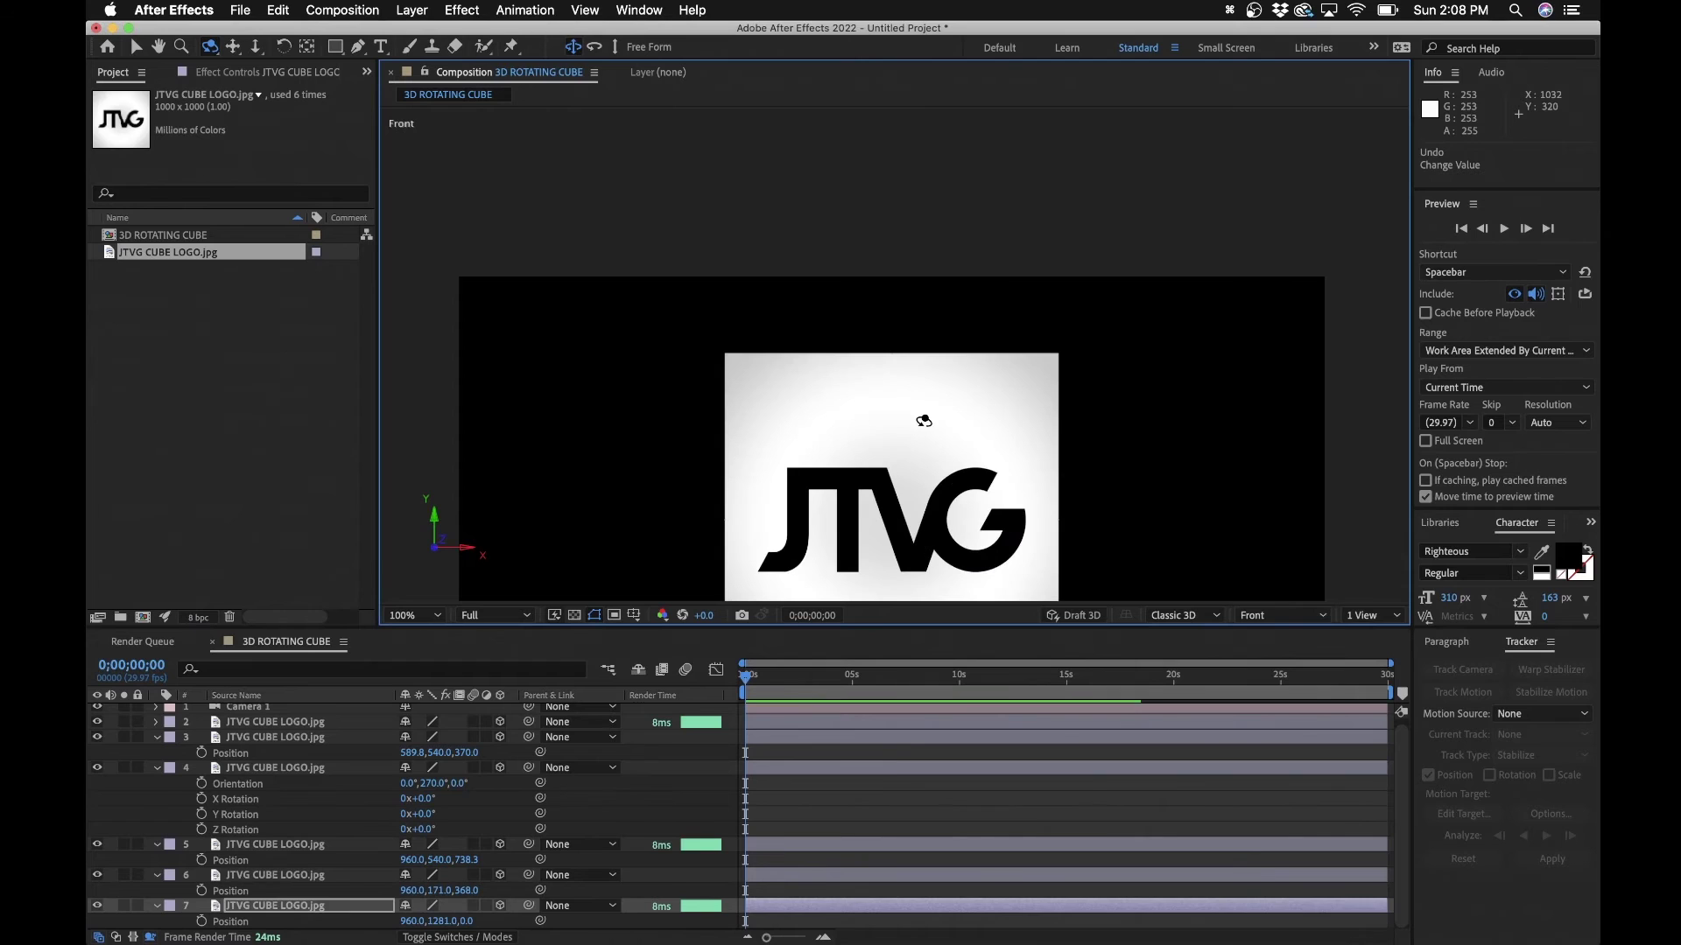
key("comma")
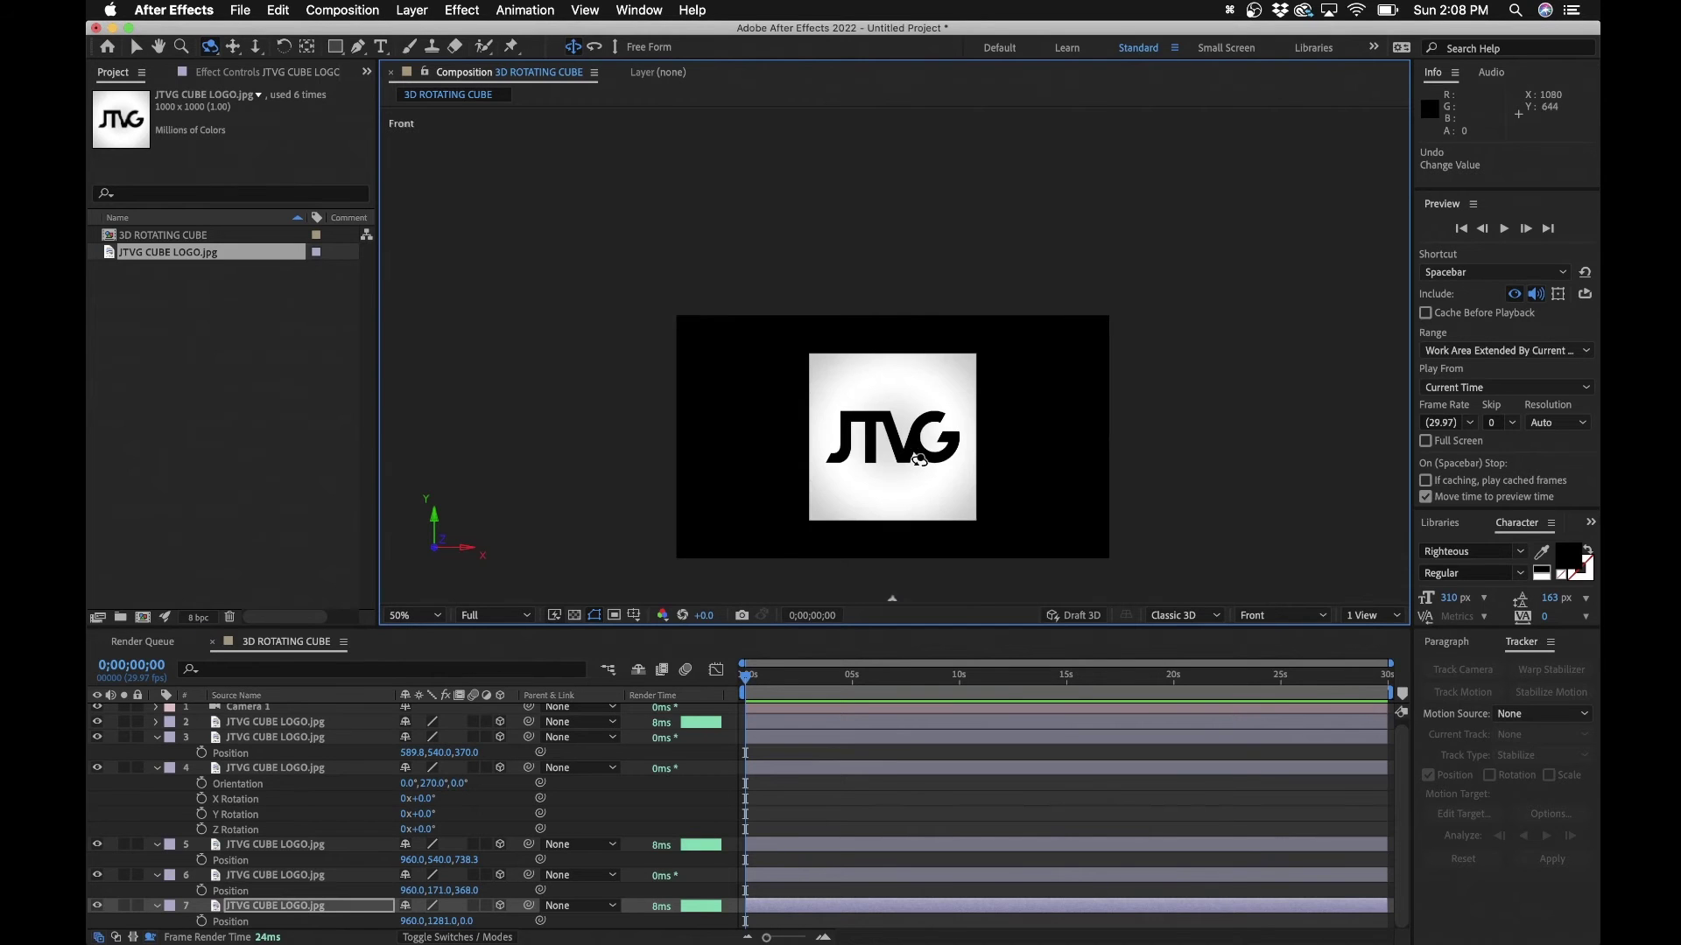
key("comma")
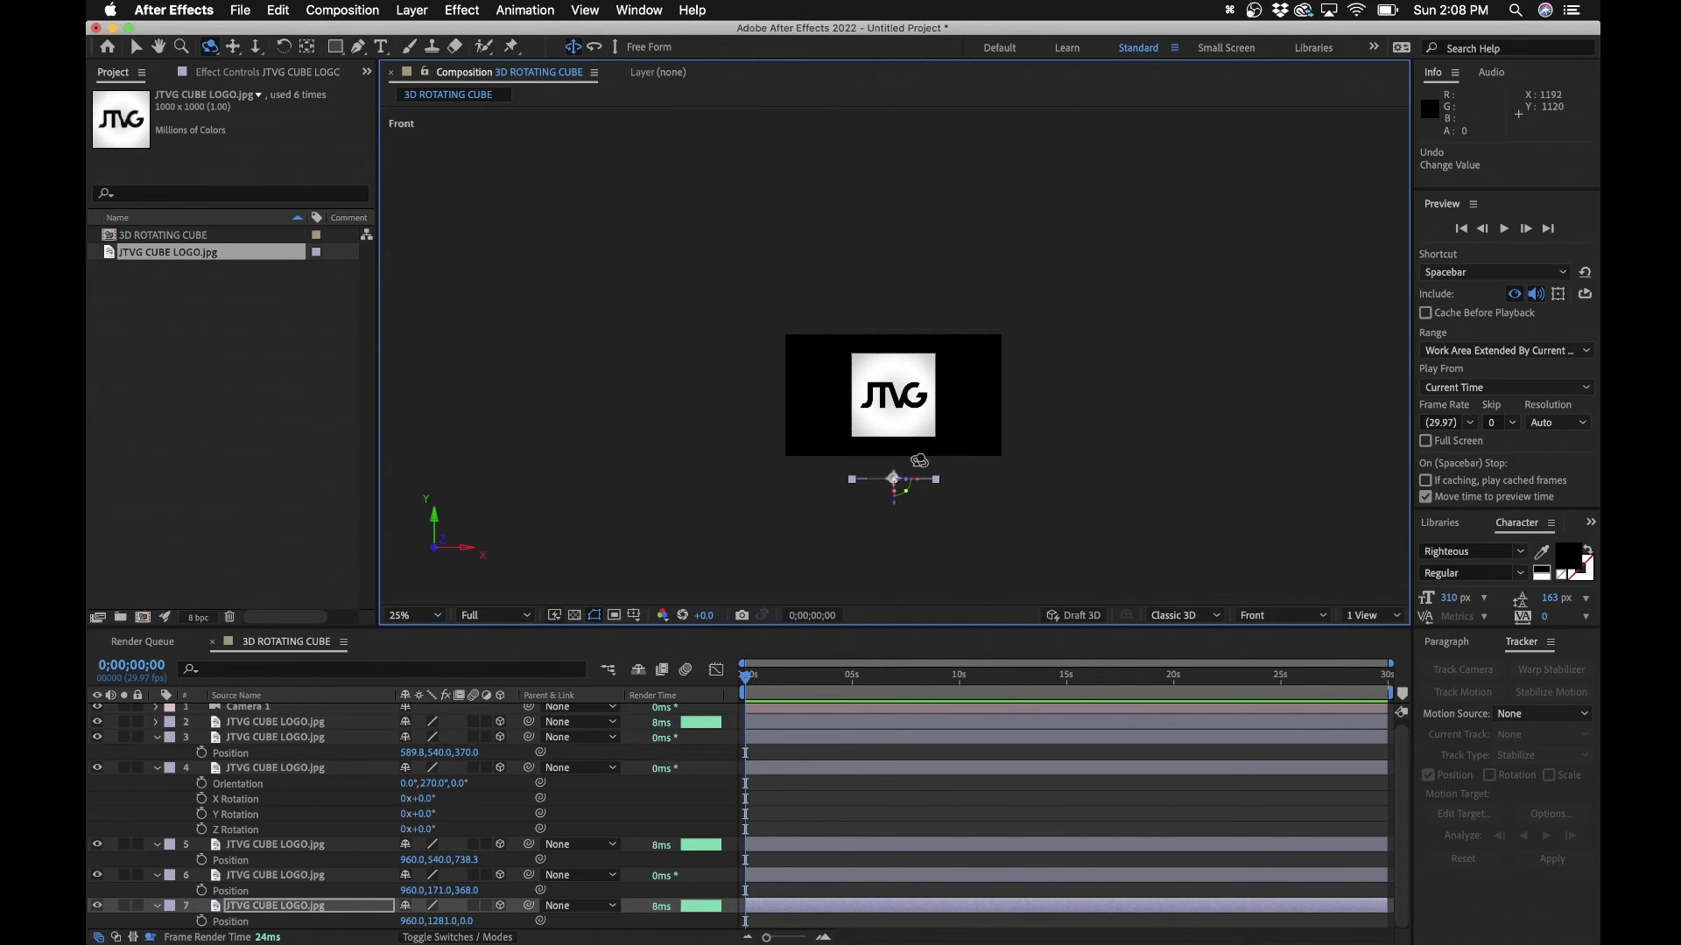
key("v")
key("period")
key("h")
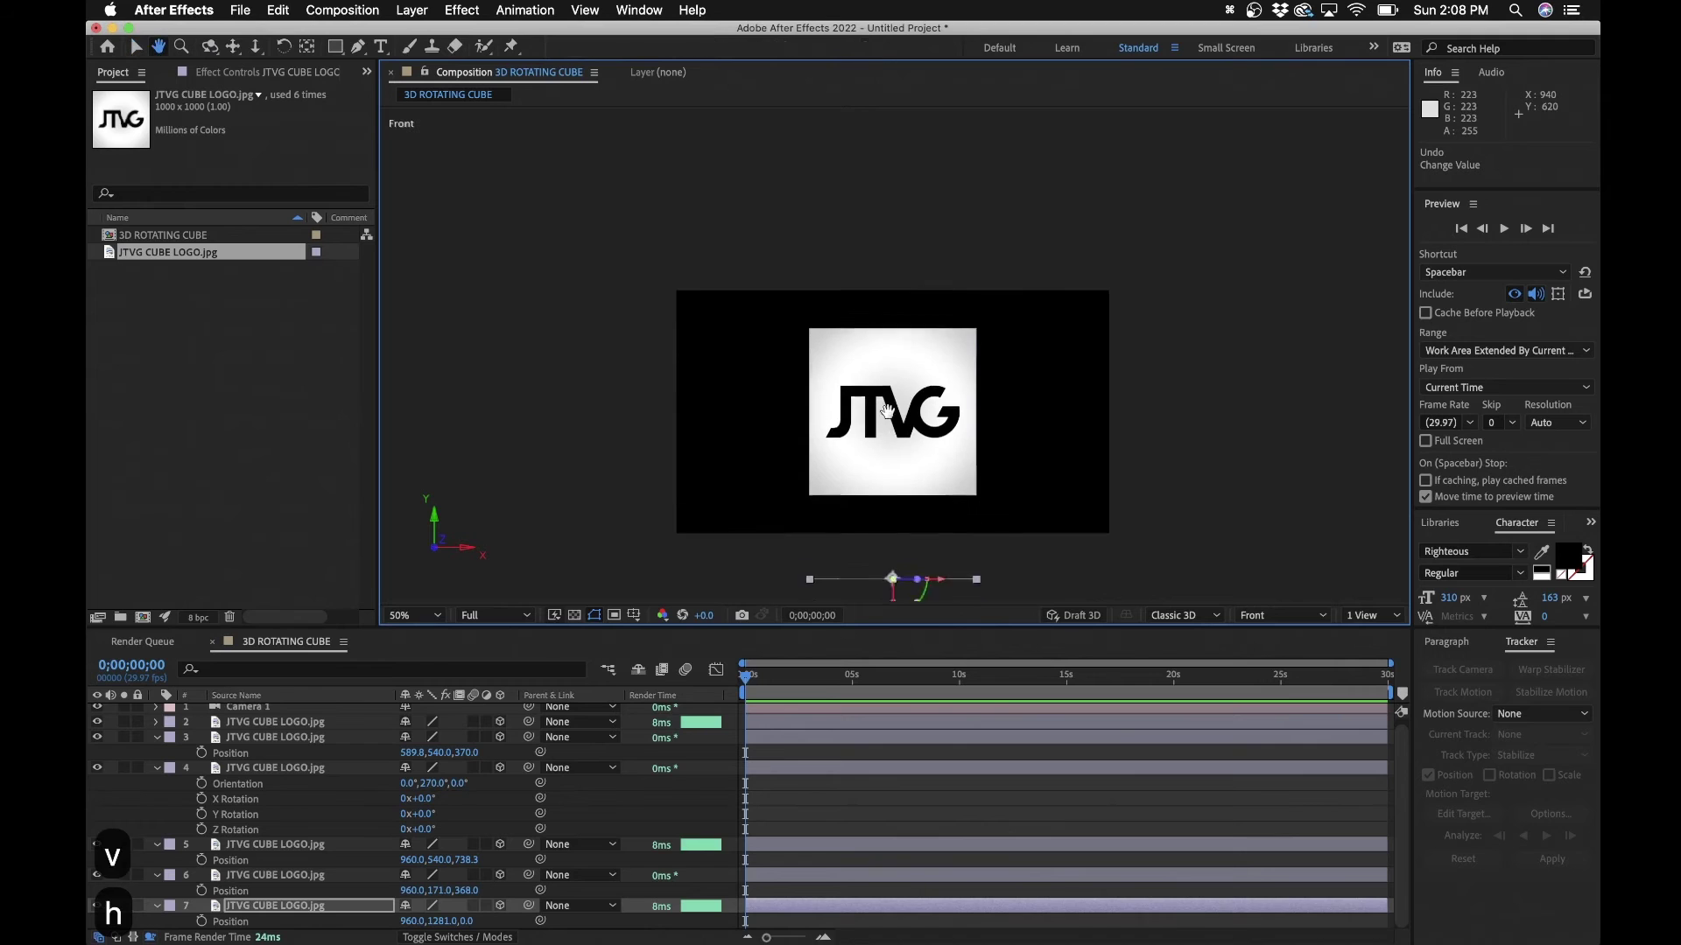
left_click_drag(893, 489, 884, 318)
key("period")
key("v")
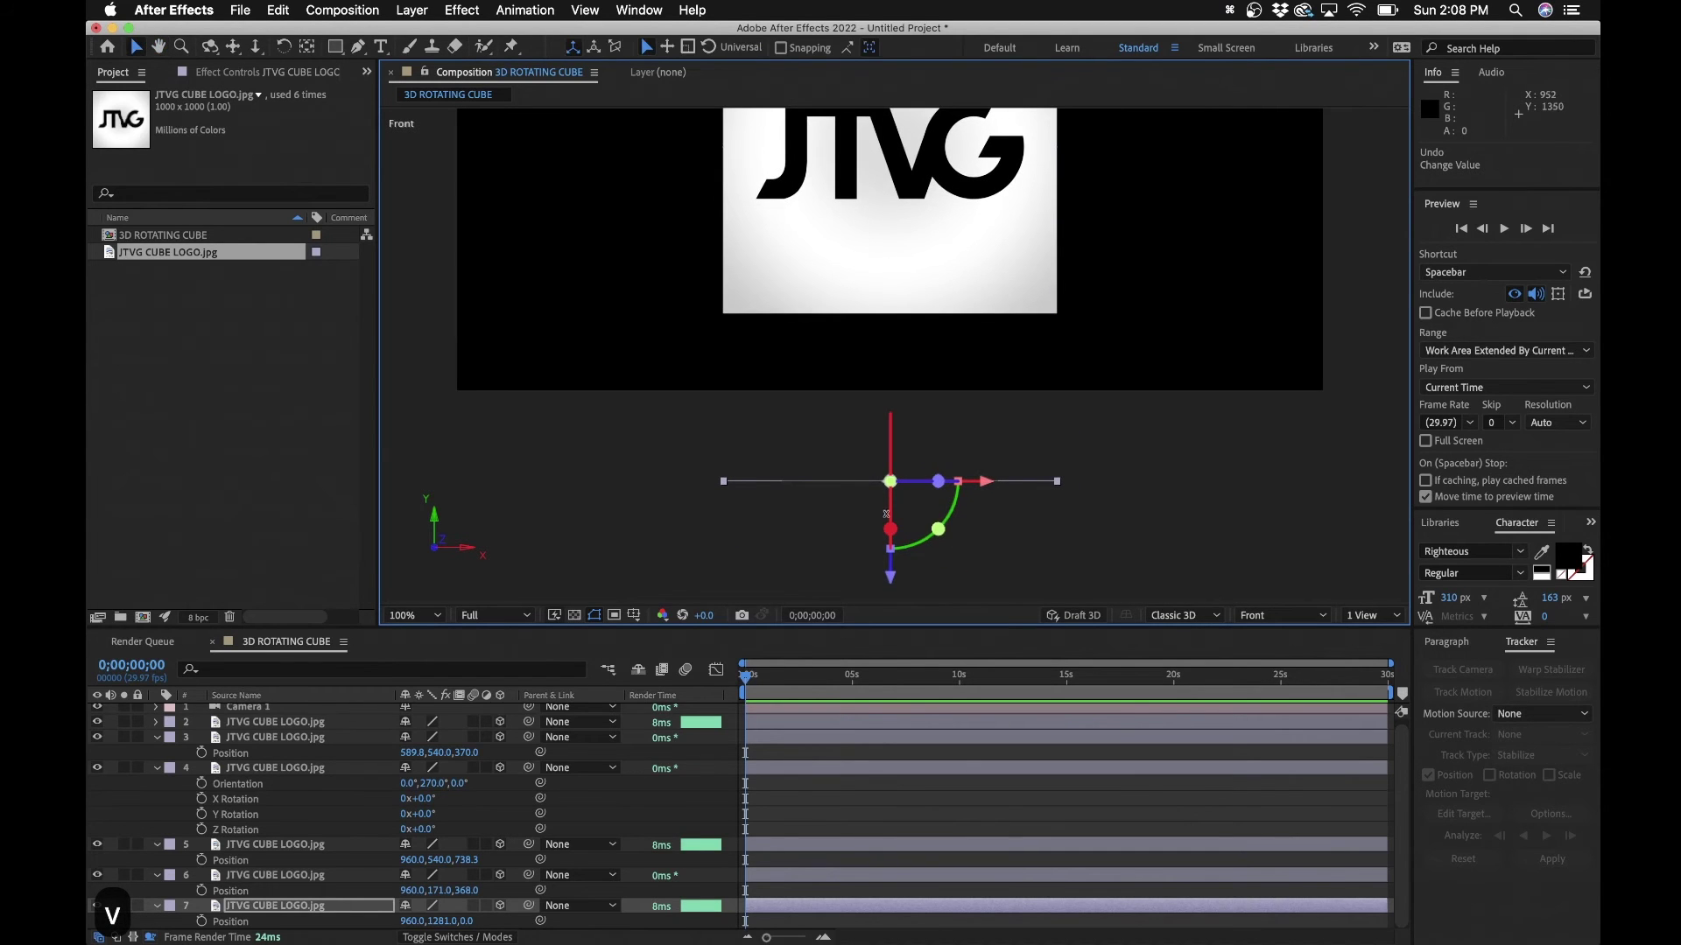
left_click_drag(893, 590, 892, 413)
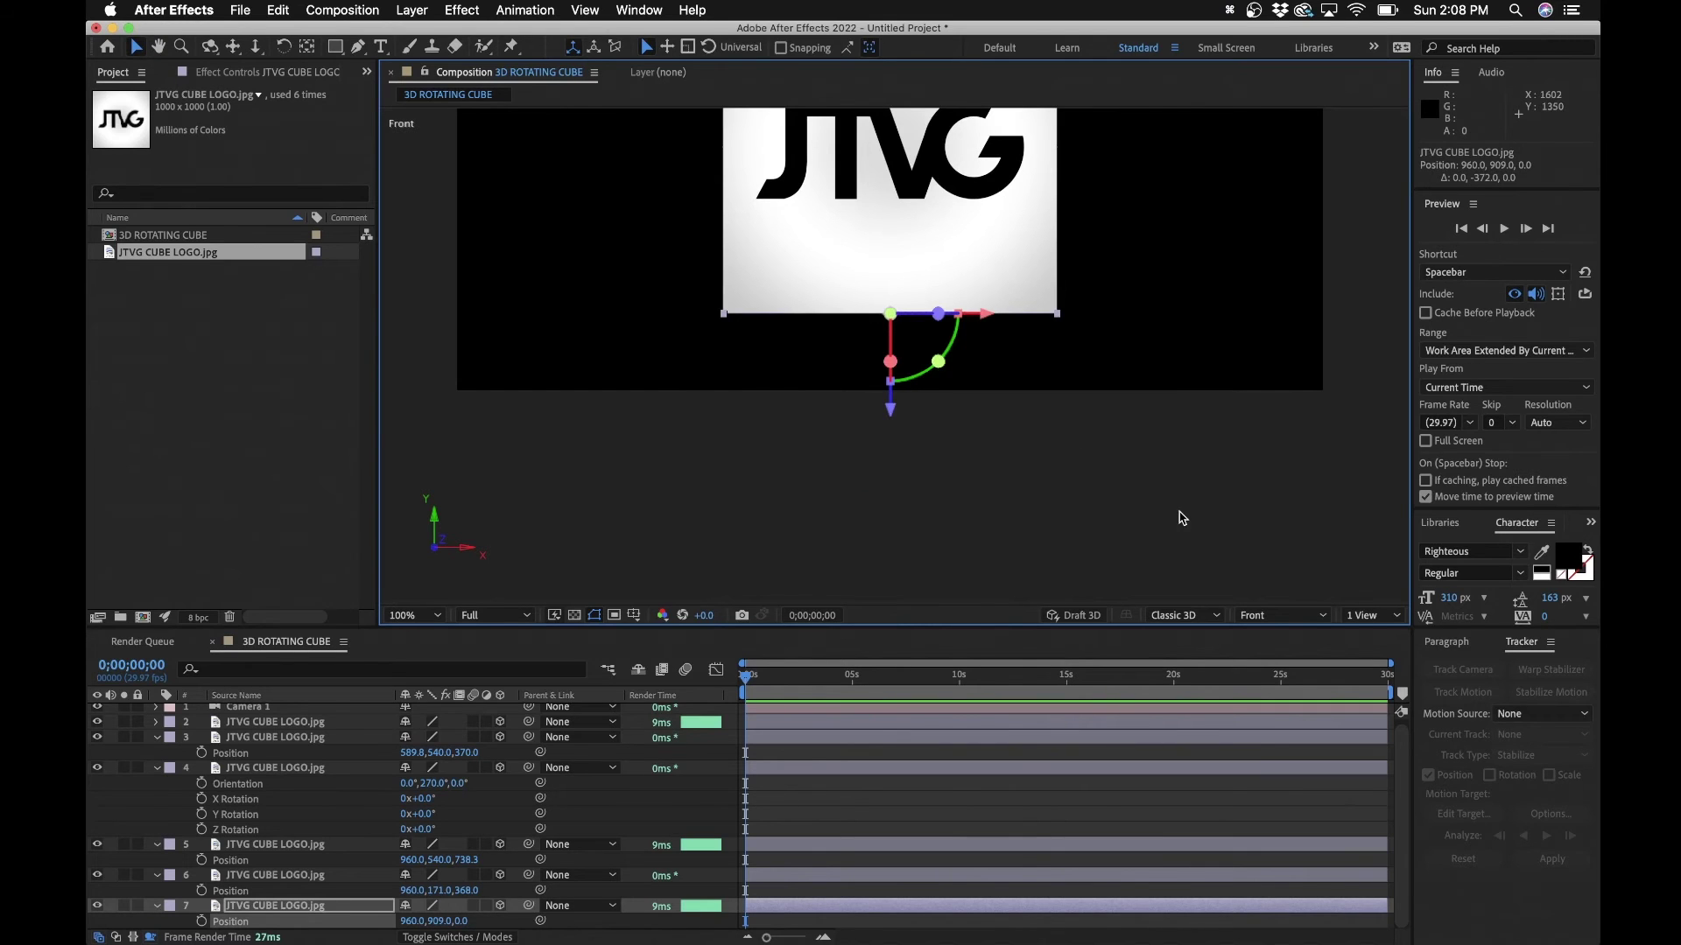
From the Left view, slide the bottom face along Z to 374
left_click(1272, 620)
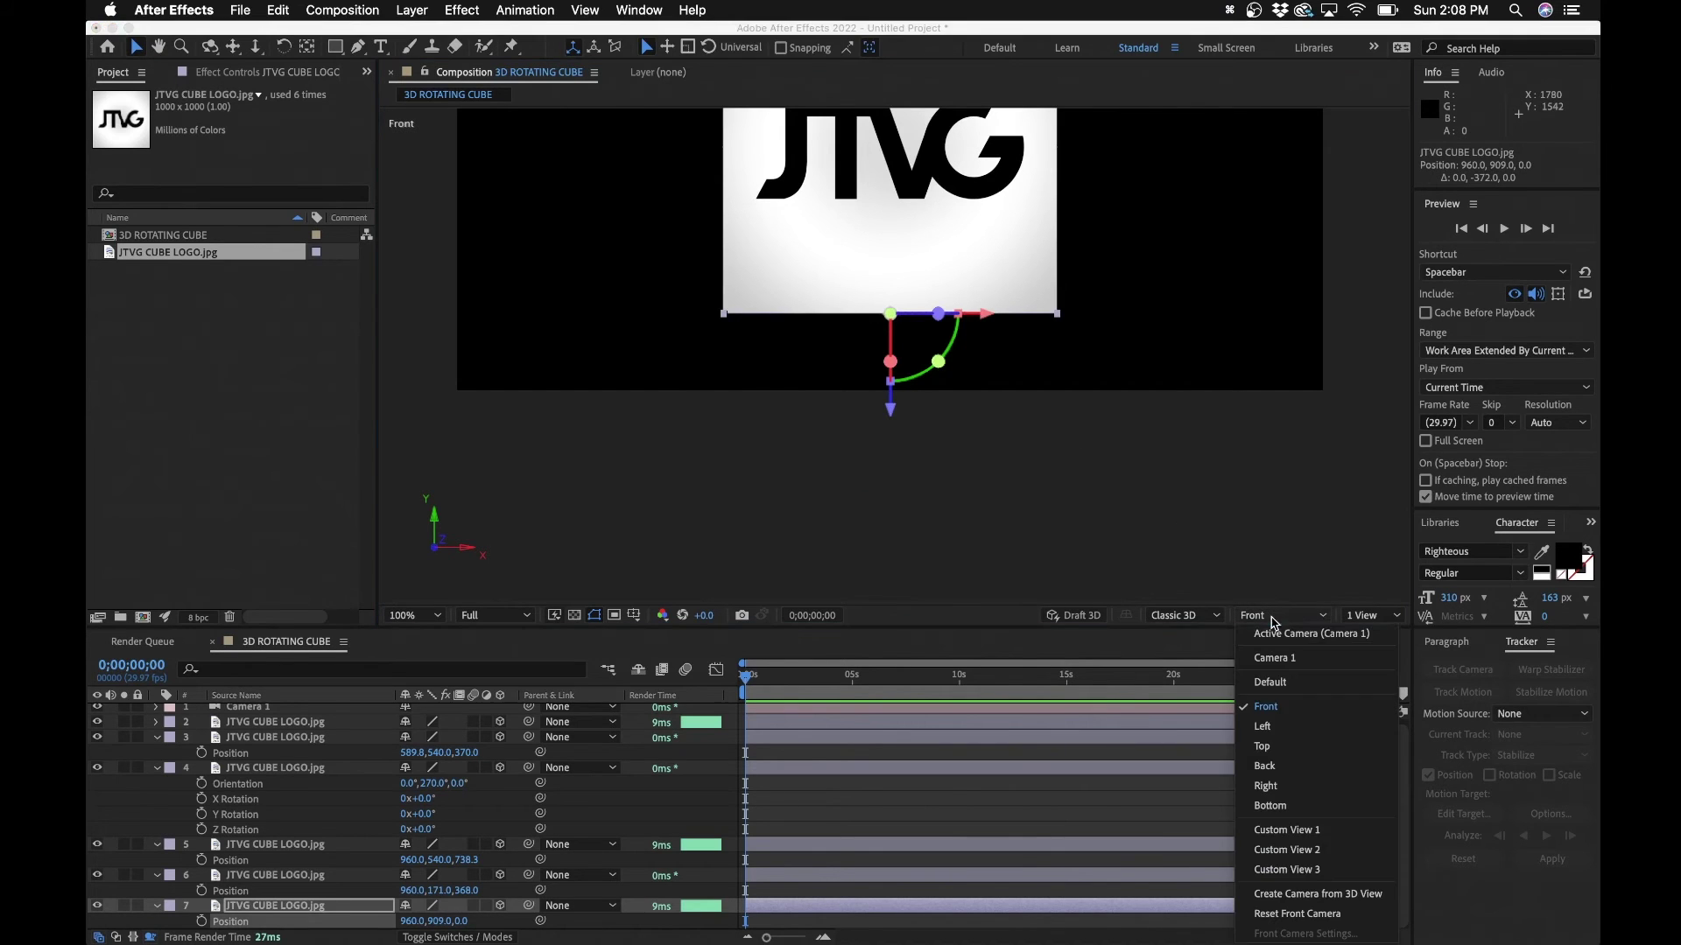
left_click(1288, 727)
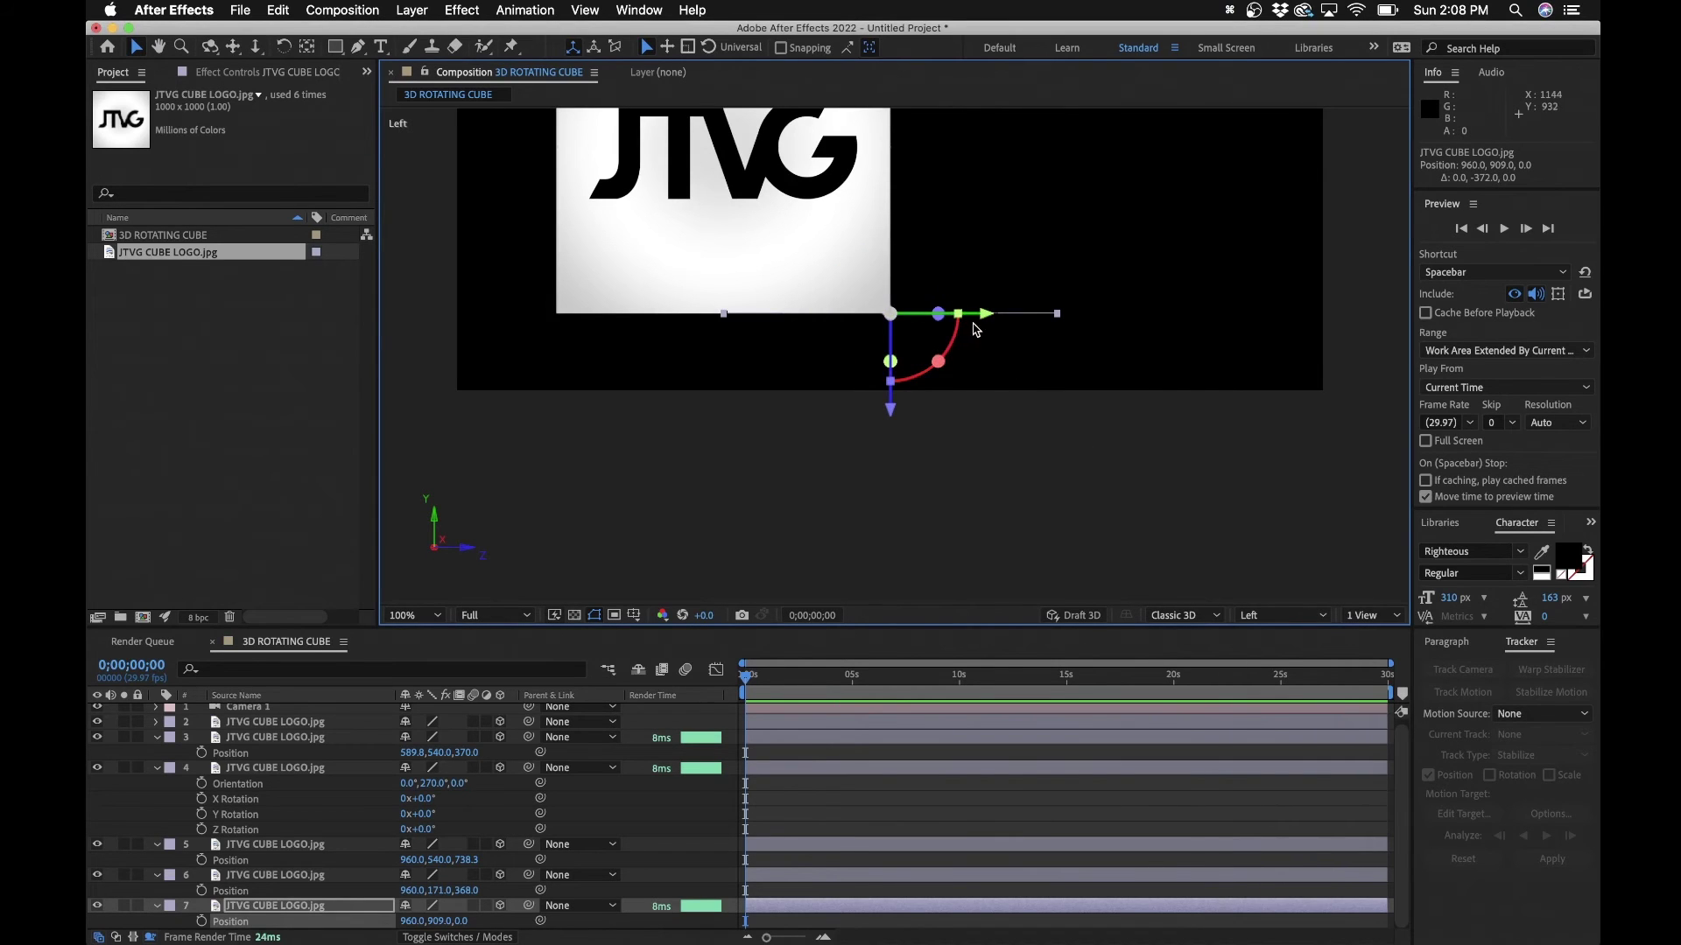
left_click_drag(982, 316, 813, 322)
Through Camera 1, nudge the bottom face to 961.6, 909.0, 372.8 to close the cube
left_click(1293, 615)
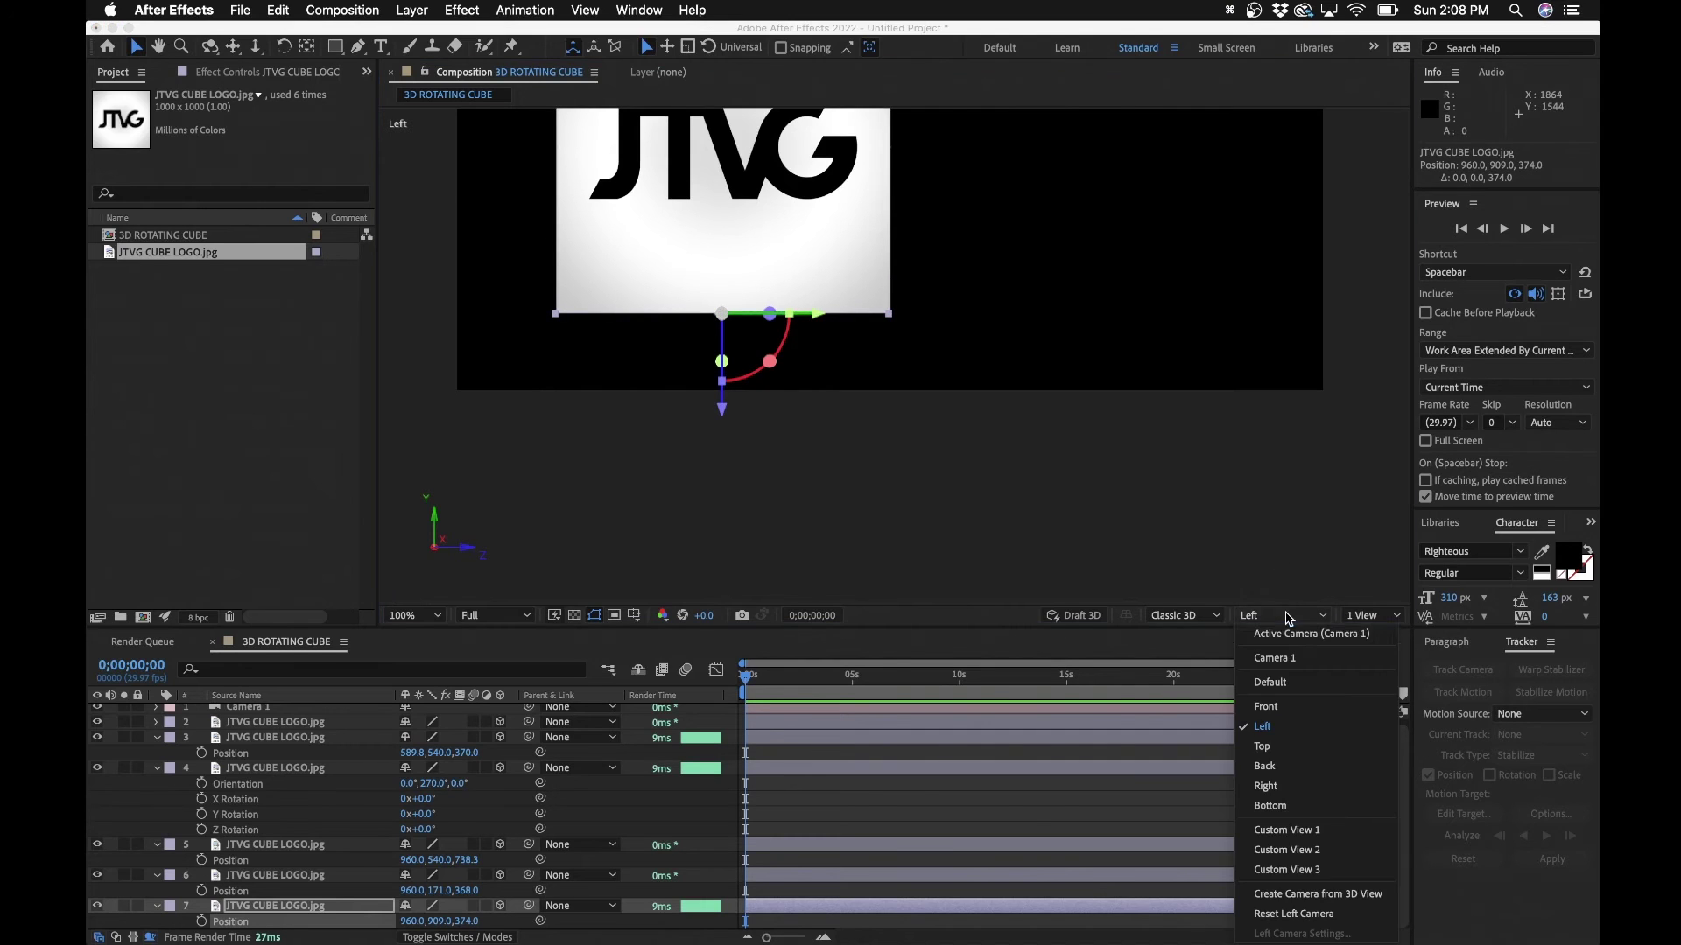
left_click(1282, 659)
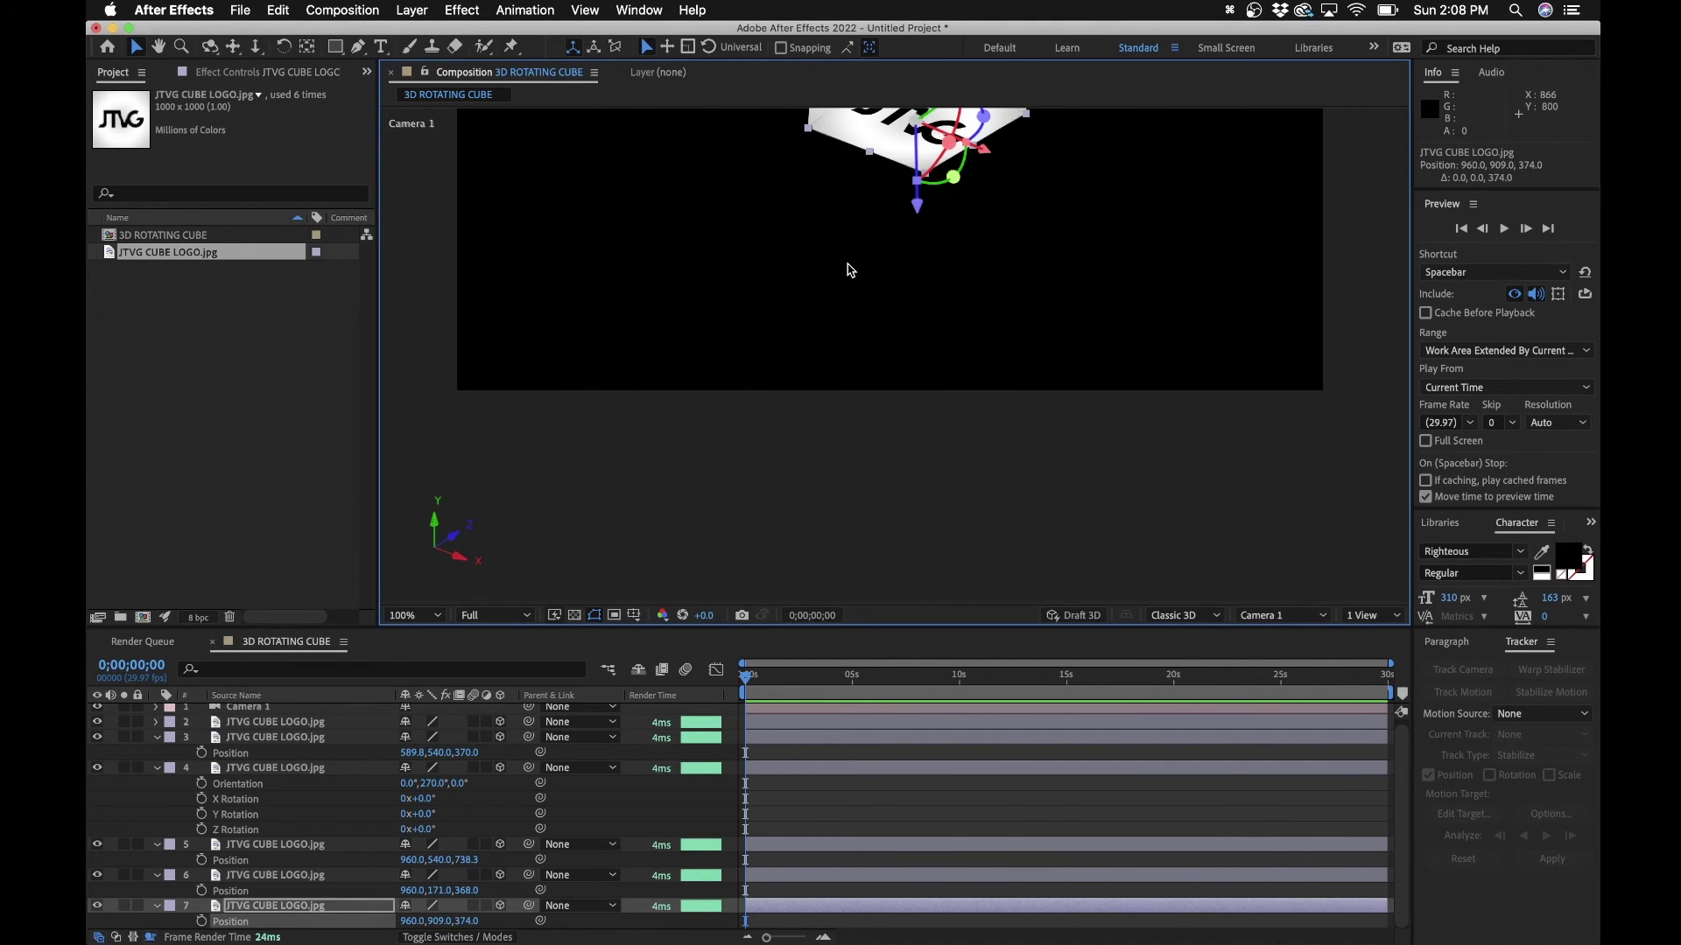
key("h")
left_click_drag(830, 260, 840, 439)
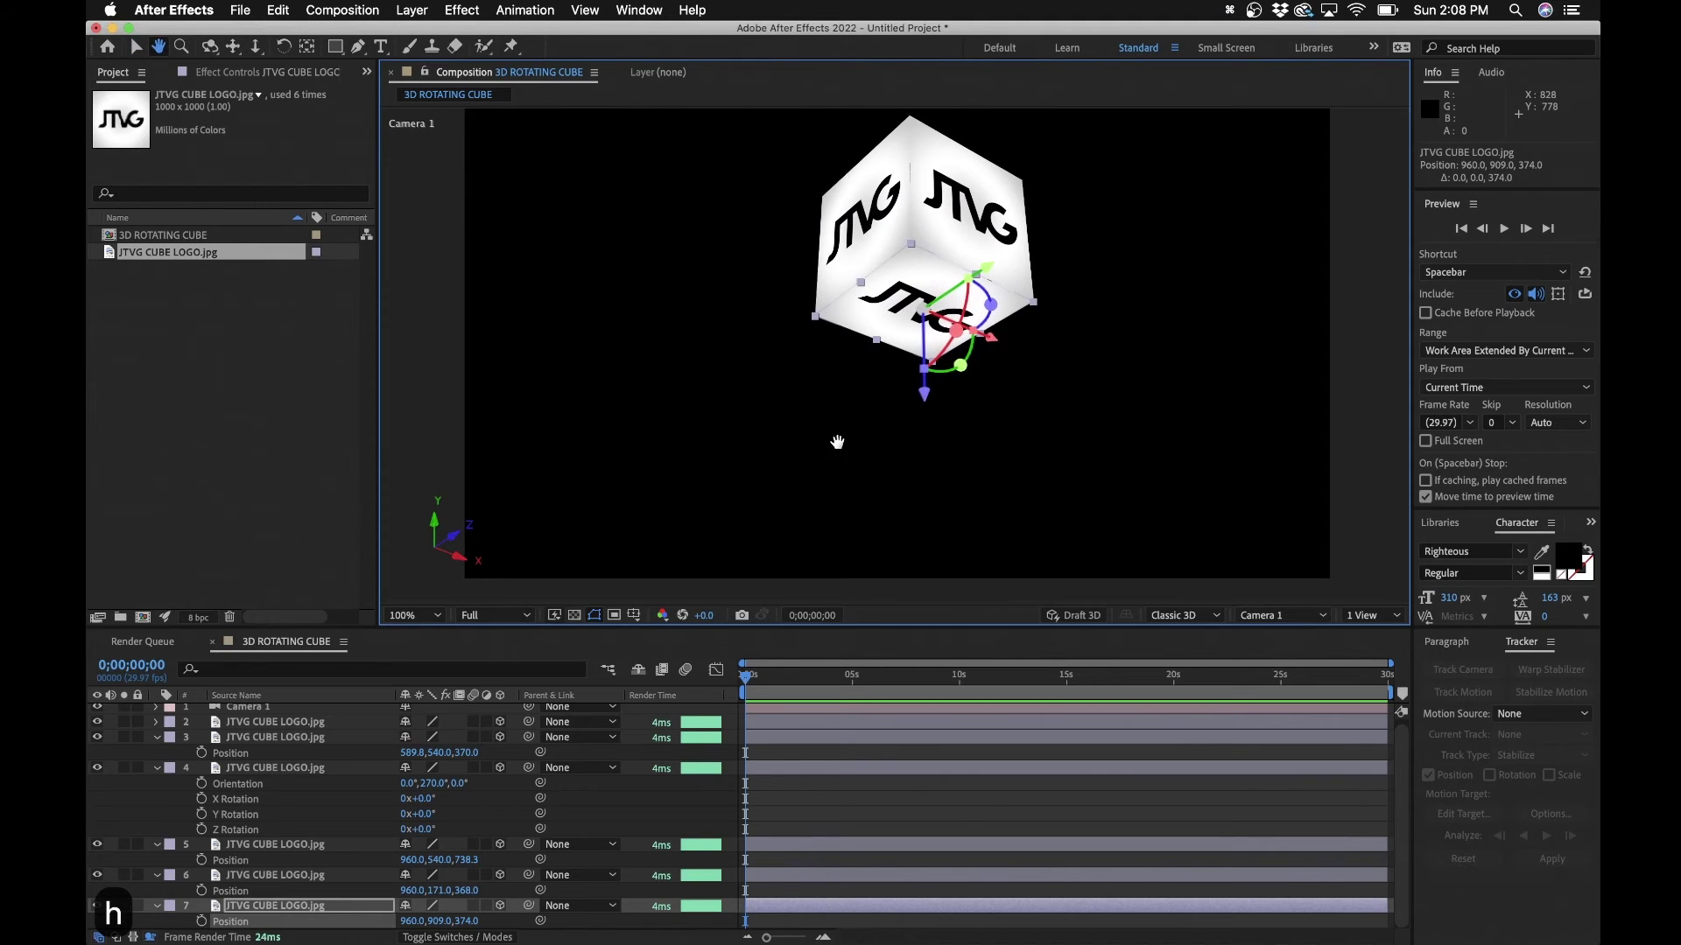
key("v")
left_click(911, 805)
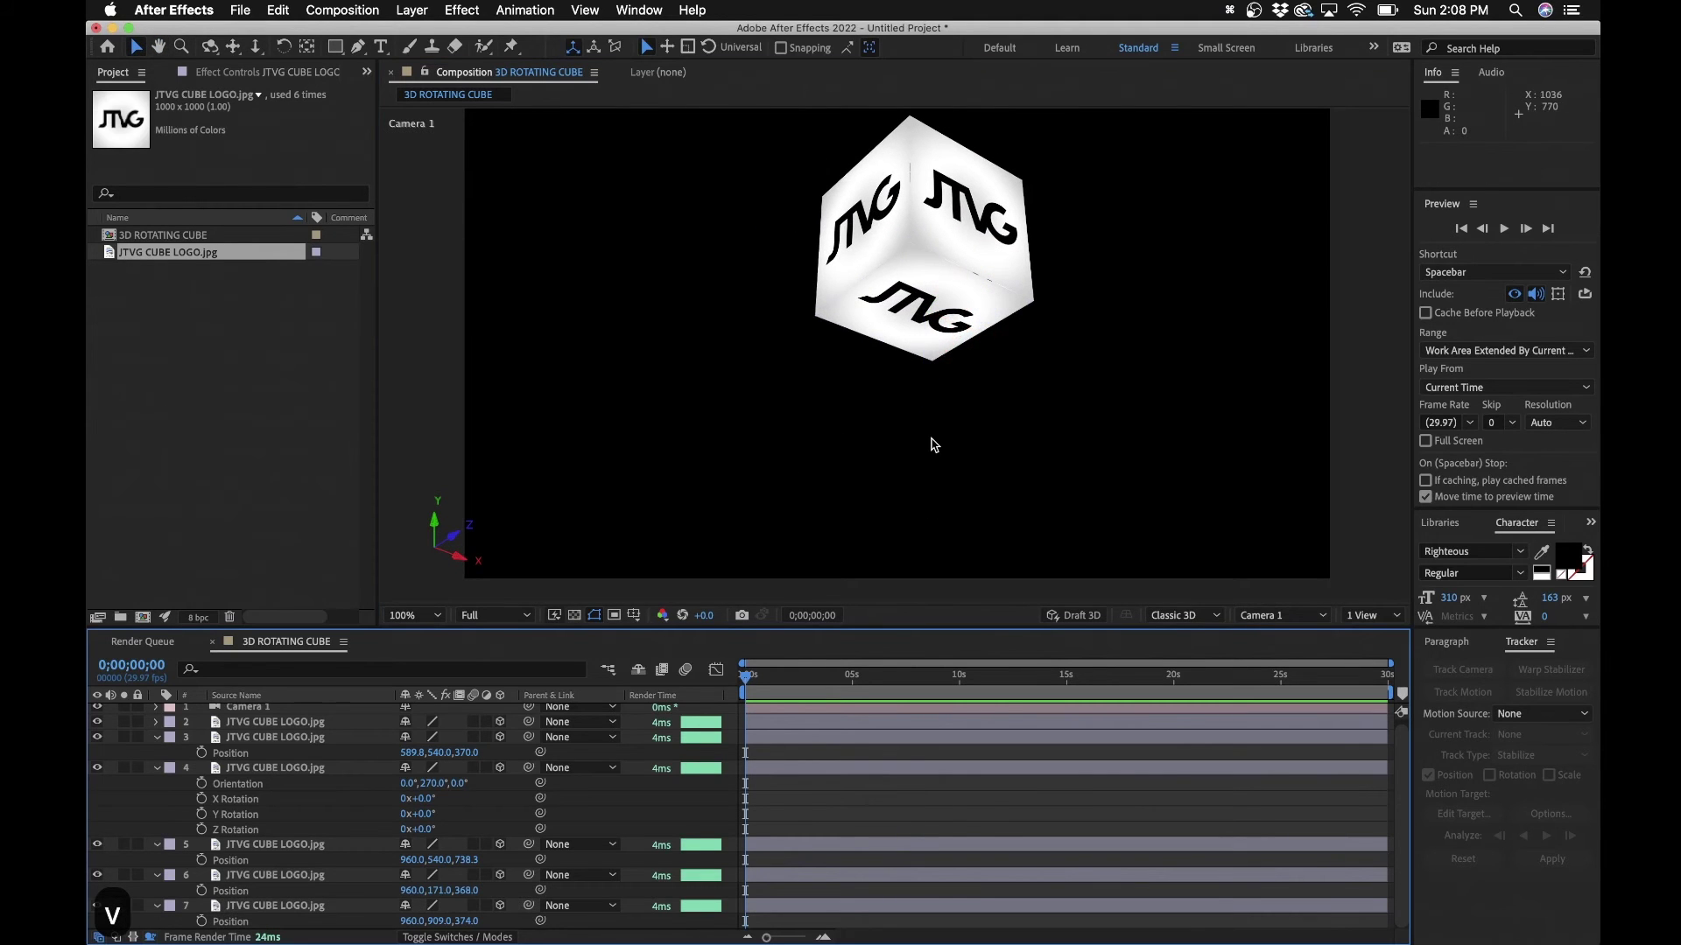
left_click_drag(913, 302, 912, 300)
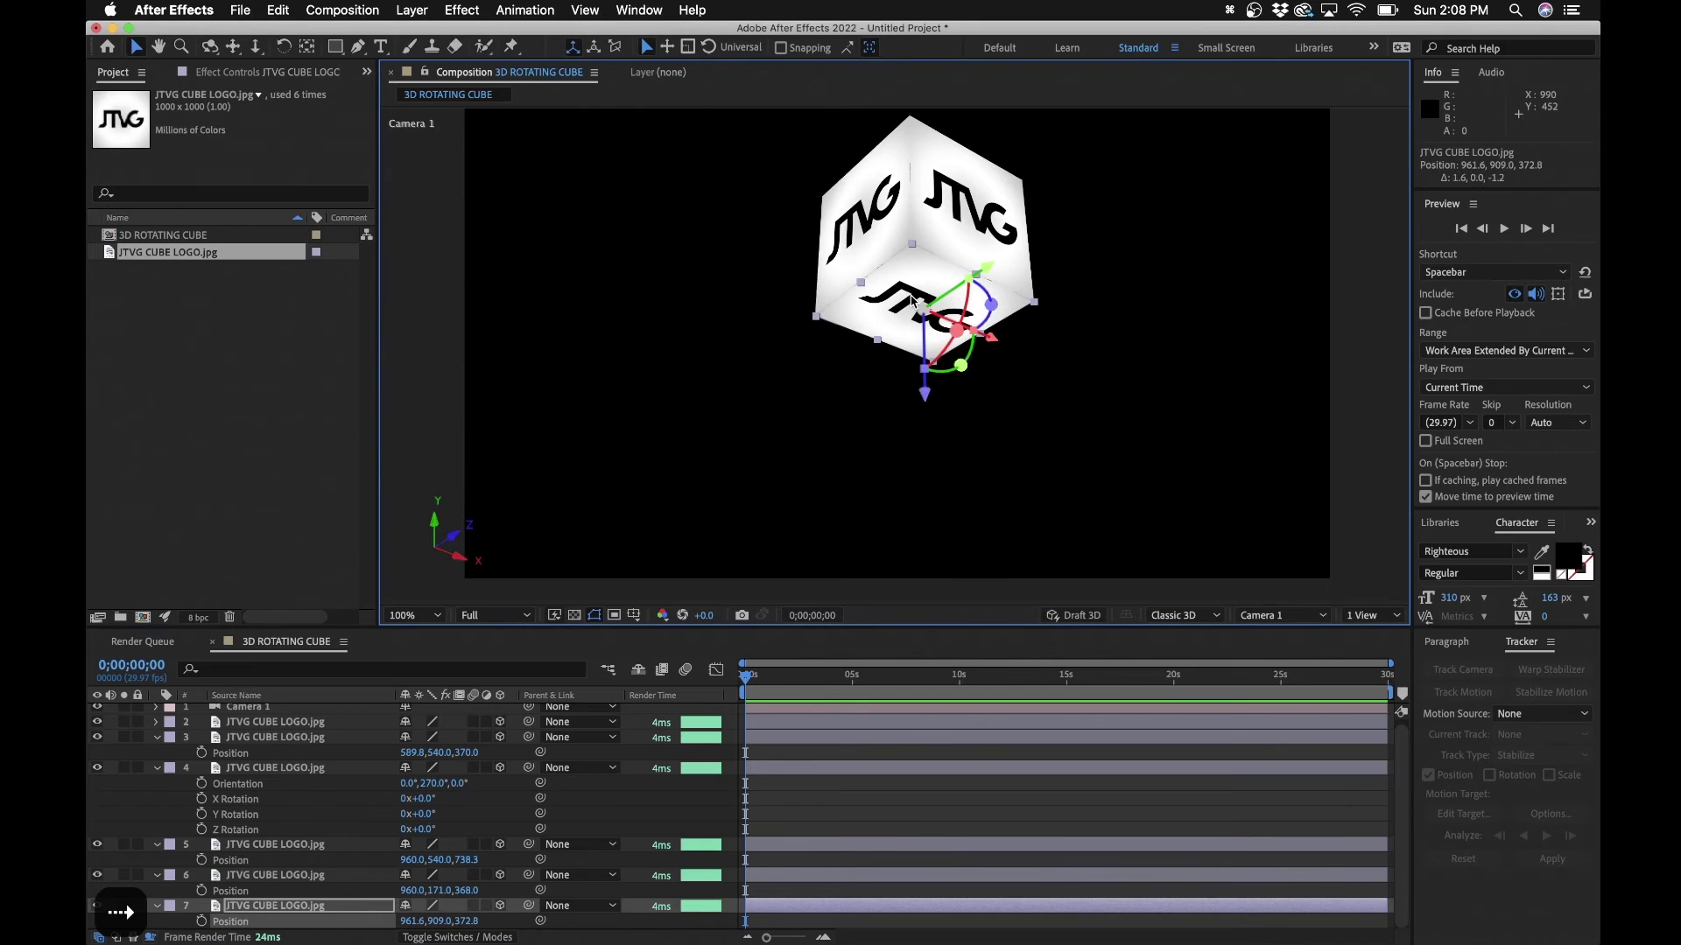
Deselect the bottom face layer to inspect the cube
left_click(903, 806)
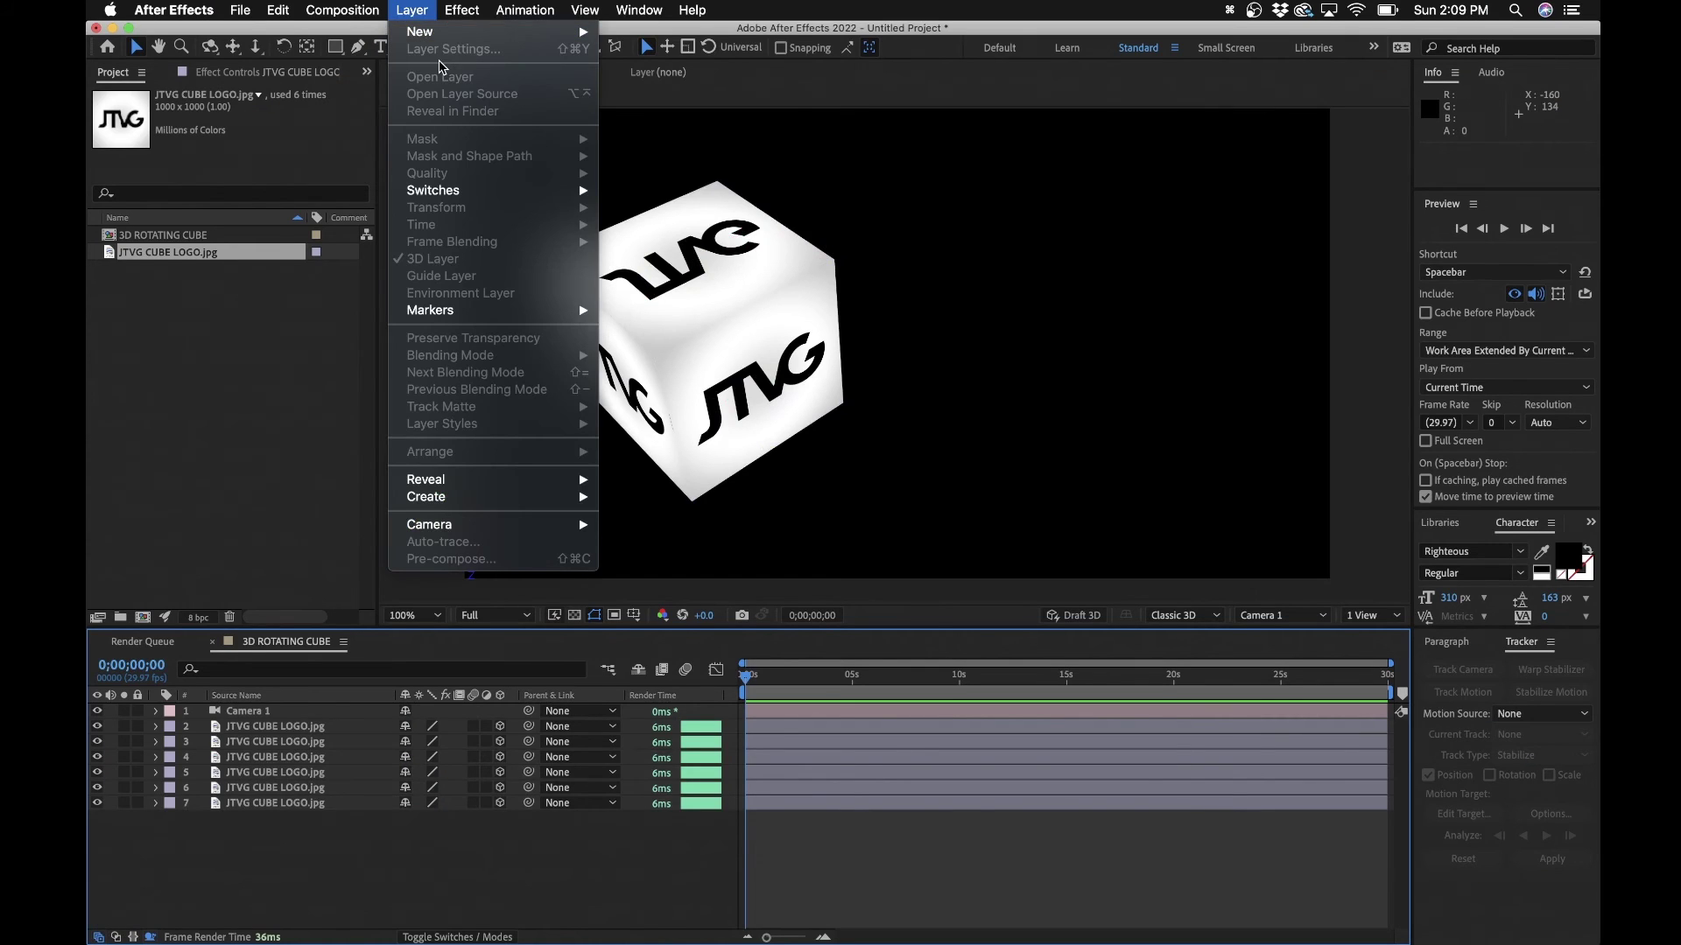
Add a Null Object layer (Null 1) and rename it THE ANIMATOR
mouse_move(450, 34)
left_click(665, 106)
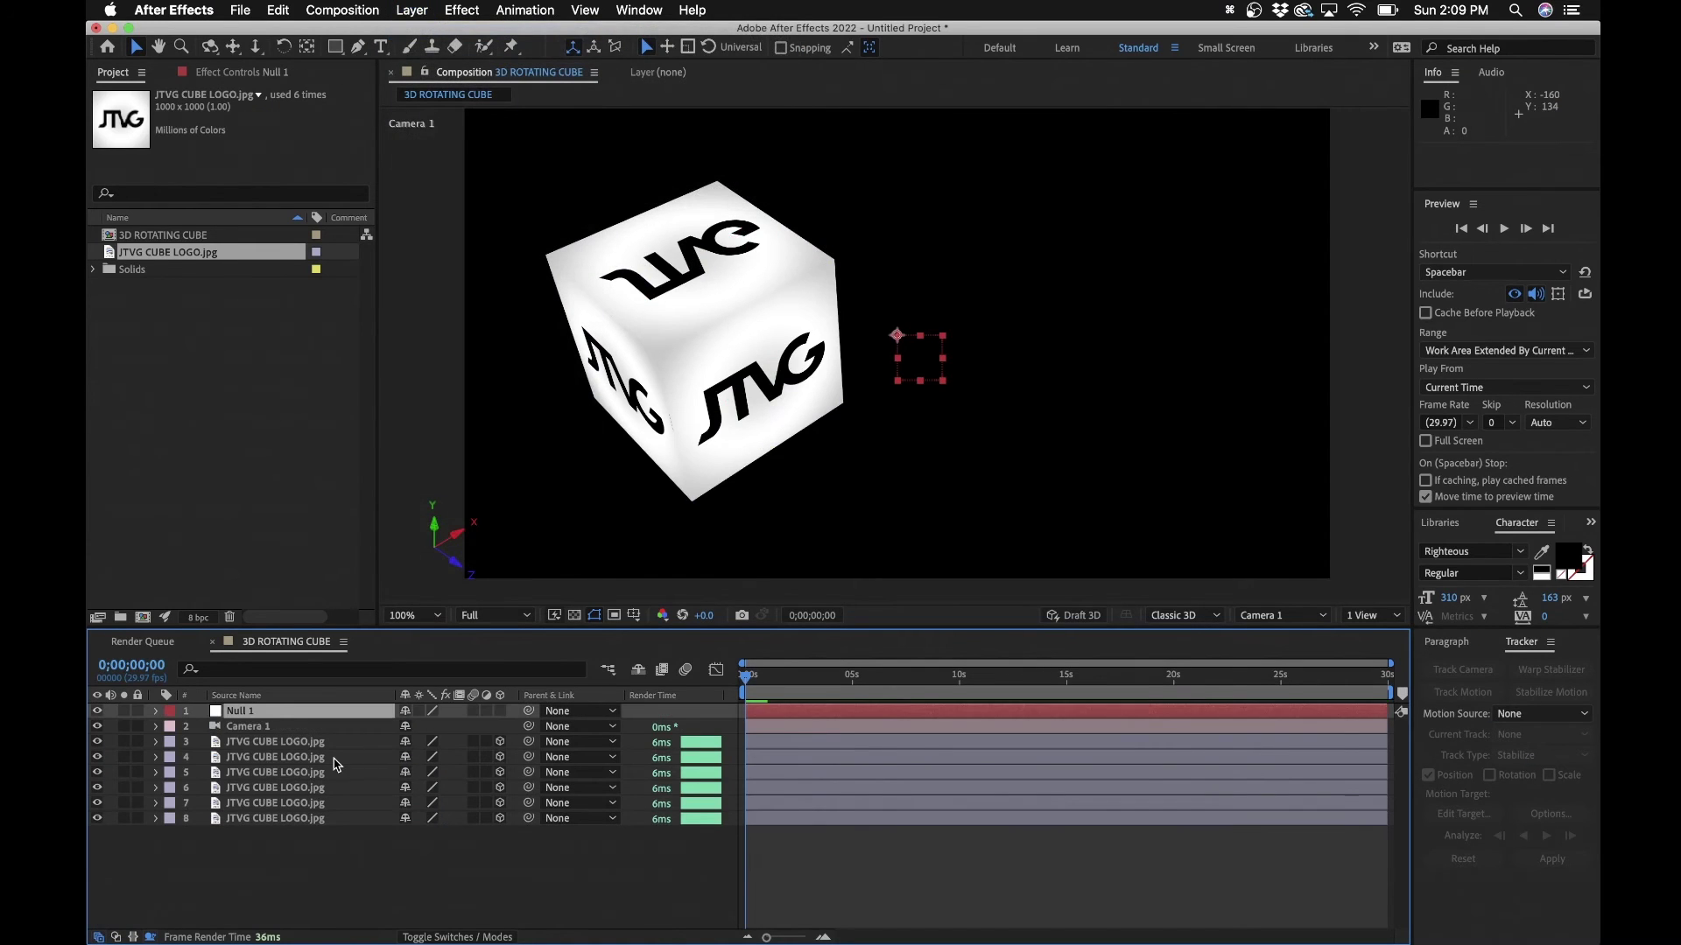
left_click(271, 711)
key("Return")
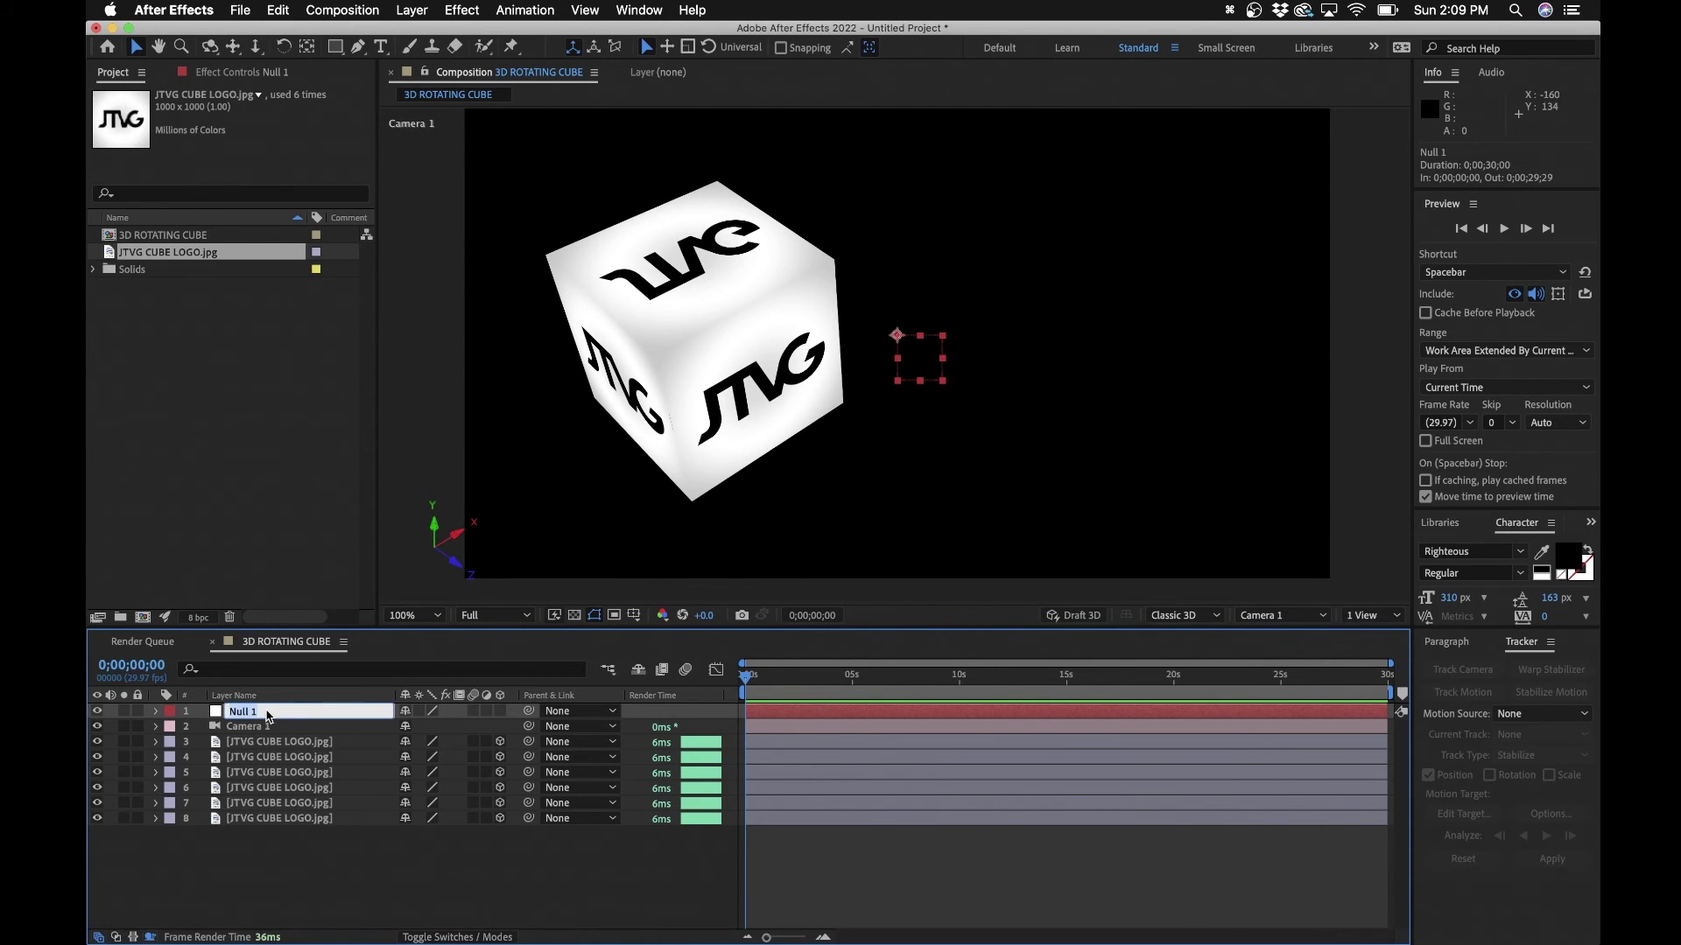
type("THE ANIMATOR")
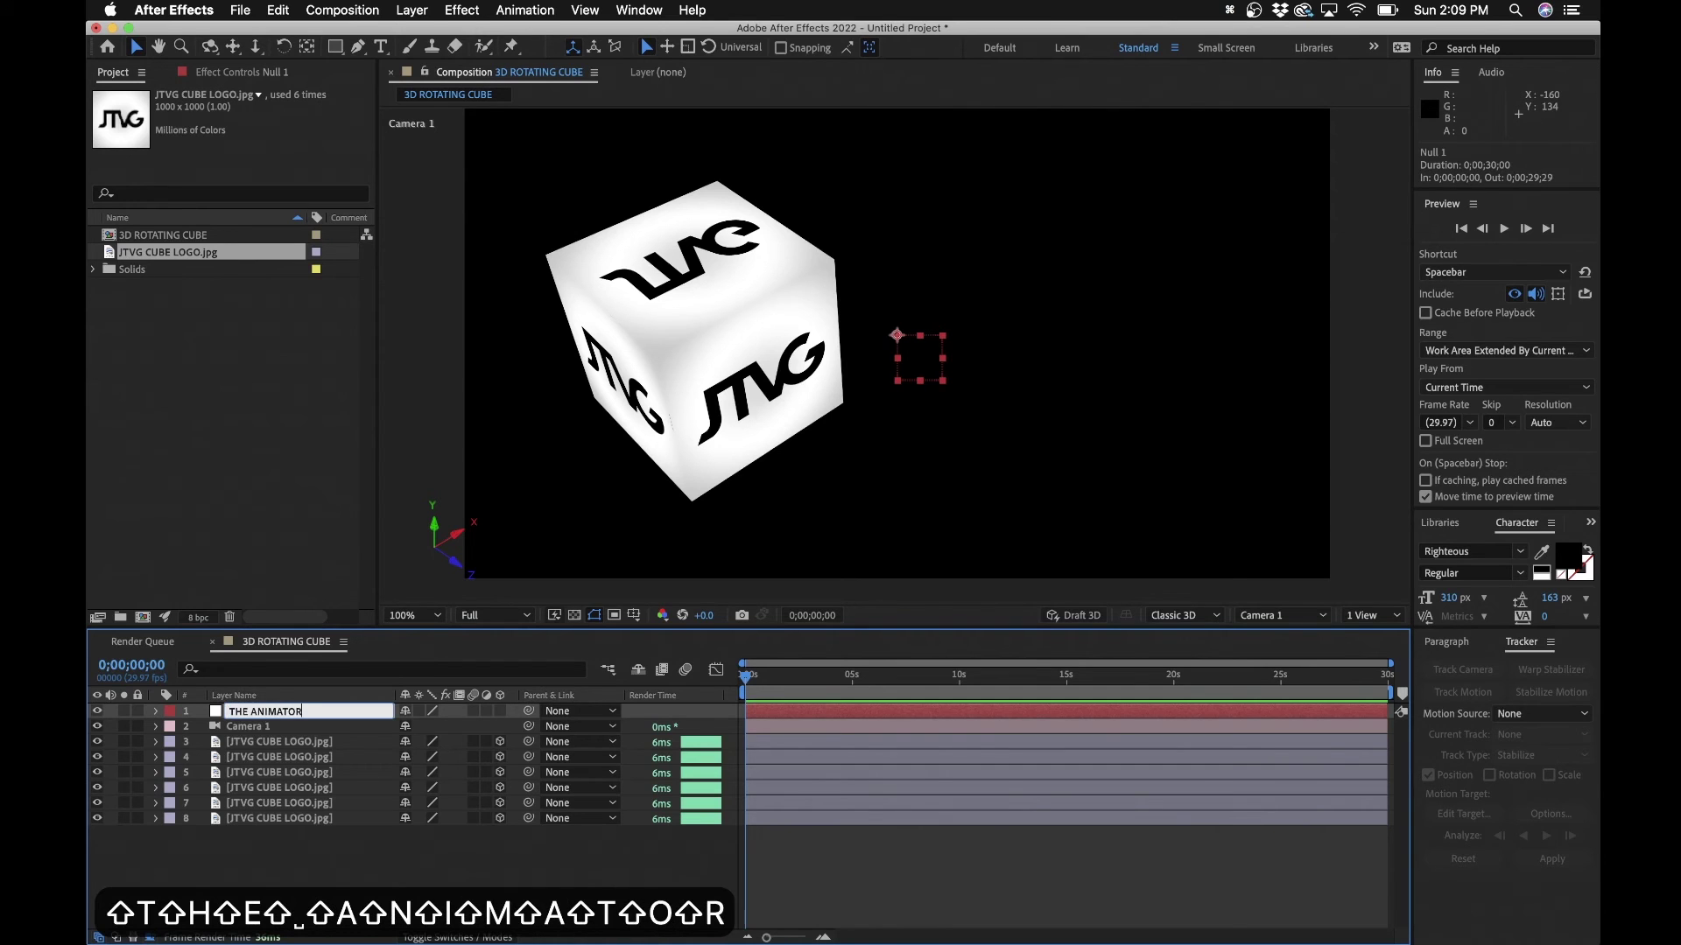
key("Return")
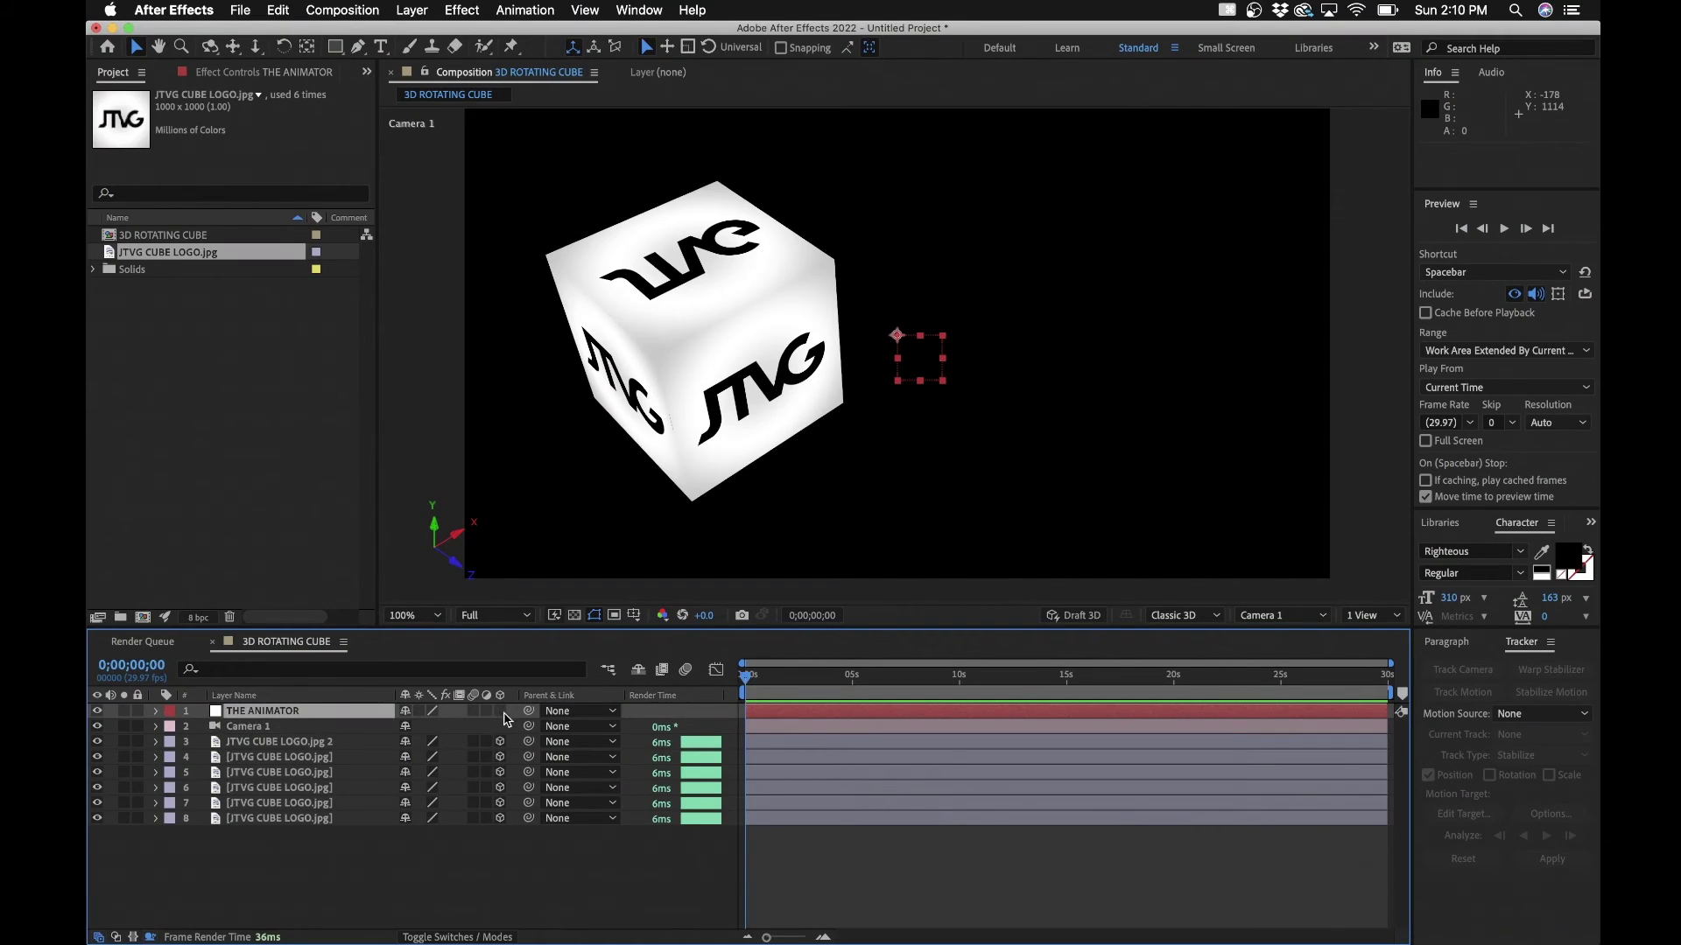
Make THE ANIMATOR a 3D layer and parent the six cube face layers to it
left_click(502, 710)
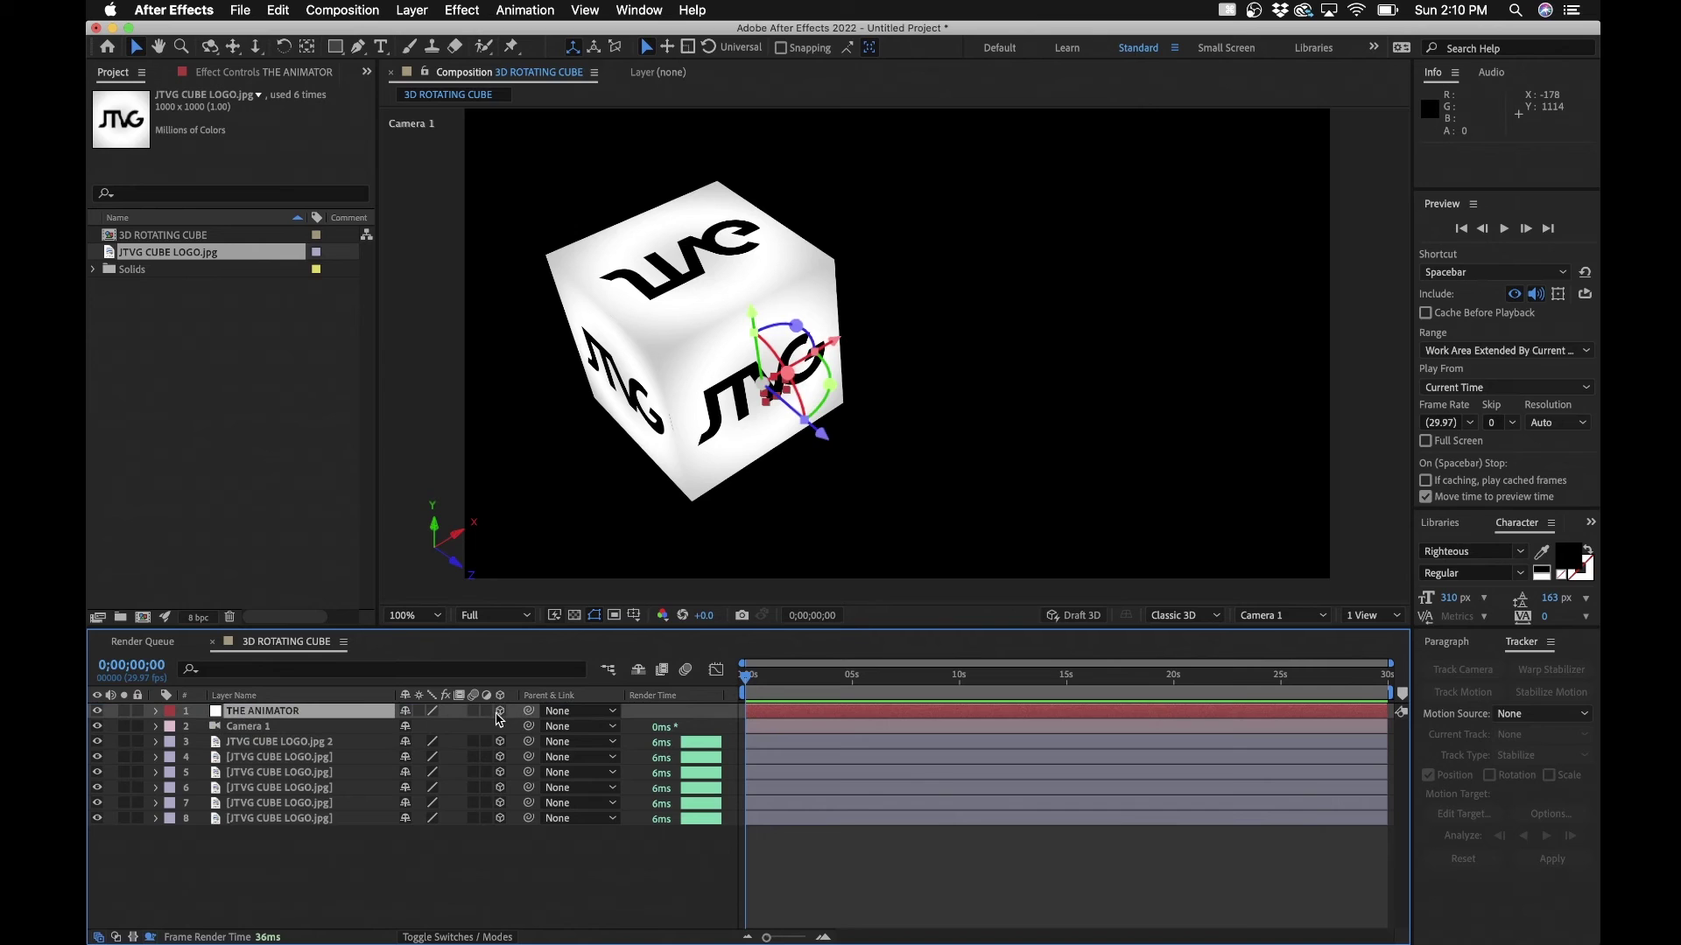
left_click(308, 866)
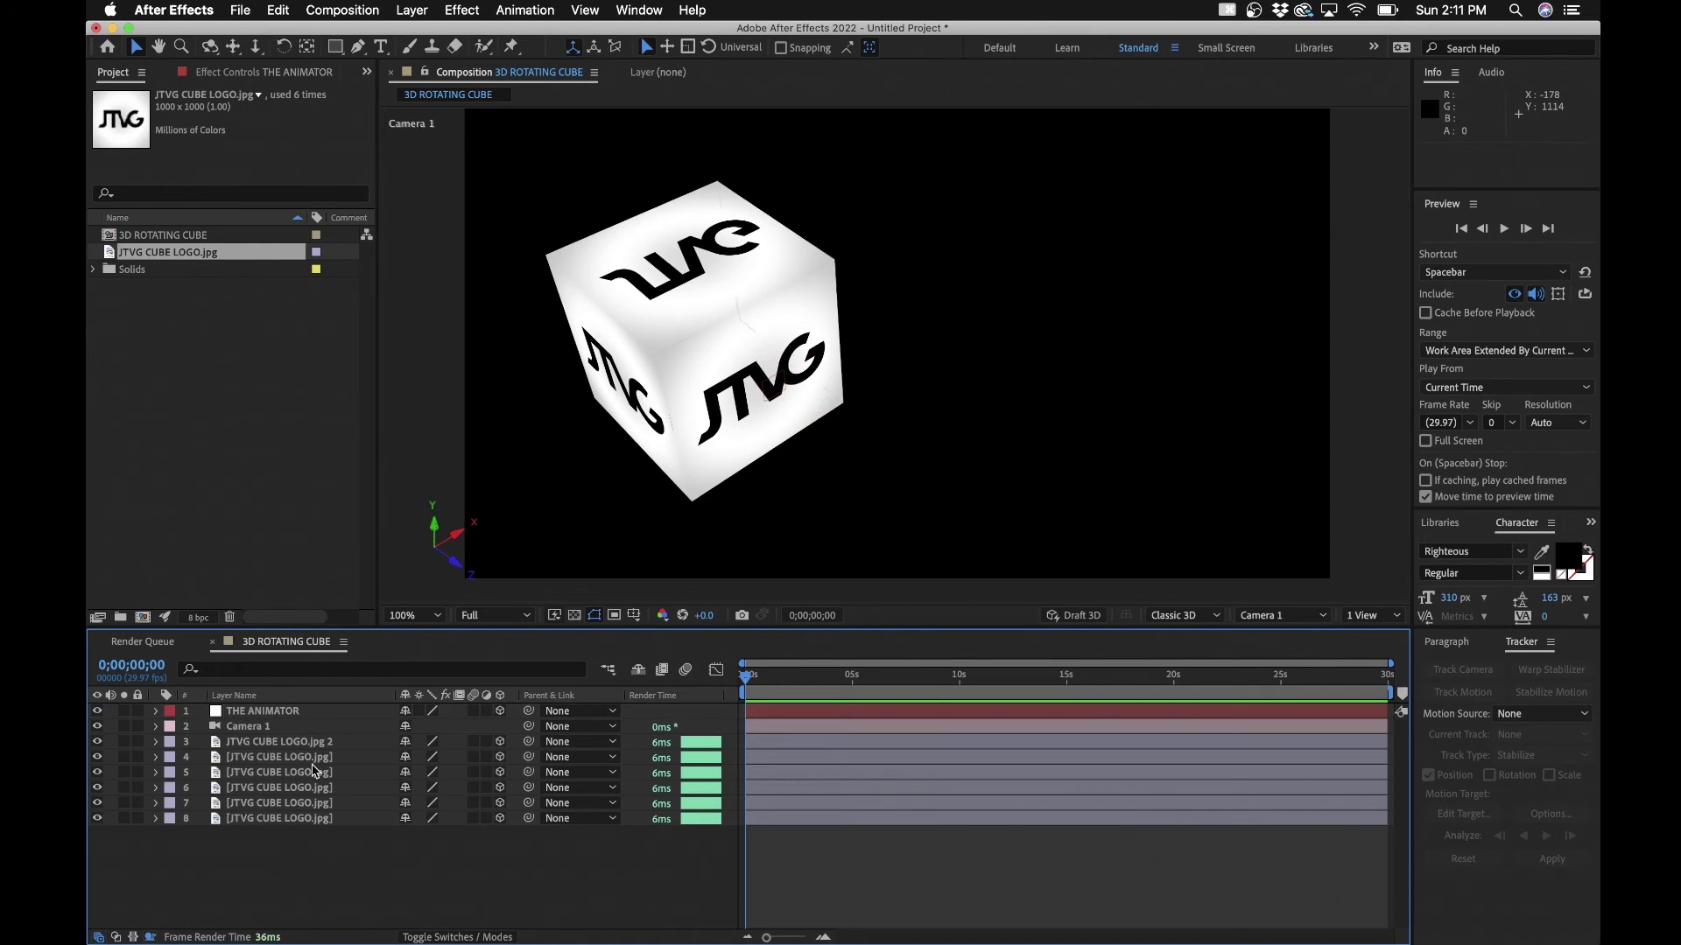
left_click(246, 713)
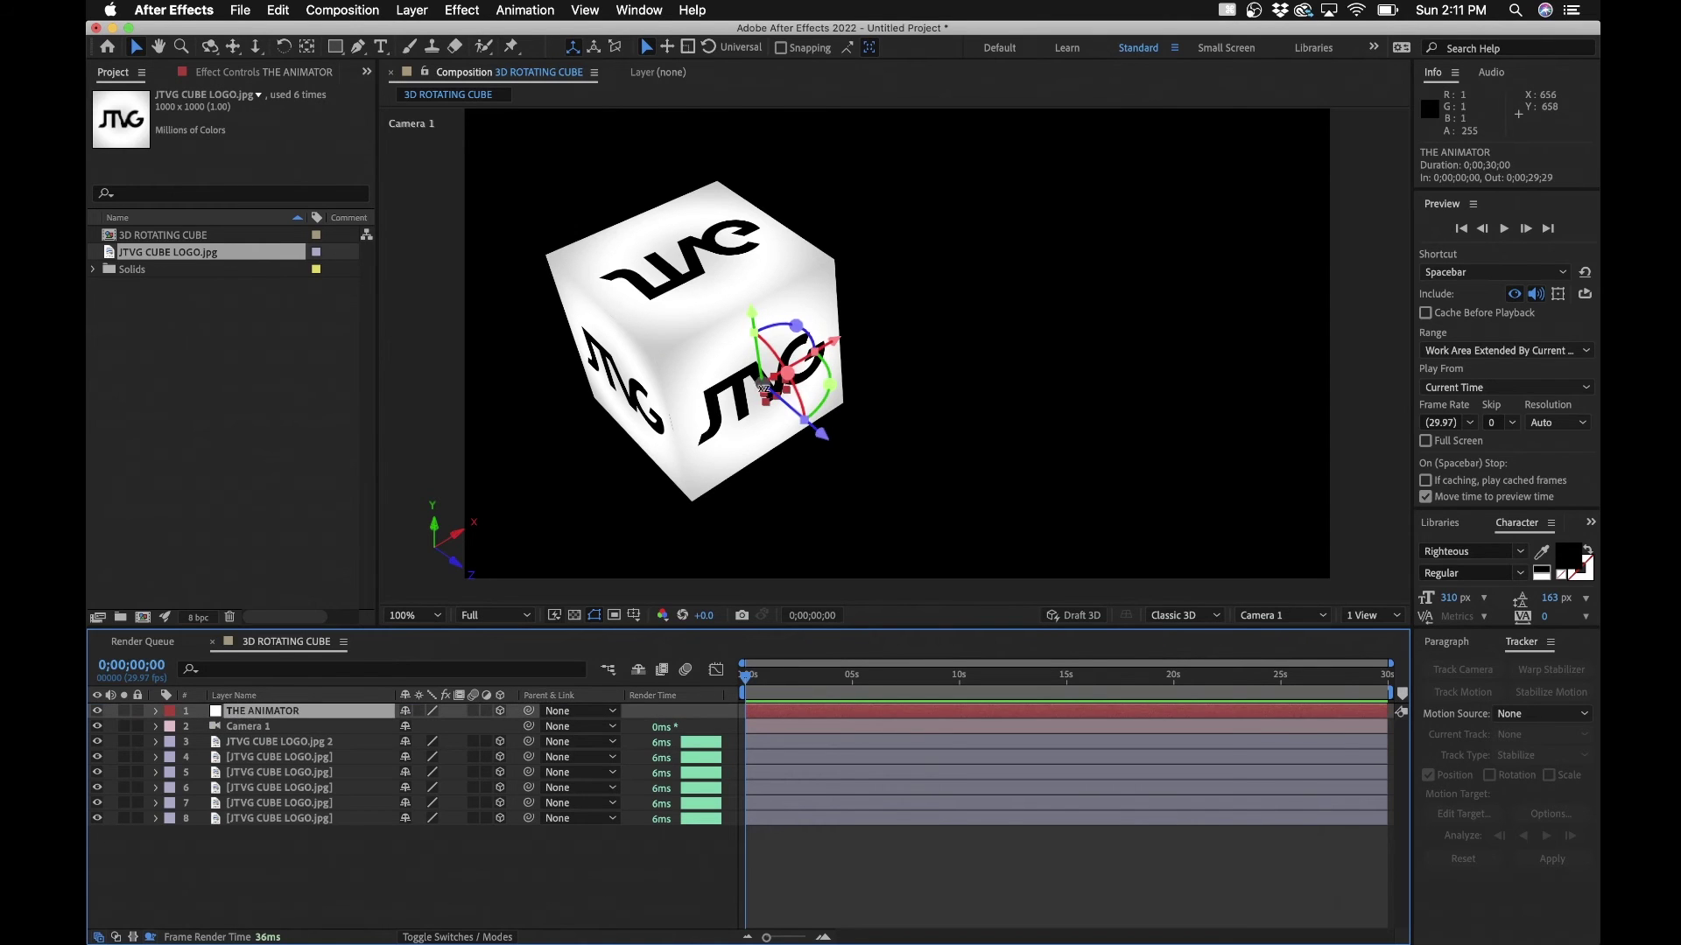
left_click(300, 742)
left_click(288, 804, "shift")
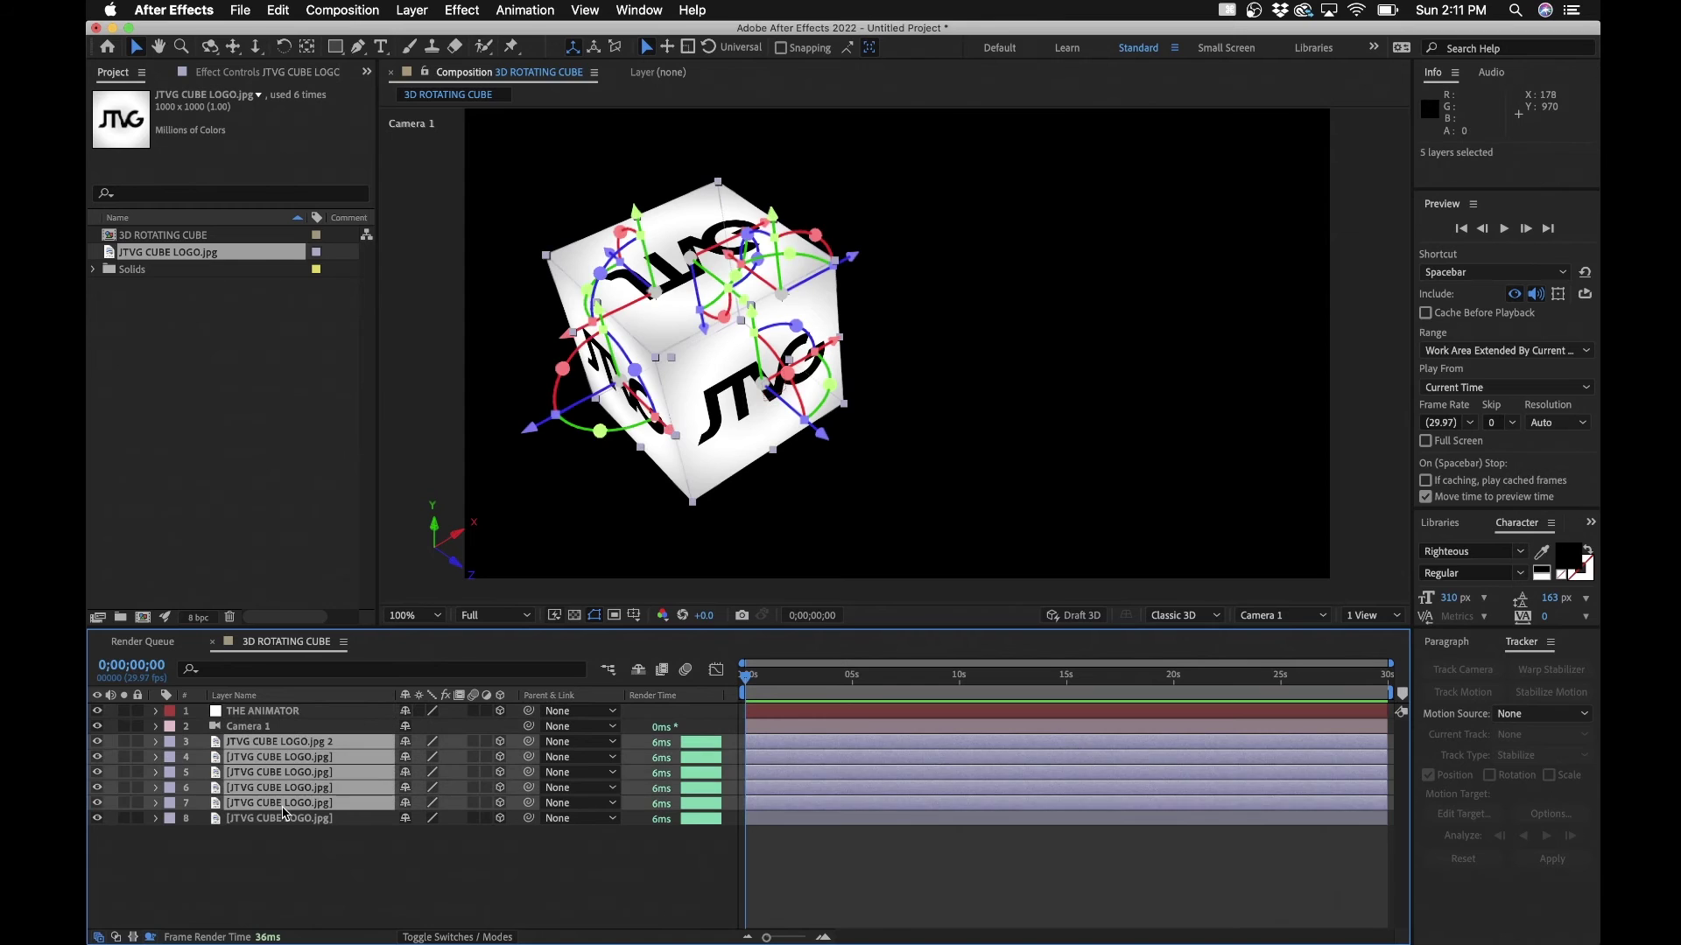
left_click(280, 821, "shift")
left_click_drag(529, 742, 264, 713)
Spin THE ANIMATOR's Y Rotation to -331° to turn the whole cube
left_click(267, 718)
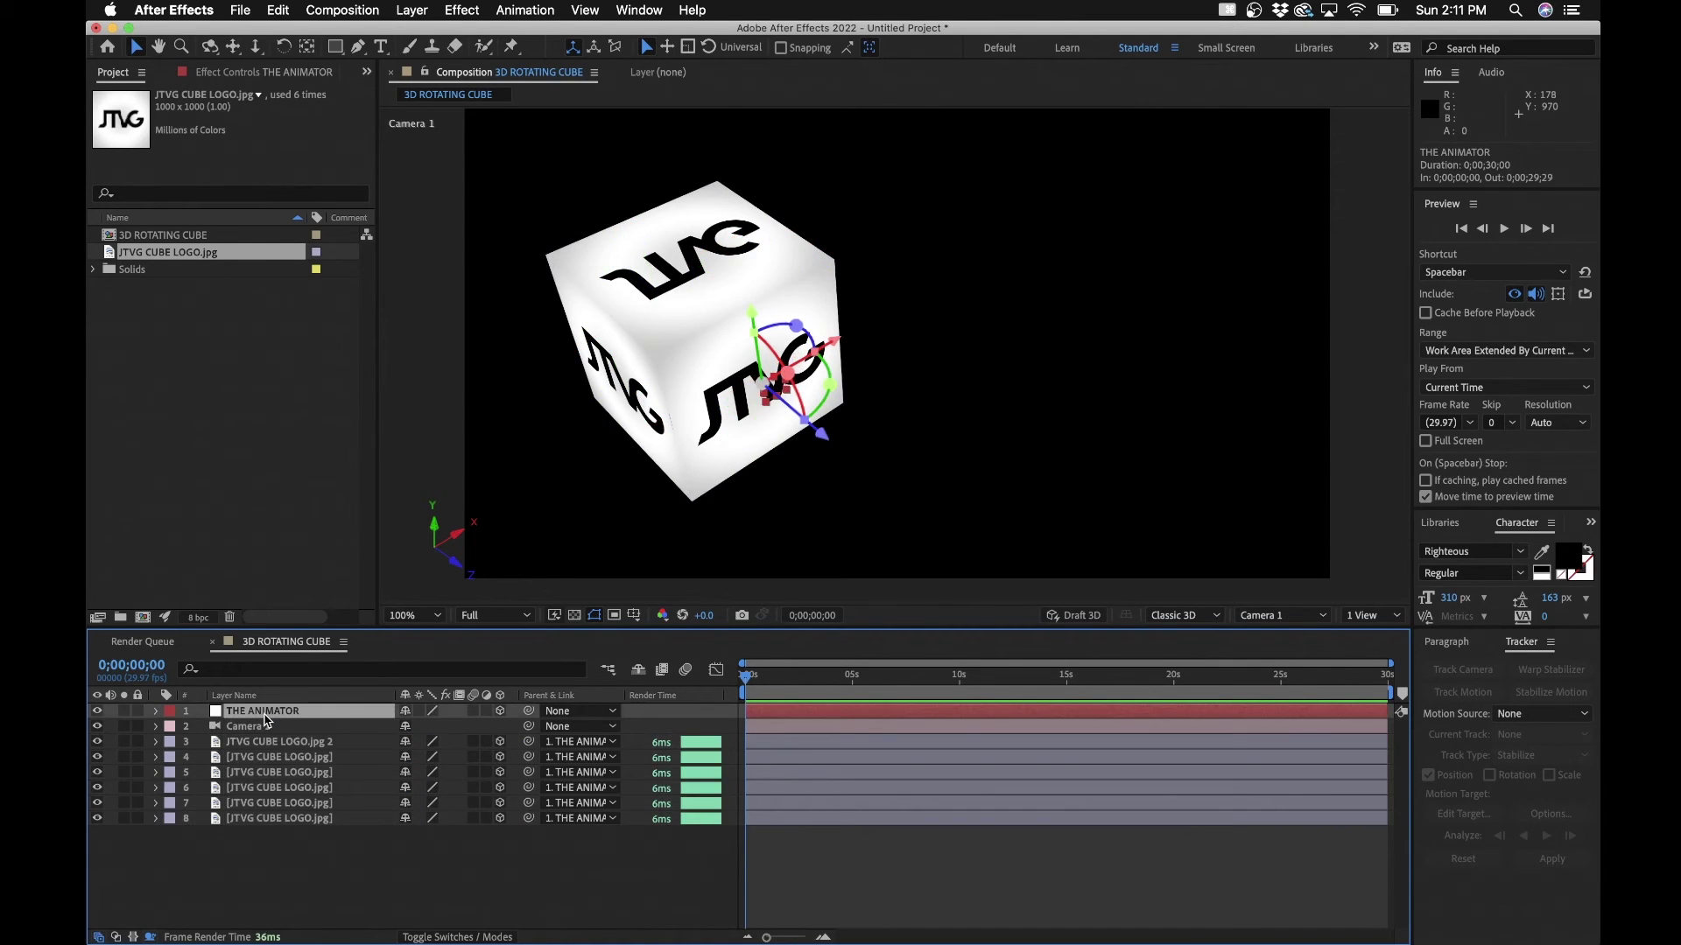
key("r")
left_click_drag(427, 760, 230, 862)
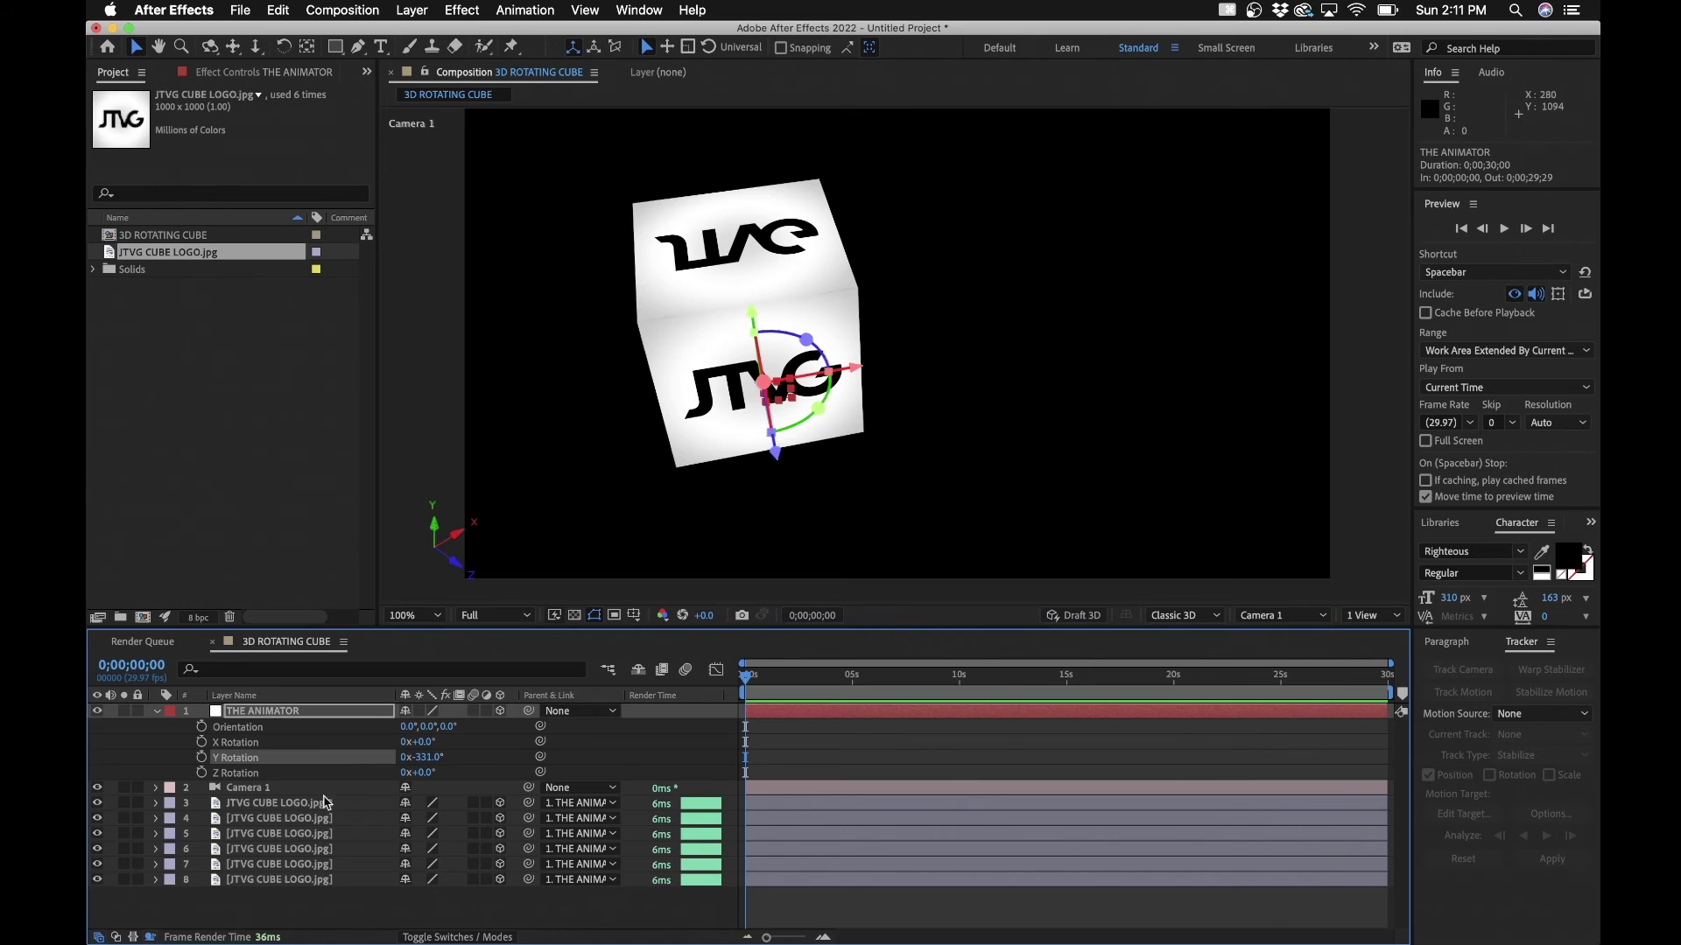
left_click(280, 791)
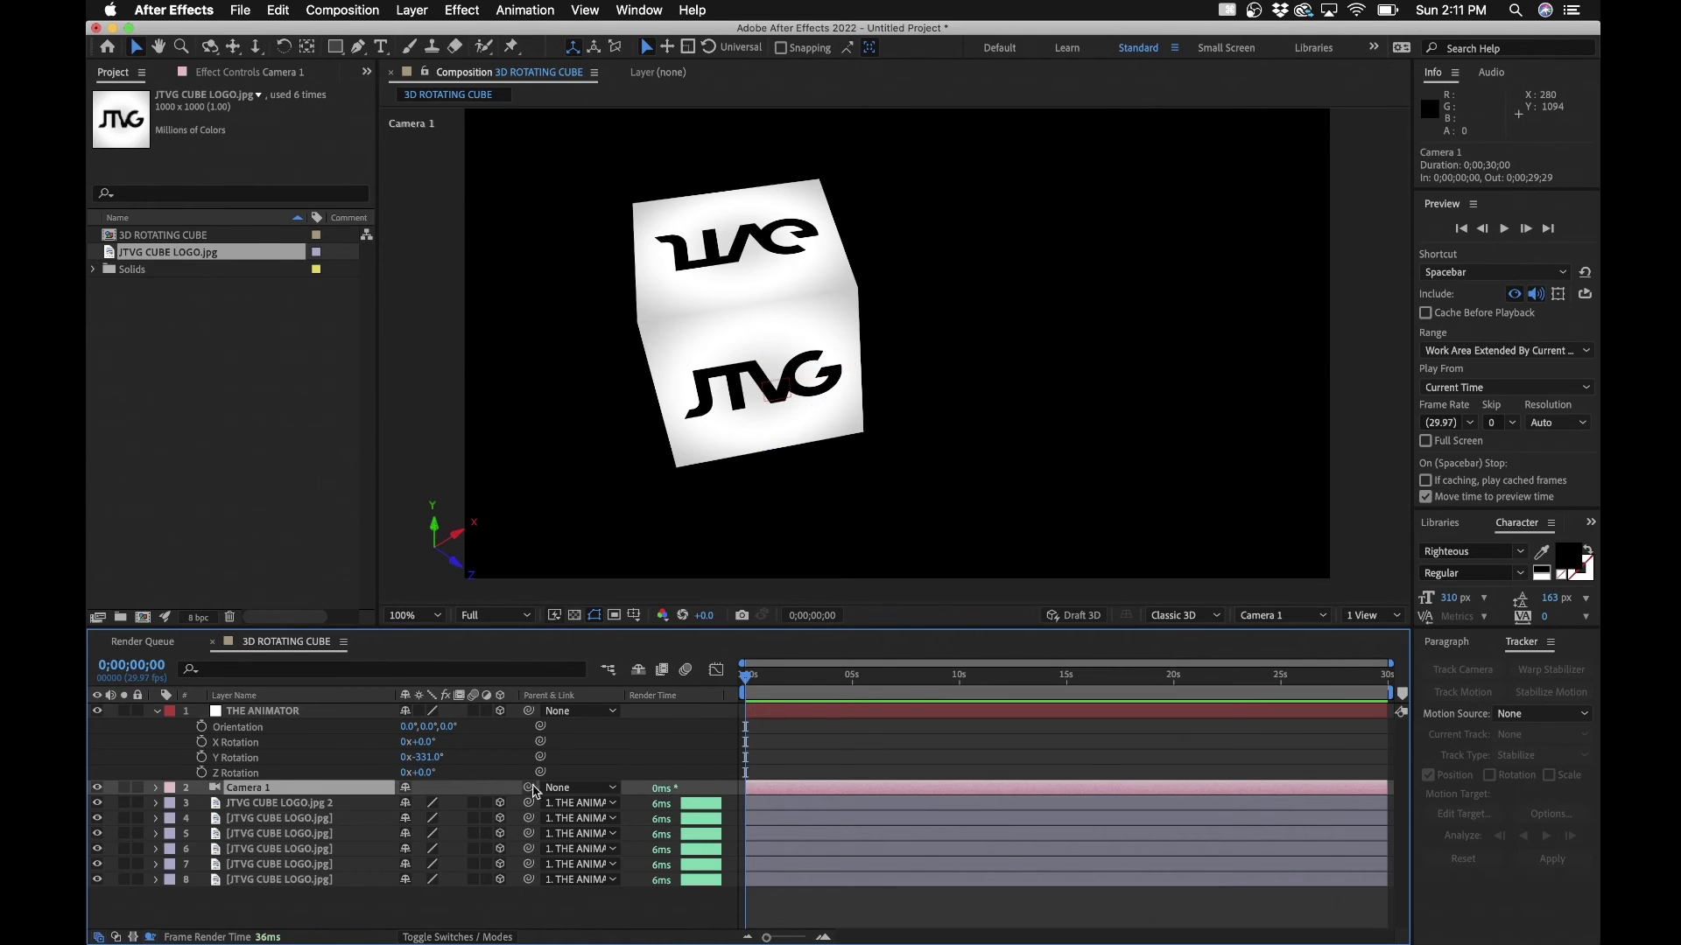
Set the Parent of the six cube face layers to None
left_click(312, 804)
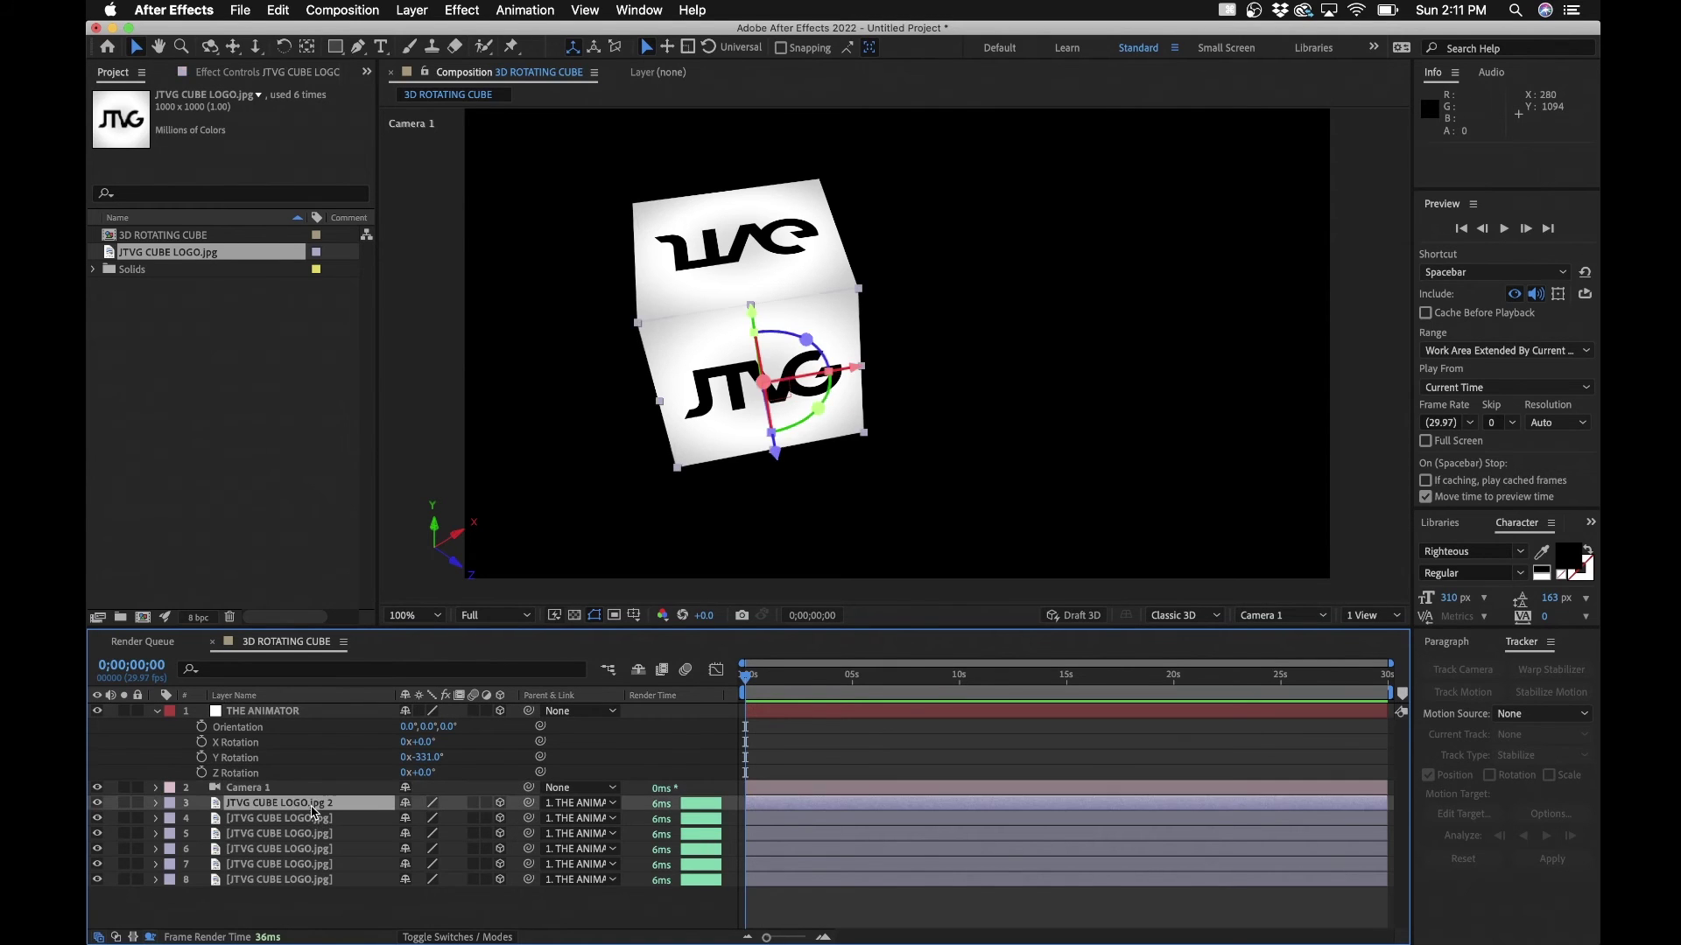
left_click(300, 880, "shift")
left_click(592, 810)
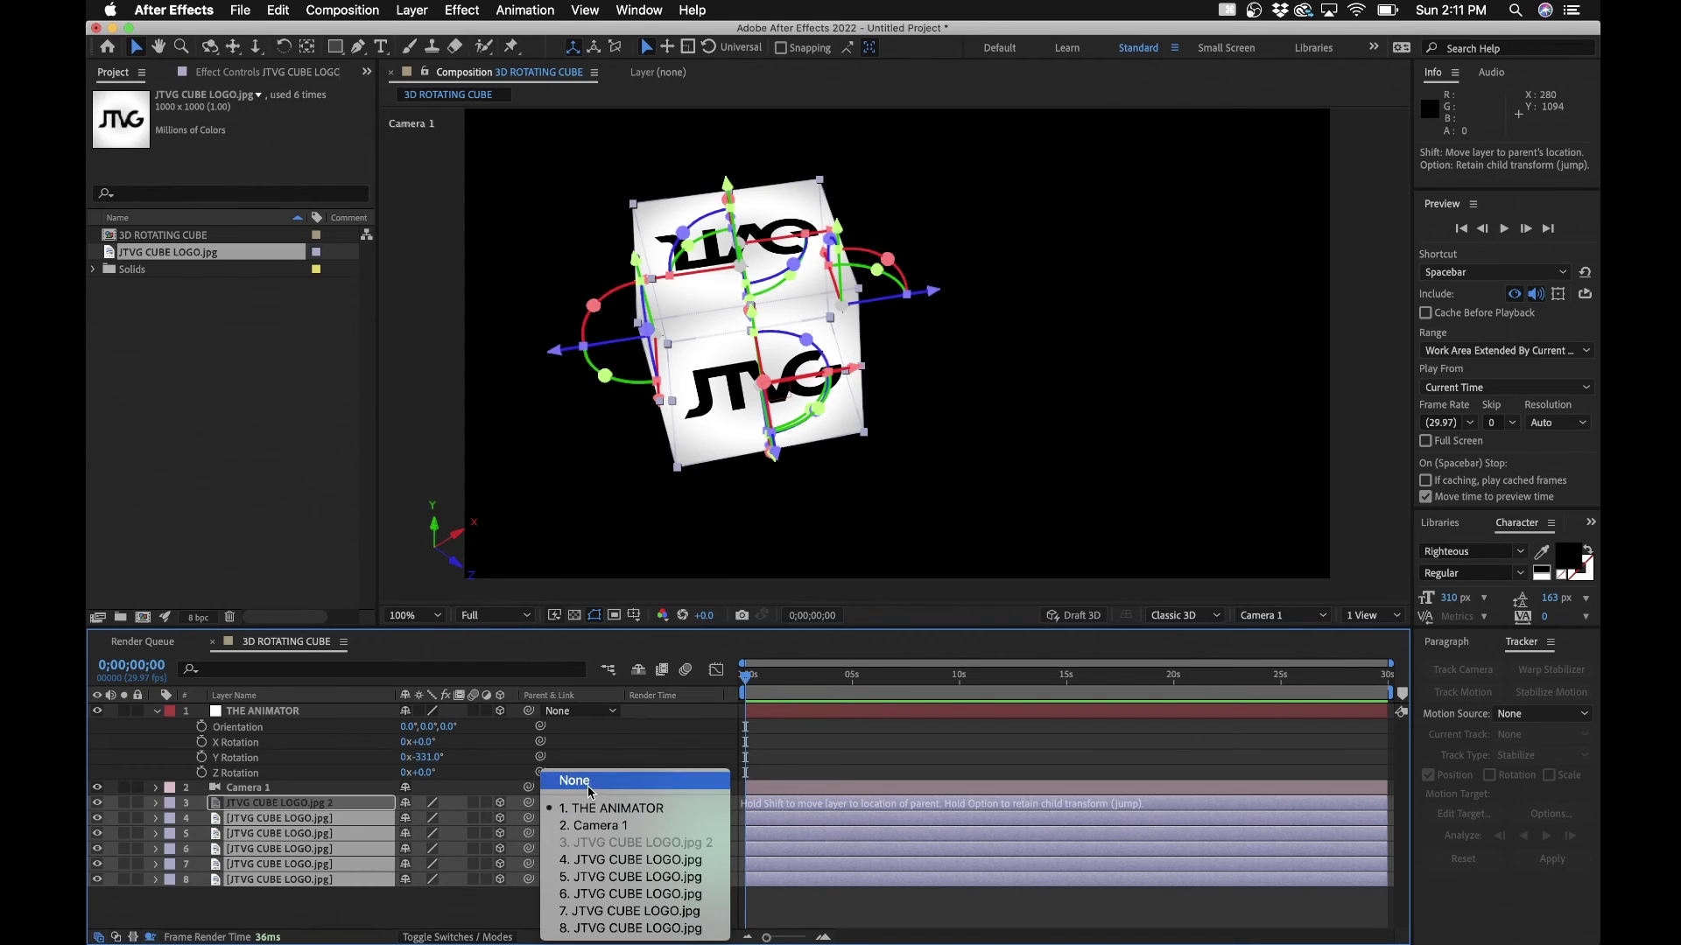
left_click(585, 788)
Switch the viewer to Top view and pan to frame the cube
left_click(281, 713)
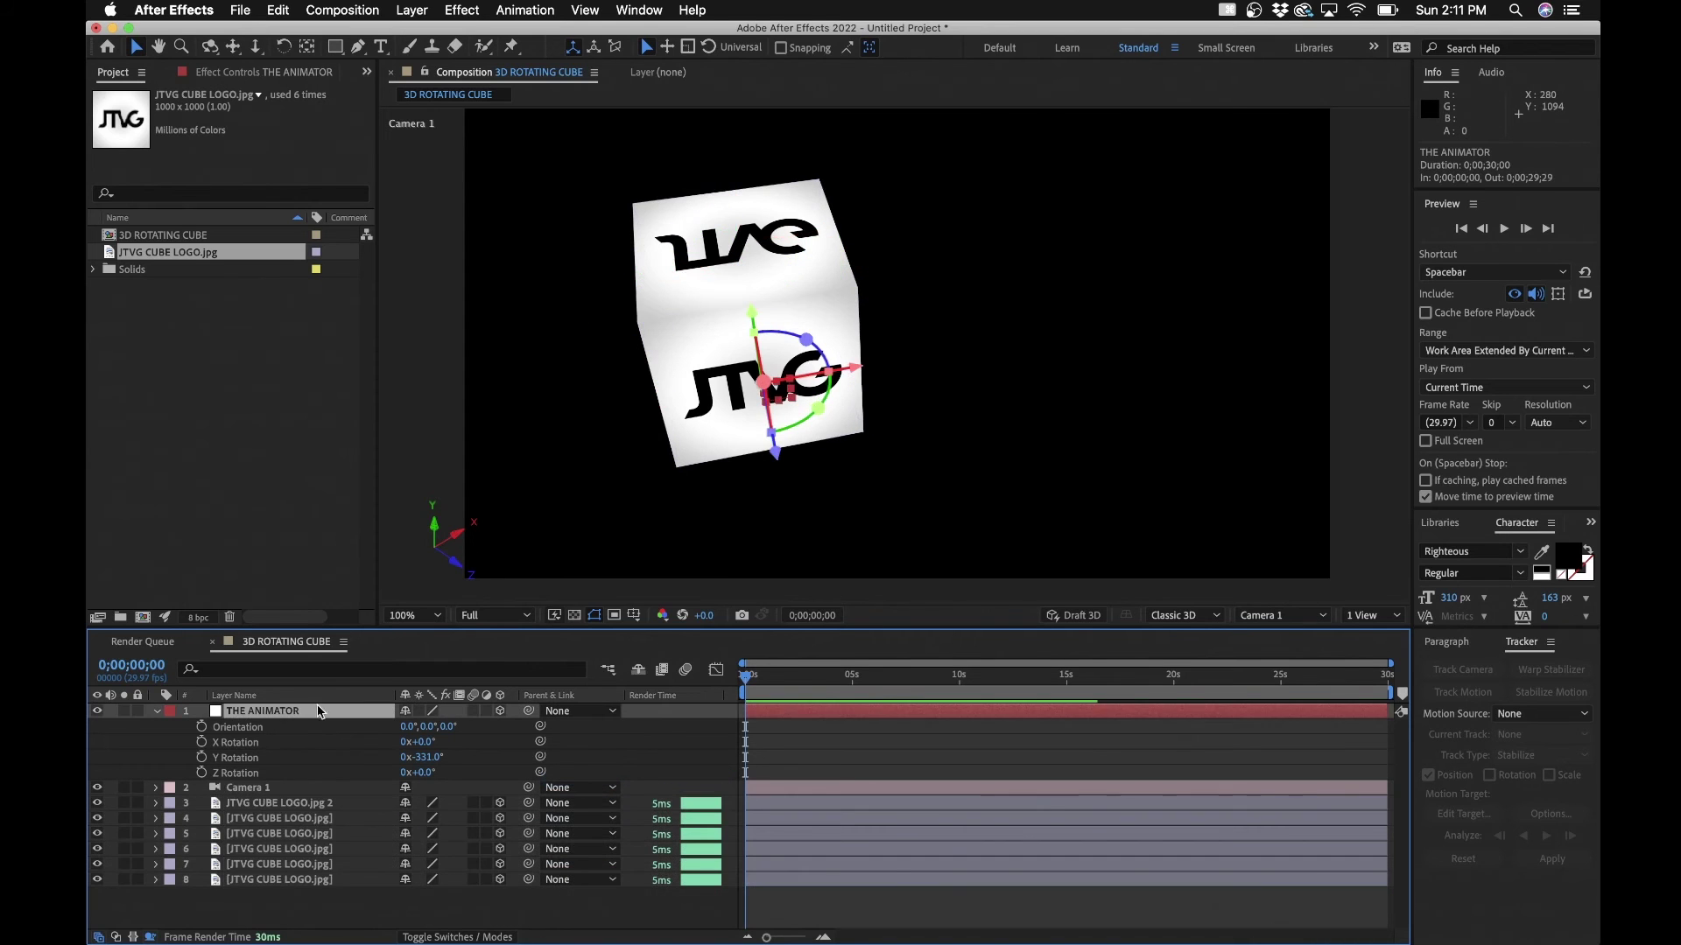
left_click(1291, 617)
left_click(1295, 749)
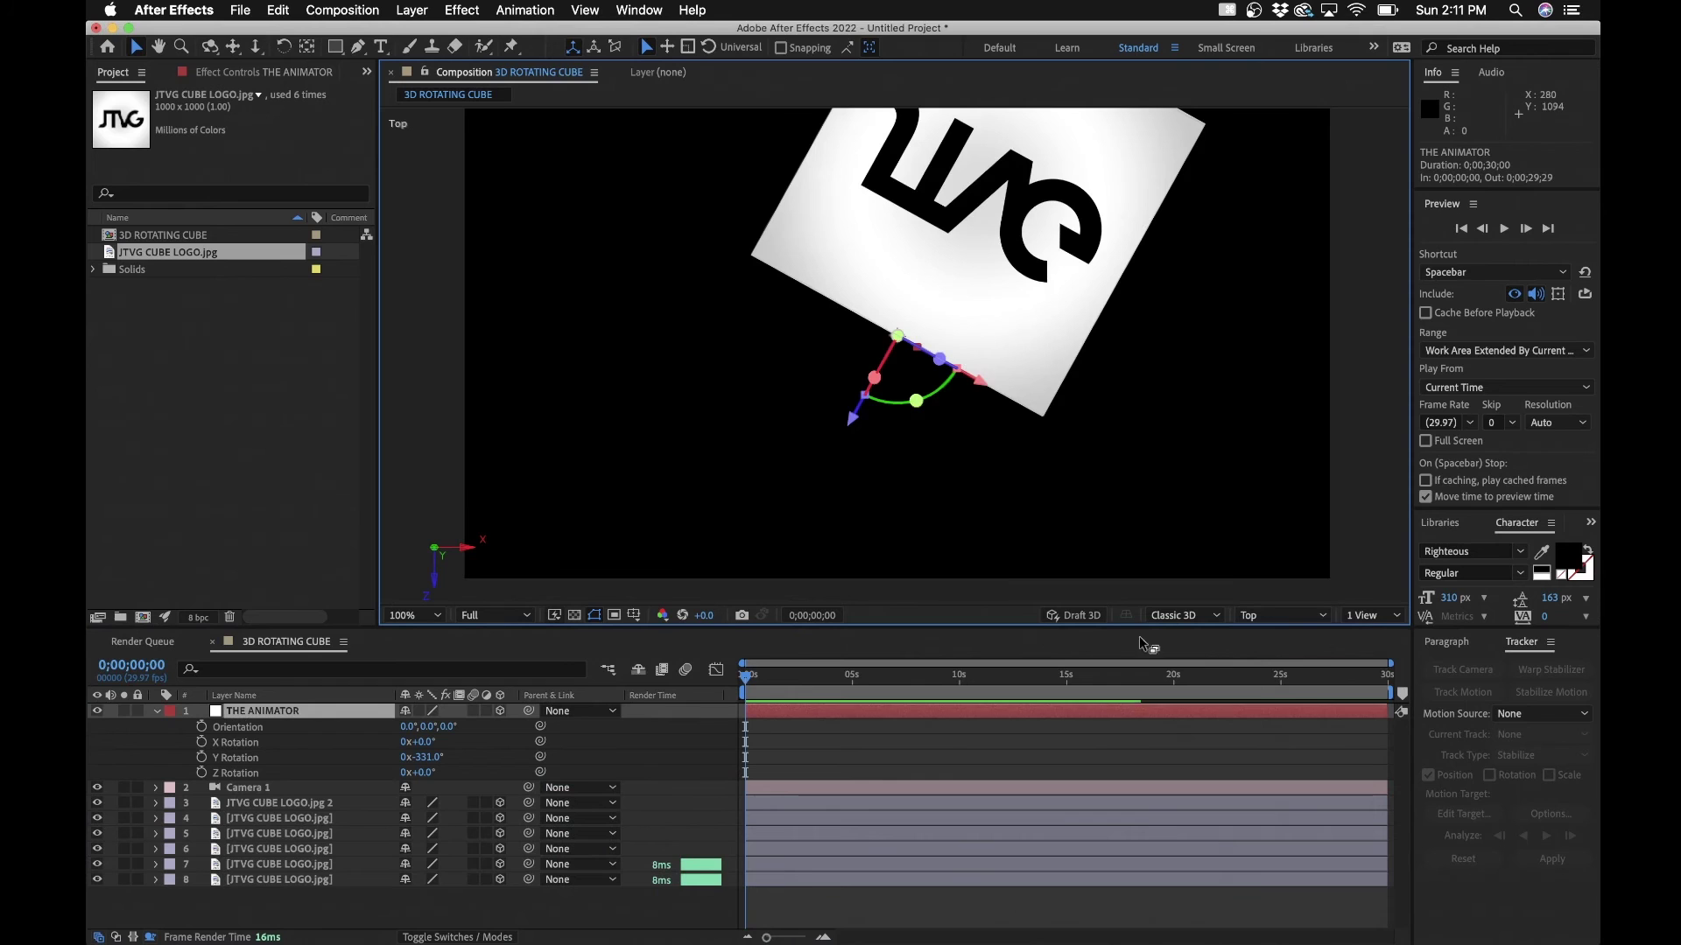
key("h")
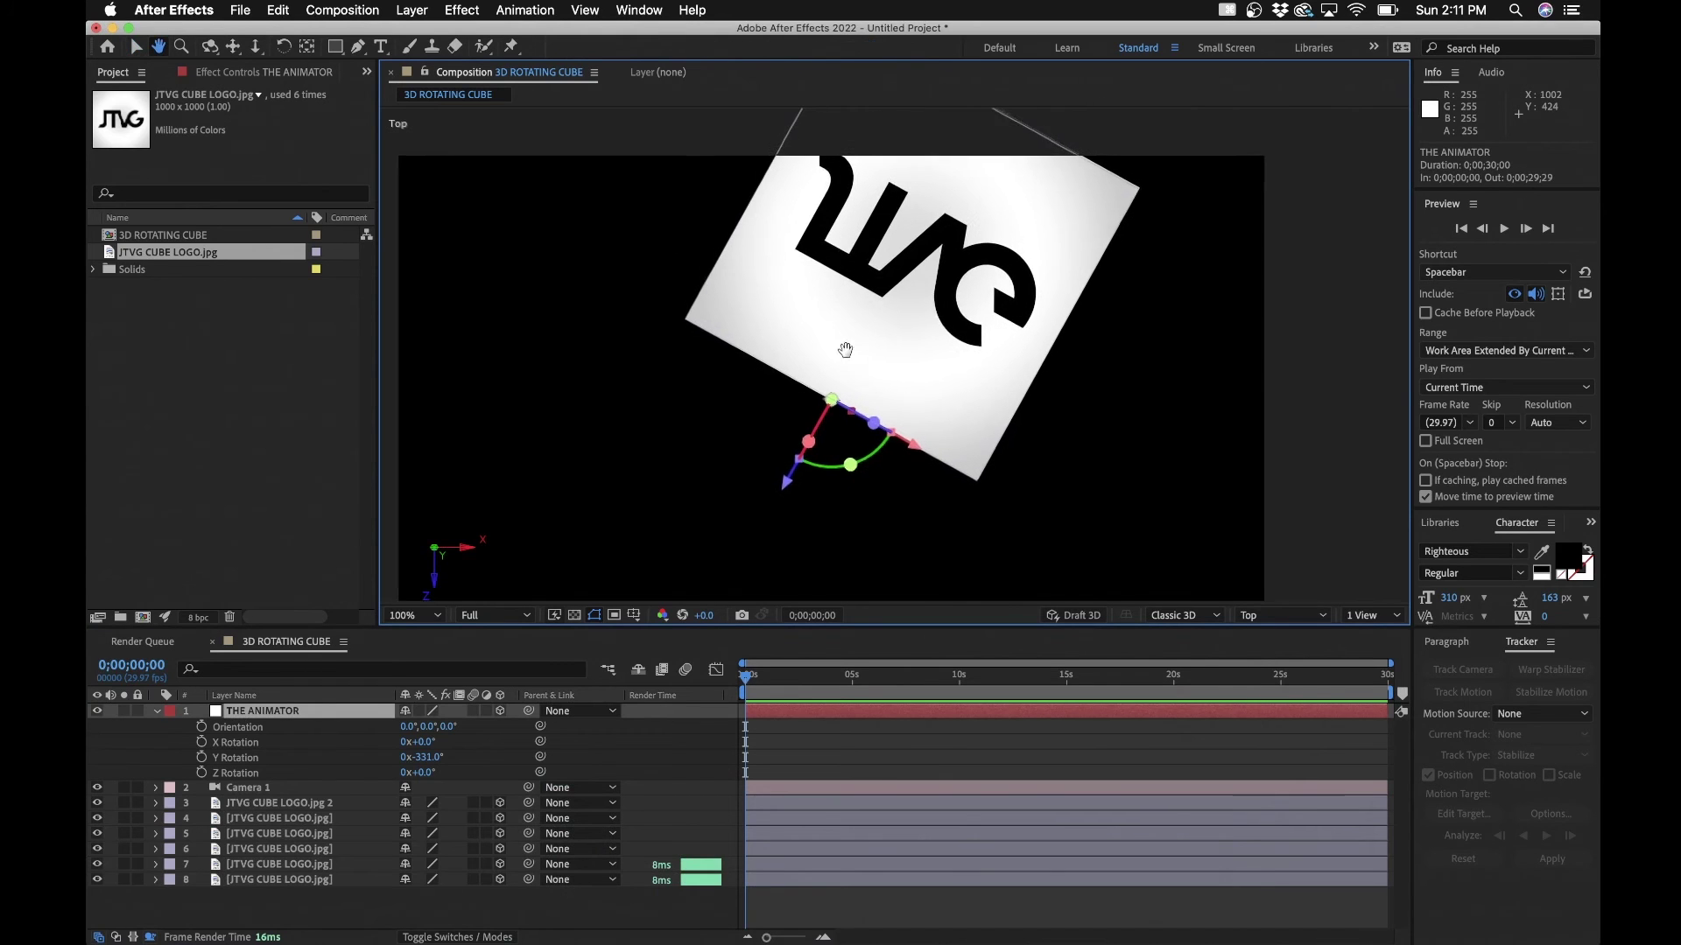
left_click_drag(844, 349, 803, 392)
key("v")
left_click(884, 333)
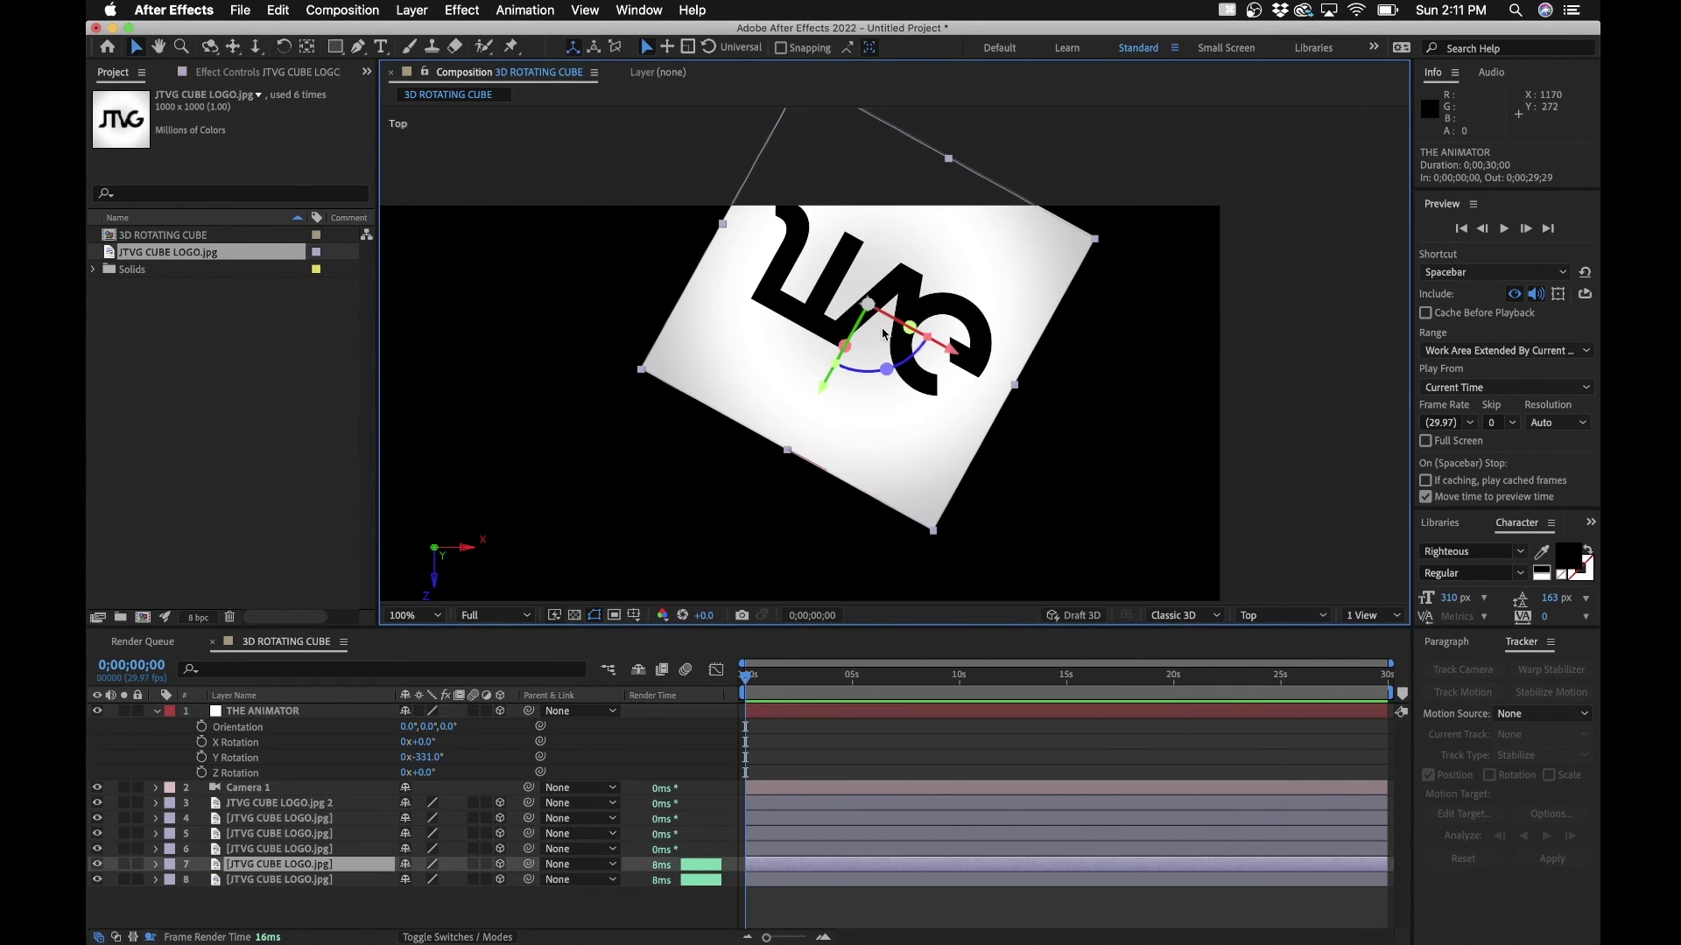
Move THE ANIMATOR's Position to 1140, 700, 321 to centre it in the cube
left_click(274, 713)
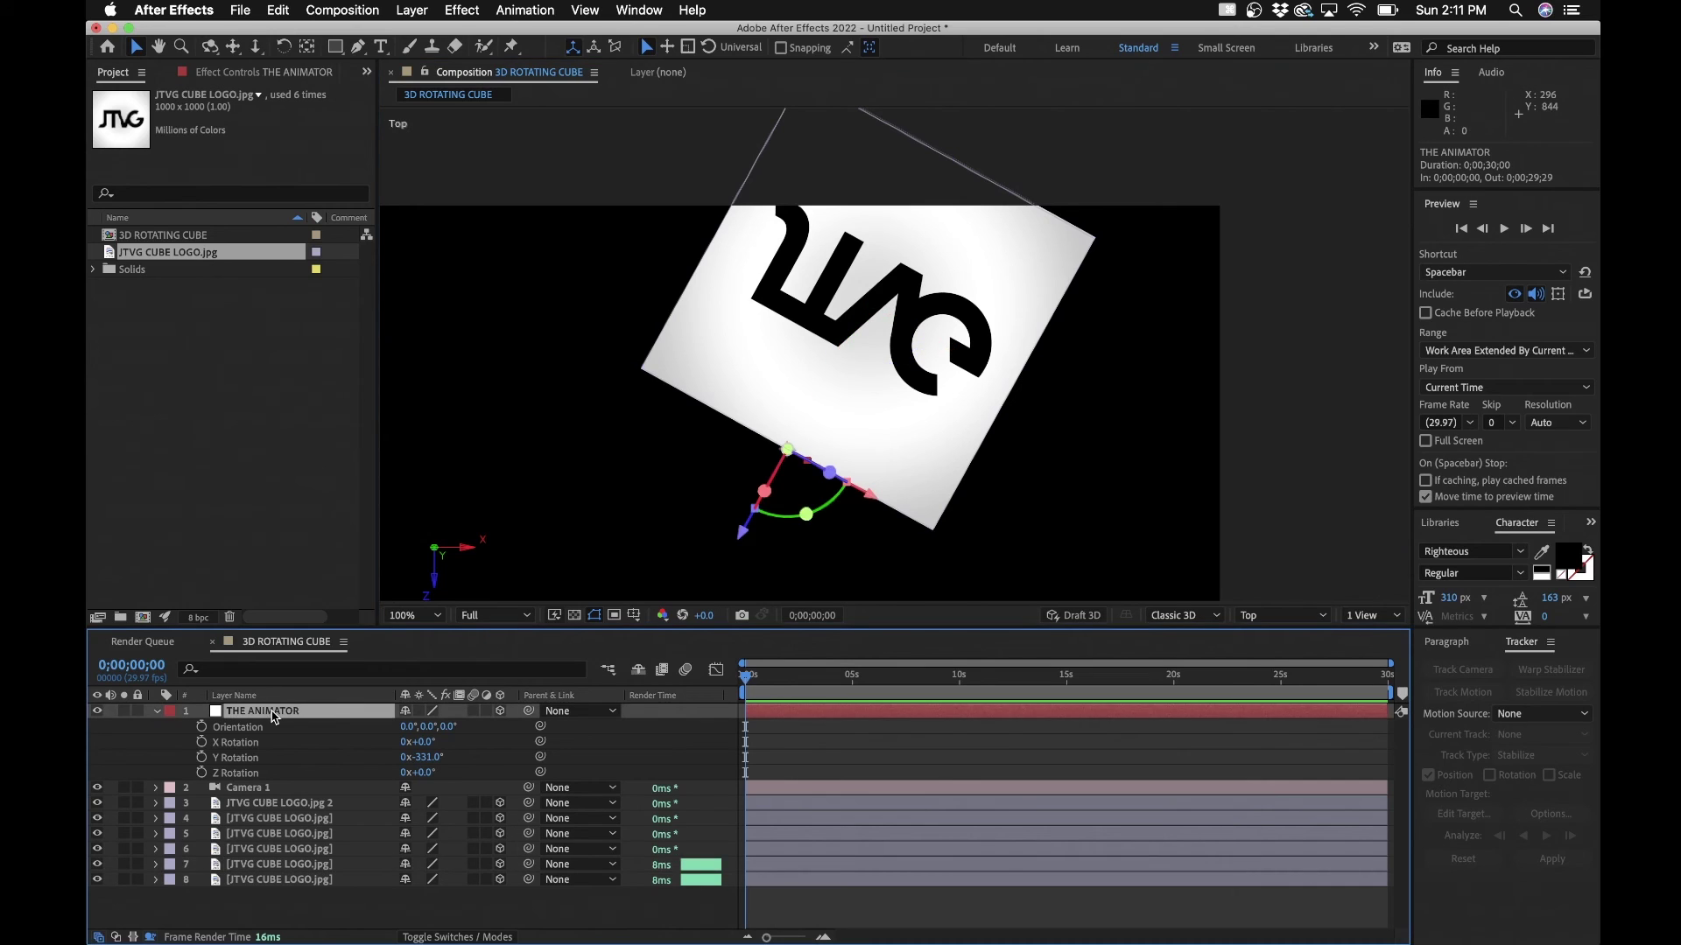
key("p")
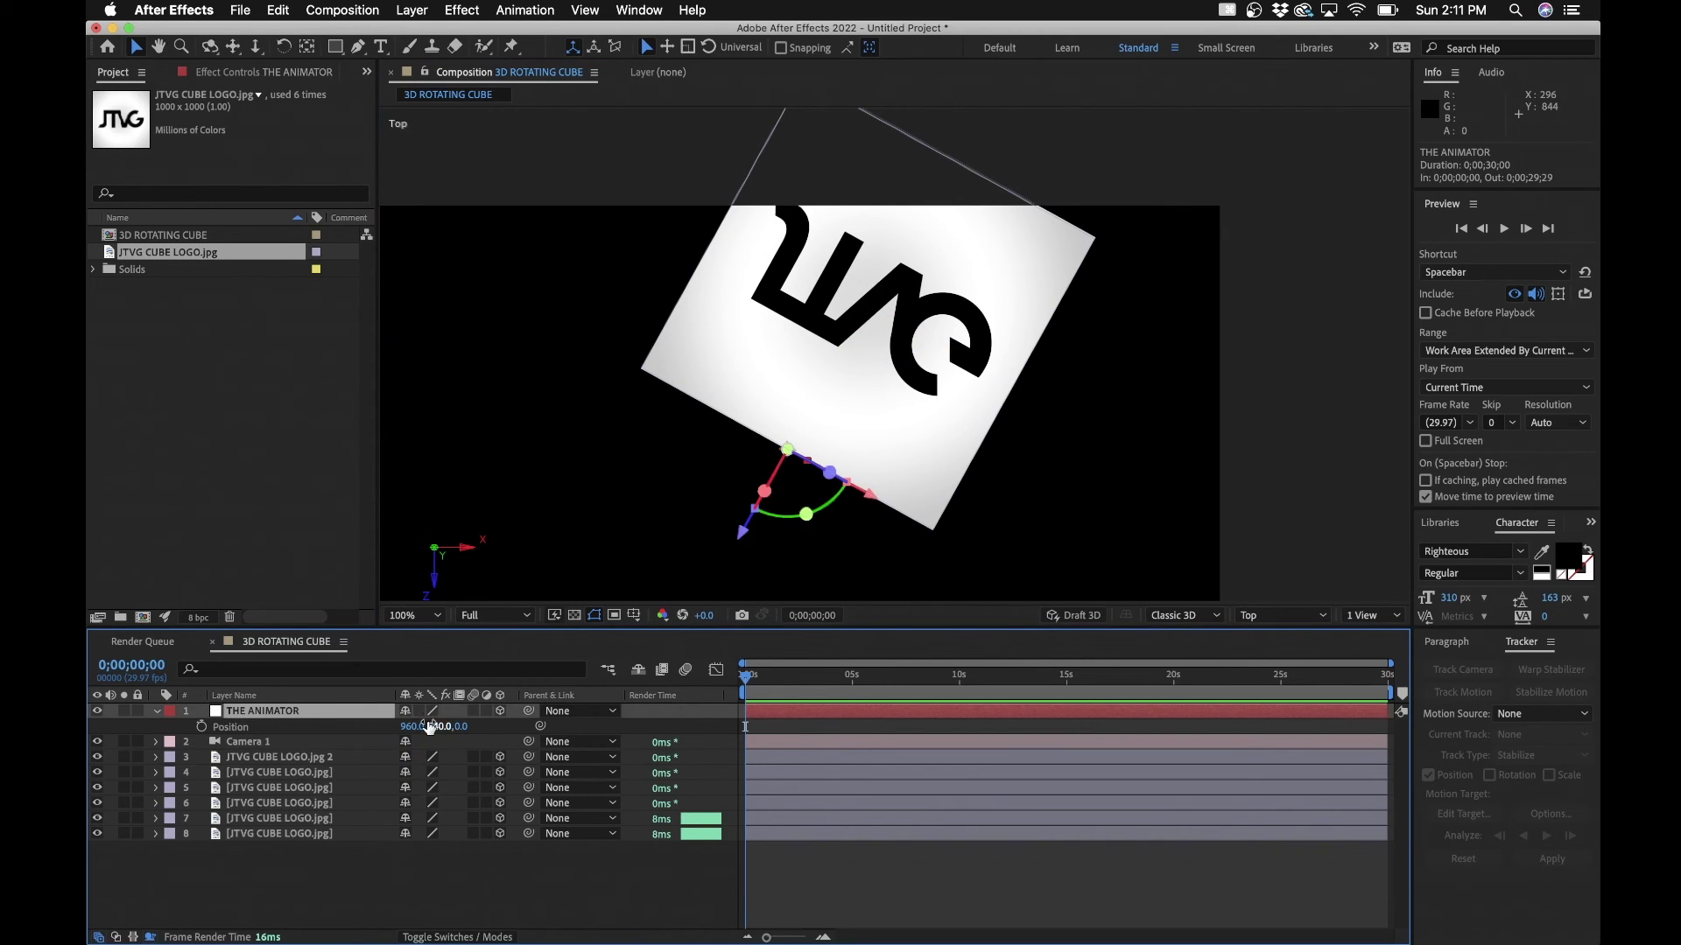
left_click_drag(464, 731, 783, 709)
left_click_drag(405, 726, 602, 743)
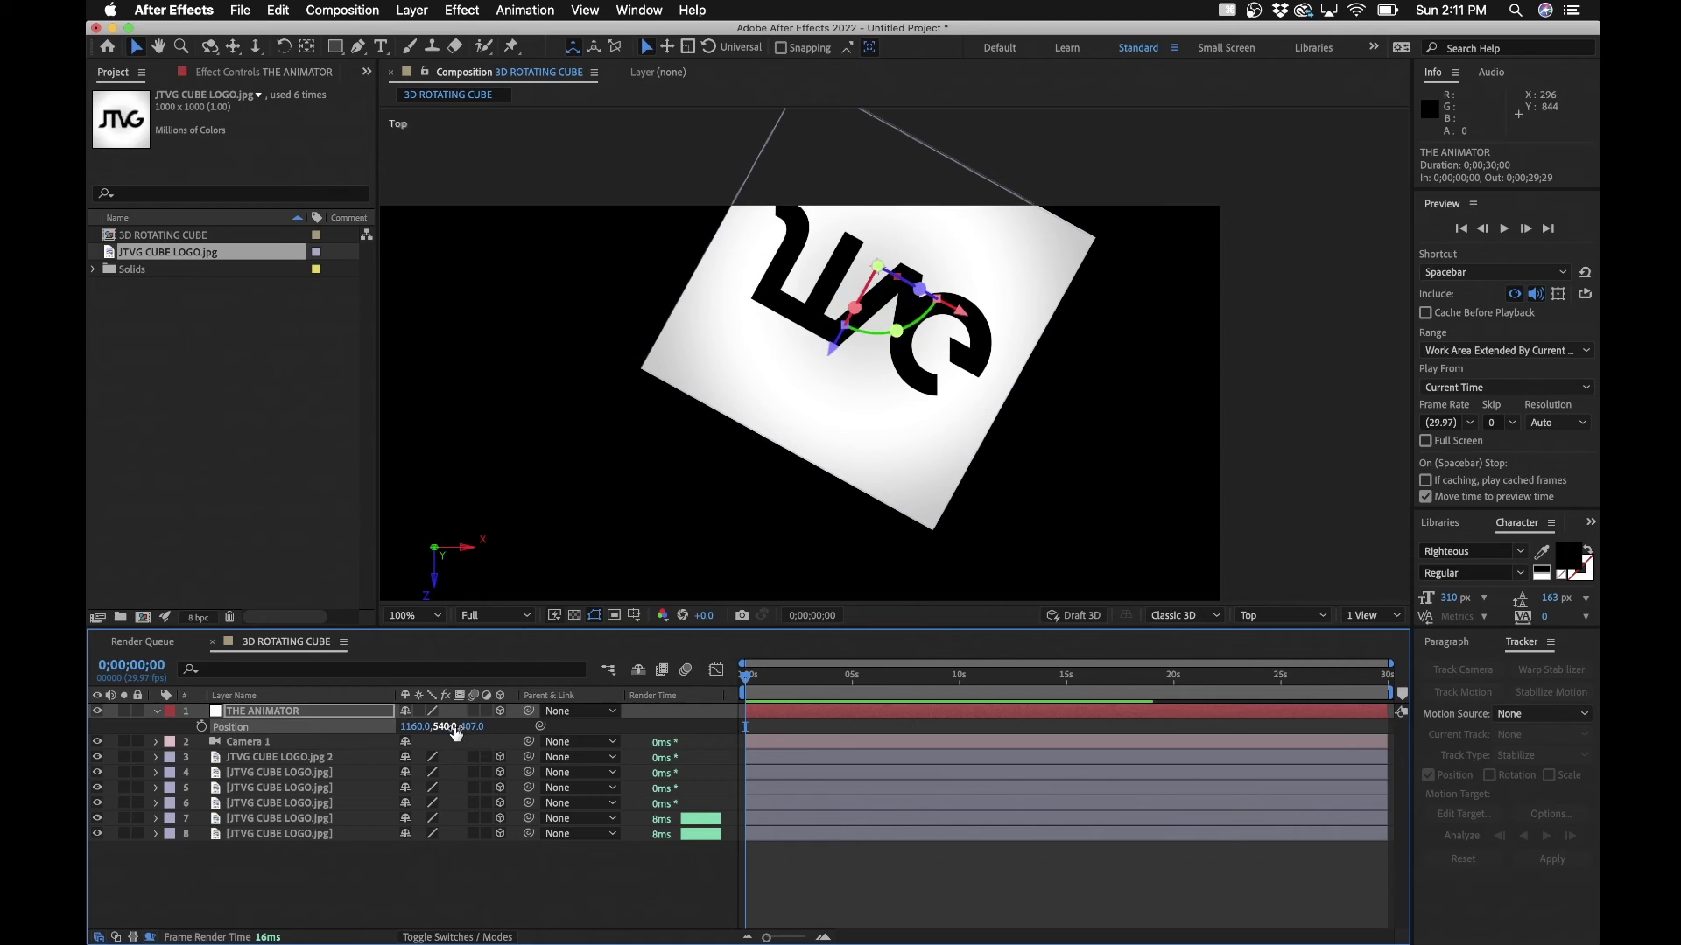
left_click_drag(448, 727, 401, 727)
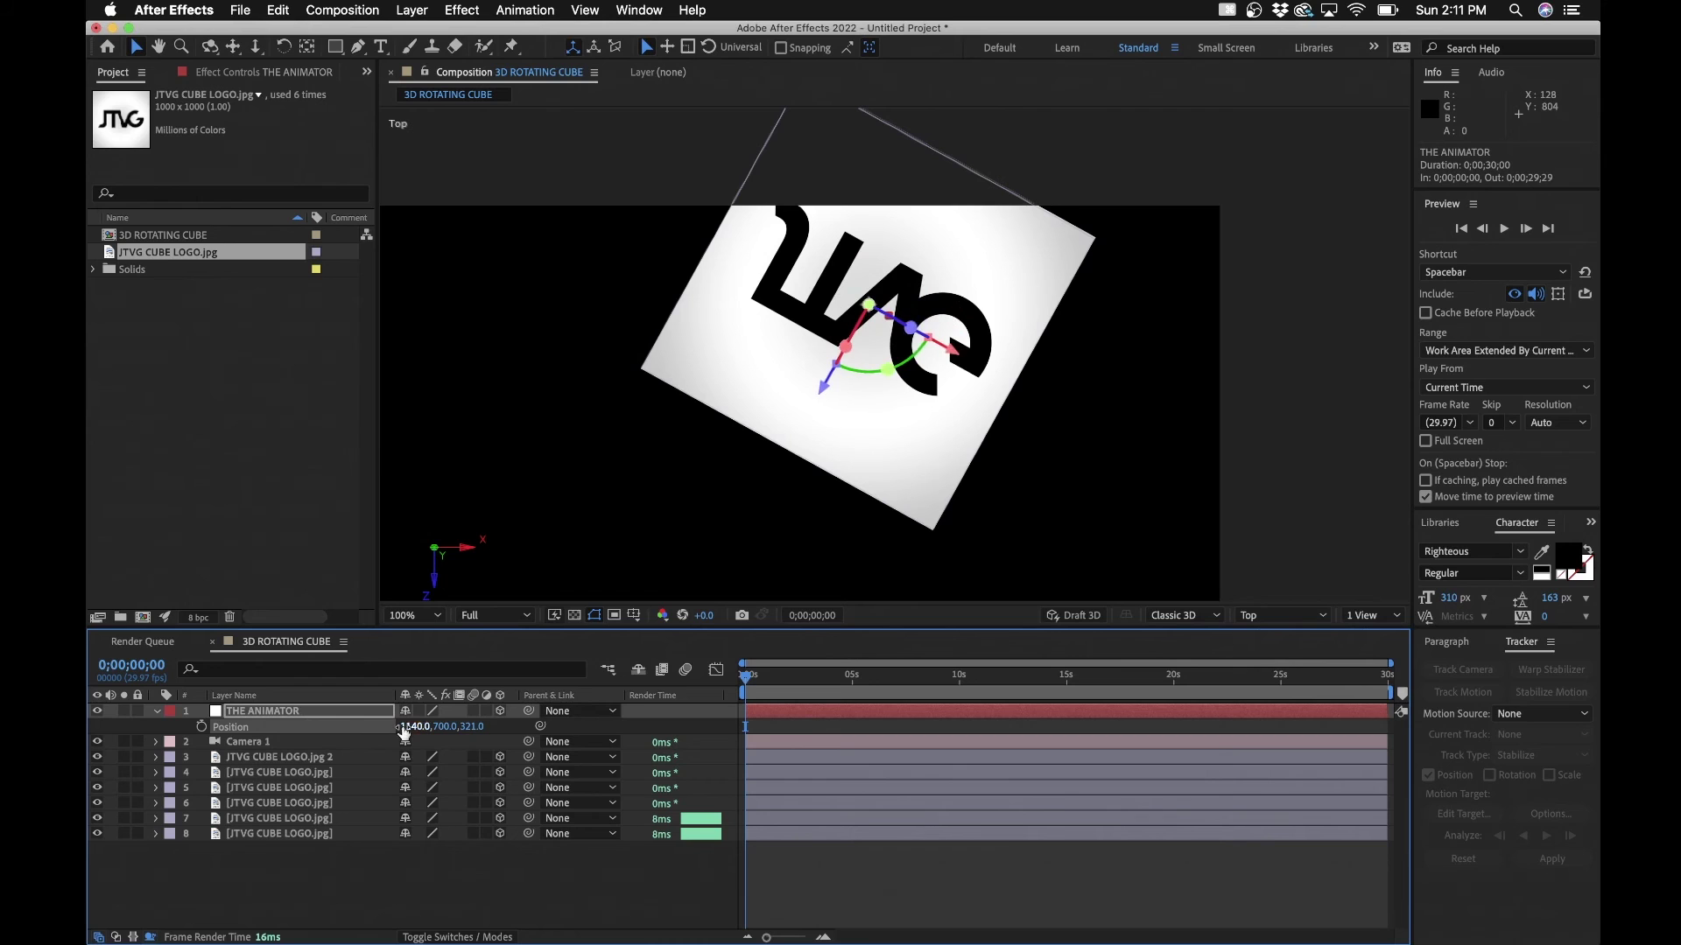
left_click(1280, 615)
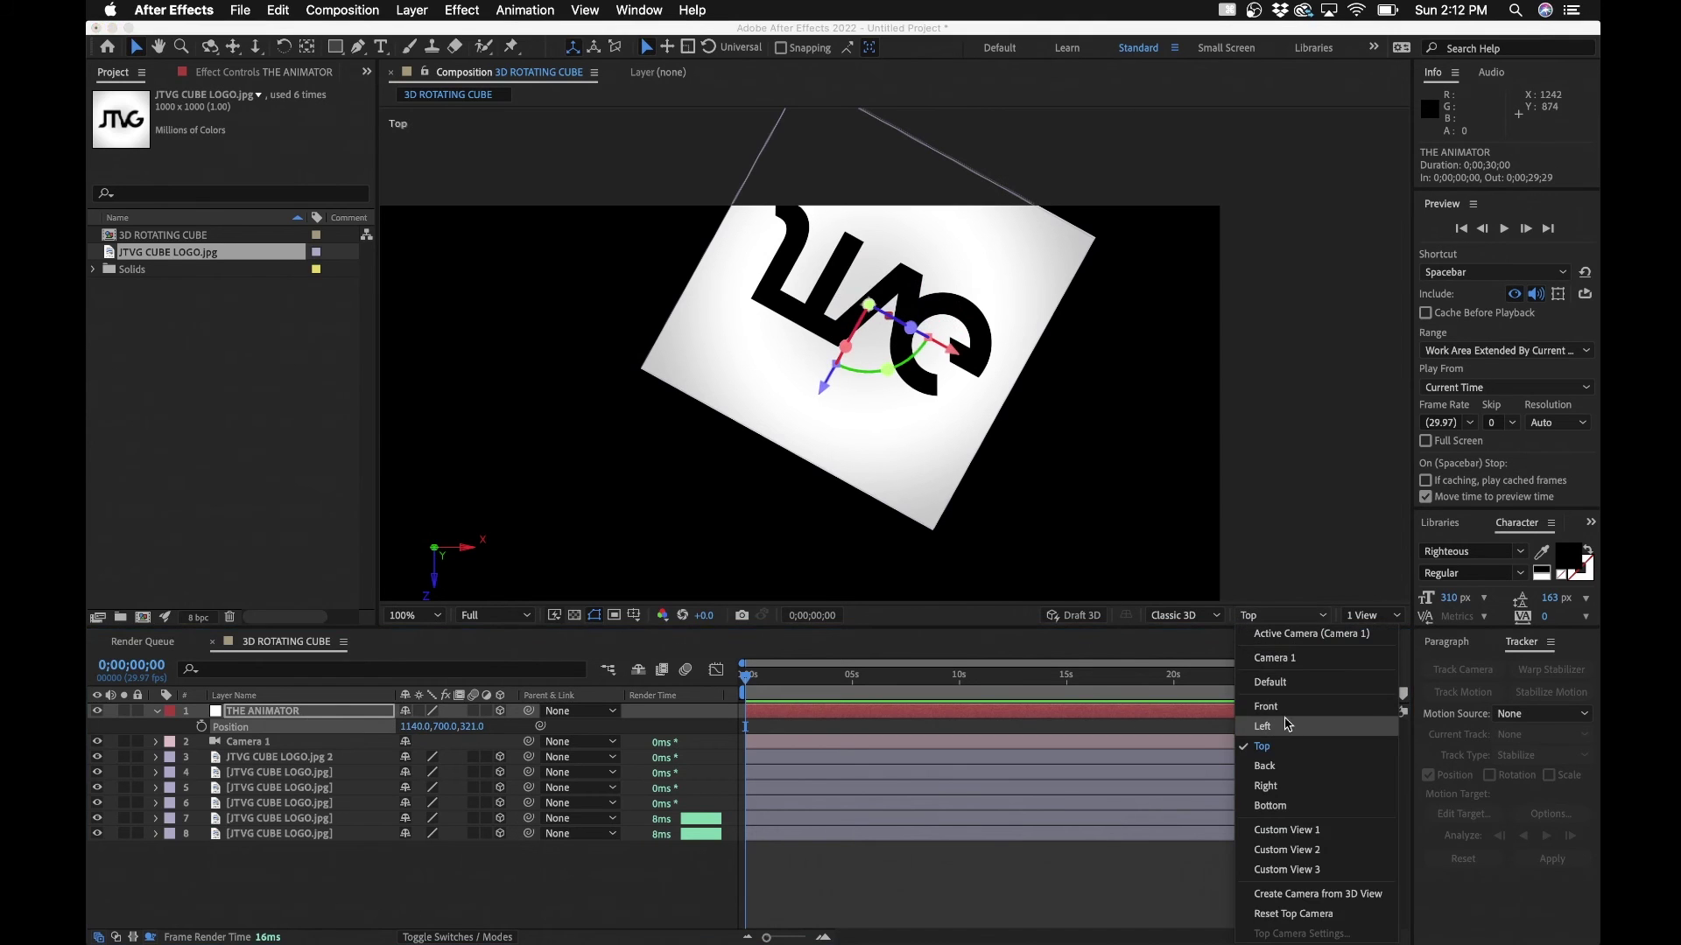
In Front view at 50% zoom, raise THE ANIMATOR to about Y 592
left_click(1260, 707)
key("comma")
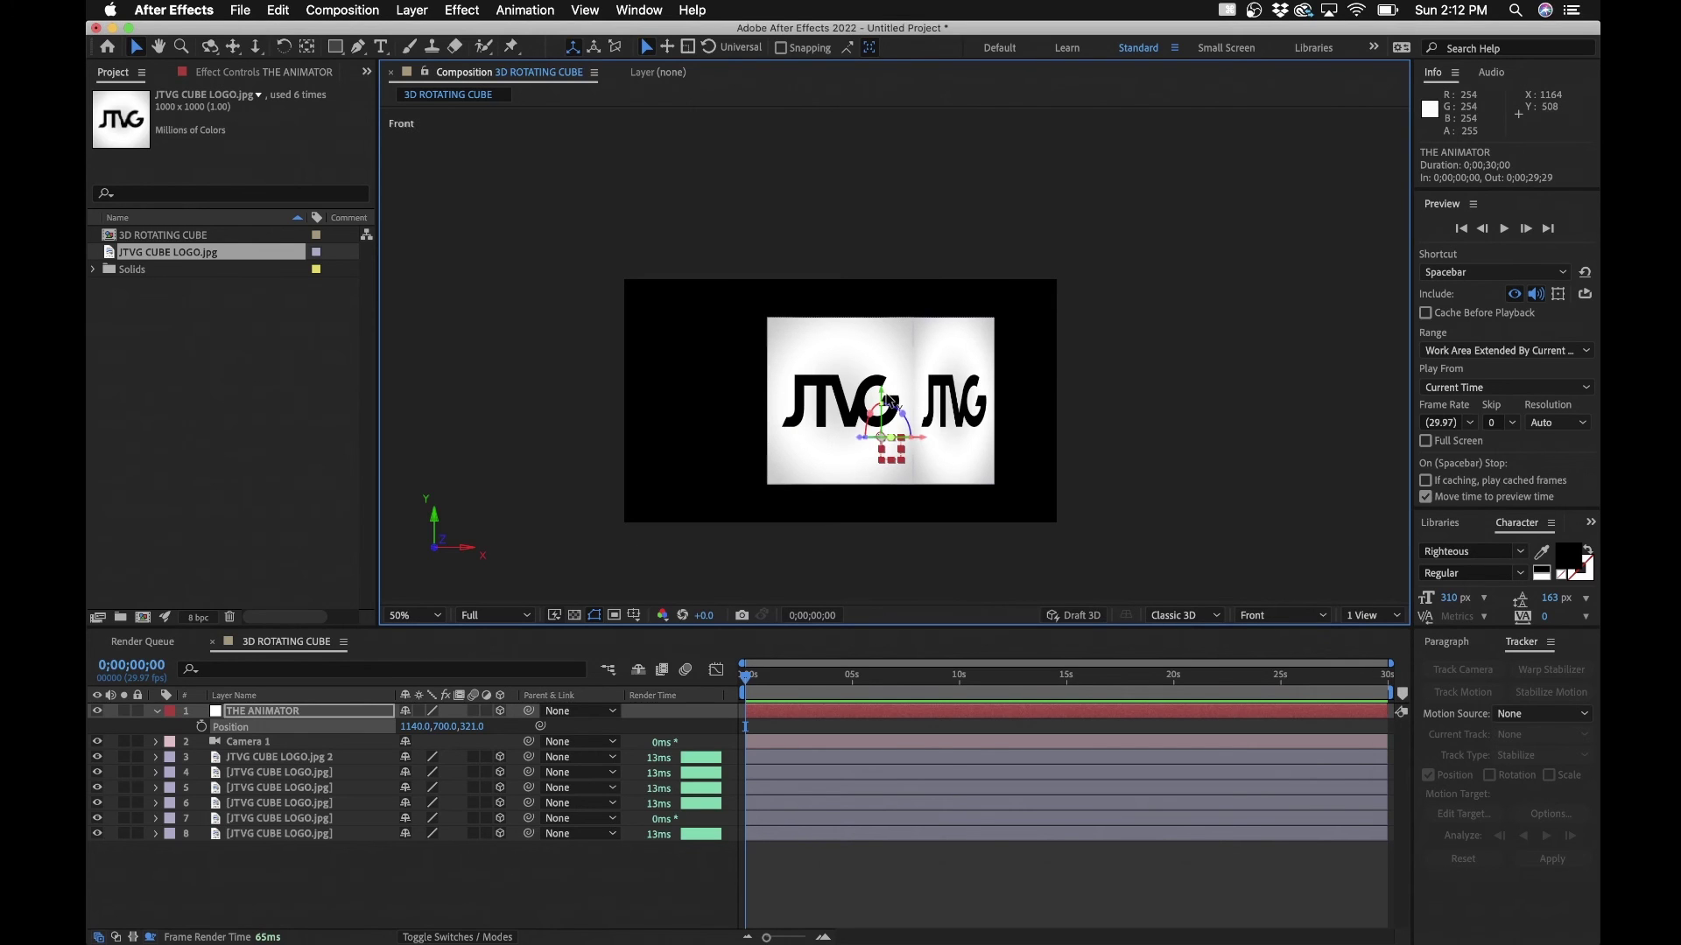
left_click_drag(887, 400, 885, 370)
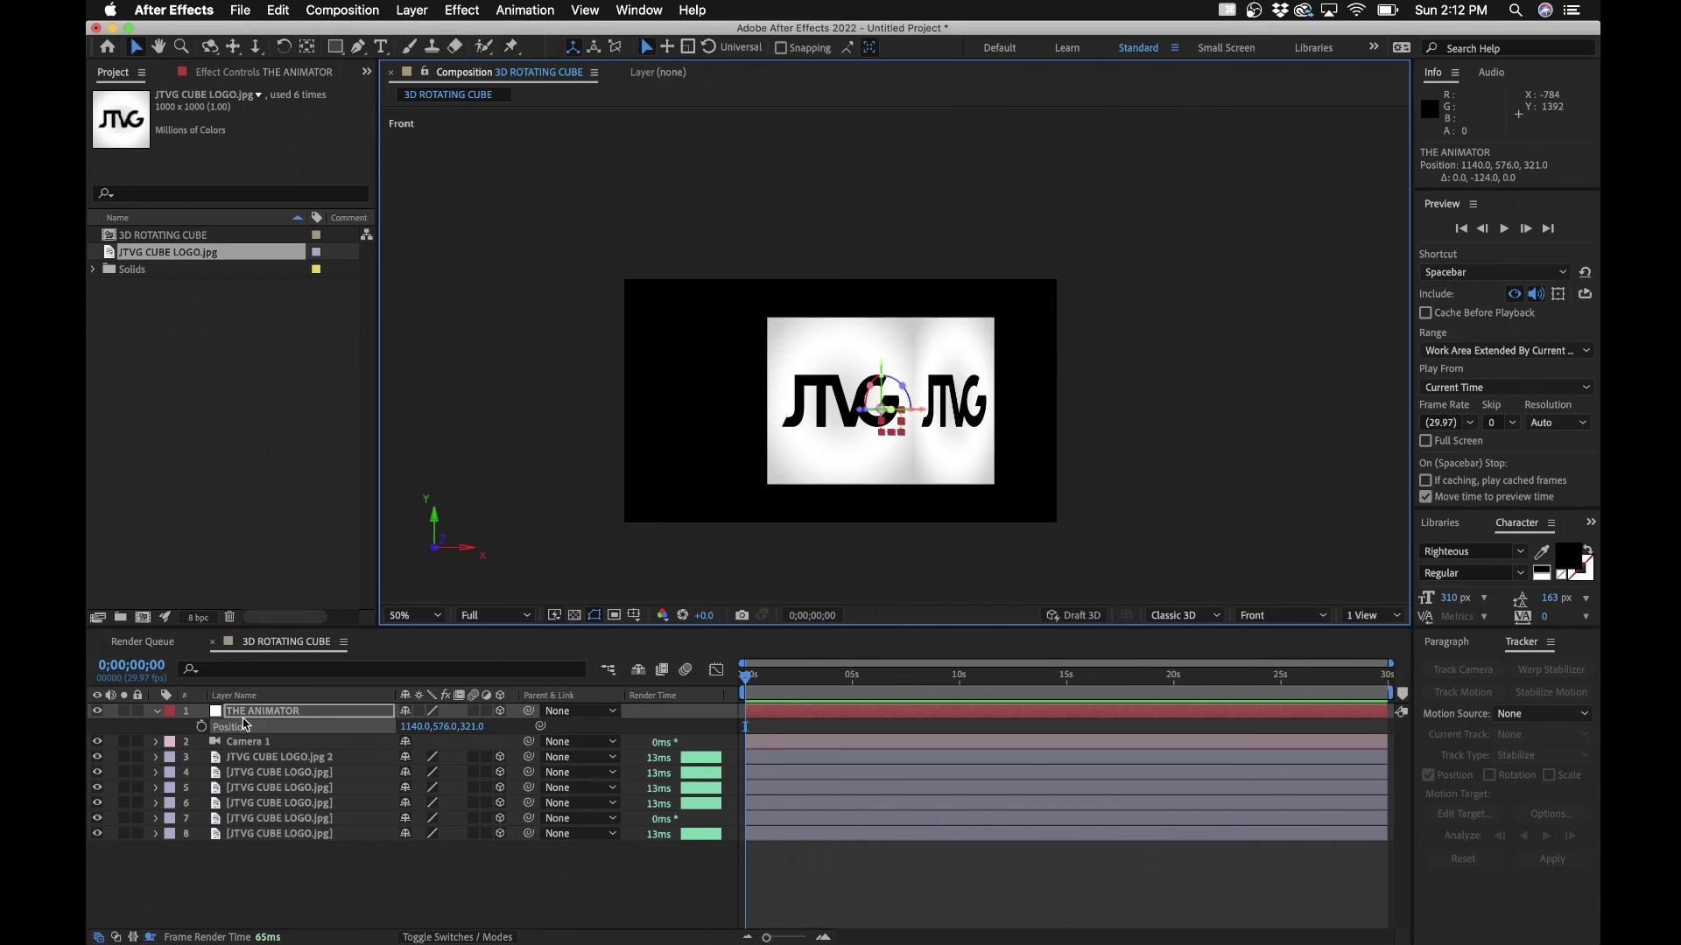
Reparent the six logo faces to THE ANIMATOR and test-spin its Y Rotation to about 11°
left_click(256, 757)
left_click(258, 834, "shift")
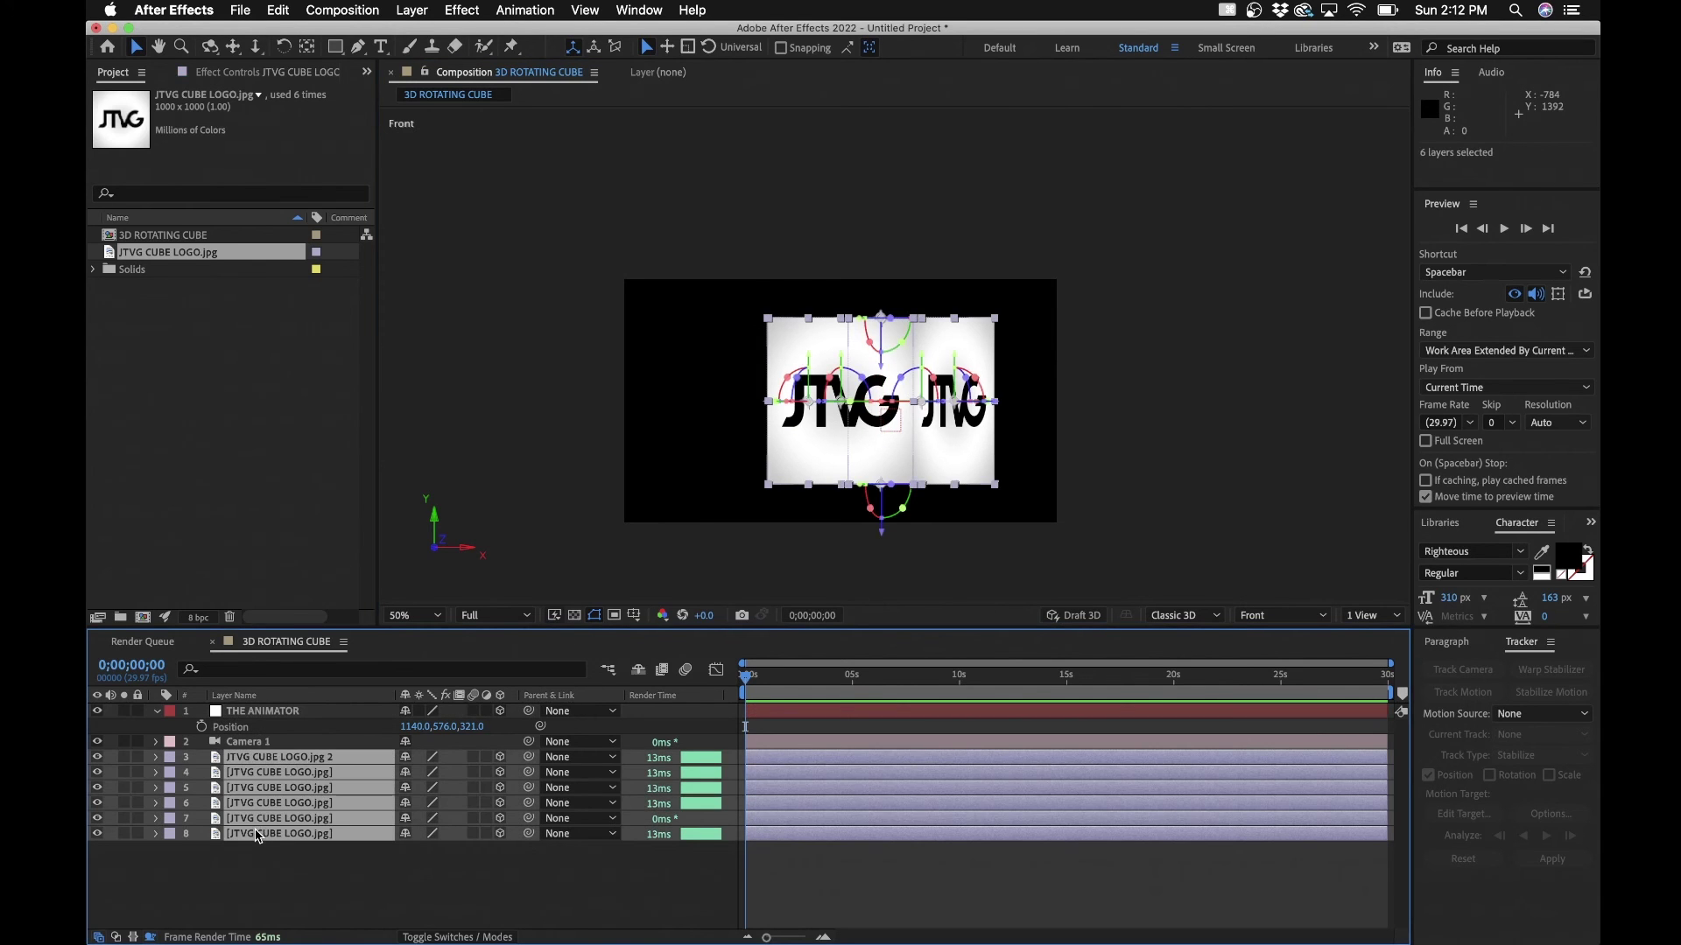
left_click_drag(529, 757, 252, 713)
left_click(251, 713)
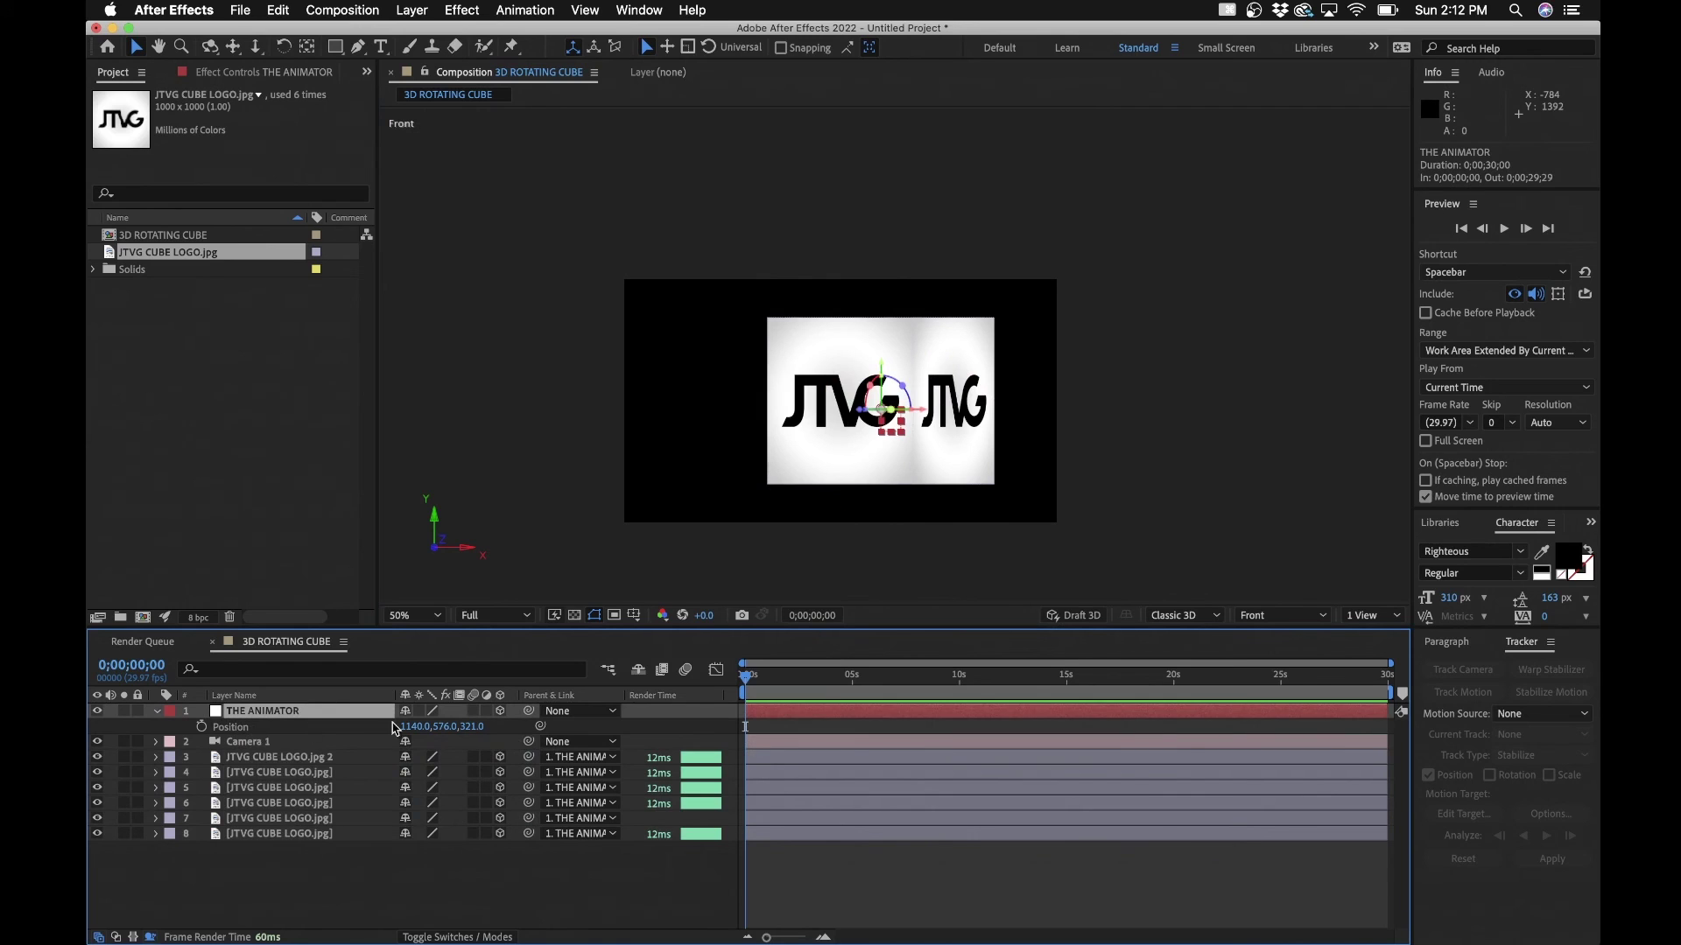
key("r")
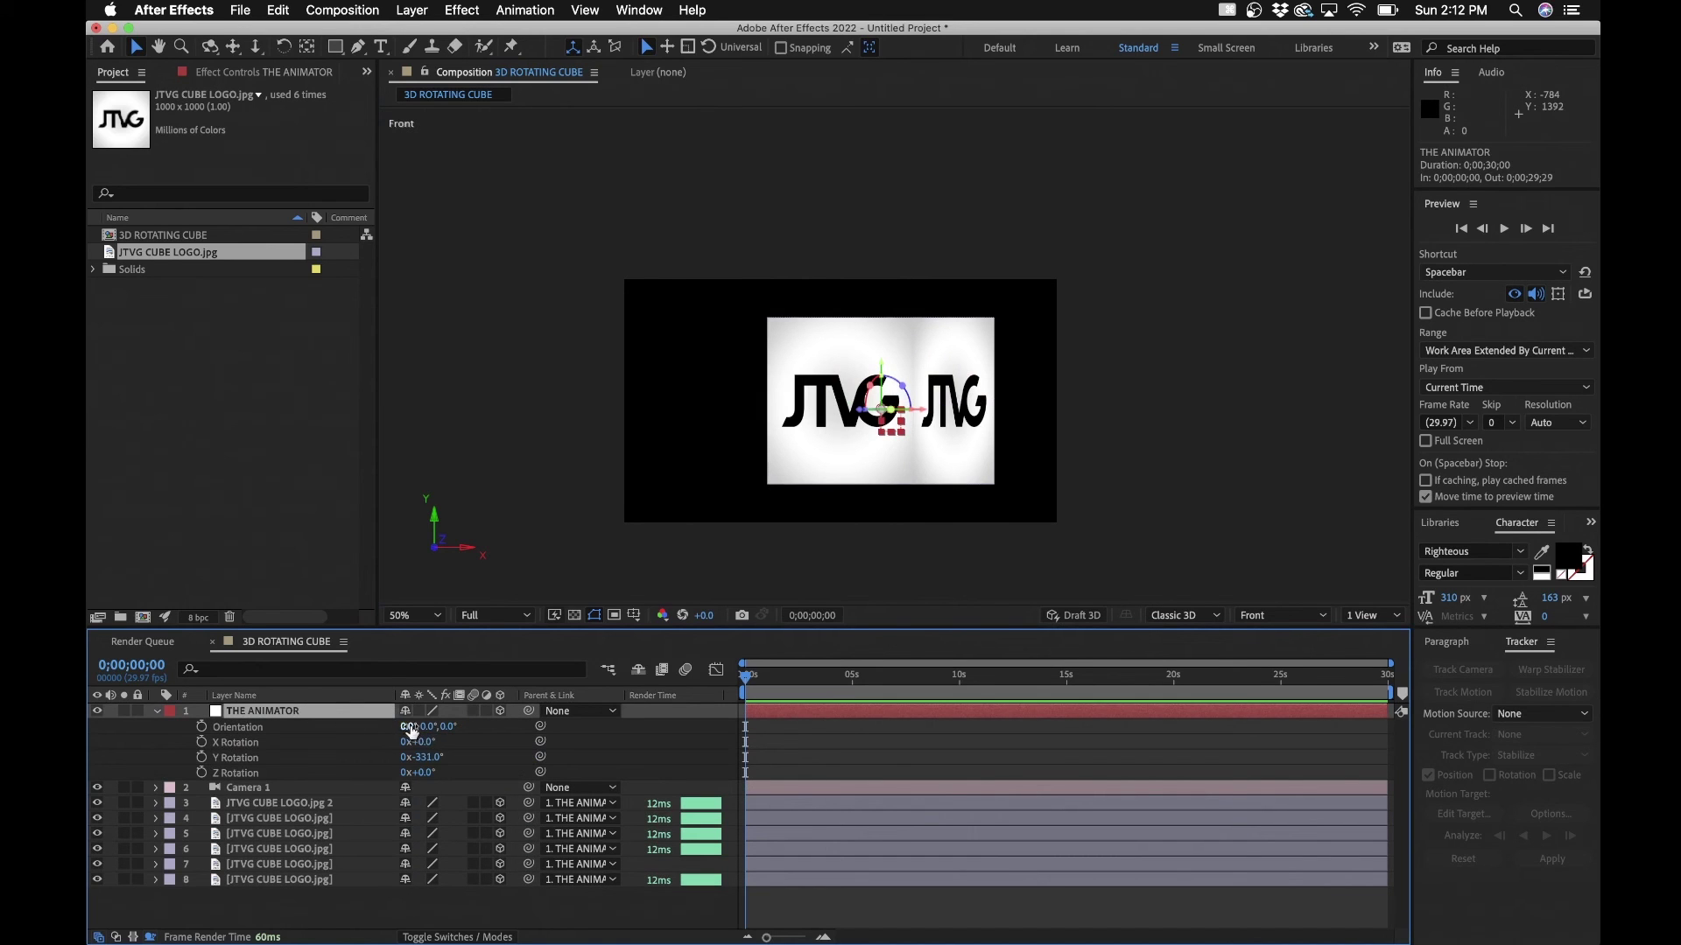
left_click_drag(426, 757, 596, 740)
scroll(893, 352, "down", 2)
key("period")
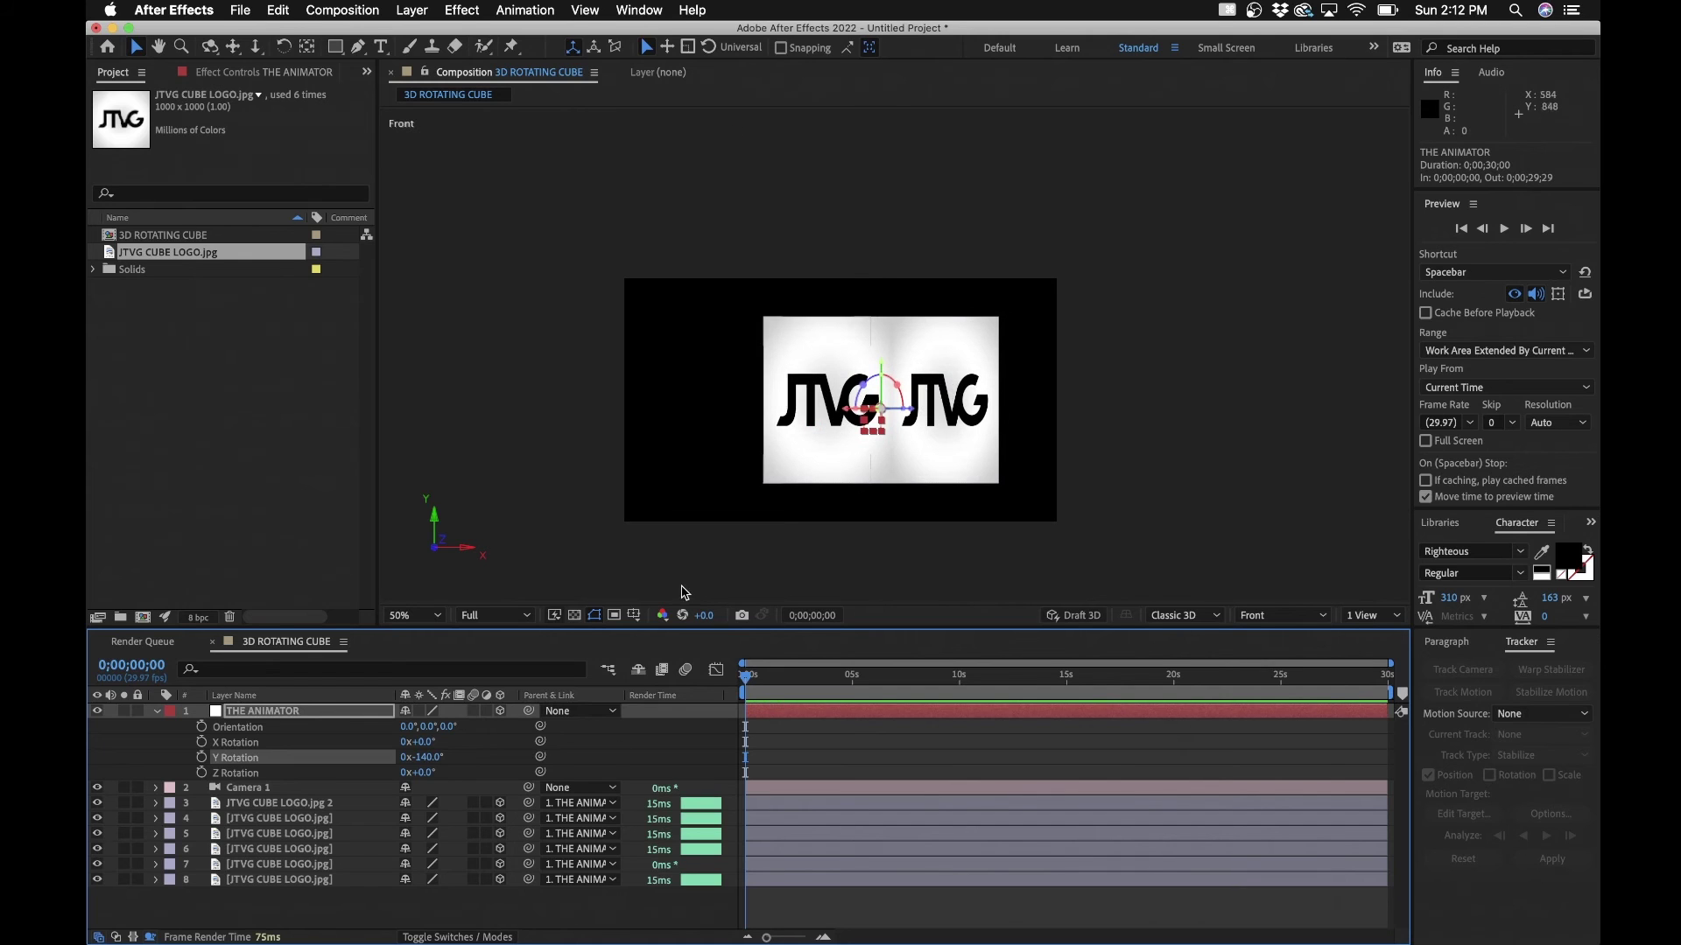
left_click_drag(423, 759, 531, 749)
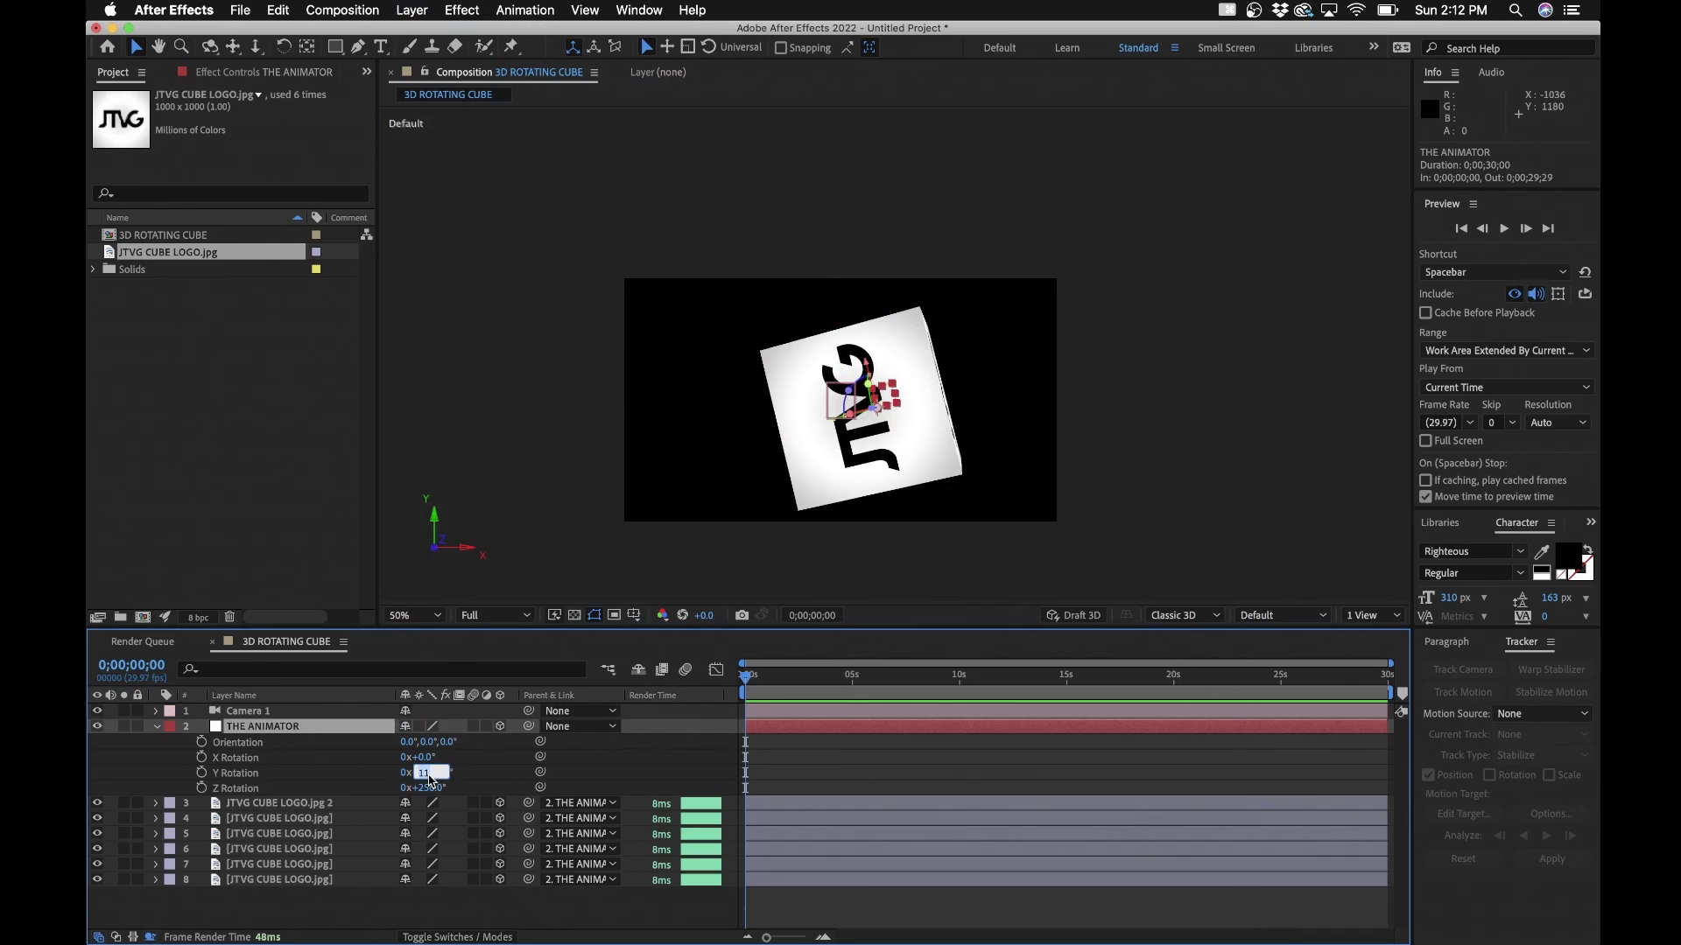
Reset THE ANIMATOR's Y and Z Rotation to 0
left_click(424, 788)
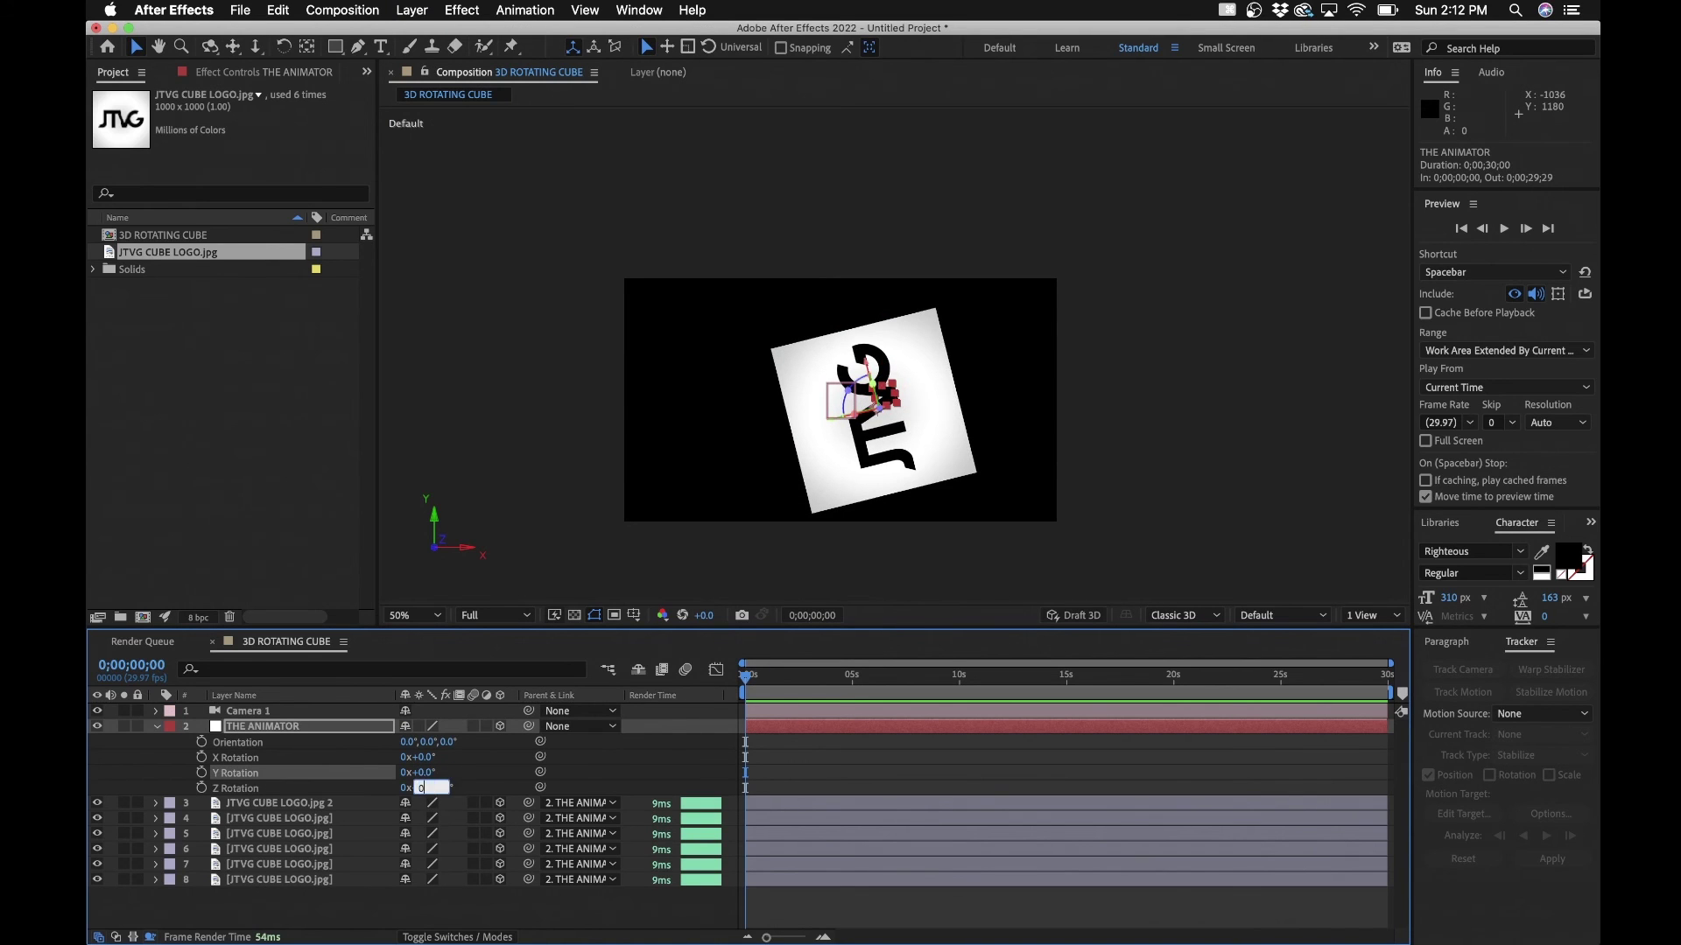
type("0")
key("Return")
left_click(321, 718)
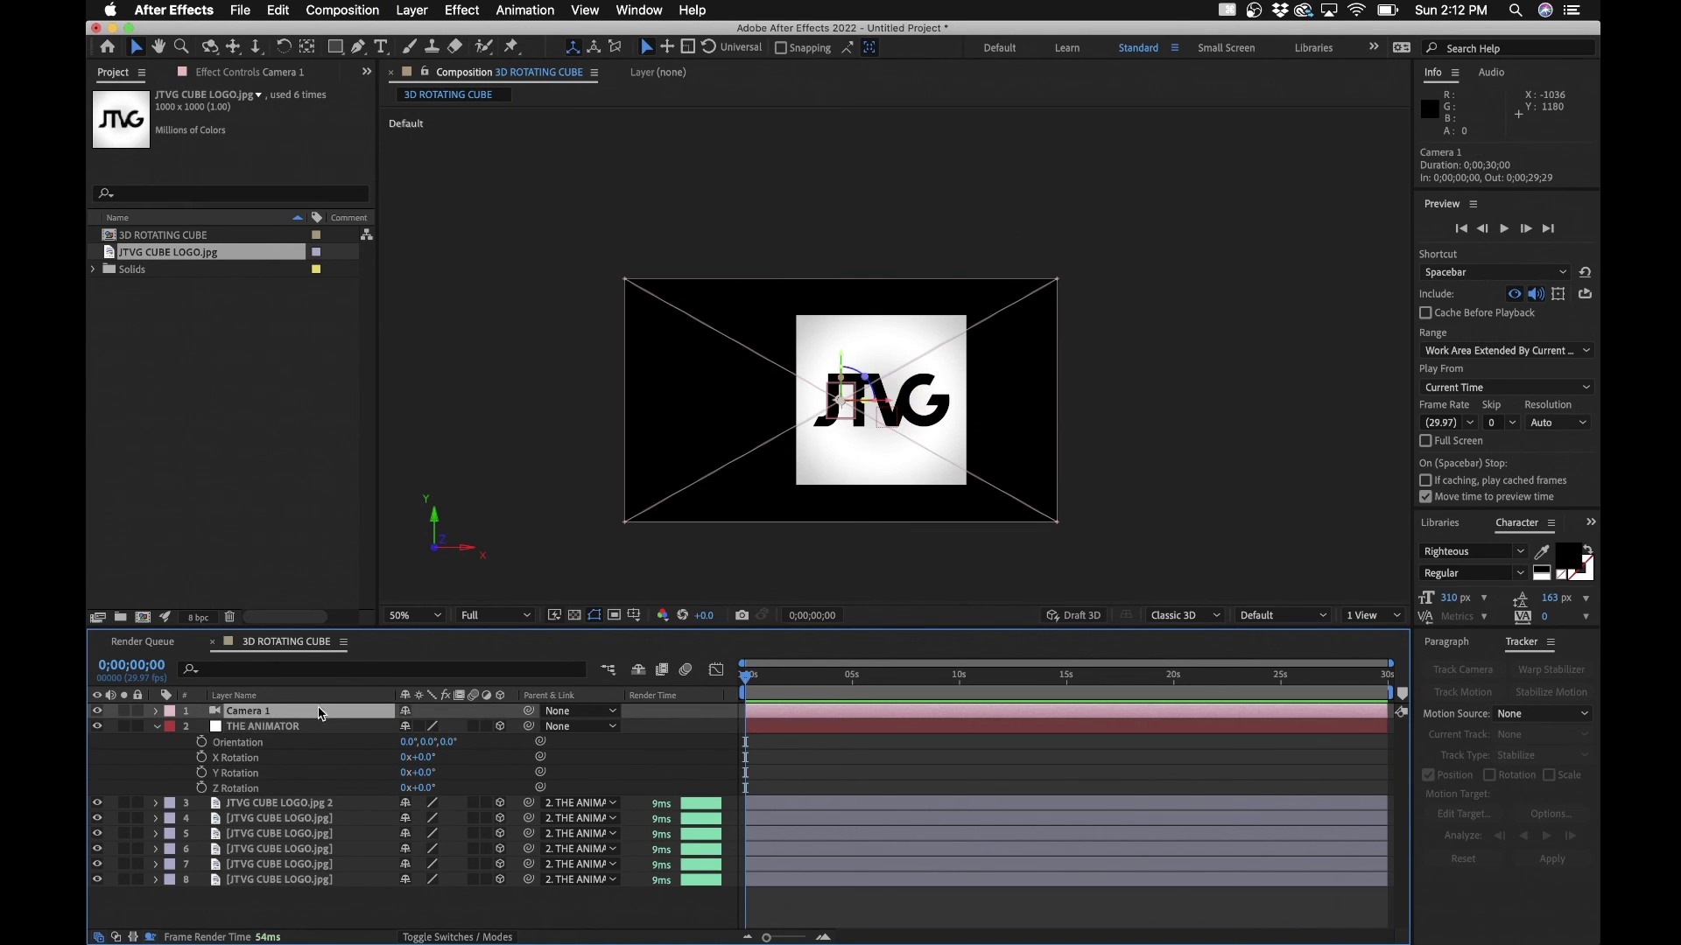
View through Camera 1, then pan and orbit it to show the cube at an angle
left_click(233, 46)
left_click(1282, 615)
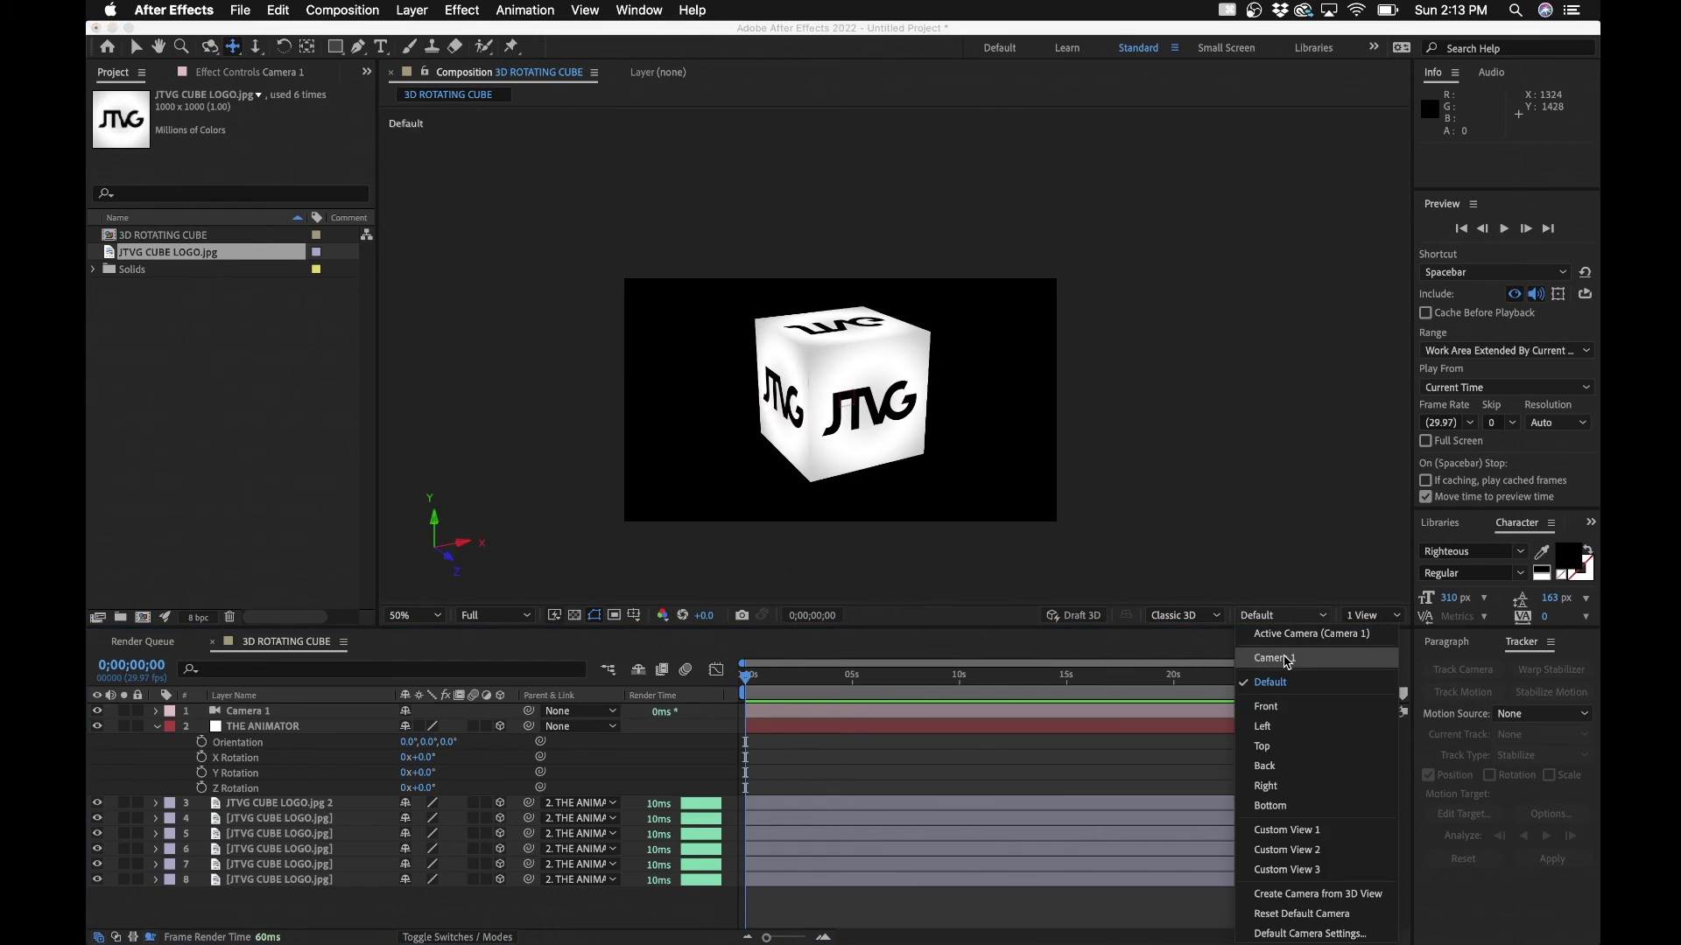
left_click(1313, 659)
left_click_drag(995, 496, 842, 476)
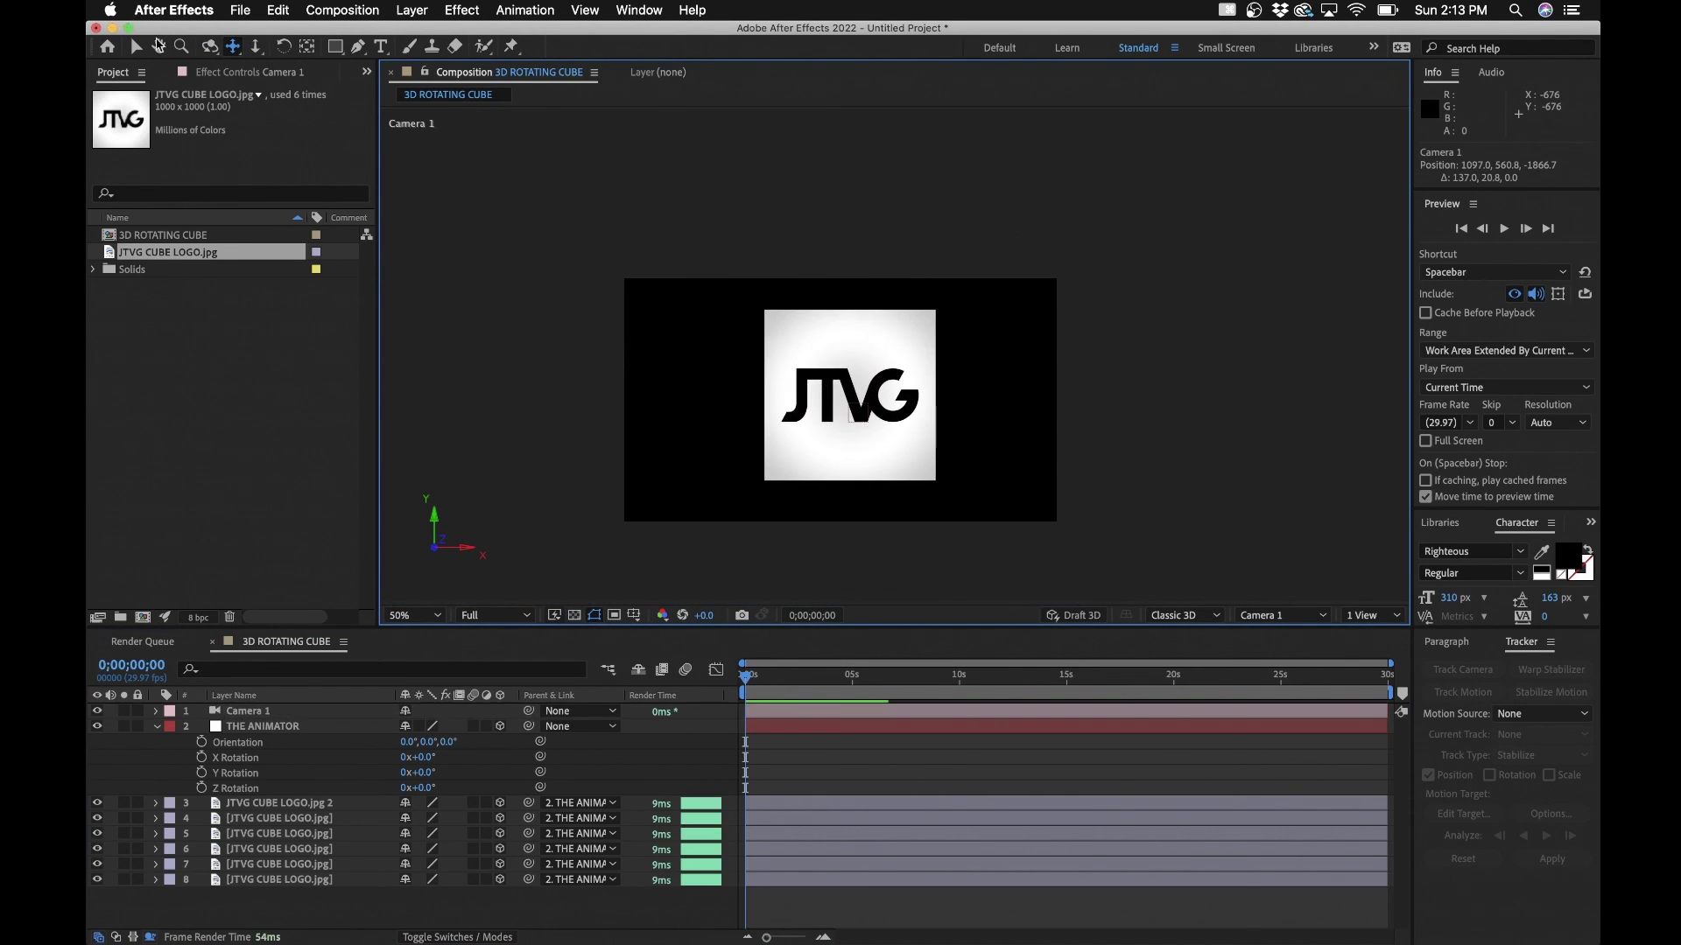
left_click(210, 46)
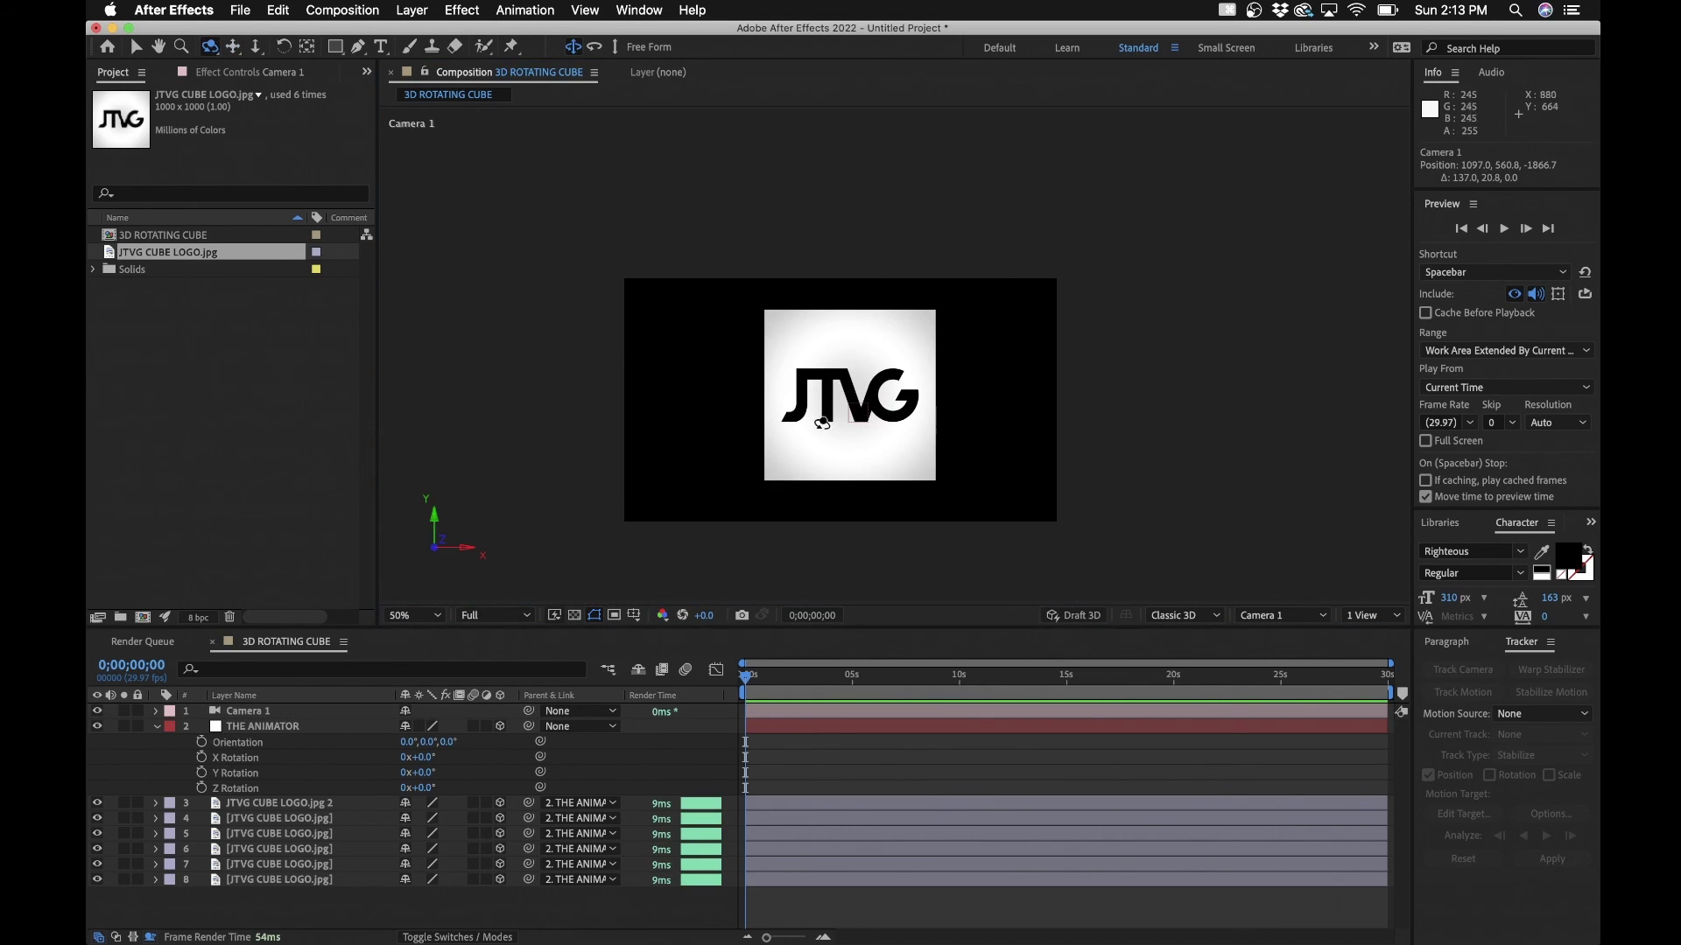
left_click_drag(817, 431, 856, 435)
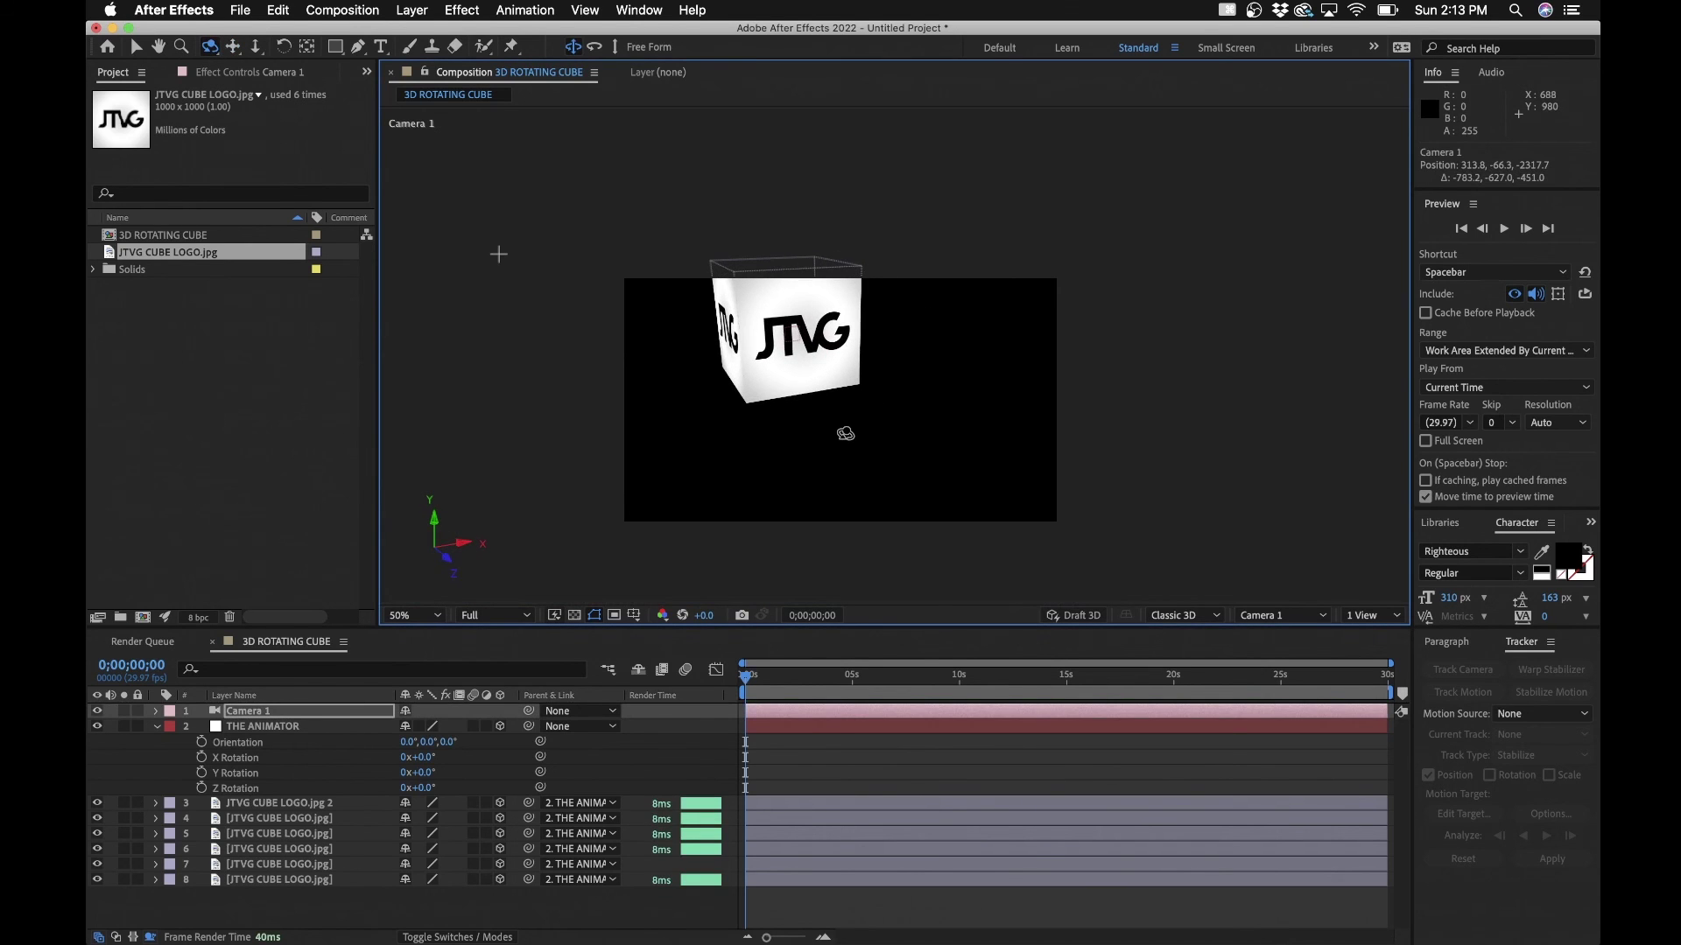
left_click(237, 47)
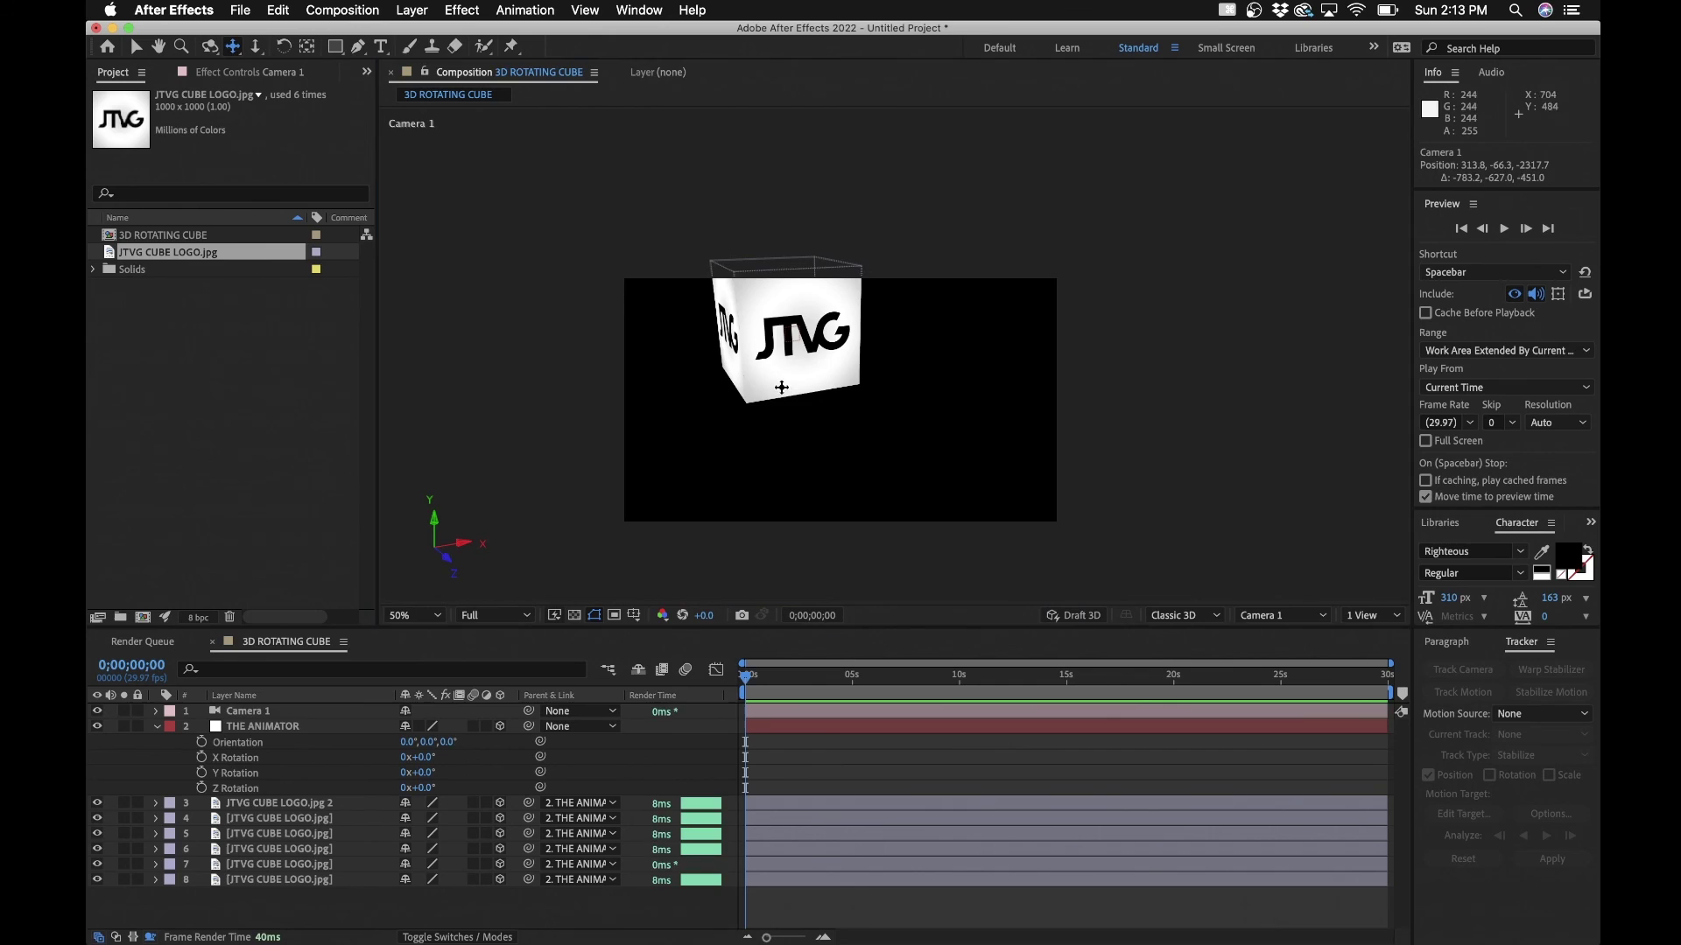
left_click_drag(799, 414, 850, 478)
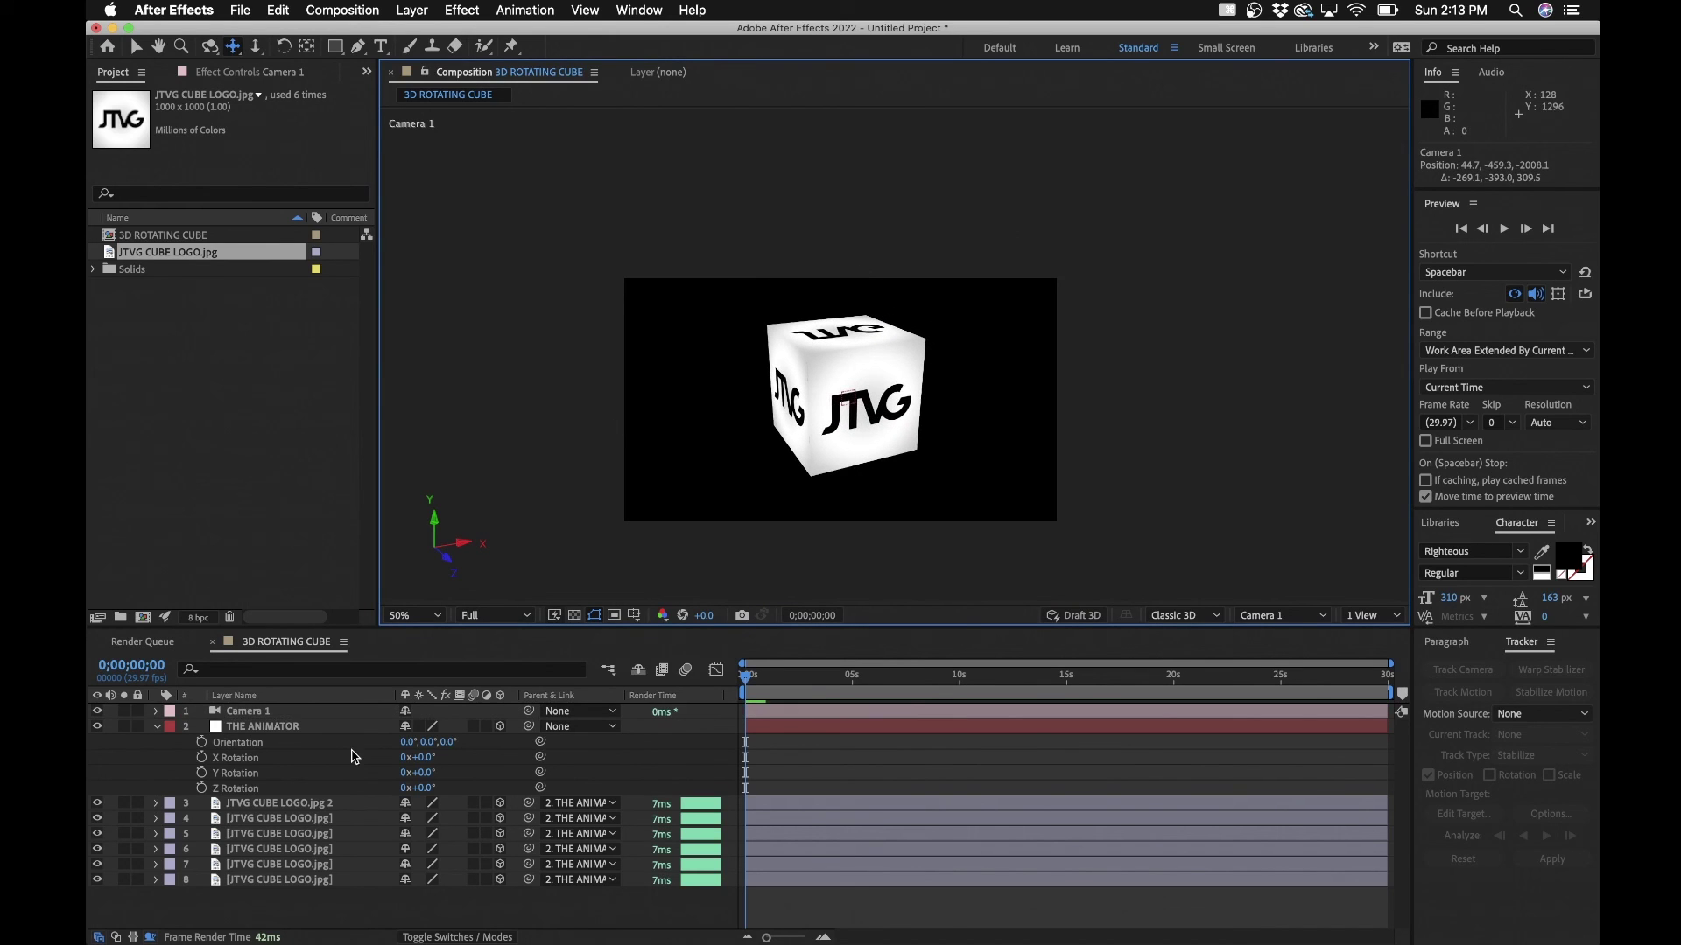
Keyframe THE ANIMATOR's Y Rotation from 0 at 0;00 to 3x+0.0° at 29;29
left_click(254, 727)
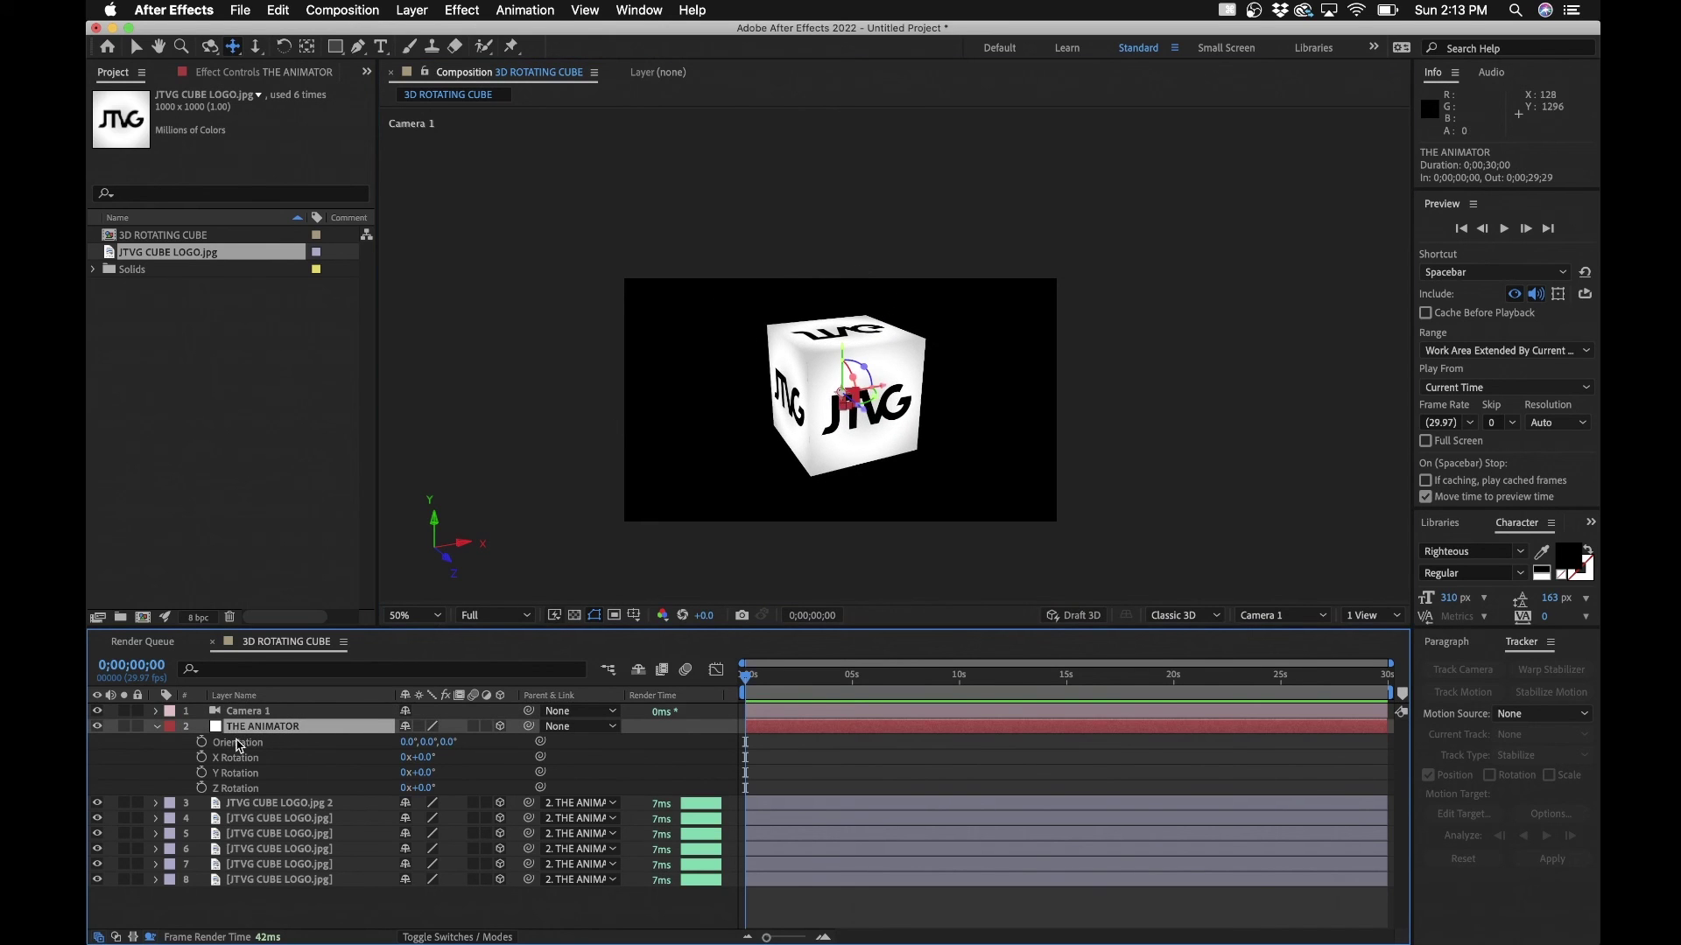
left_click(202, 773)
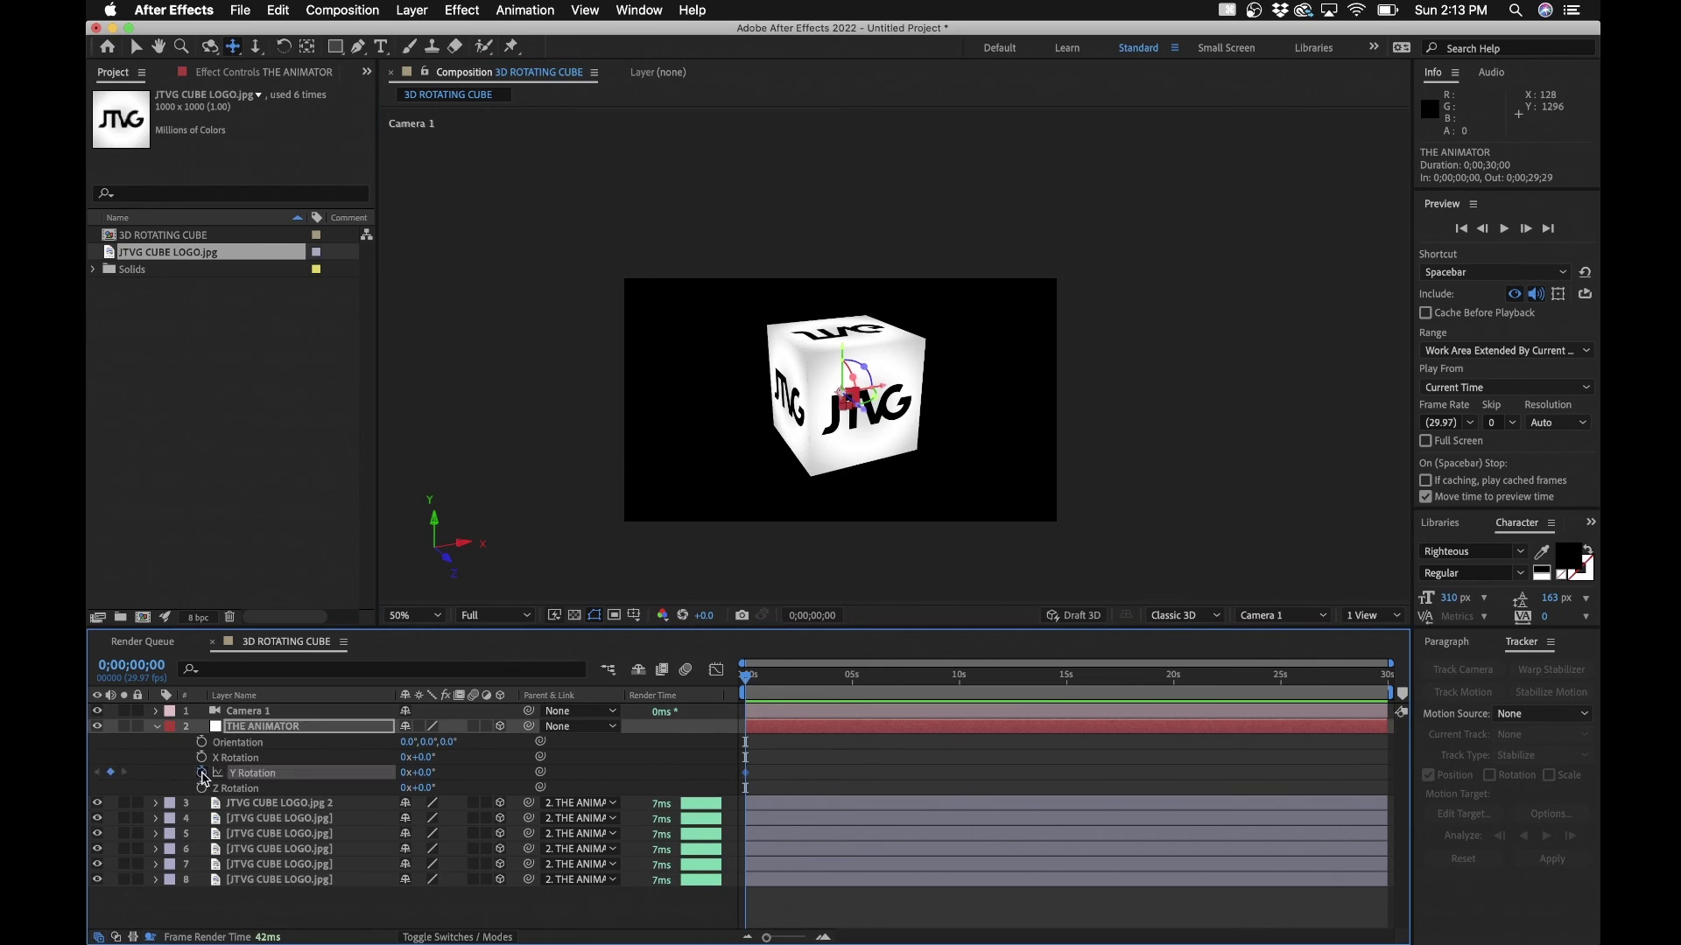
left_click_drag(854, 674, 1419, 711)
left_click(405, 773)
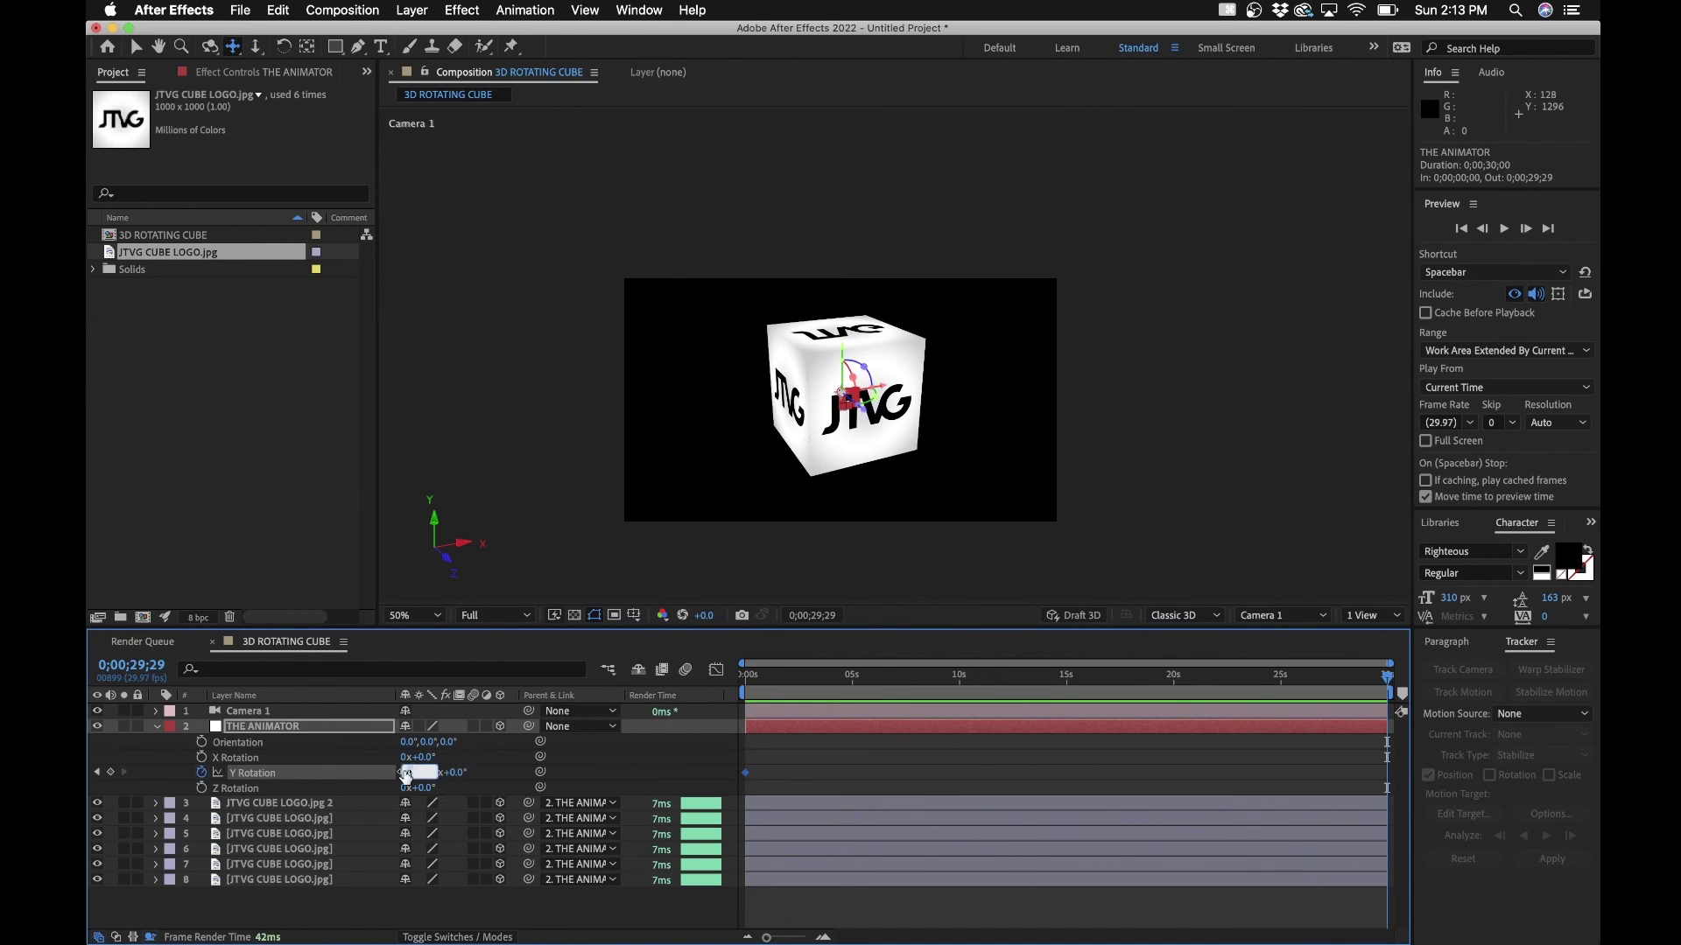
type("3")
key("Return")
Preview the spinning cube animation
left_click(863, 753)
key("space")
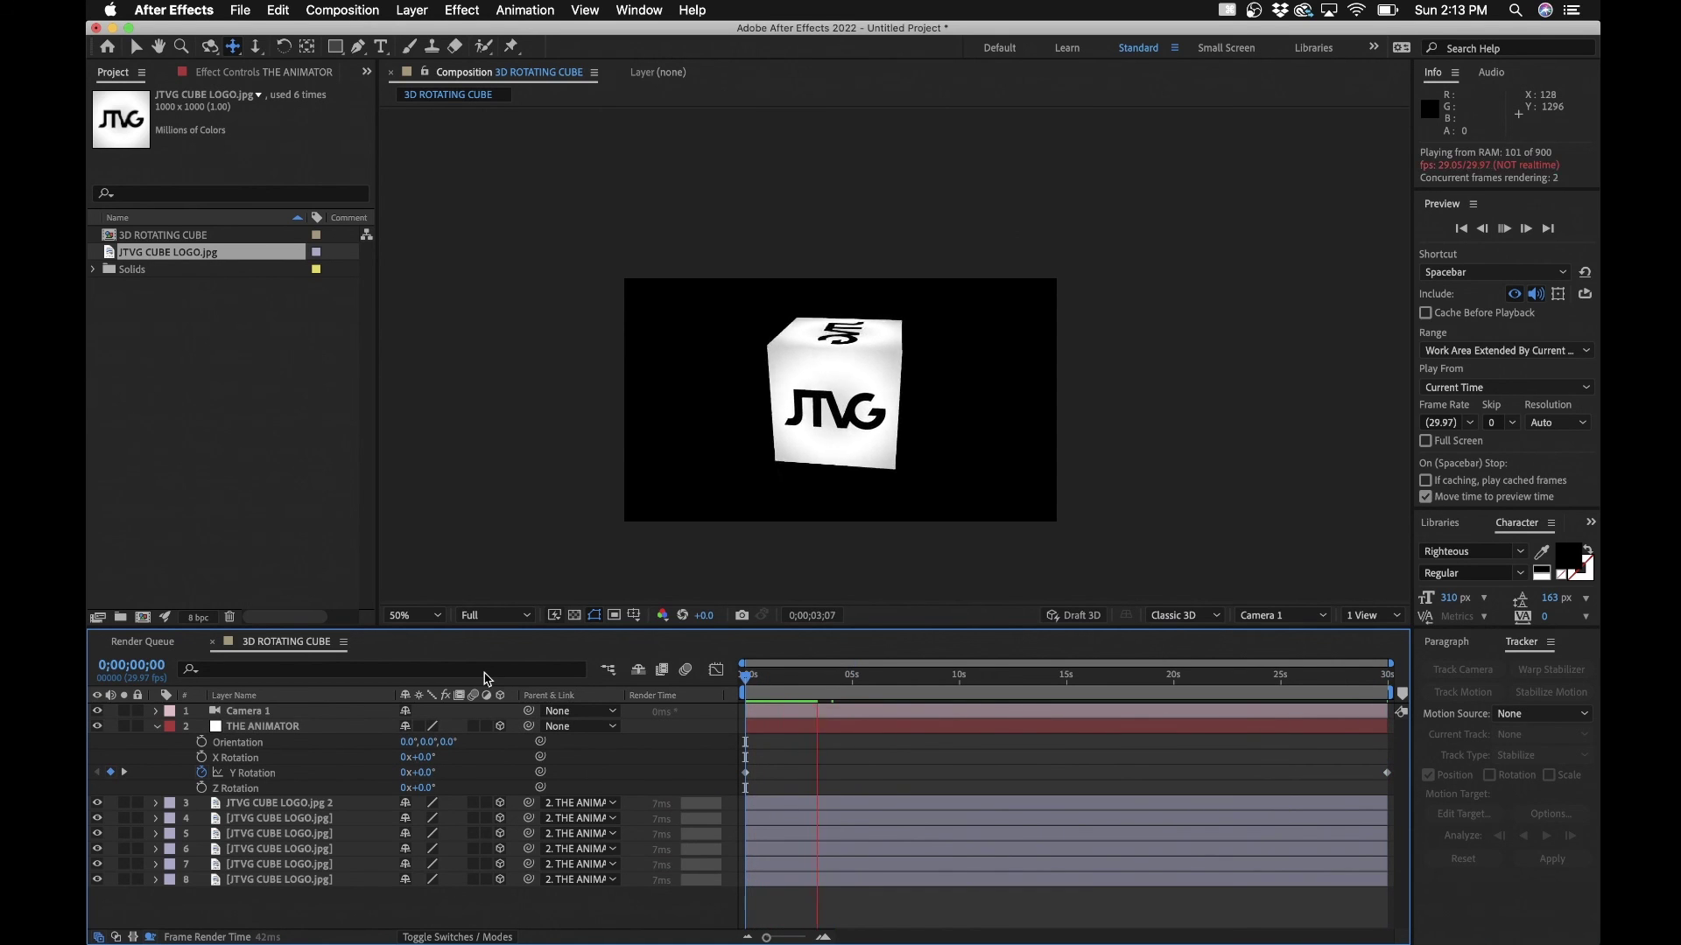
key("space")
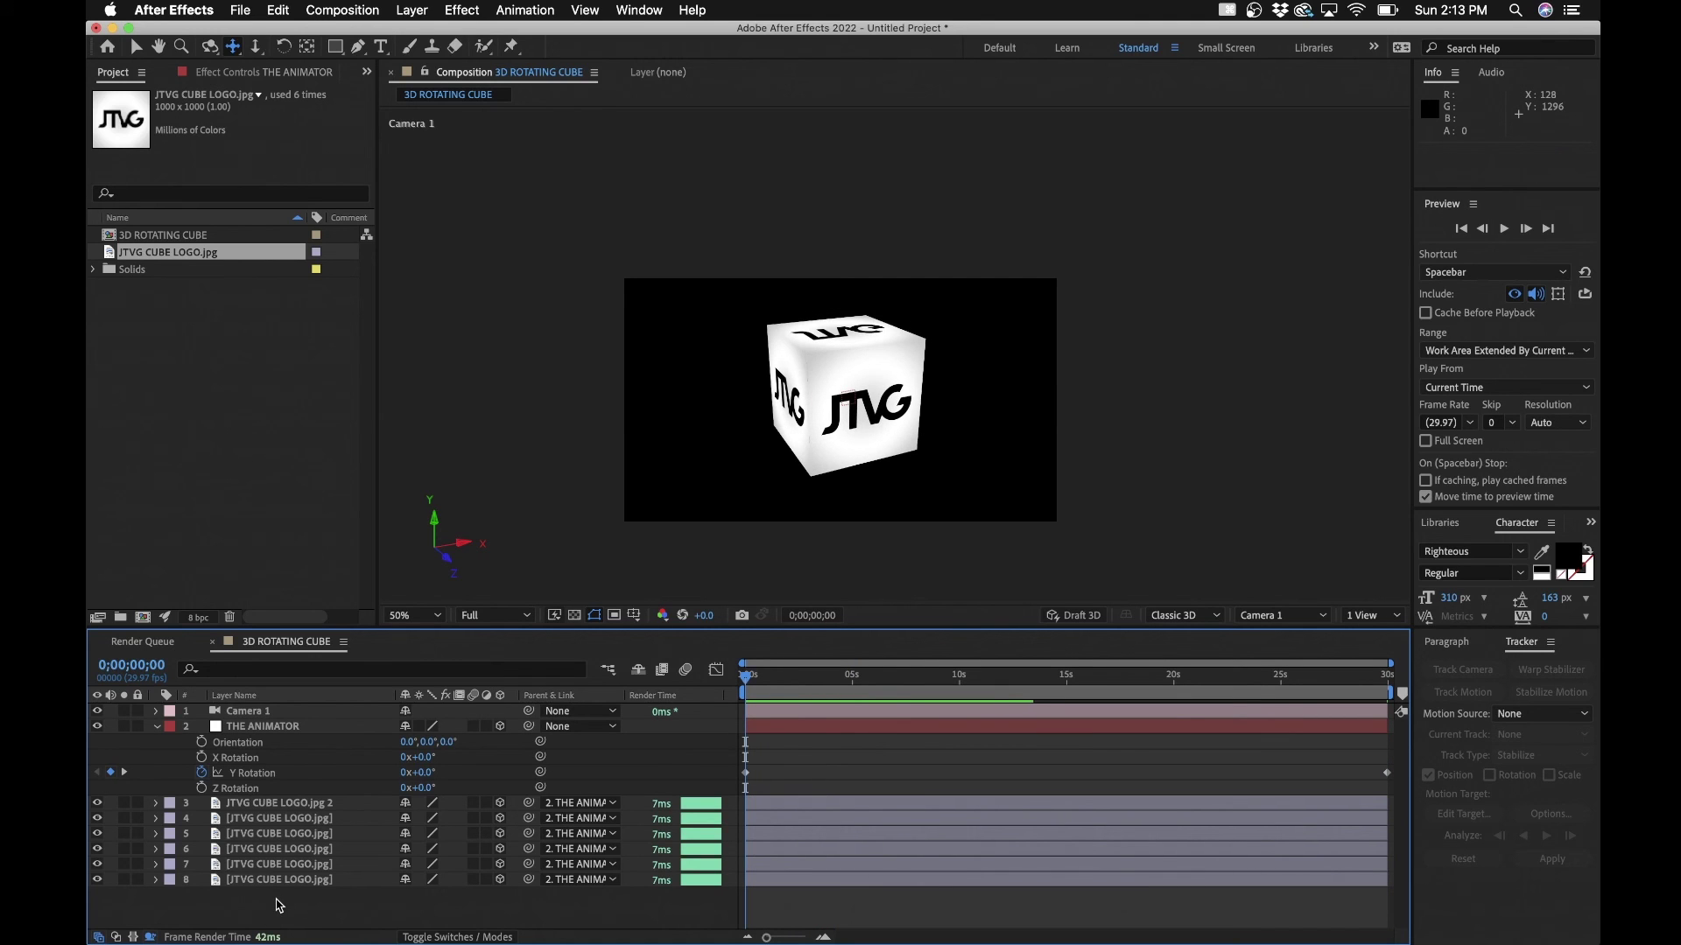
left_click(339, 9)
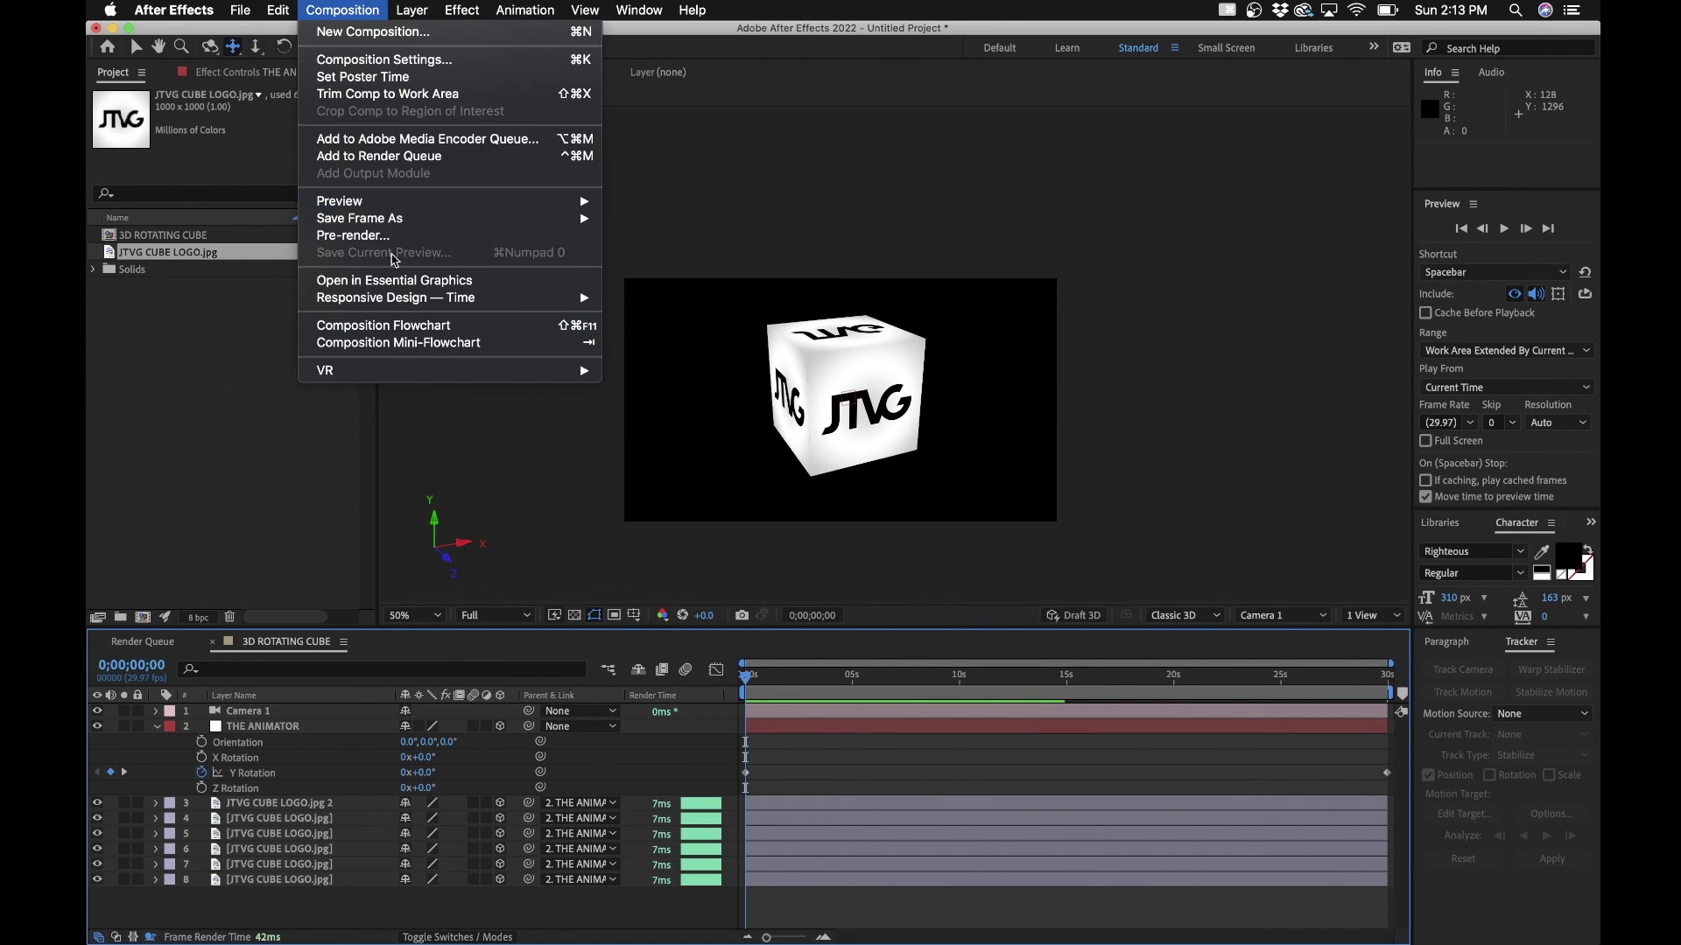
Add 3D ROTATING CUBE to the Render Queue with RGB + Alpha channels and Apple ProRes 4444 codec
left_click(398, 157)
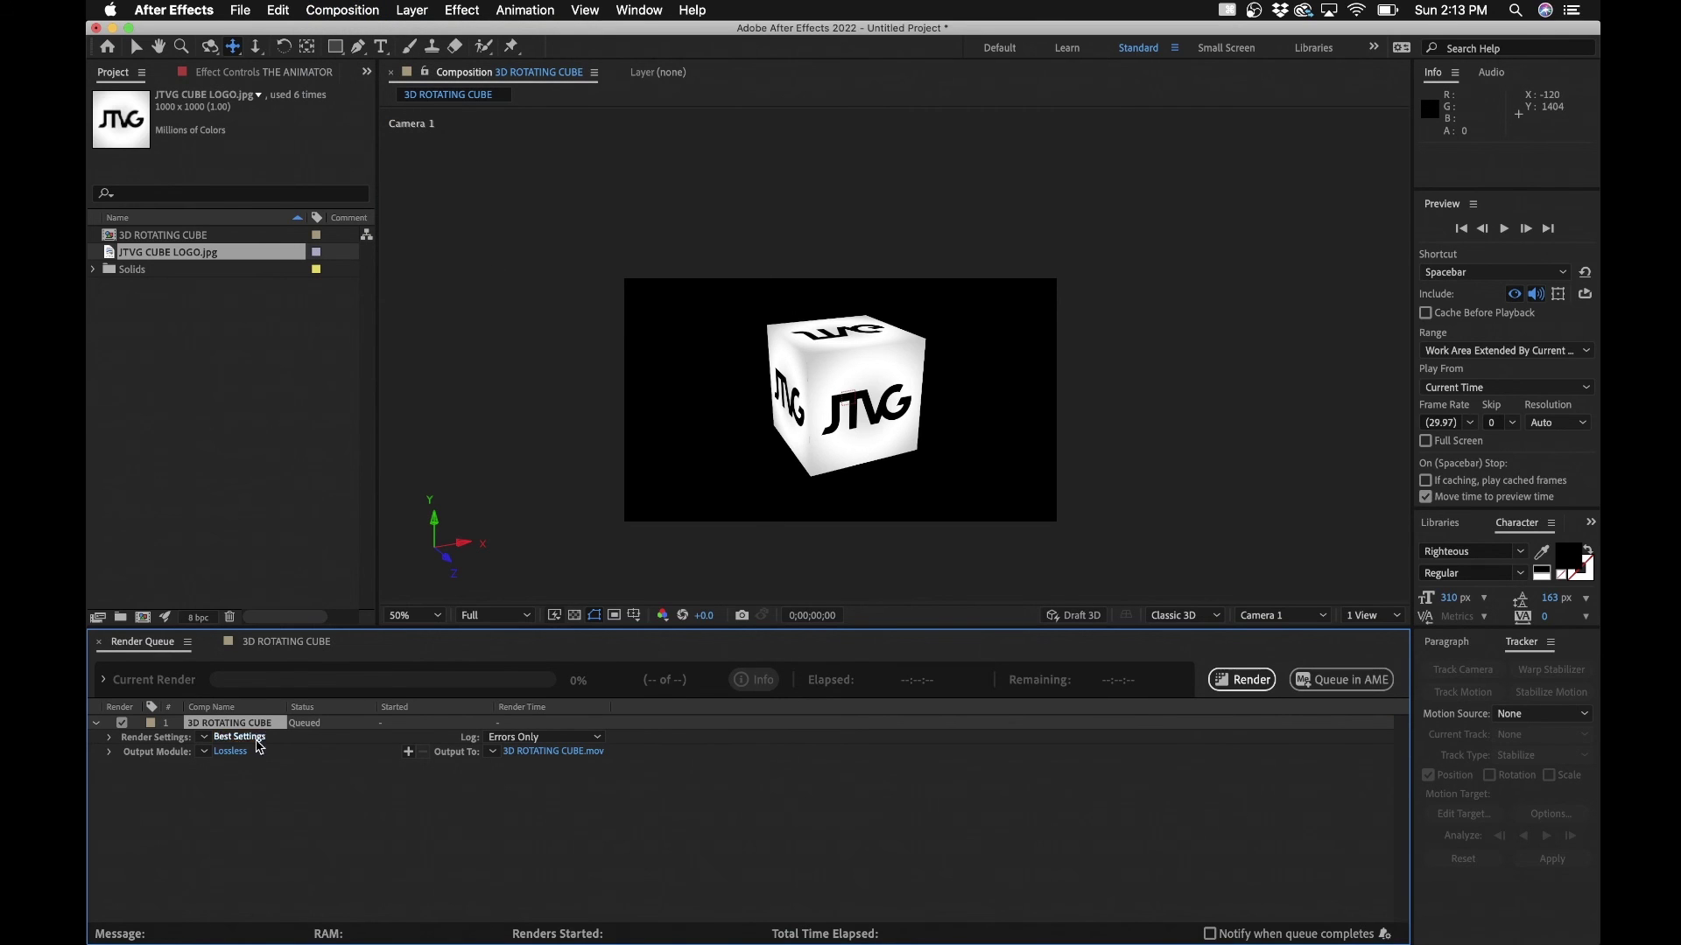
left_click(231, 751)
left_click(783, 350)
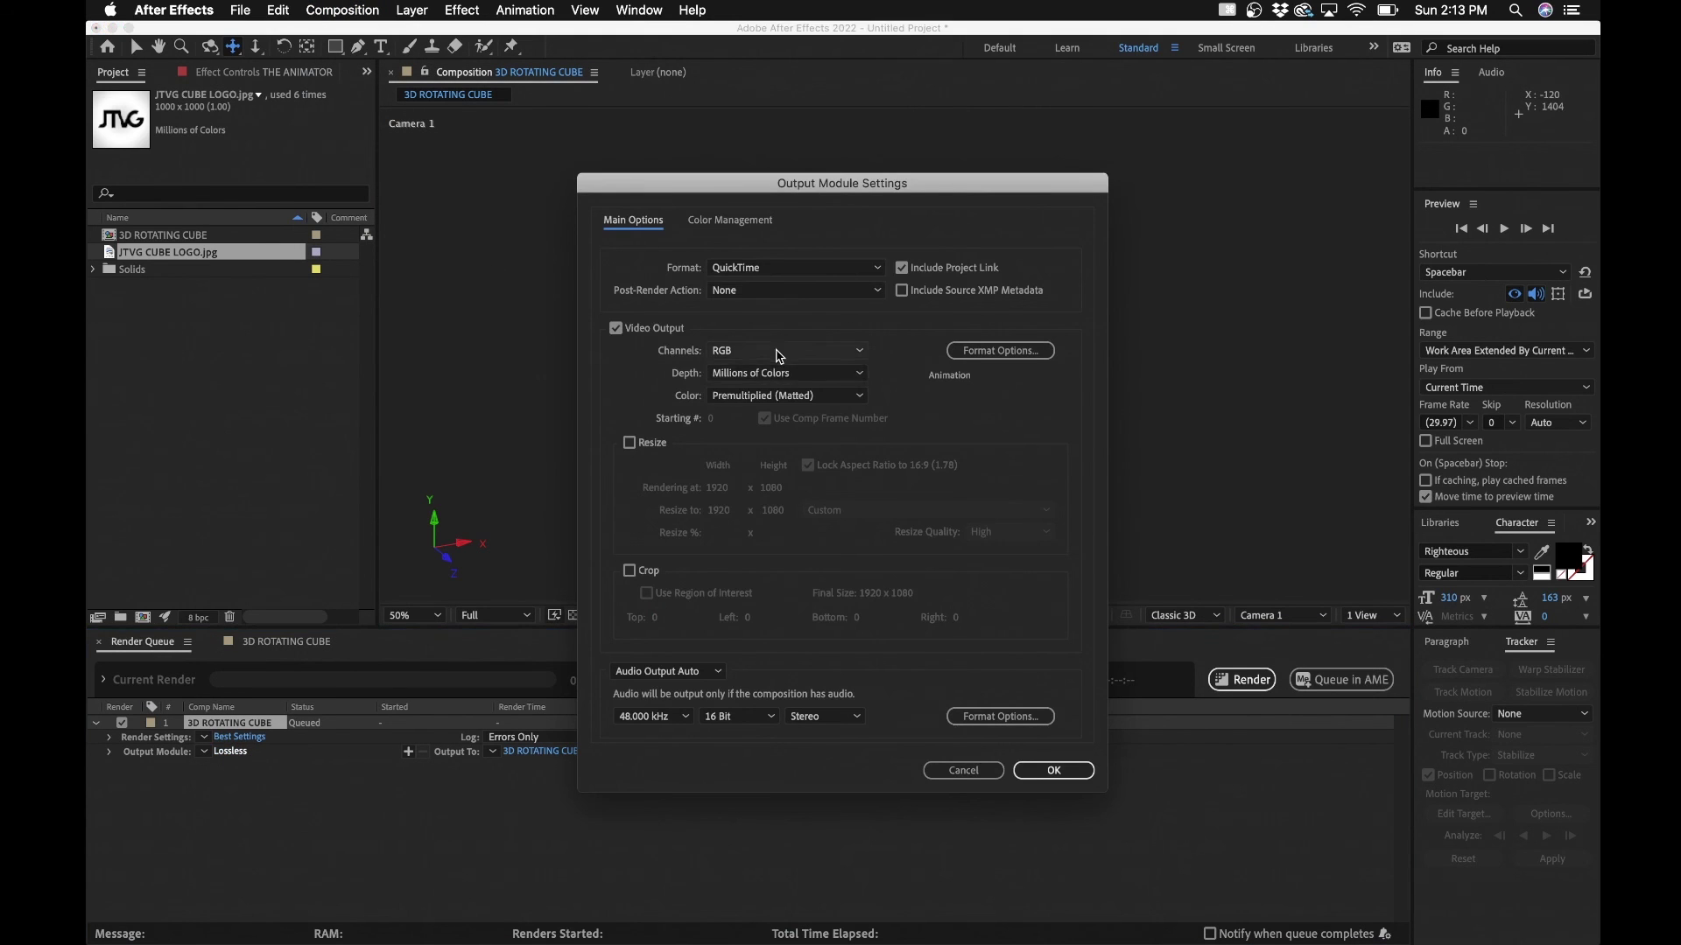
left_click(752, 409)
left_click(999, 350)
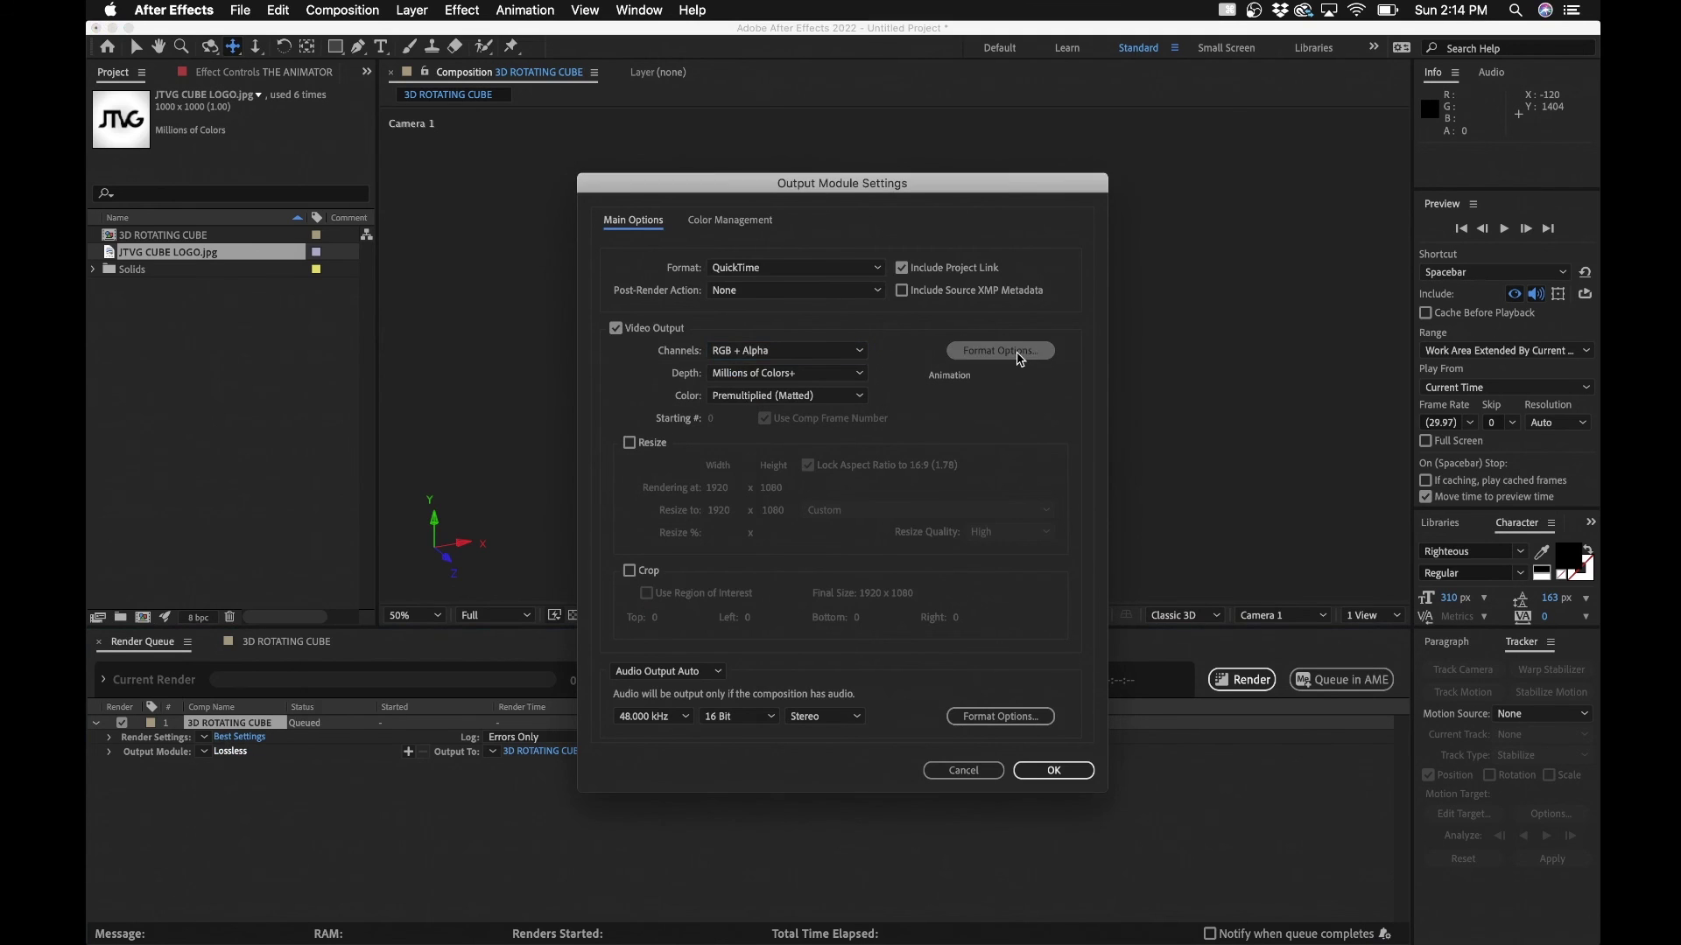
left_click(551, 226)
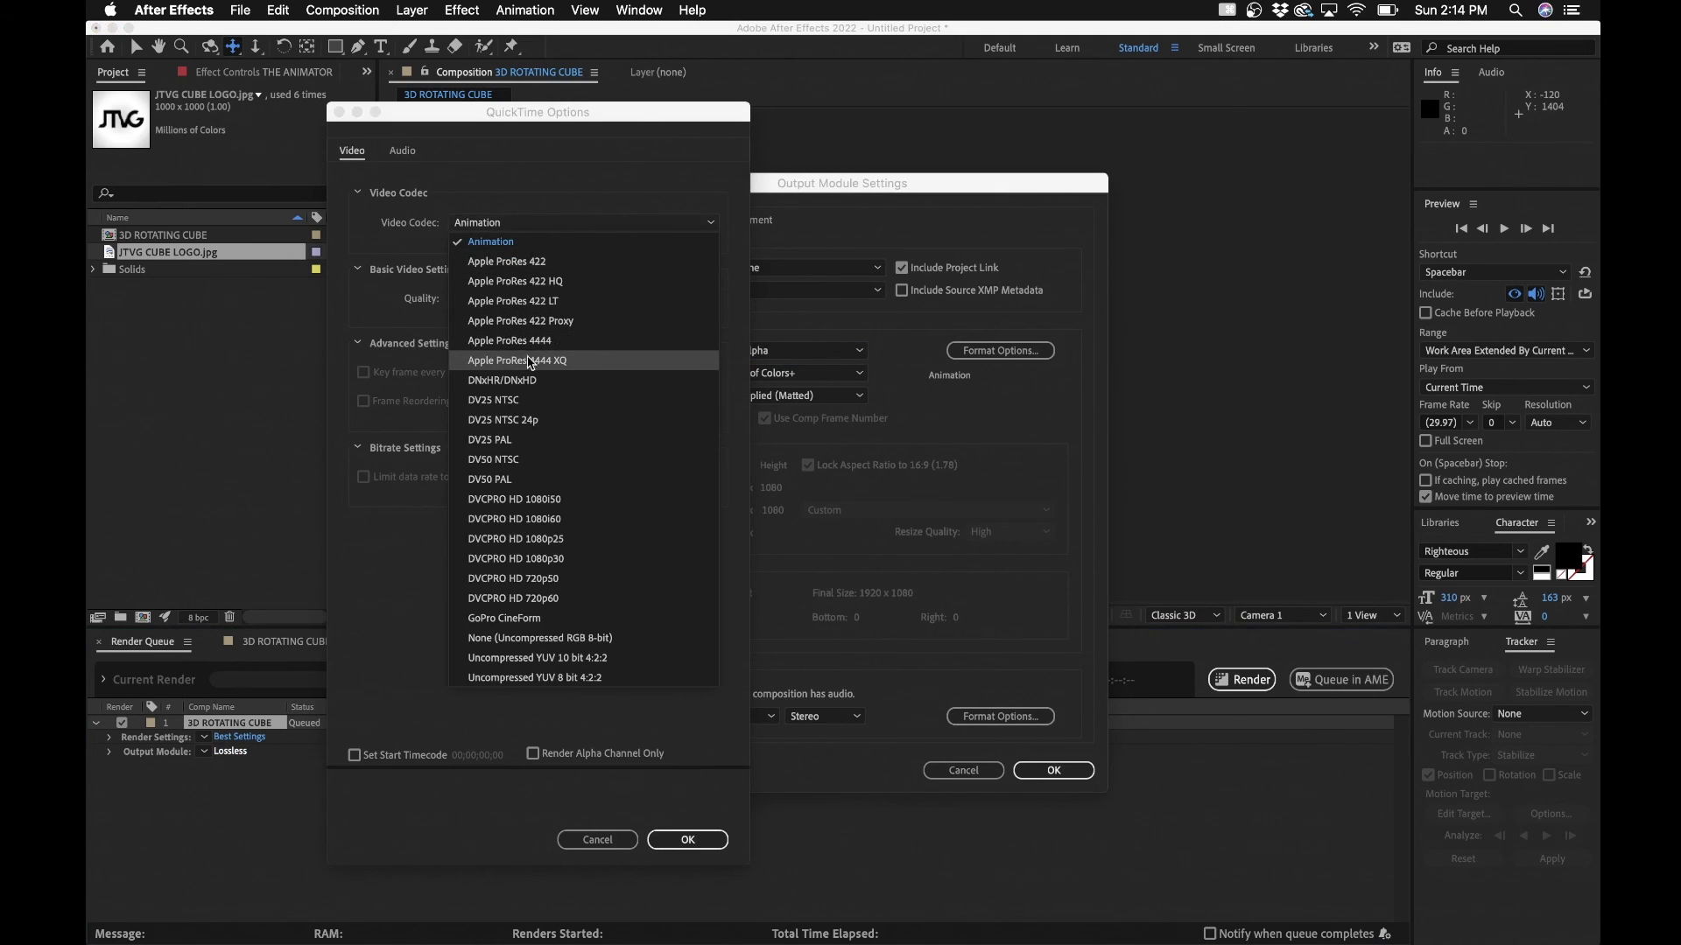
left_click(531, 349)
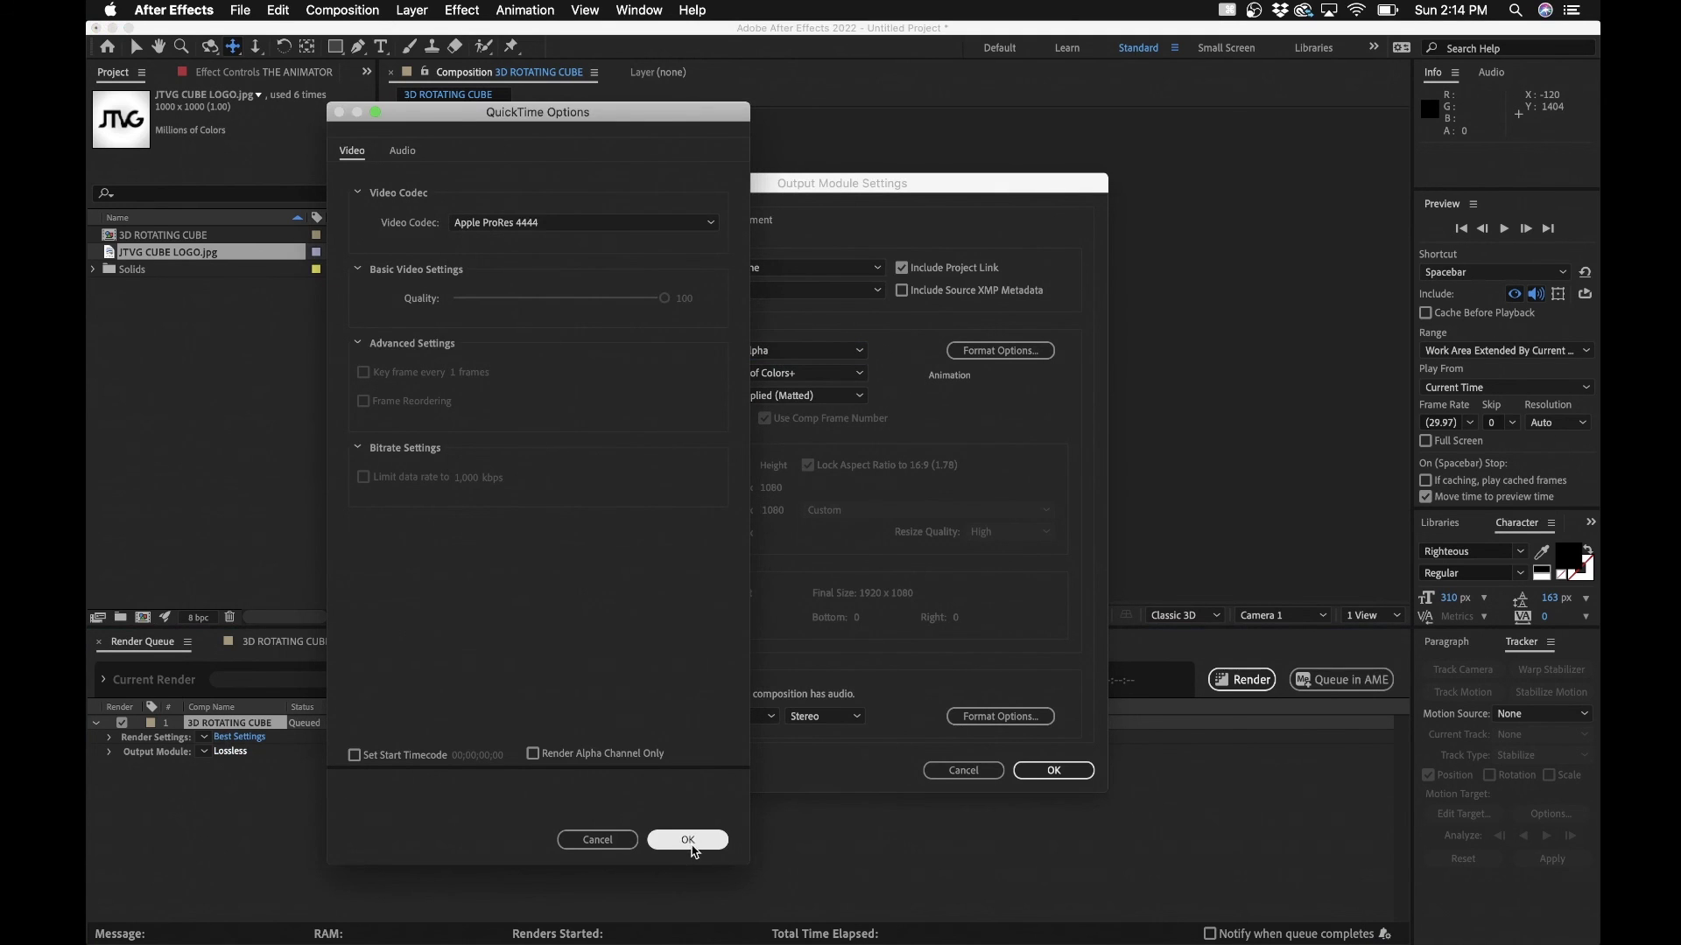
left_click(690, 842)
left_click(1054, 770)
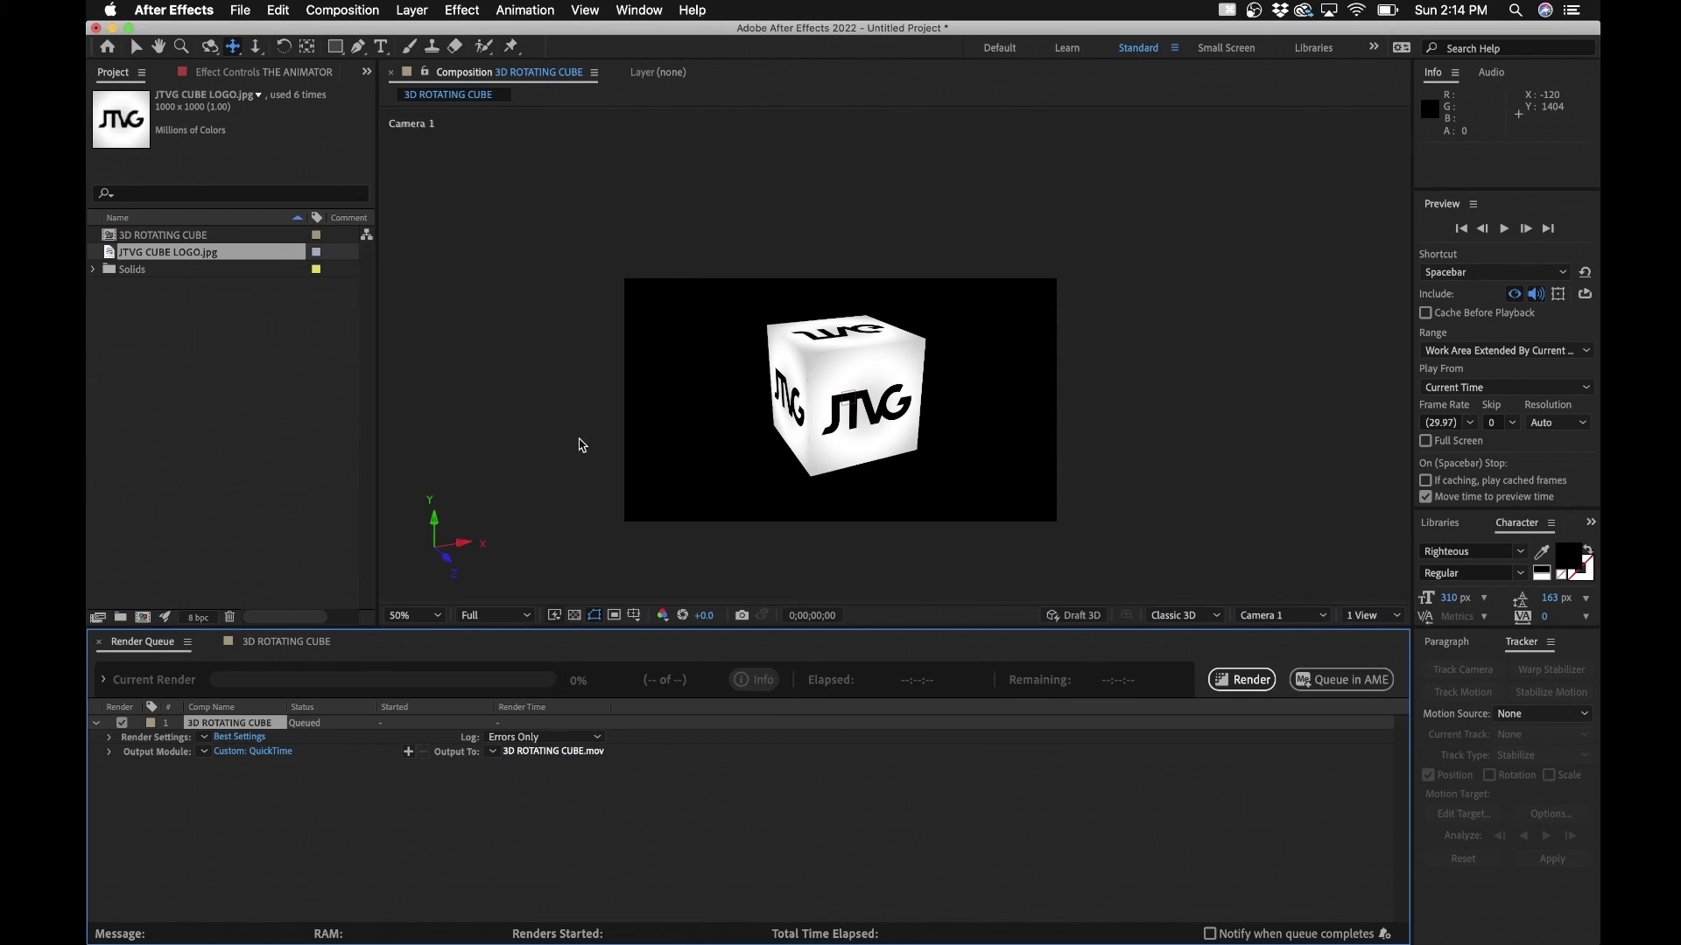
Keep the file name 3D ROTATING CUBE.mov in Downloads and save the output location
left_click(1043, 496)
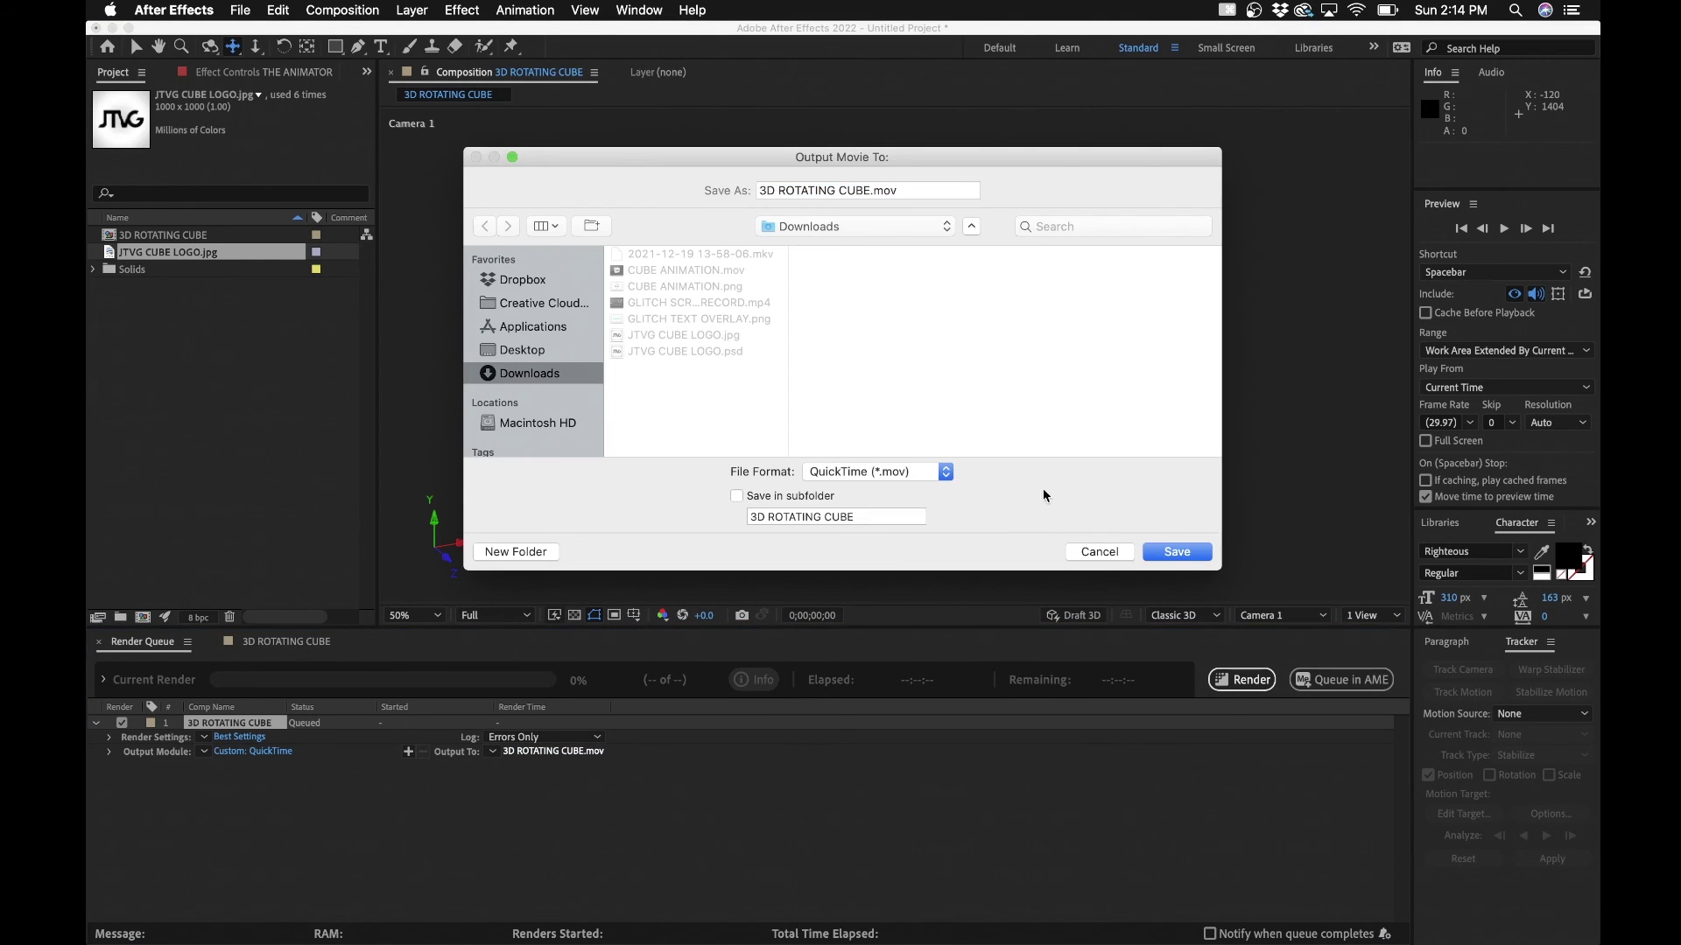
left_click(1150, 555)
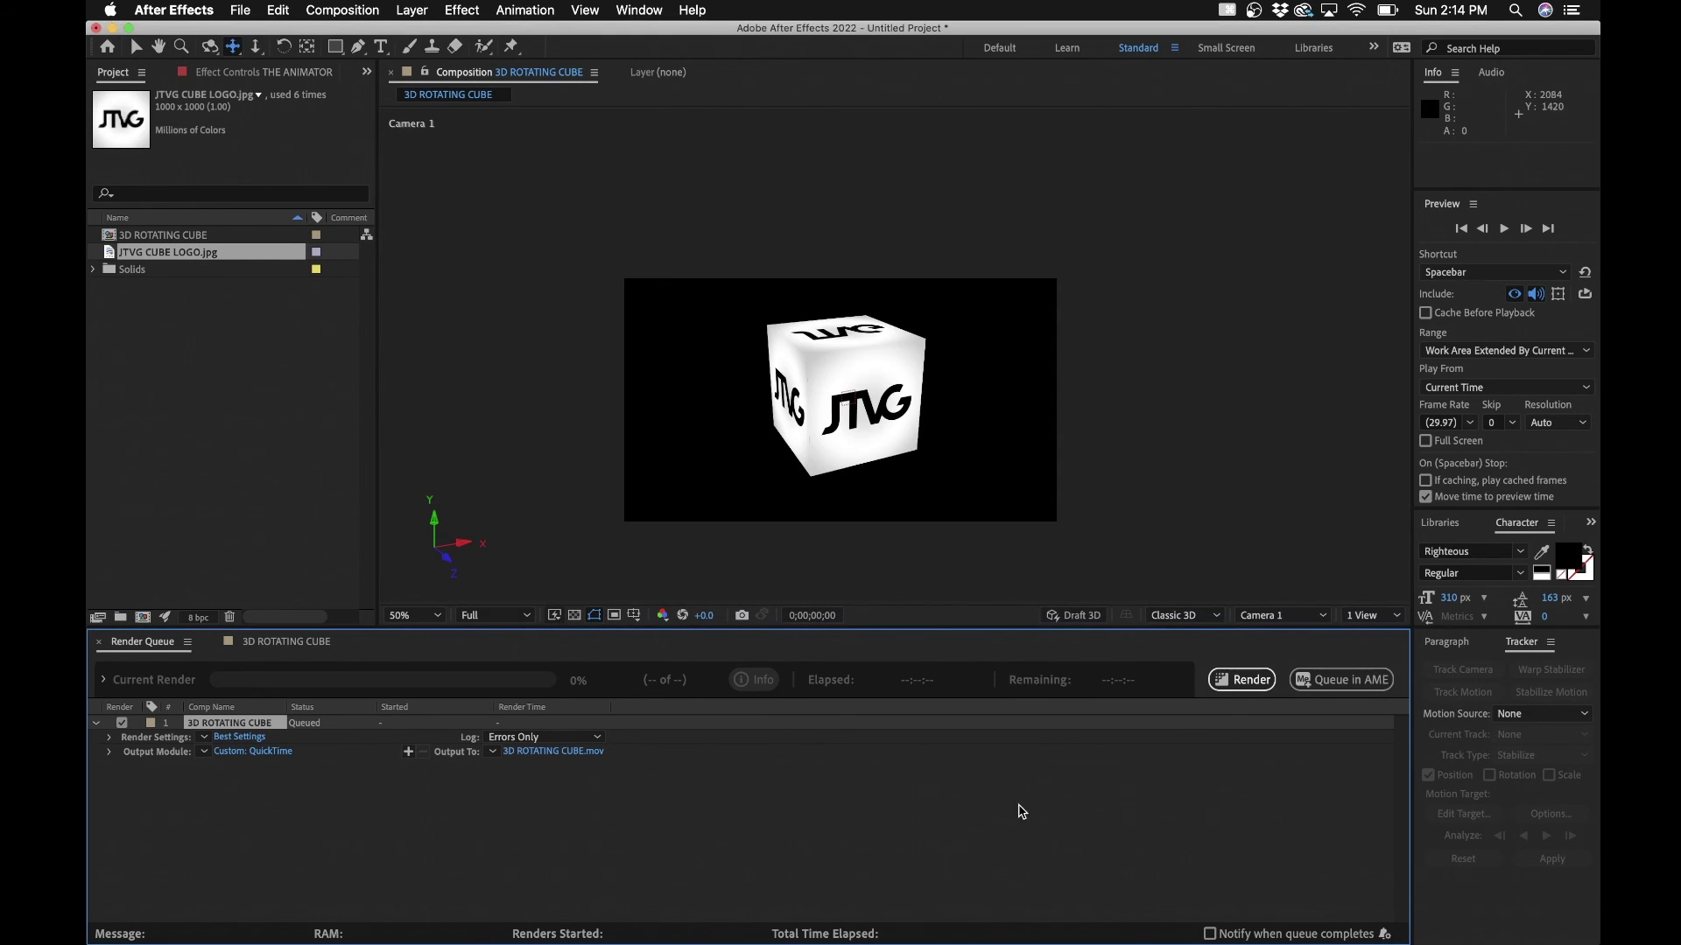